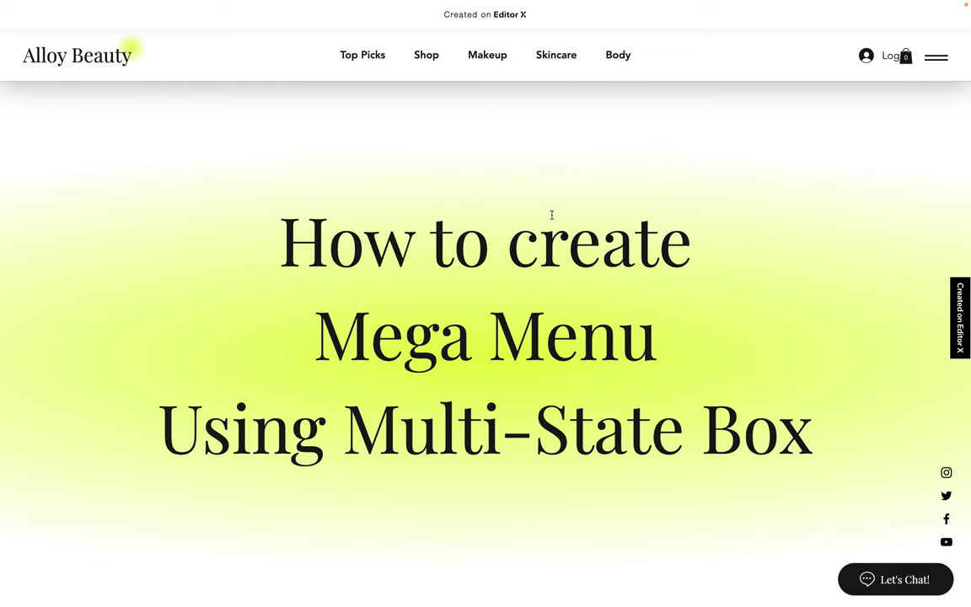
Look through the published Alloy Beauty home page, from the title down to the product cards.
left_click_drag(299, 309, 674, 360)
left_click(240, 439)
mouse_move(355, 435)
left_mouse_down()
mouse_move(798, 438)
mouse_move(353, 440)
left_mouse_up()
left_click(807, 435)
left_click(353, 440)
scroll(491, 447, "down", 2)
scroll(491, 449, "up", 2)
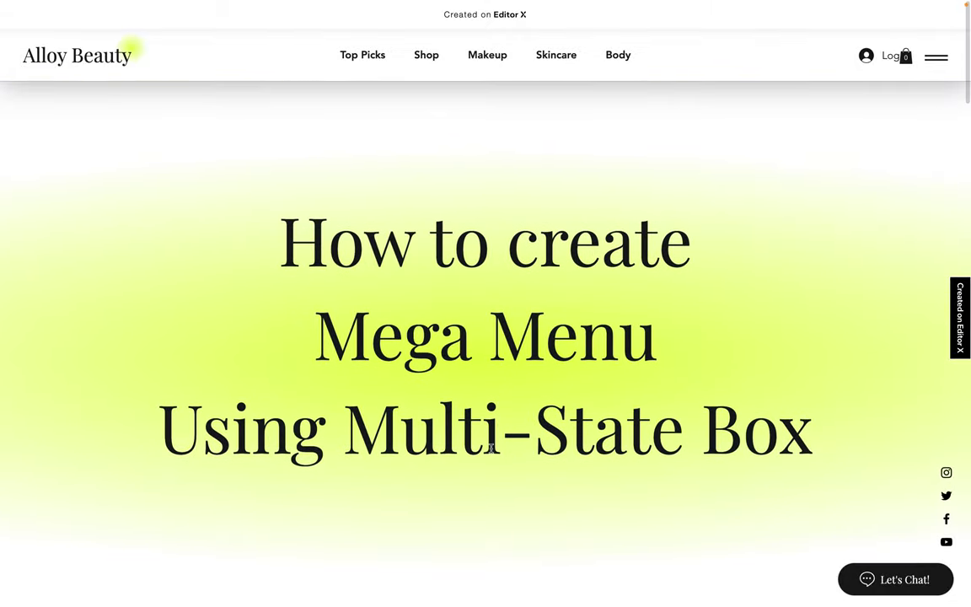
scroll(463, 304, "down", 2)
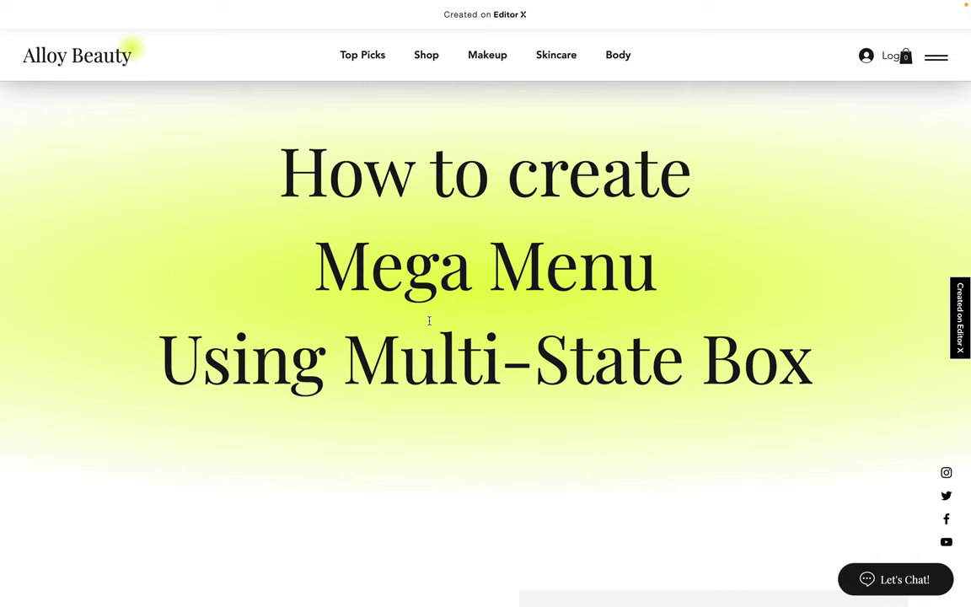
scroll(429, 321, "down", 3)
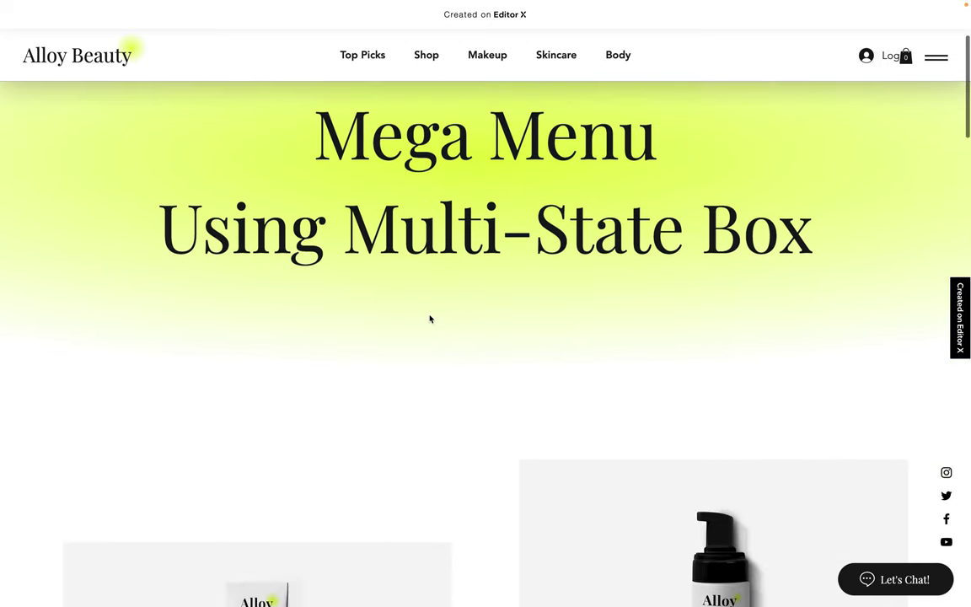
scroll(430, 319, "down", 3)
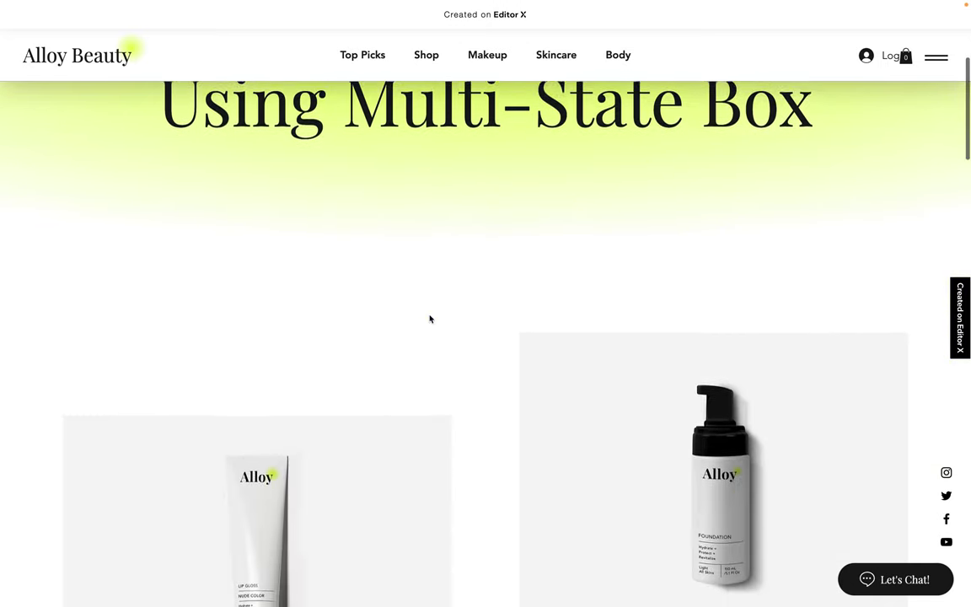
scroll(429, 318, "down", 5)
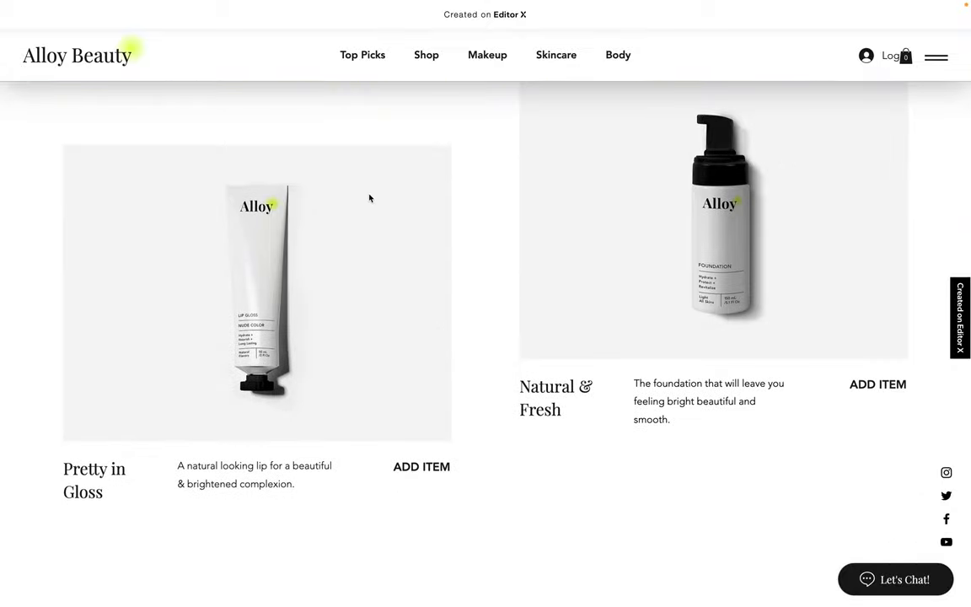
scroll(372, 229, "up", 10)
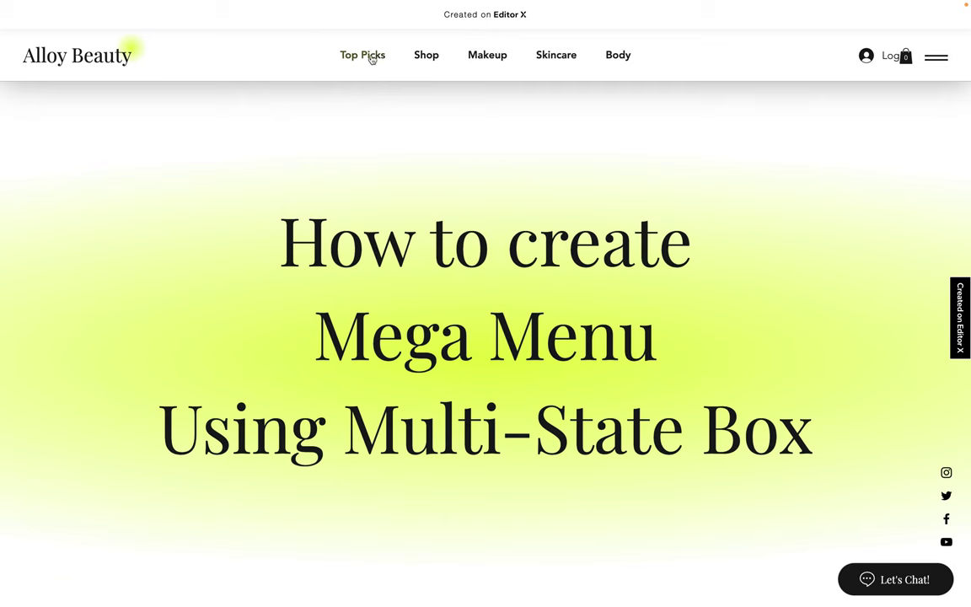
Preview the mega menus of the Top Picks and Shop header items, including how Top Picks behaves while the page scrolls.
mouse_move(358, 67)
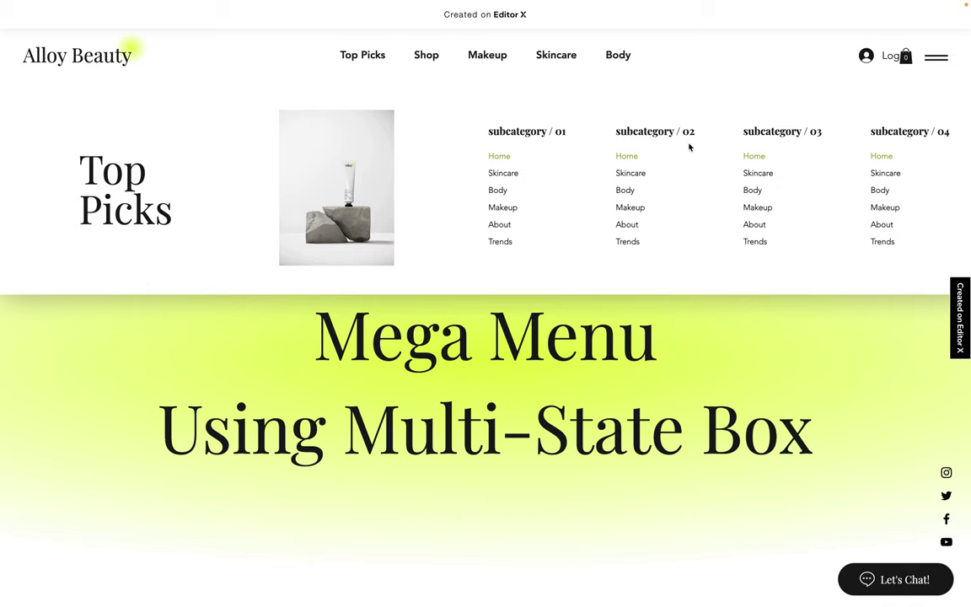
left_click(426, 59)
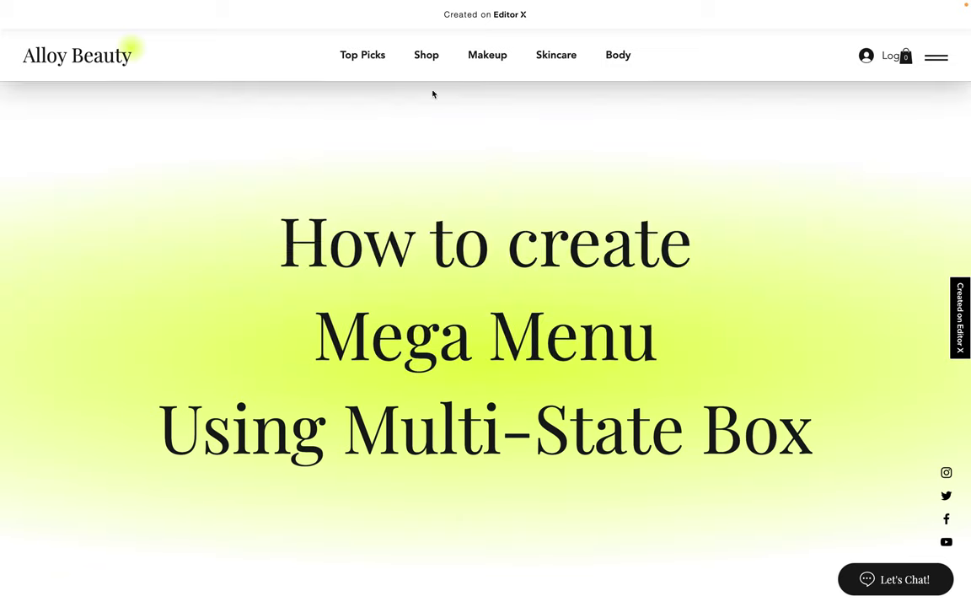
left_click(362, 54)
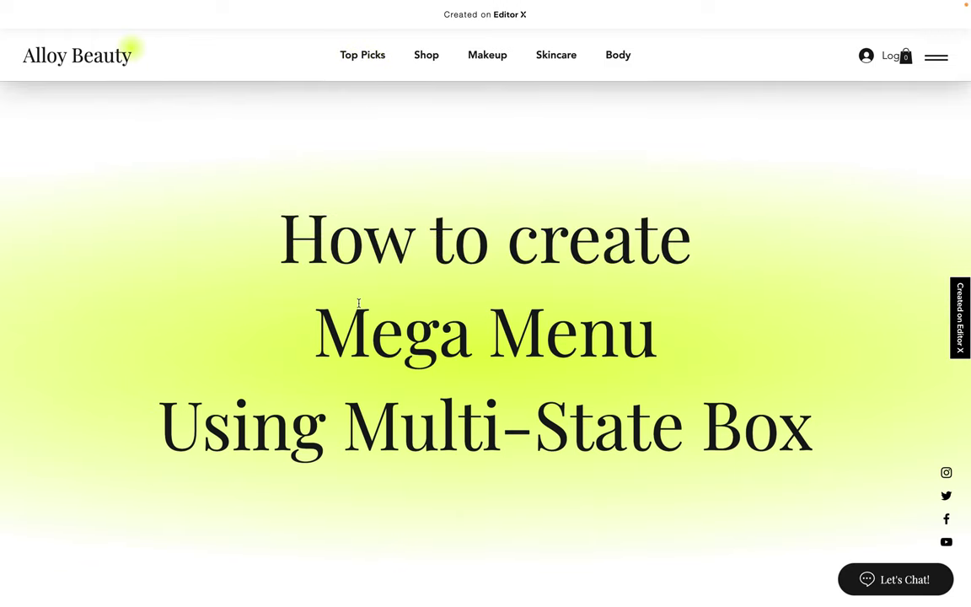
mouse_move(367, 53)
scroll(373, 156, "down", 10)
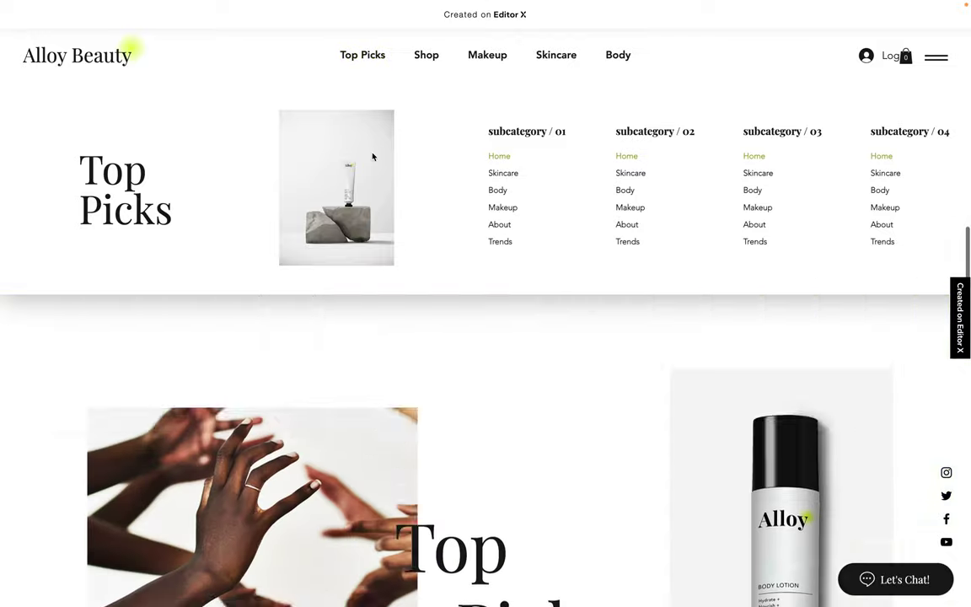
scroll(372, 157, "up", 2)
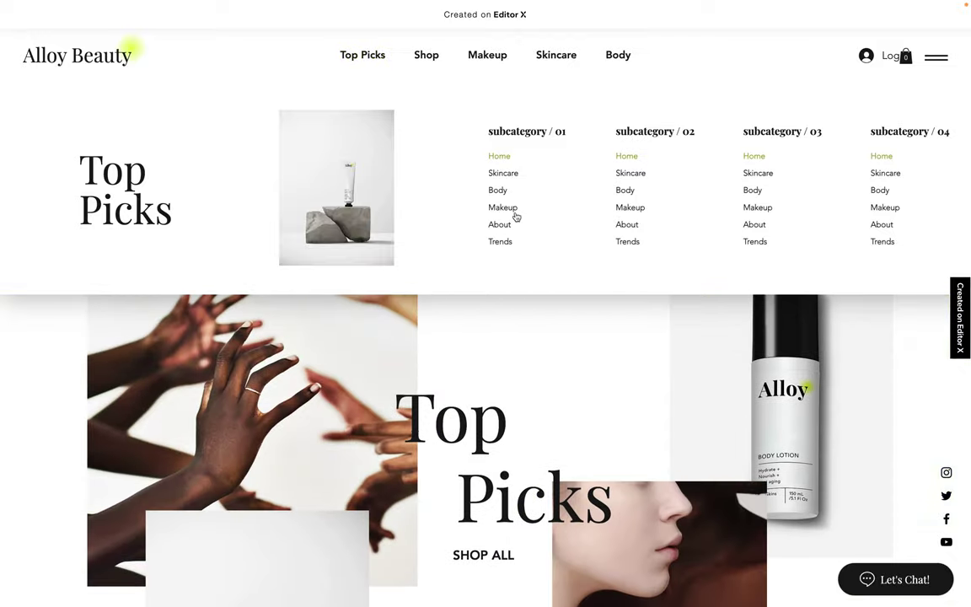
scroll(443, 371, "down", 10)
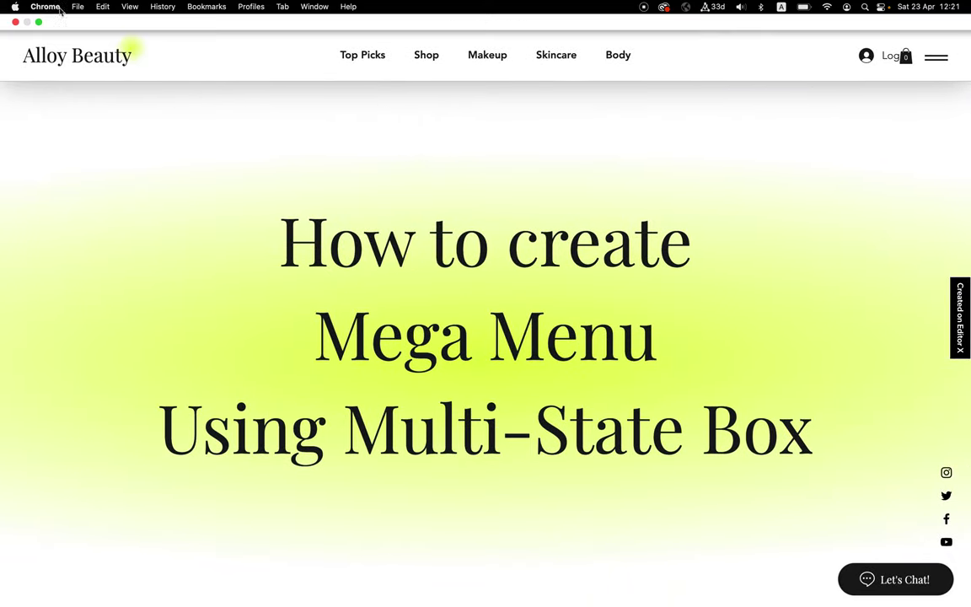
Exit full screen, browse the Editor X website templates, and return to the published MSB Mega Menu page.
left_click(37, 21)
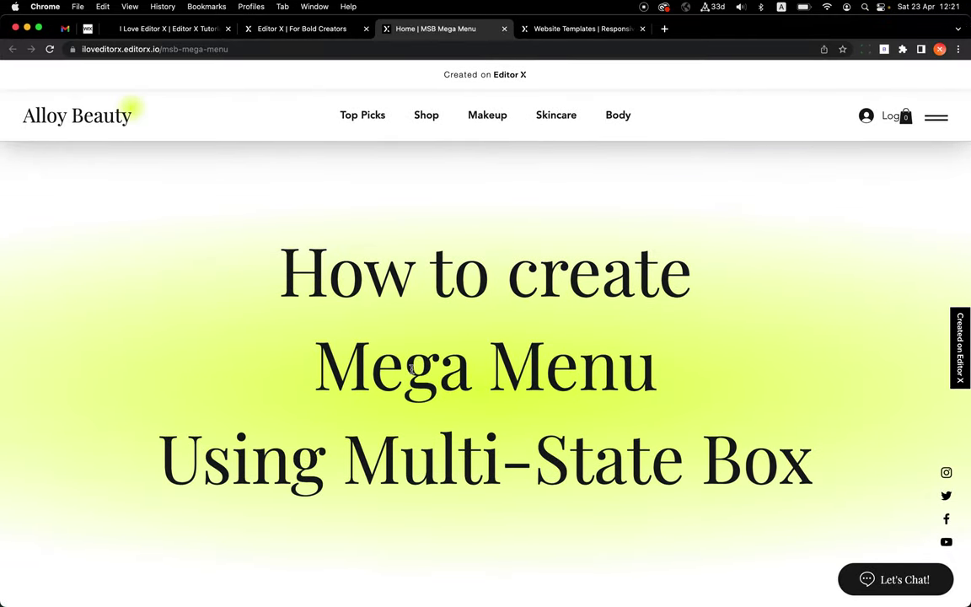
left_click(575, 29)
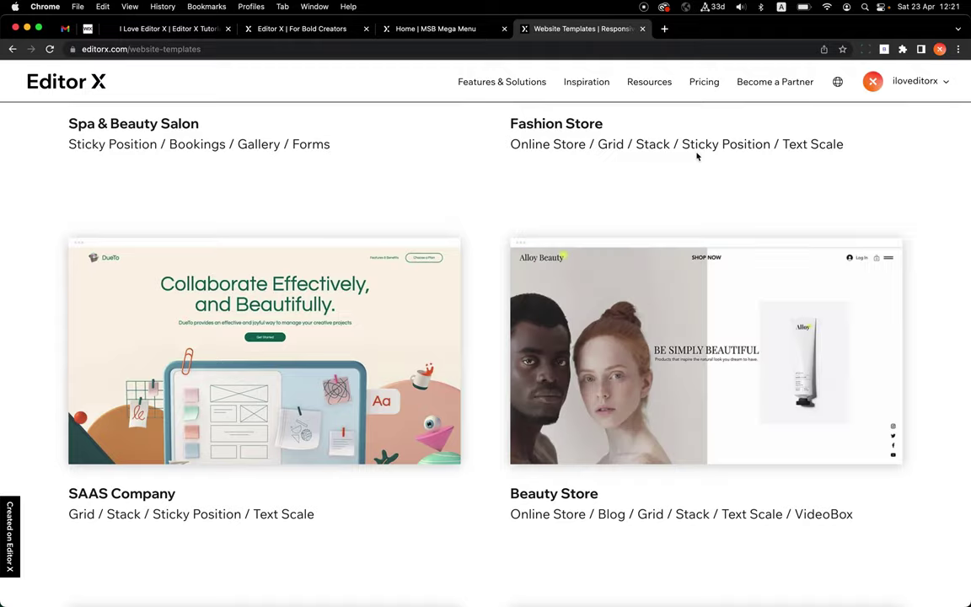
scroll(491, 317, "down", 20)
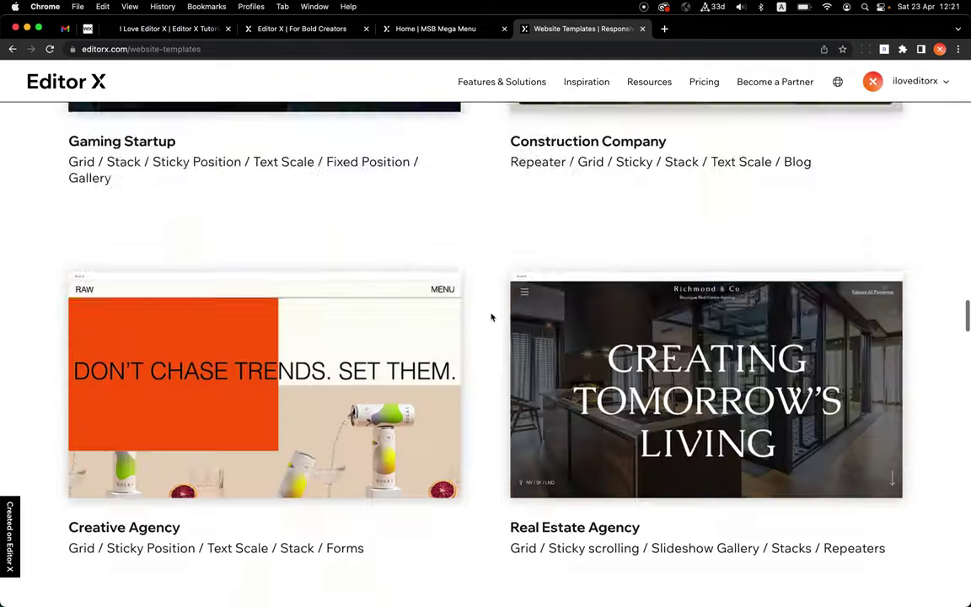
scroll(492, 317, "up", 20)
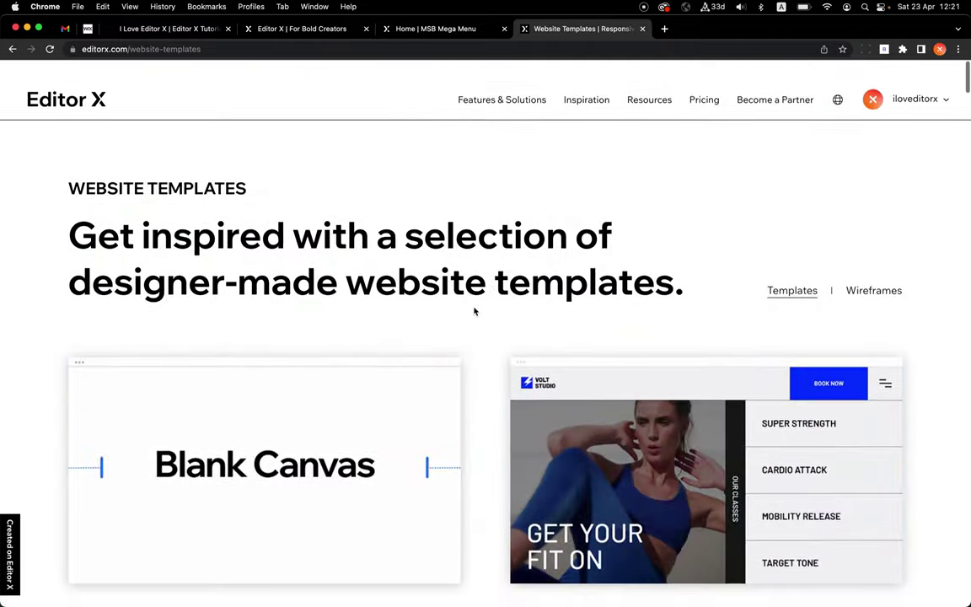
left_click(407, 30)
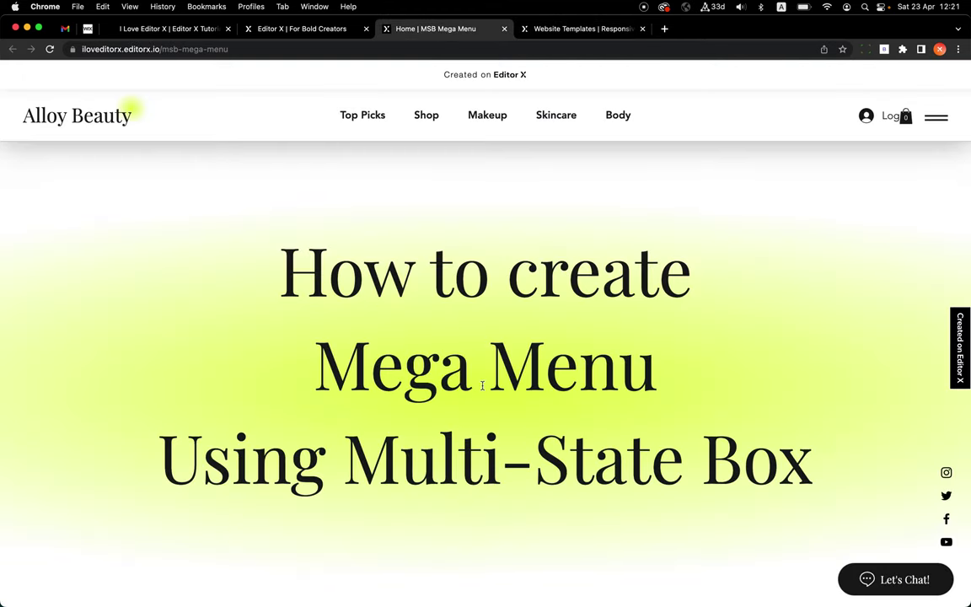
scroll(483, 386, "down", 8)
scroll(483, 390, "up", 10)
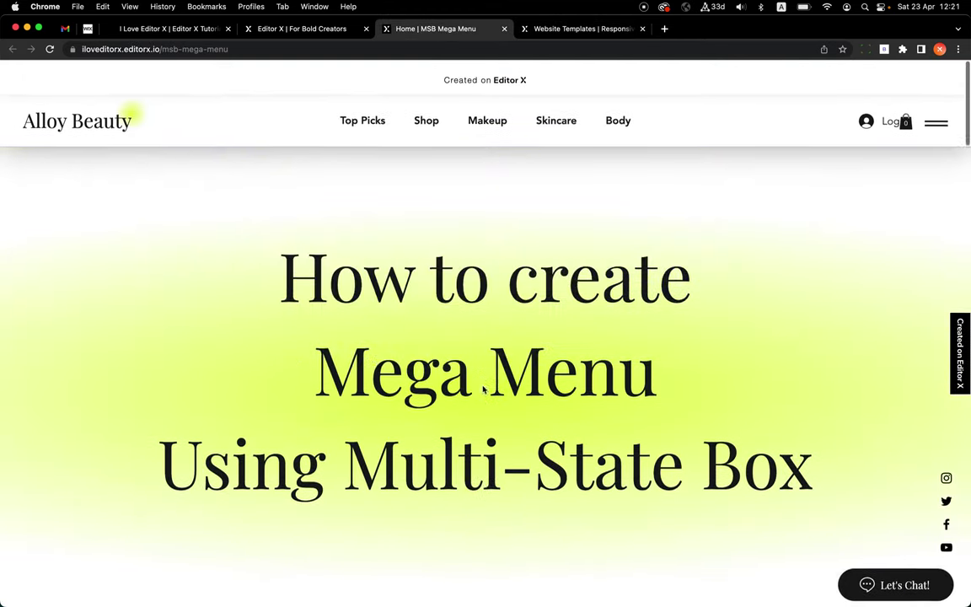
Switch to the Editor X site editor and inspect the Top Picks container in the section below the header.
left_click(303, 32)
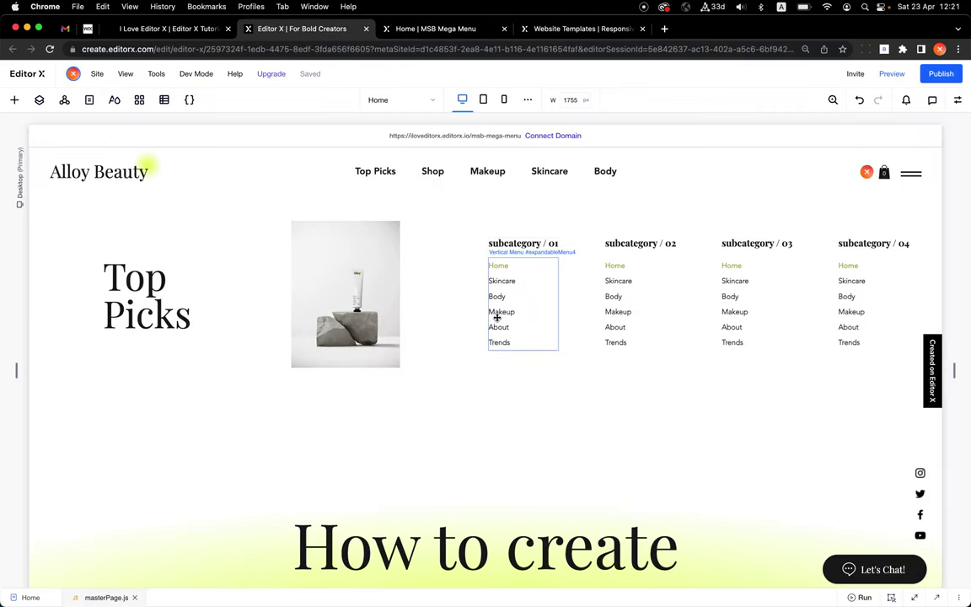
left_click(457, 364)
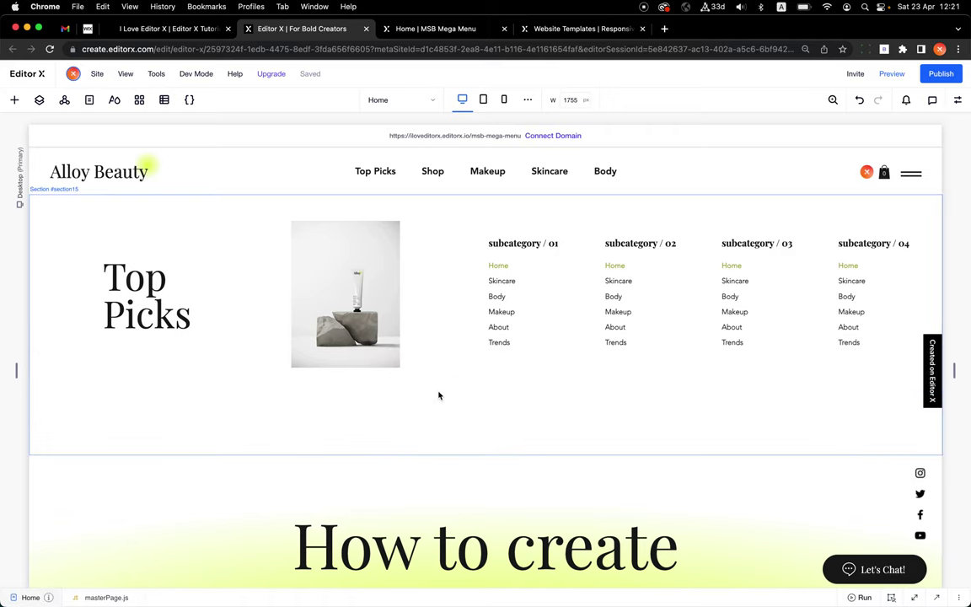
left_click(446, 385)
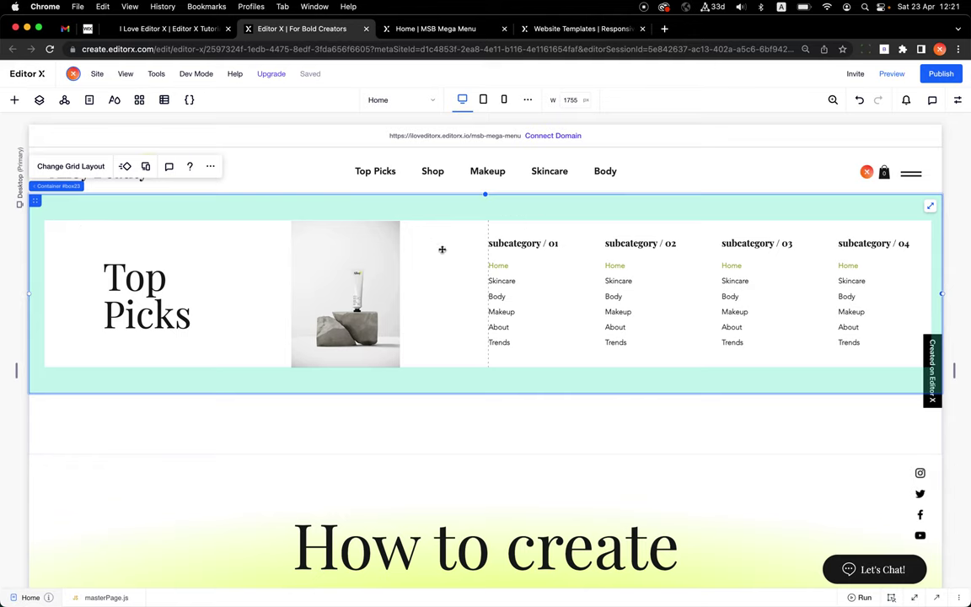
left_click(373, 173)
Switch to the published page and compare its Top Picks and Shop mega menus.
left_click(386, 32)
mouse_move(354, 122)
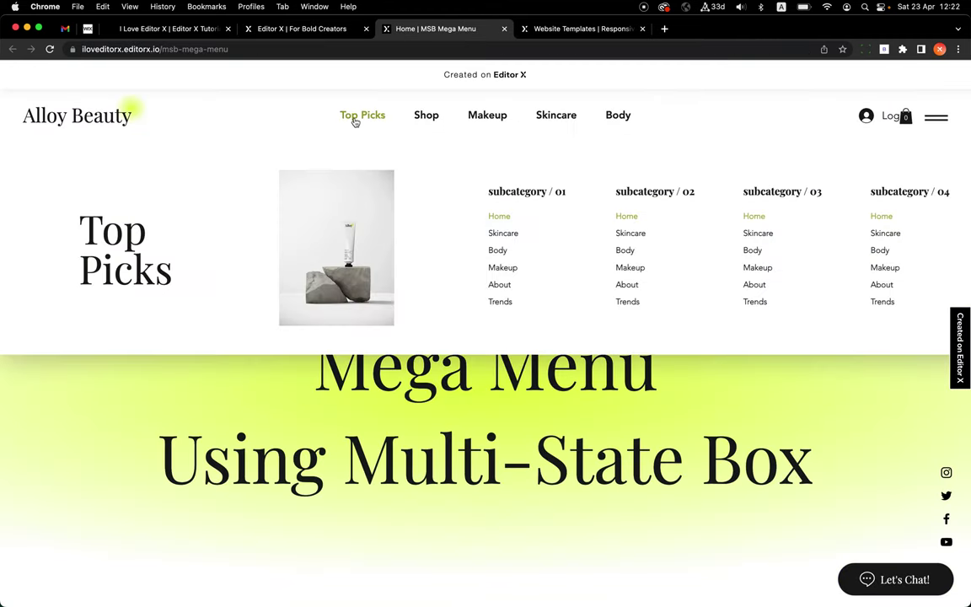
mouse_move(427, 118)
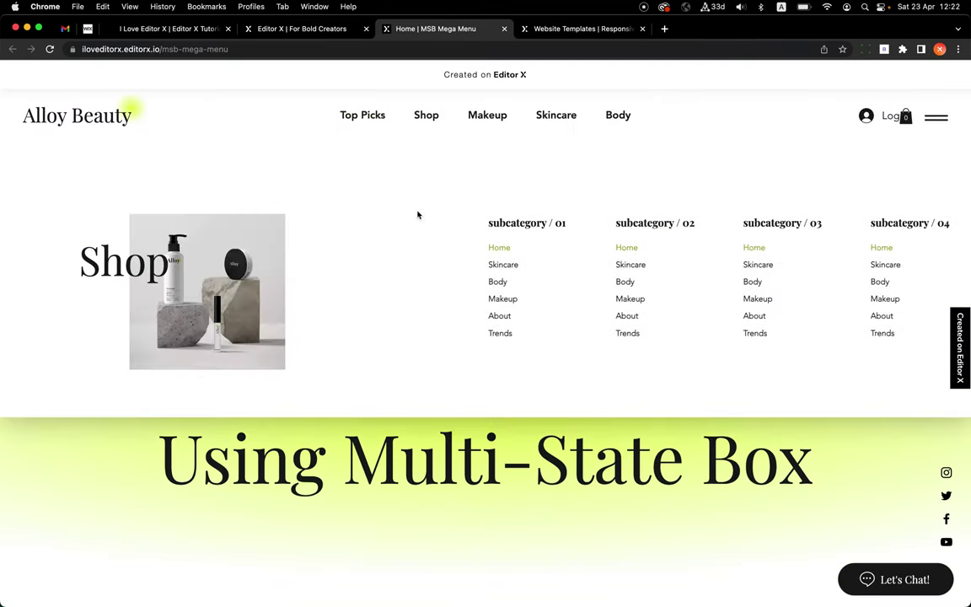
Return to the site editor and inspect the section that holds the Top Picks container, including the available new-section layouts.
left_click(303, 31)
left_click(226, 246)
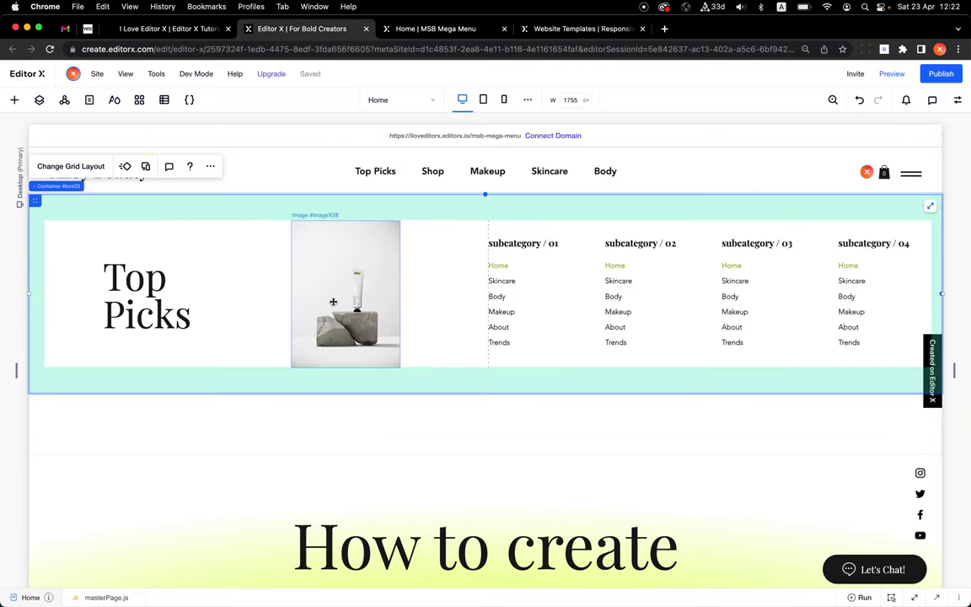
left_click(436, 433)
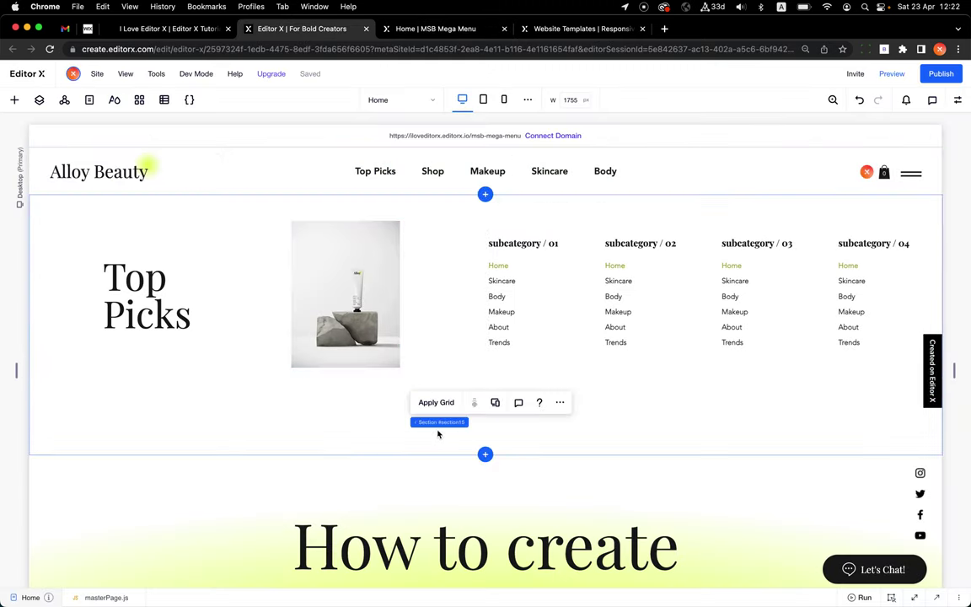
left_click(486, 455)
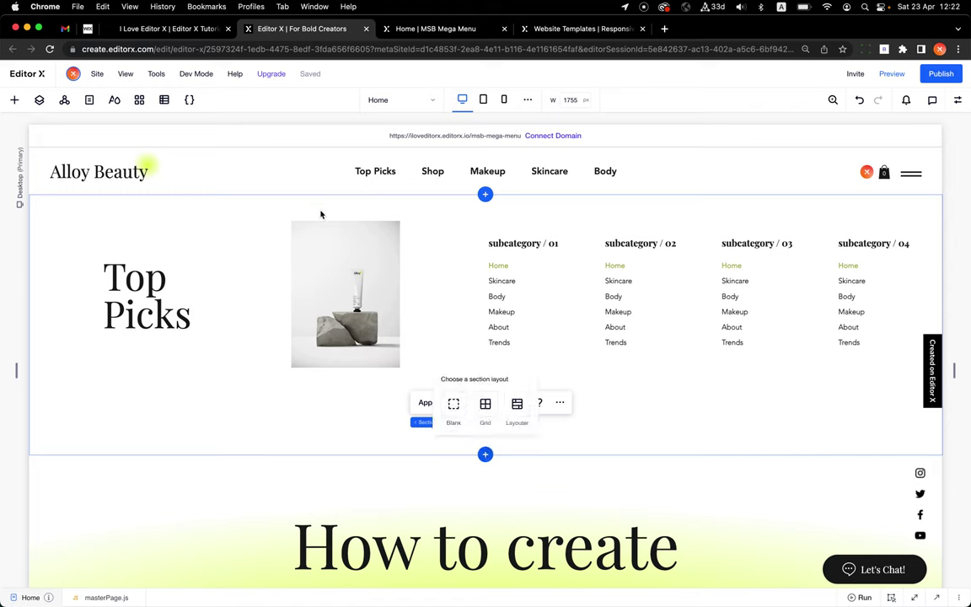
left_click(302, 412)
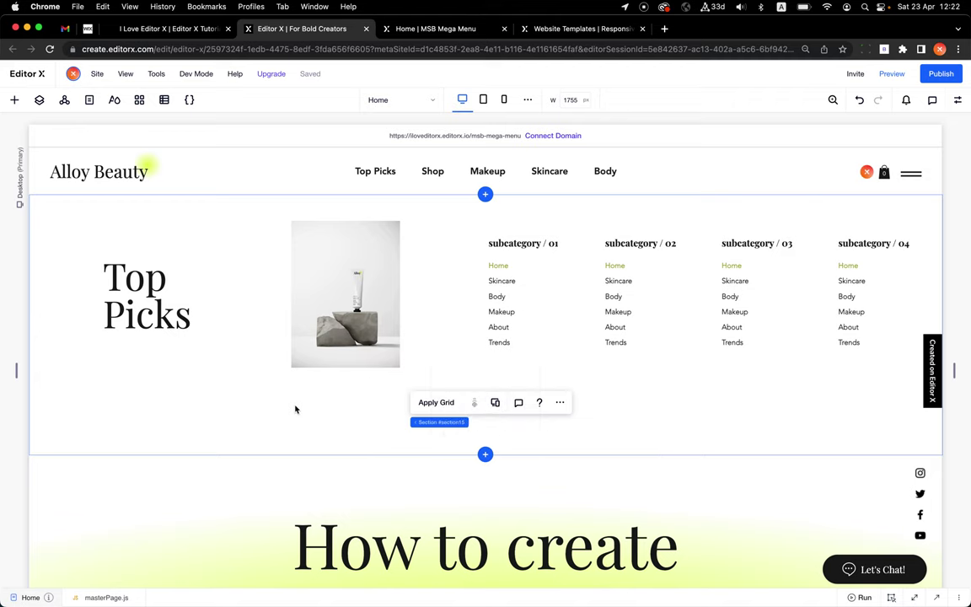
Turn off Dev Mode and check which layout tools can be added without it.
mouse_move(196, 75)
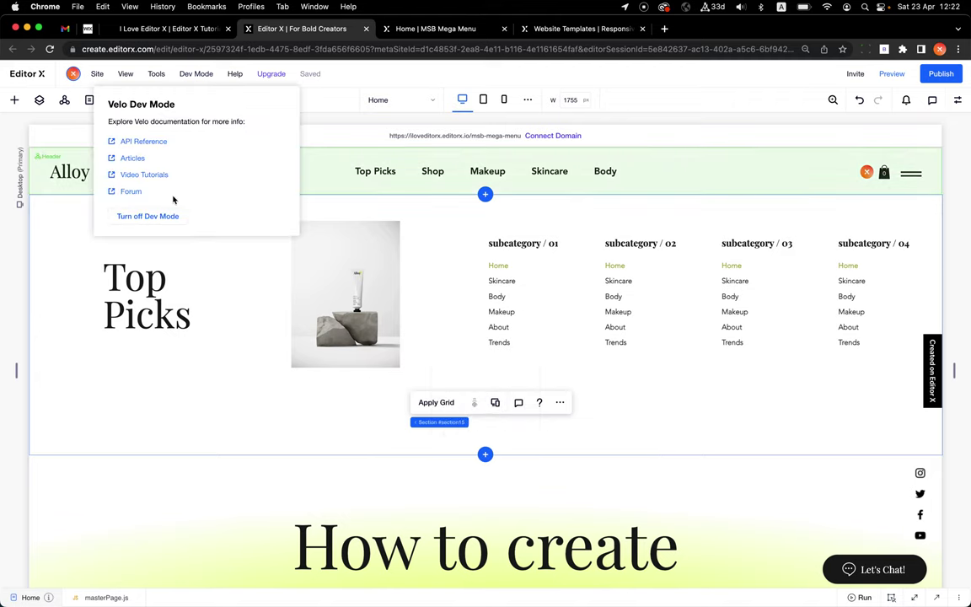
left_click(188, 215)
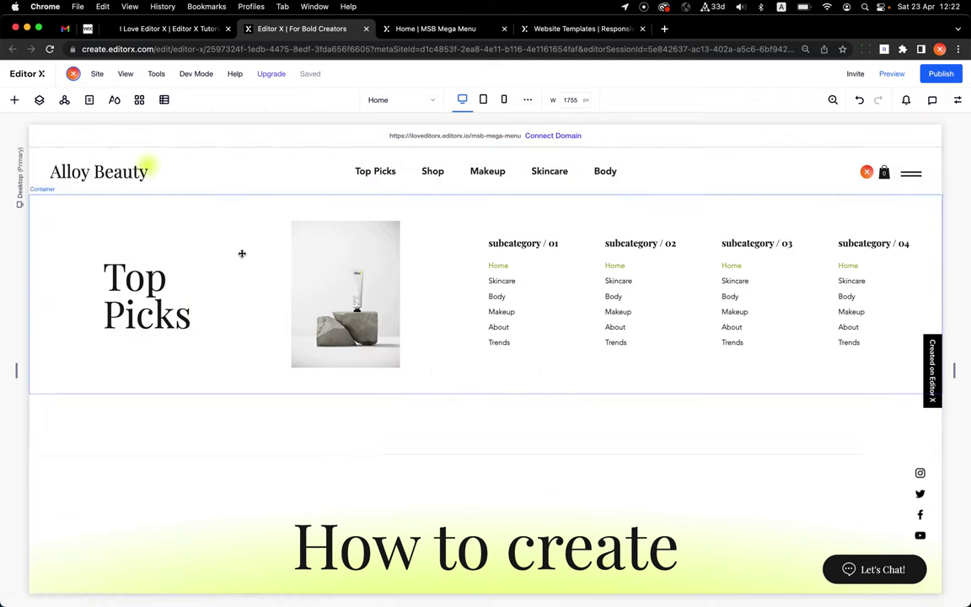
left_click(13, 100)
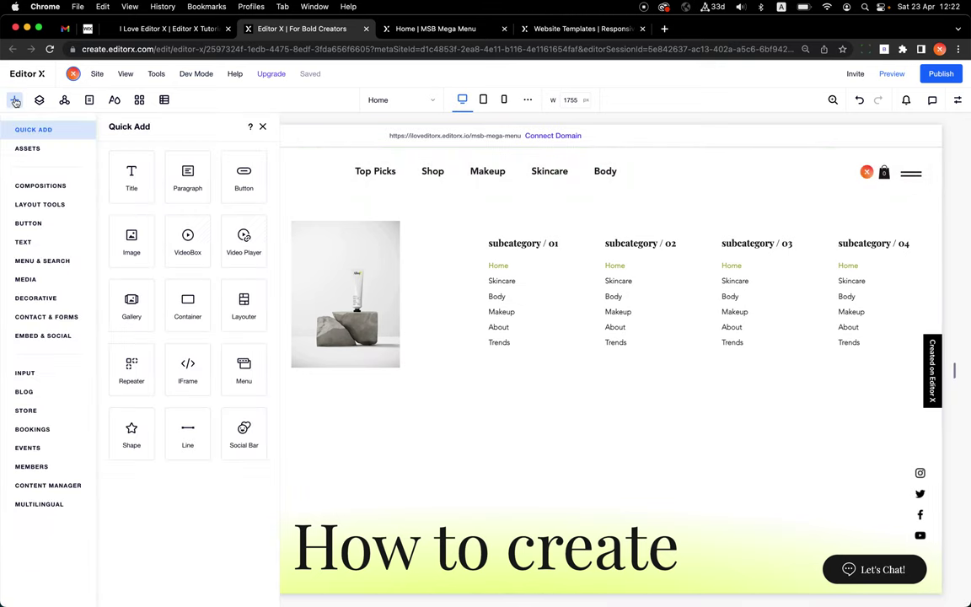
left_click(40, 206)
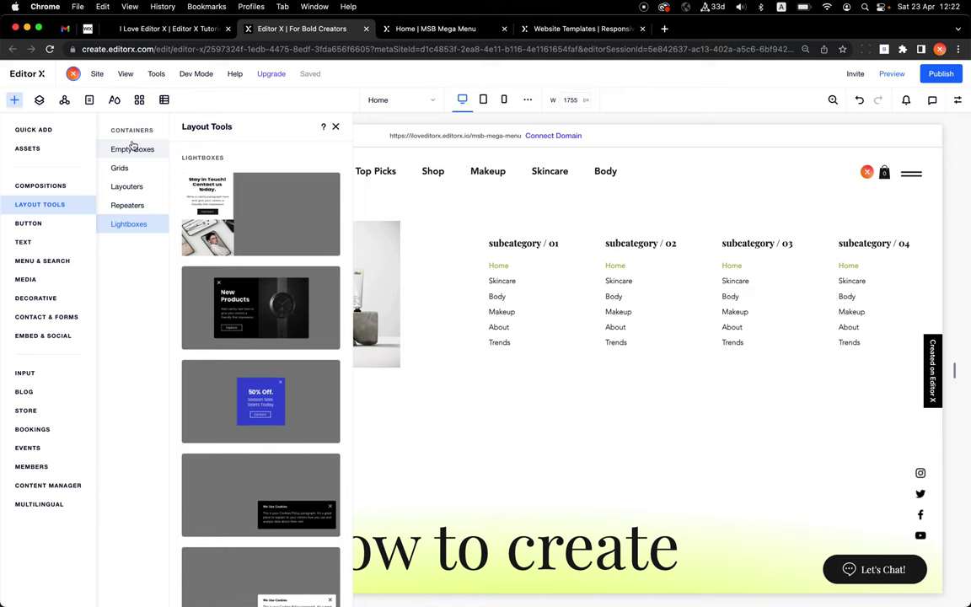
Turn on Velo Dev Mode, minimize the code editor, and hide the page code list.
mouse_move(200, 78)
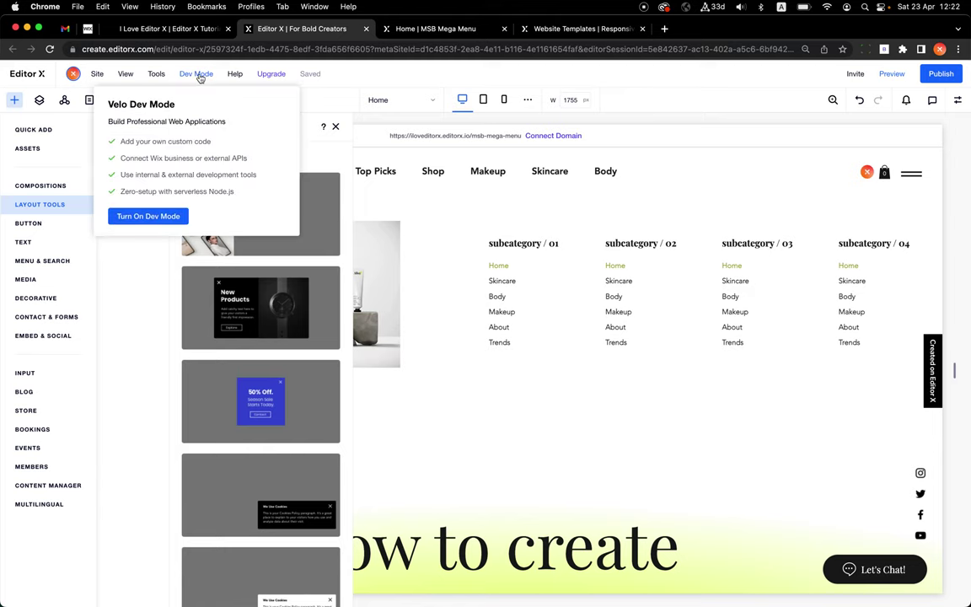
left_click(149, 217)
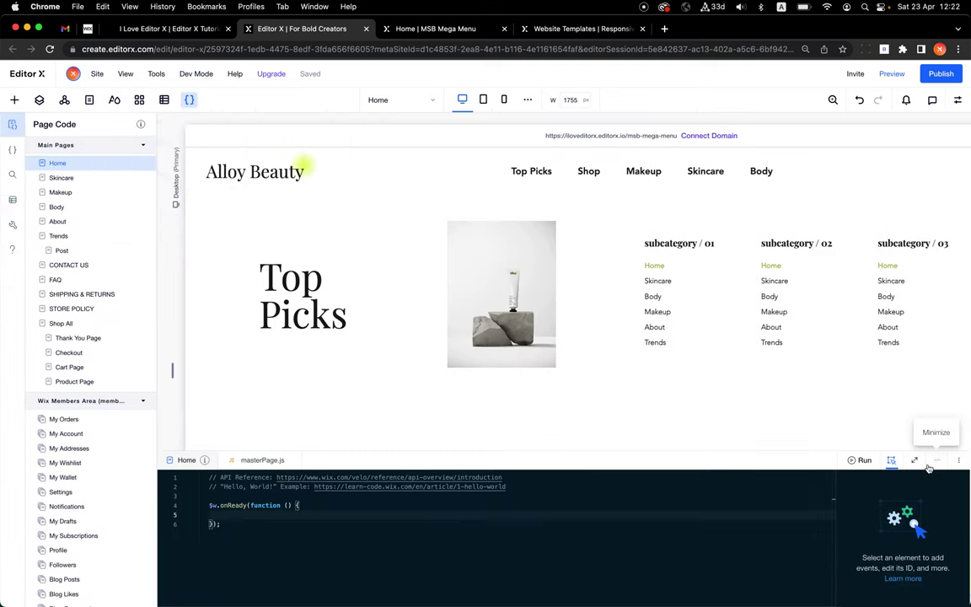
left_click(928, 466)
left_click(189, 99)
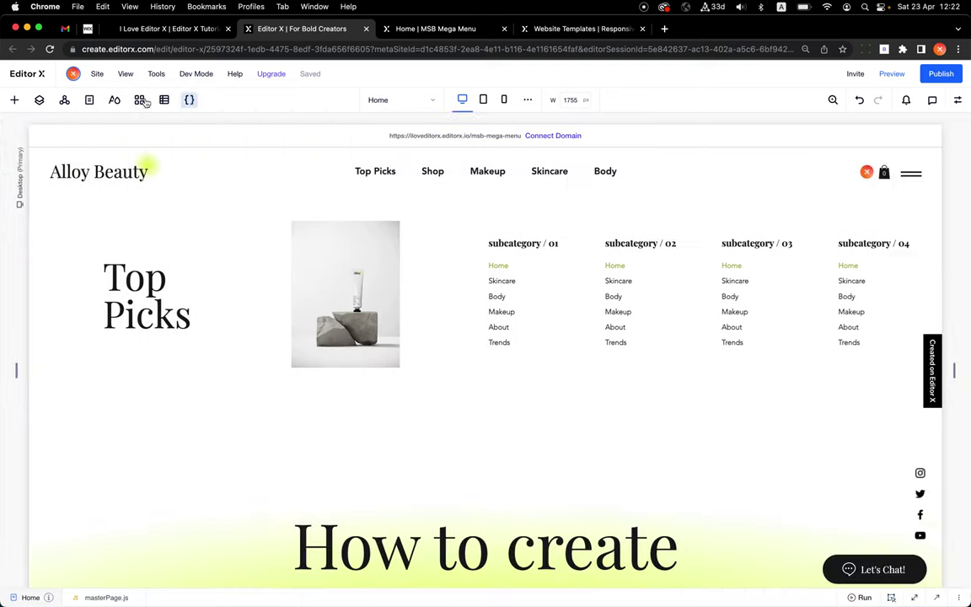
Add a blank section below the Top Picks section and place a Multi-State Box in it.
left_click(17, 100)
left_click(38, 206)
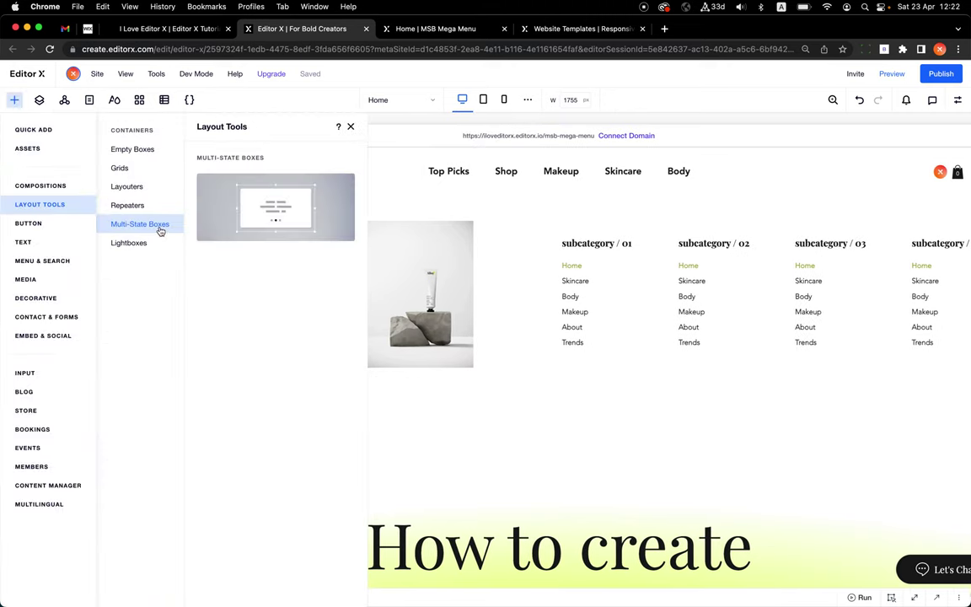
left_click(542, 421)
left_click(533, 387)
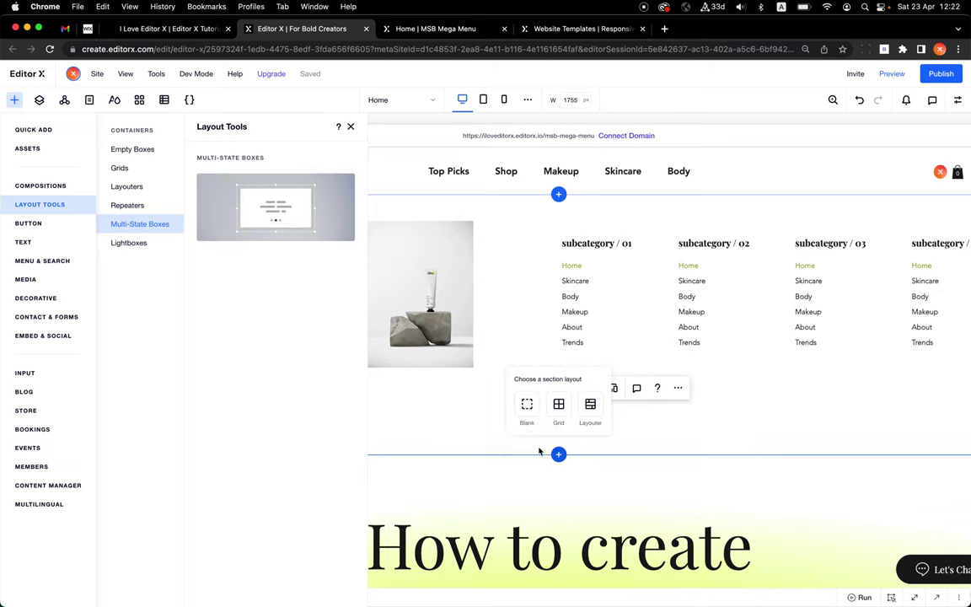
left_click(526, 407)
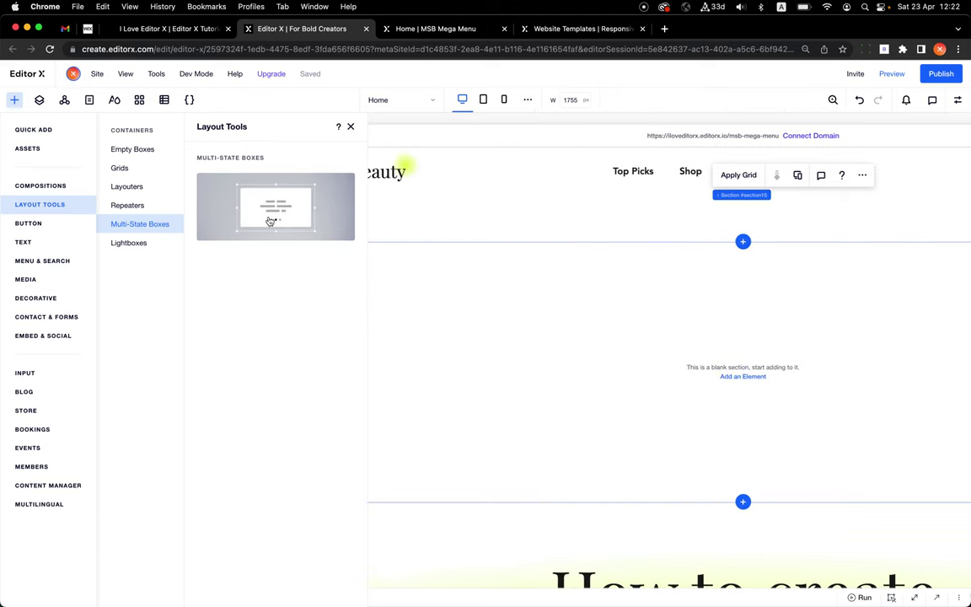
left_click_drag(210, 174, 467, 297)
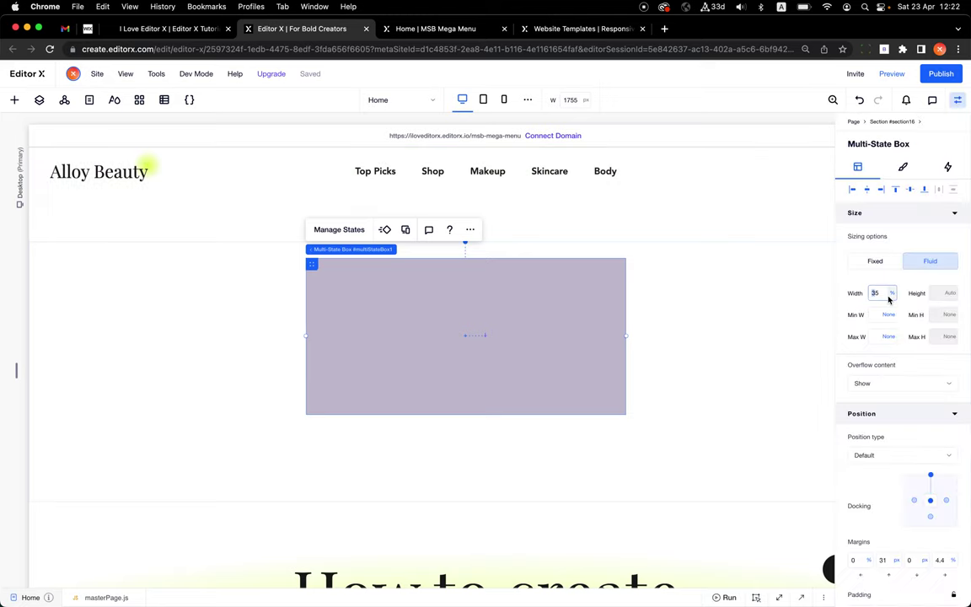
Set the Multi-State Box's width to 100% and all its margins to 0.
type("0")
key("Return")
left_click(937, 560)
type("0")
key("Return")
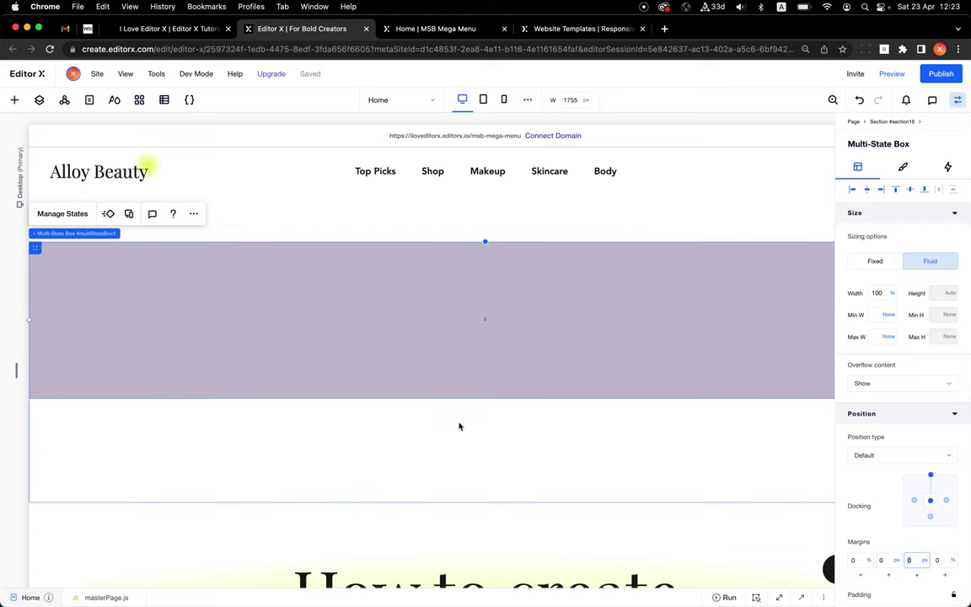
Show the page's layers by name instead of ID and expand the Multi-State Box to list its states.
left_click(39, 99)
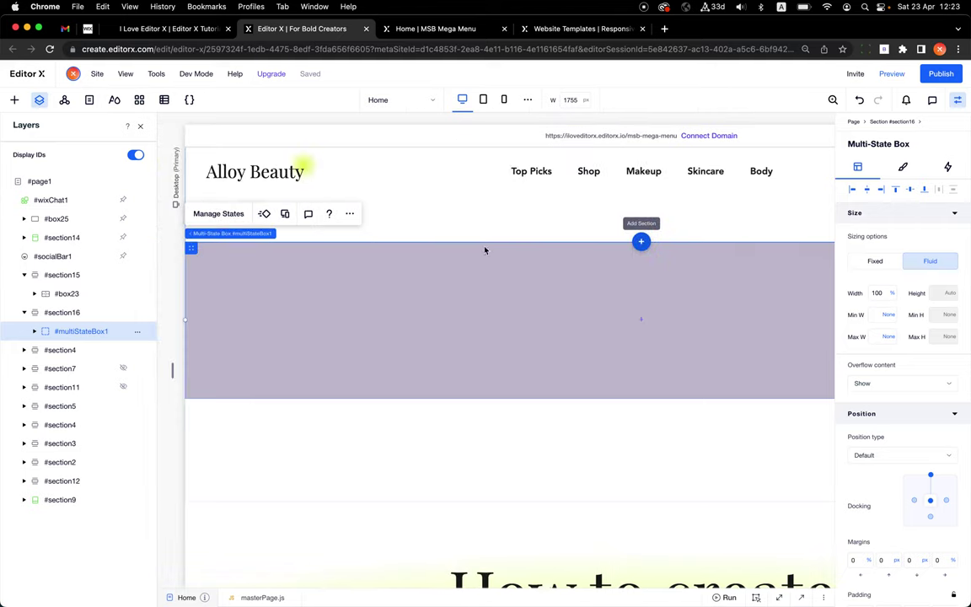
scroll(49, 367, "up", 5)
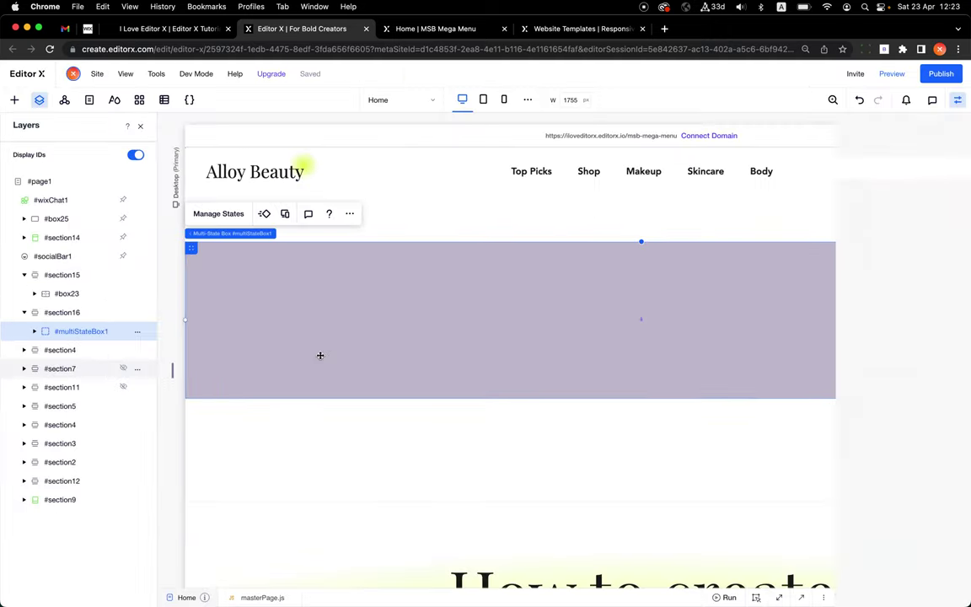
left_click(135, 157)
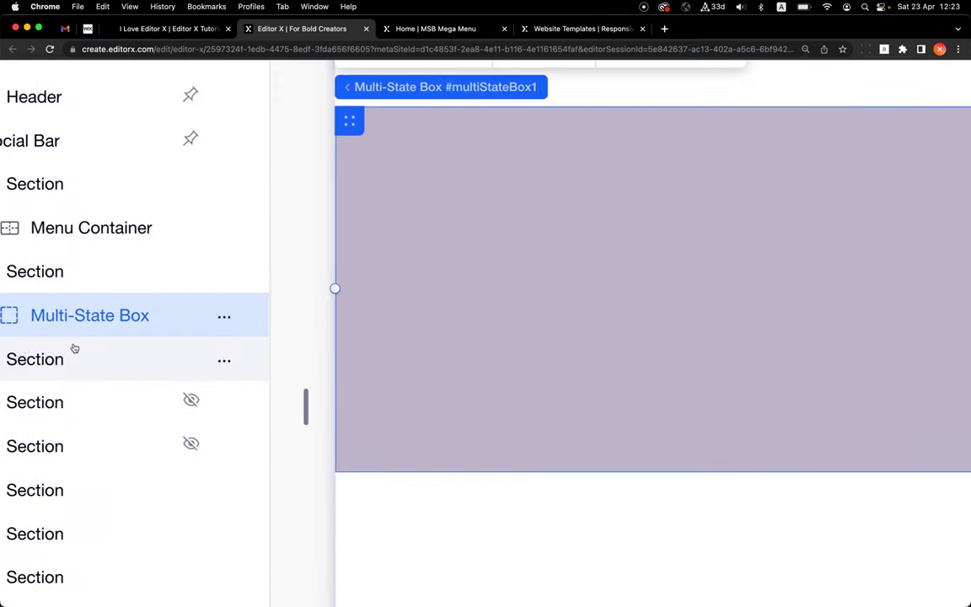
scroll(74, 348, "left", 3)
scroll(210, 328, "down", 5)
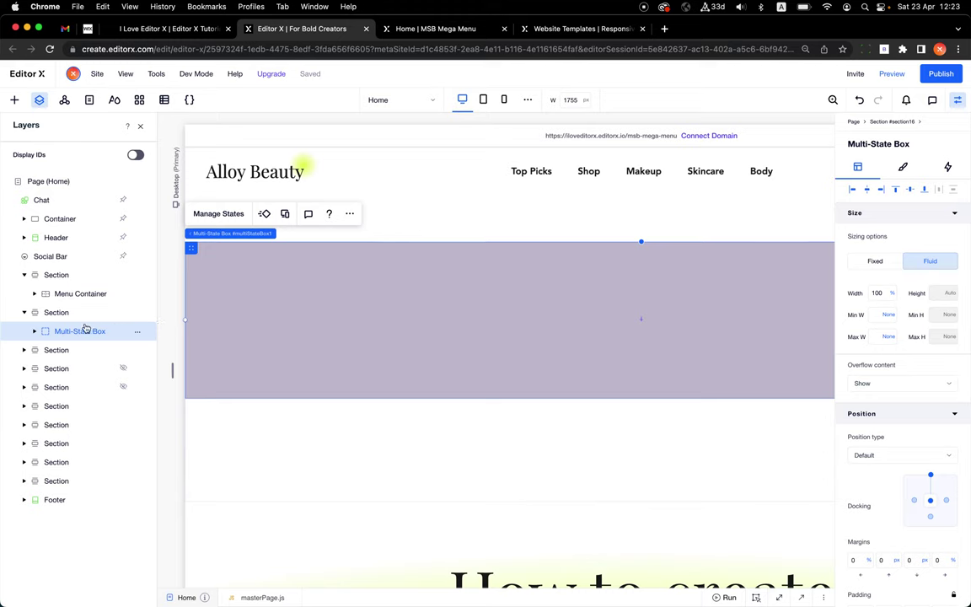
left_click(35, 331)
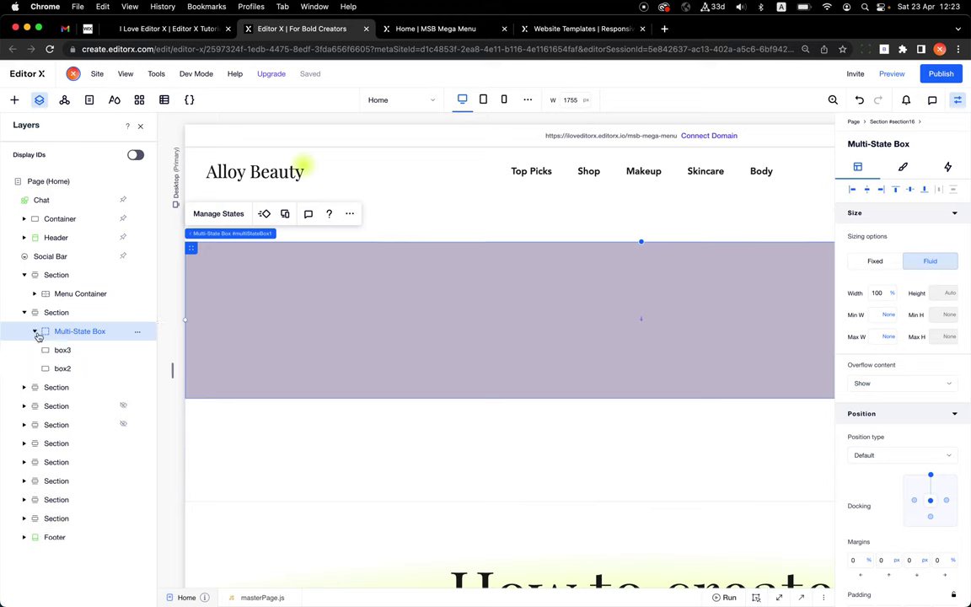
Switch between the box2 and box3 states of the Multi-State Box to compare them.
left_click(76, 369)
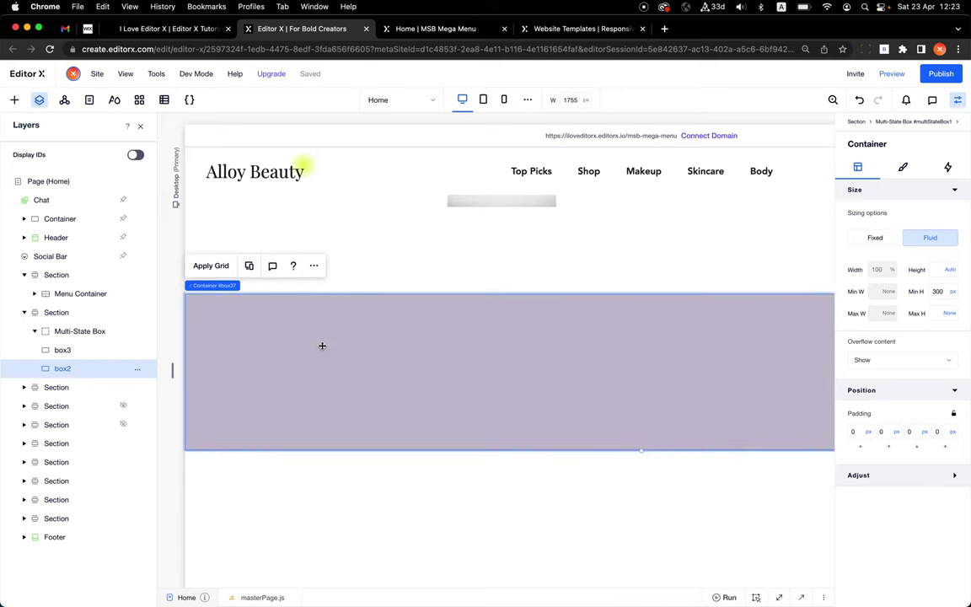
left_click(79, 351)
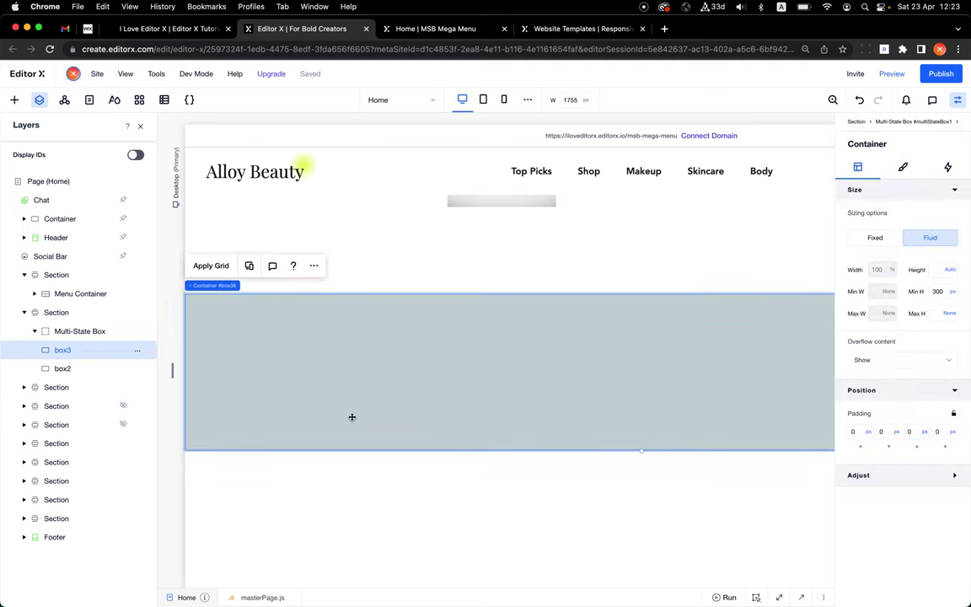
left_click(76, 359)
left_click(79, 351)
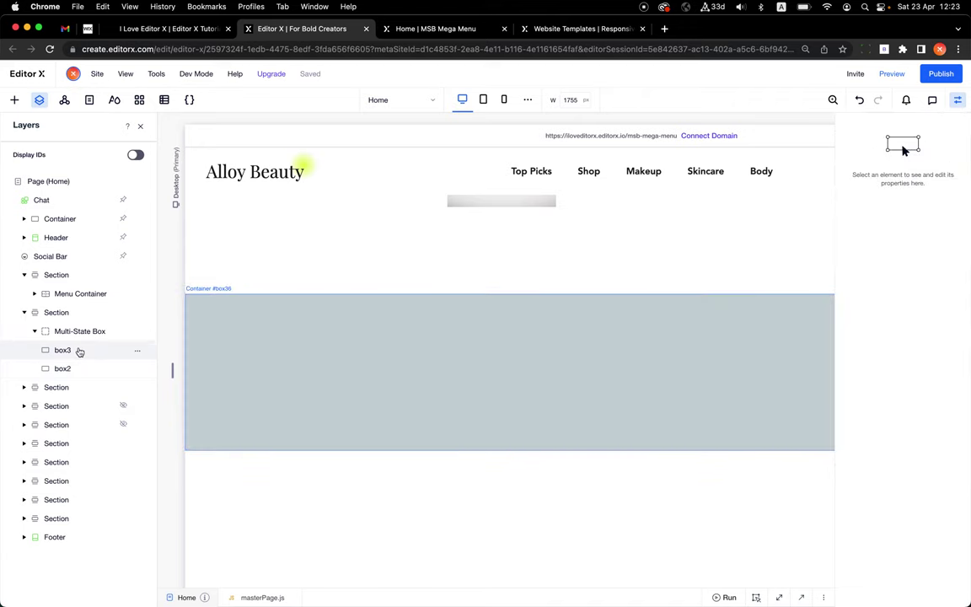
left_click(79, 350)
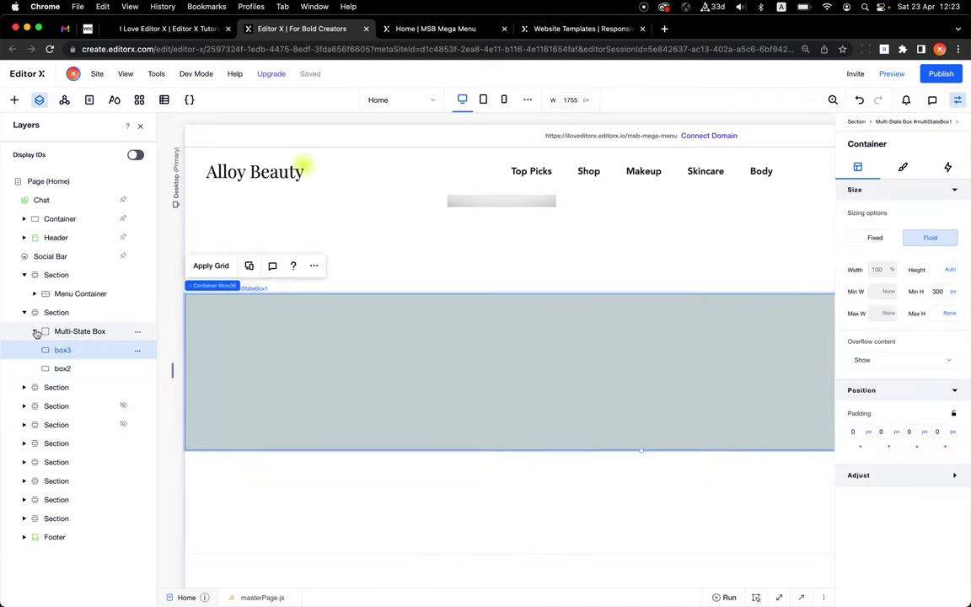
left_click(75, 369)
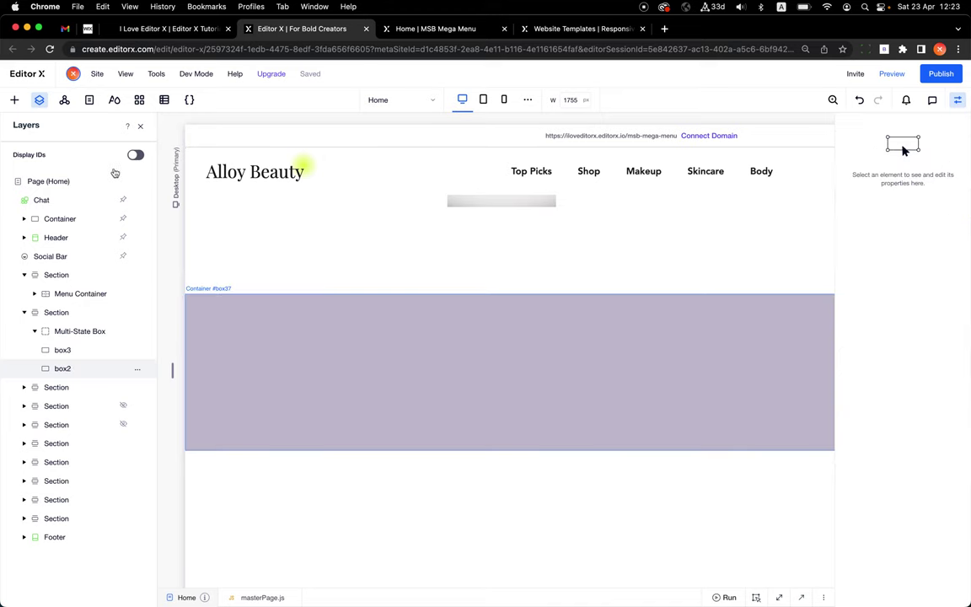
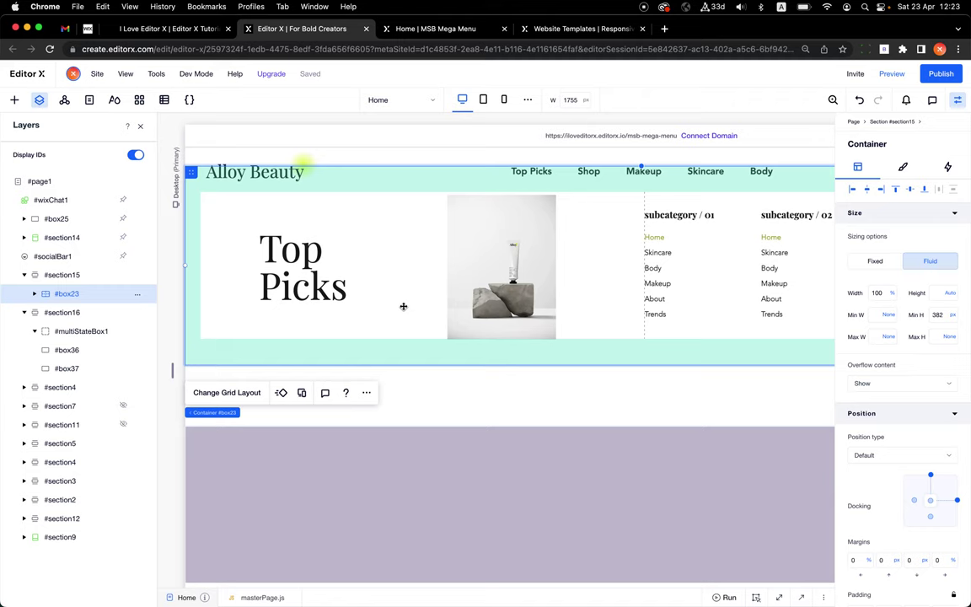
Paste a copy of the Top Picks menu container, attach it inside the Multi-State Box's box2 state, and show layer names instead of IDs.
key("Escape")
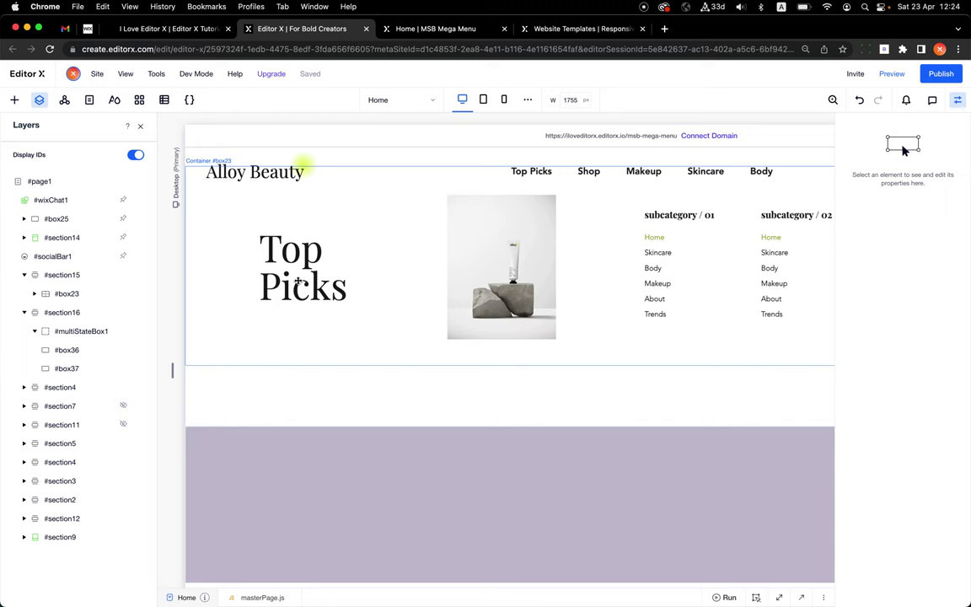
key("ctrl+v")
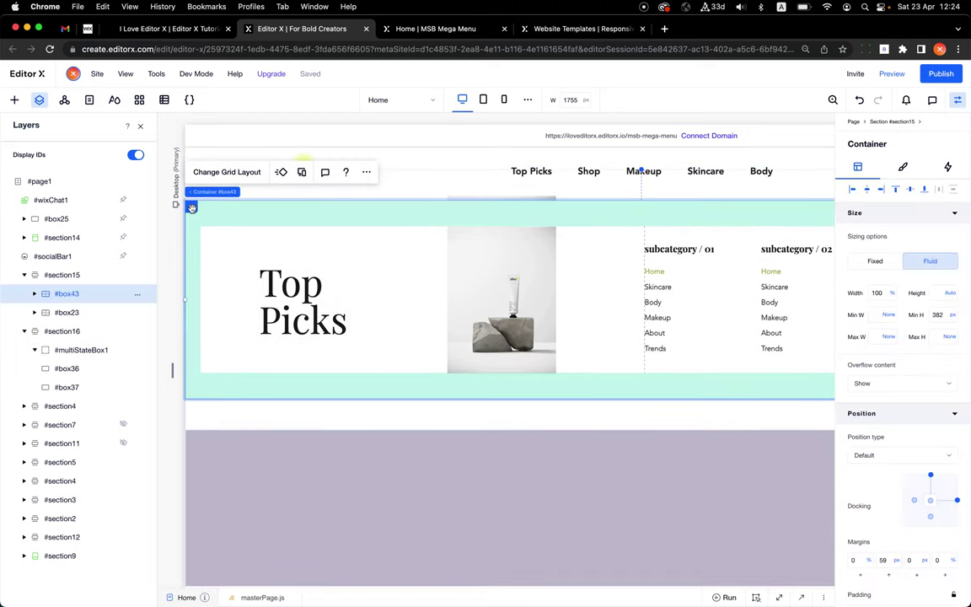
left_click_drag(191, 207, 488, 301)
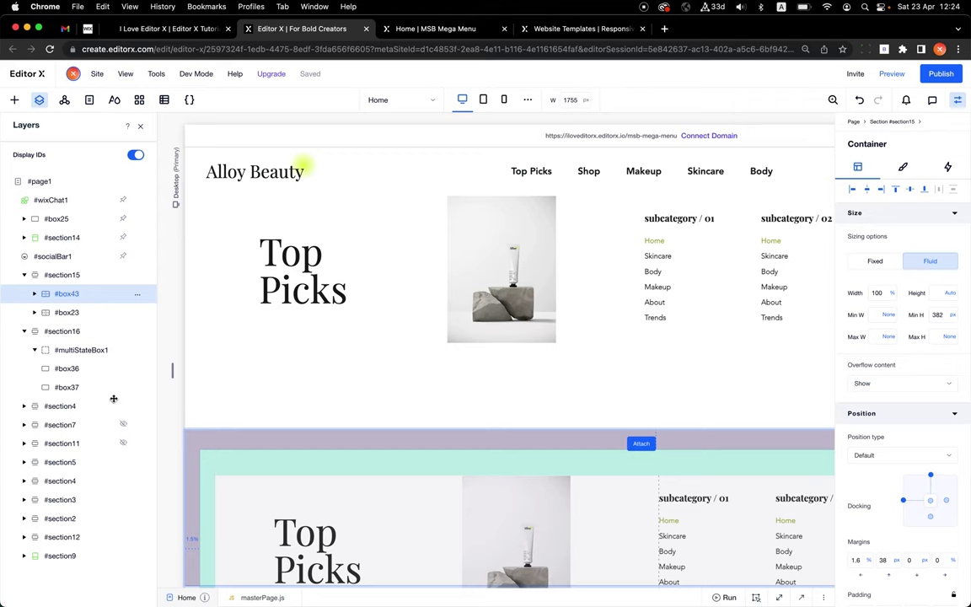
left_click_drag(112, 398, 100, 381)
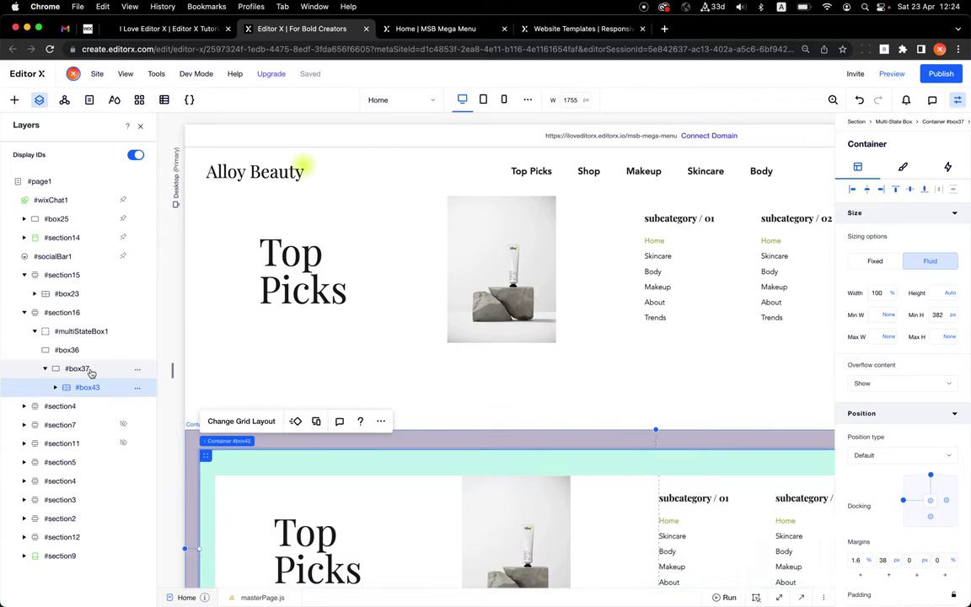
left_click(136, 154)
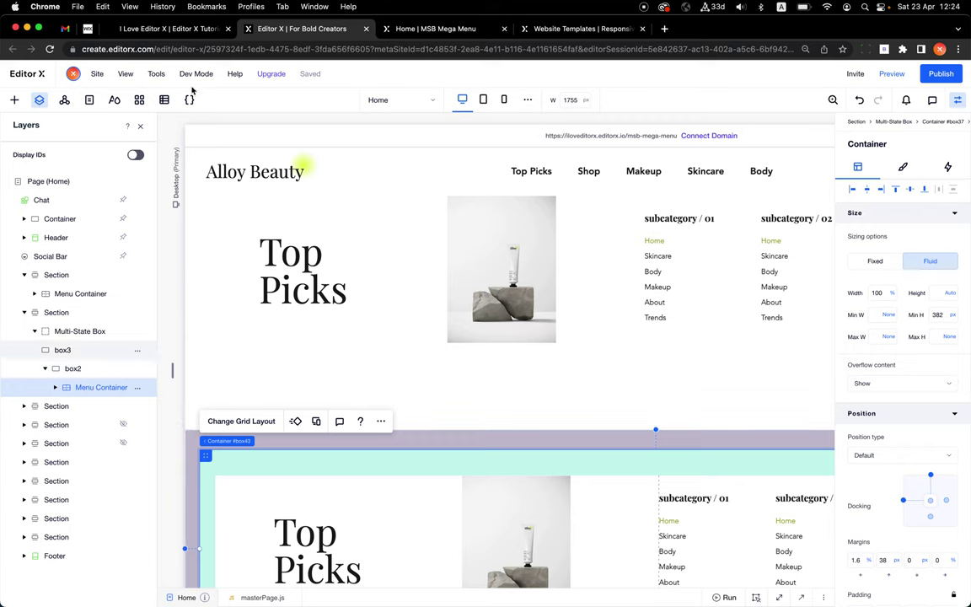
Stretch the nested Menu Container to fill the box2 state.
scroll(394, 358, "down", 4)
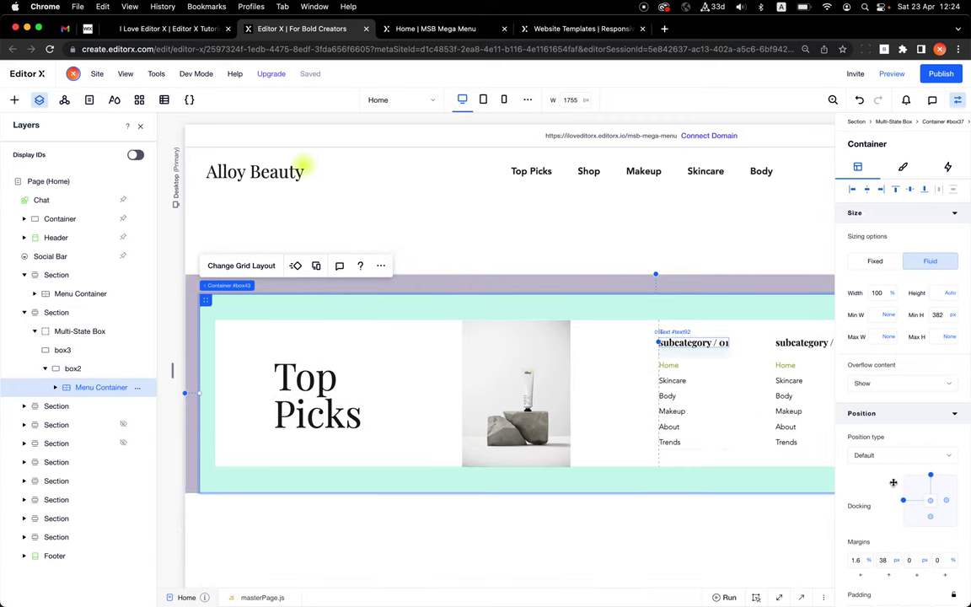
left_click(856, 561)
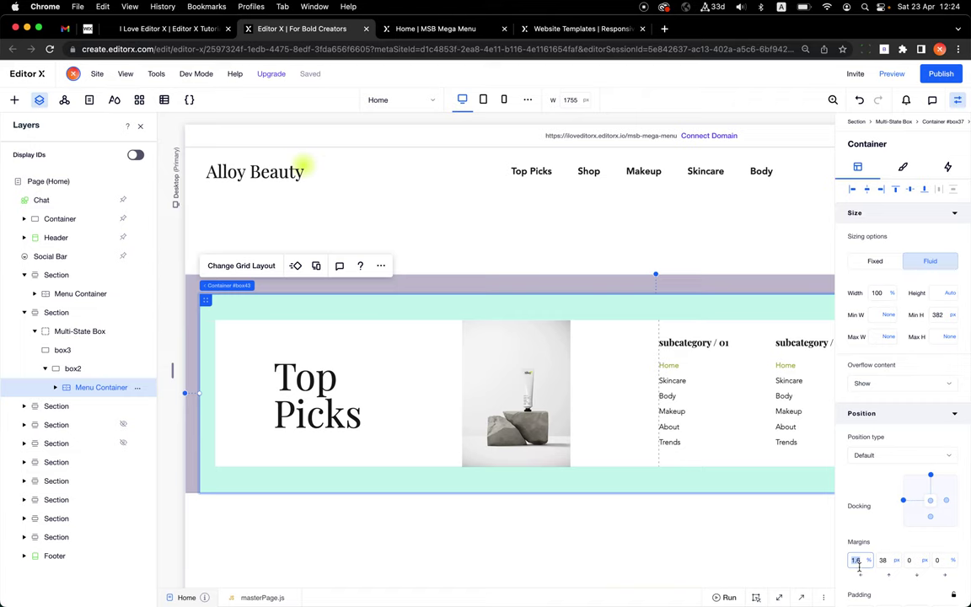
left_click(381, 265)
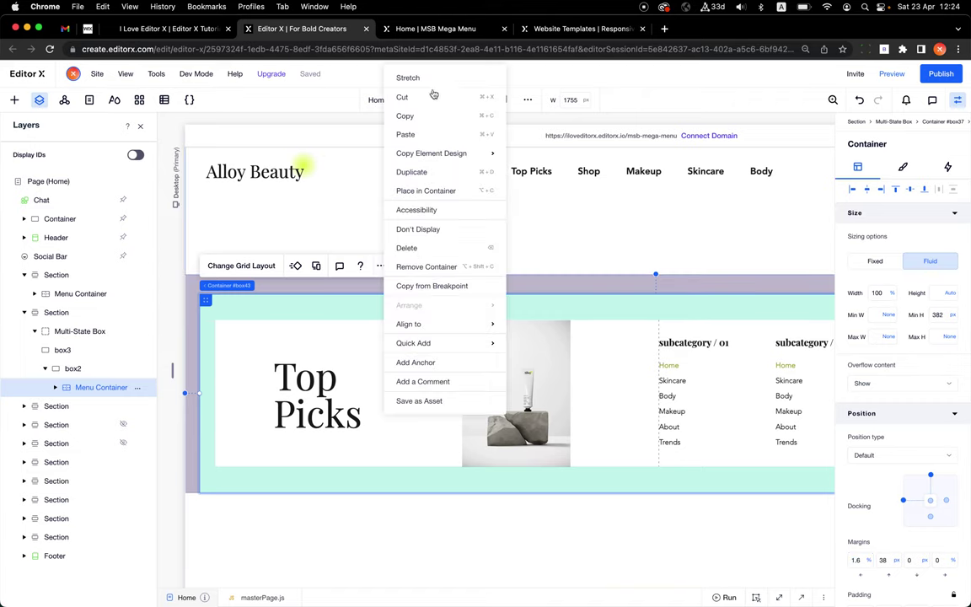
left_click(324, 344)
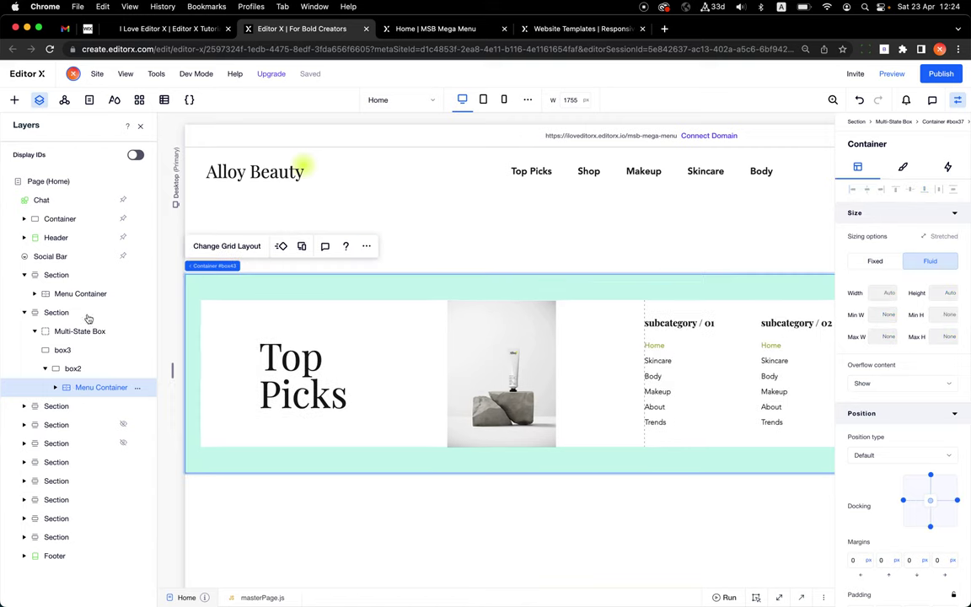
Display element IDs in the layers and rename the state holding the Top Picks menu copy as topPicksState.
left_click(136, 156)
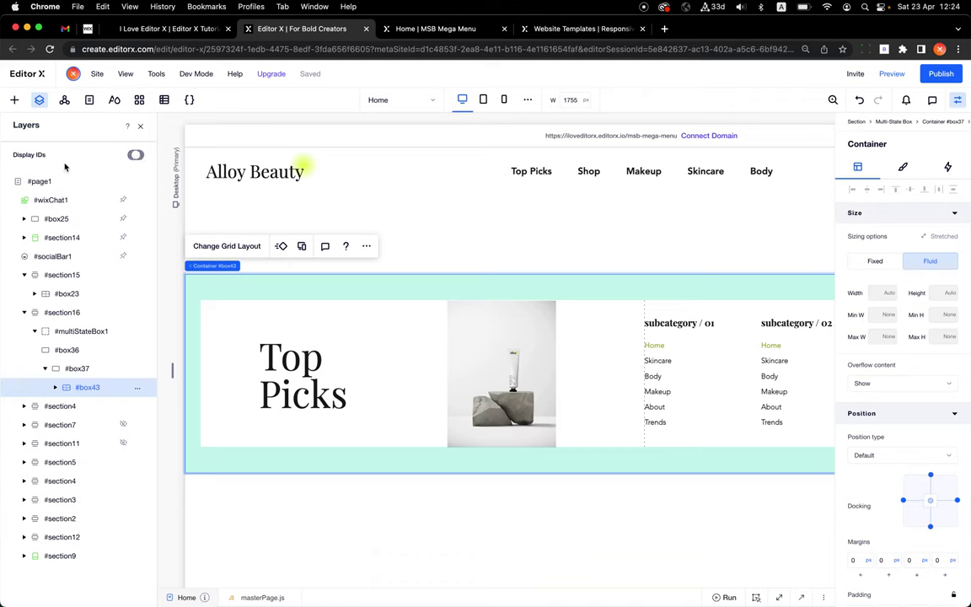
left_click(44, 368)
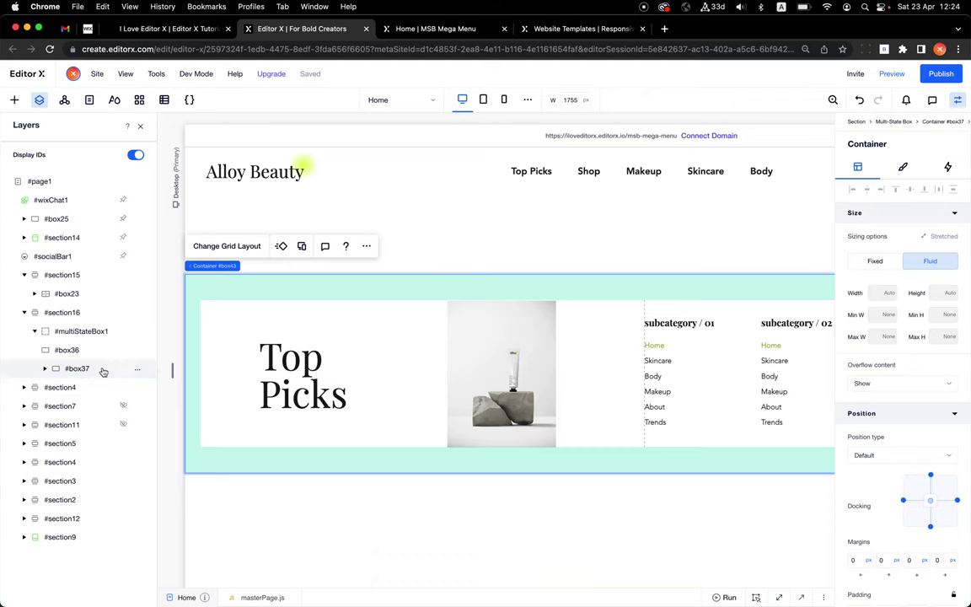
left_click(84, 370)
double_click(94, 368)
key("Escape")
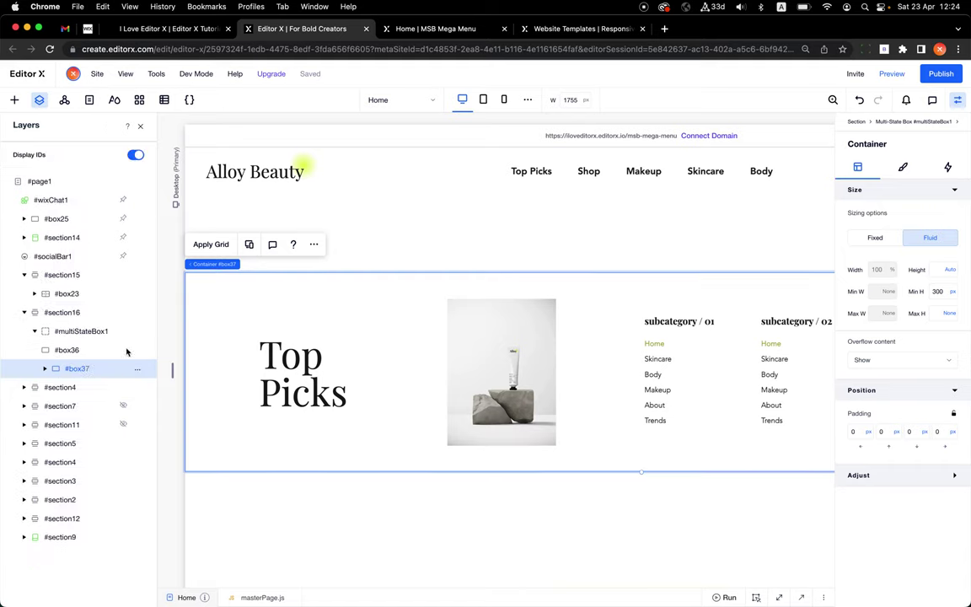
left_click(83, 368)
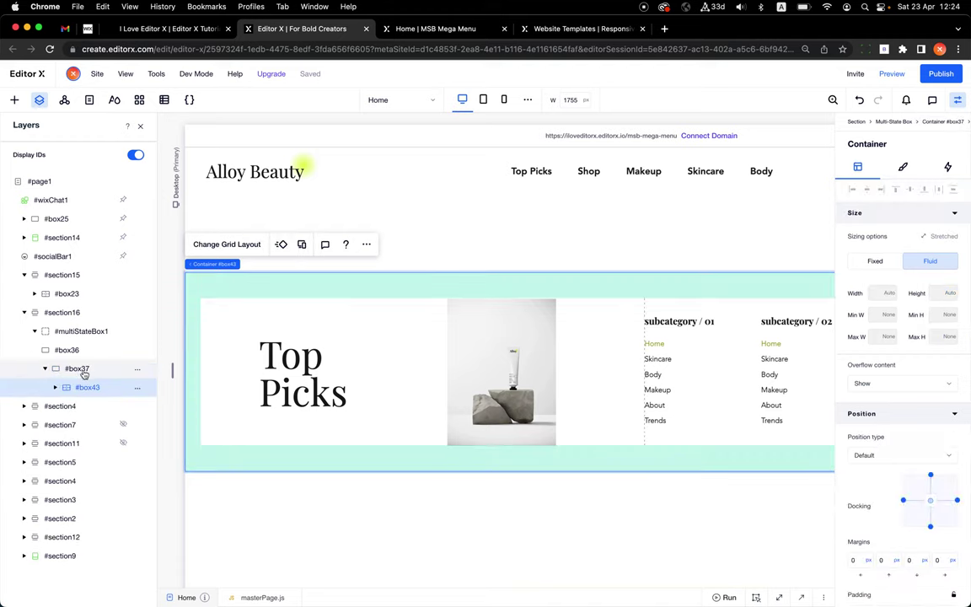
left_click(78, 371)
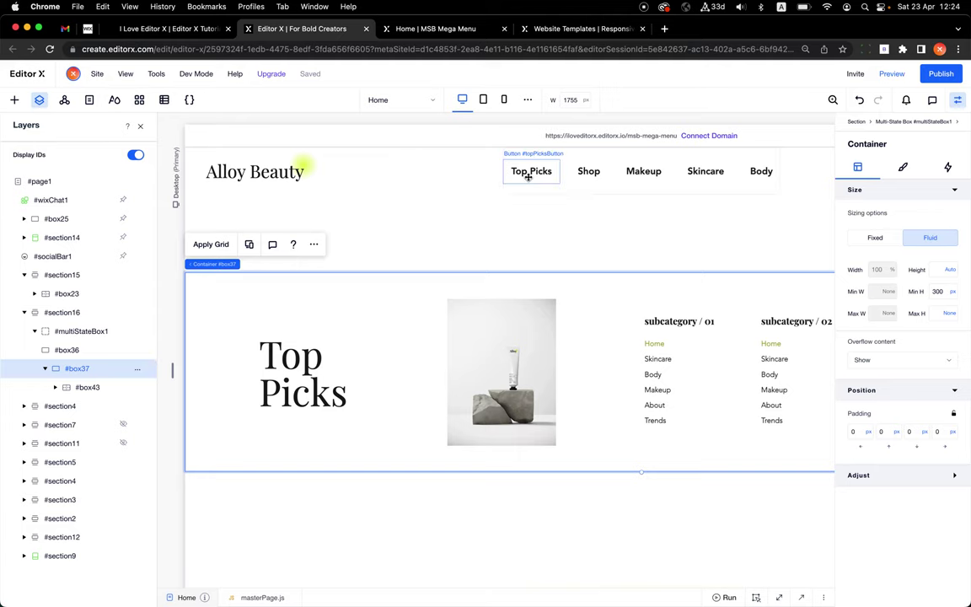
left_click(139, 372)
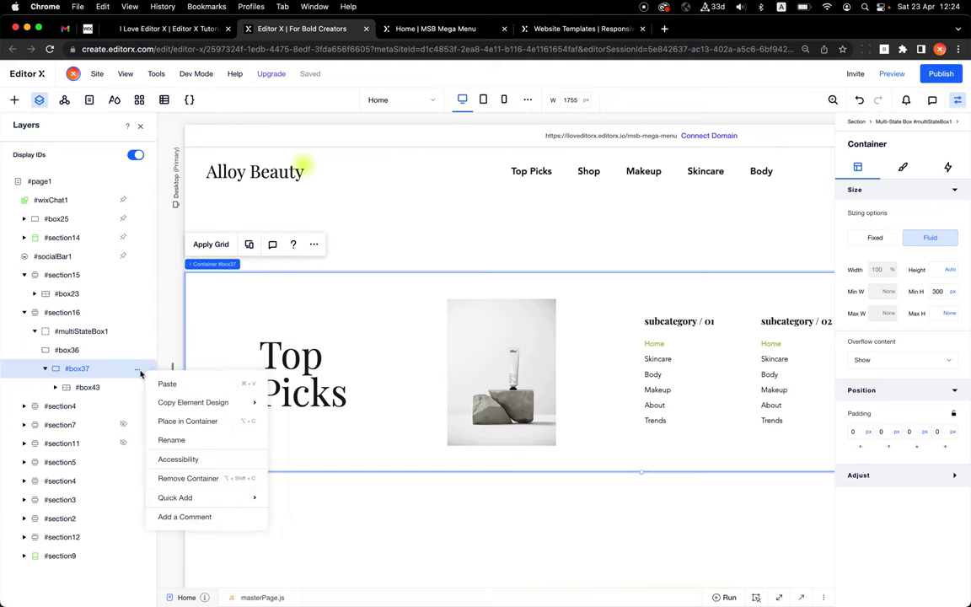
left_click(194, 438)
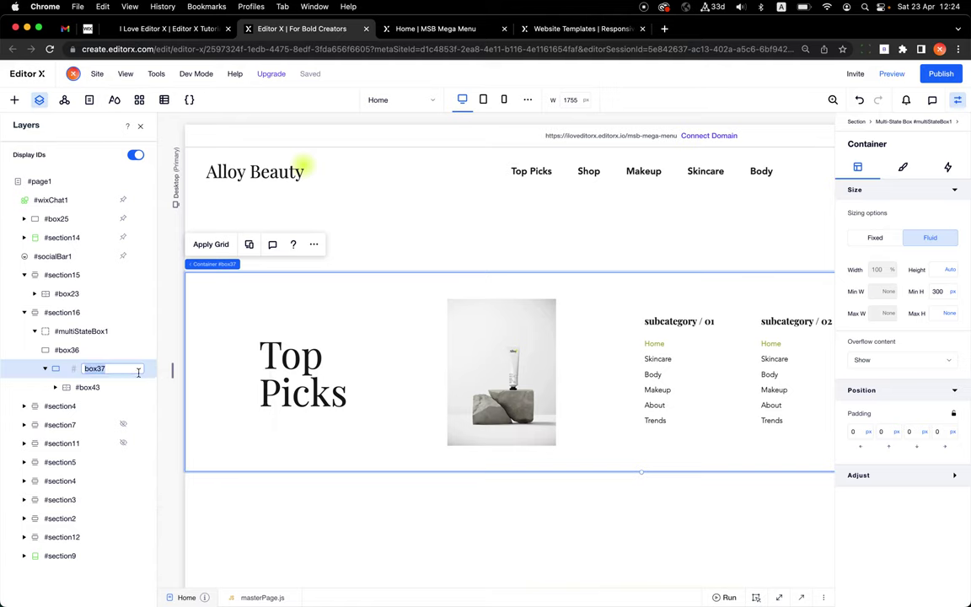
type("topPicksState")
key("Return")
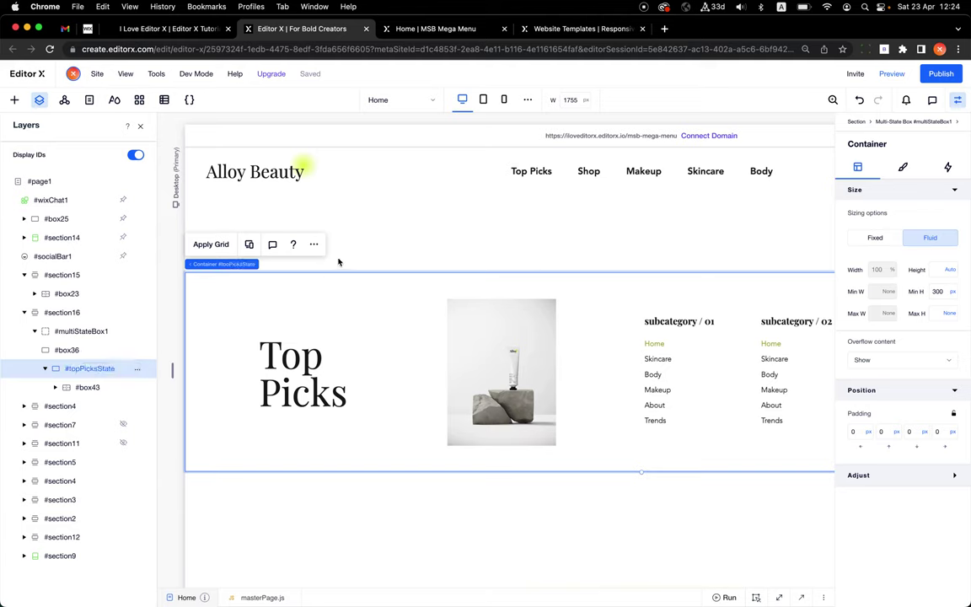
Select the header's Top Picks button and open the code editor to check the button's ID.
left_click(531, 171)
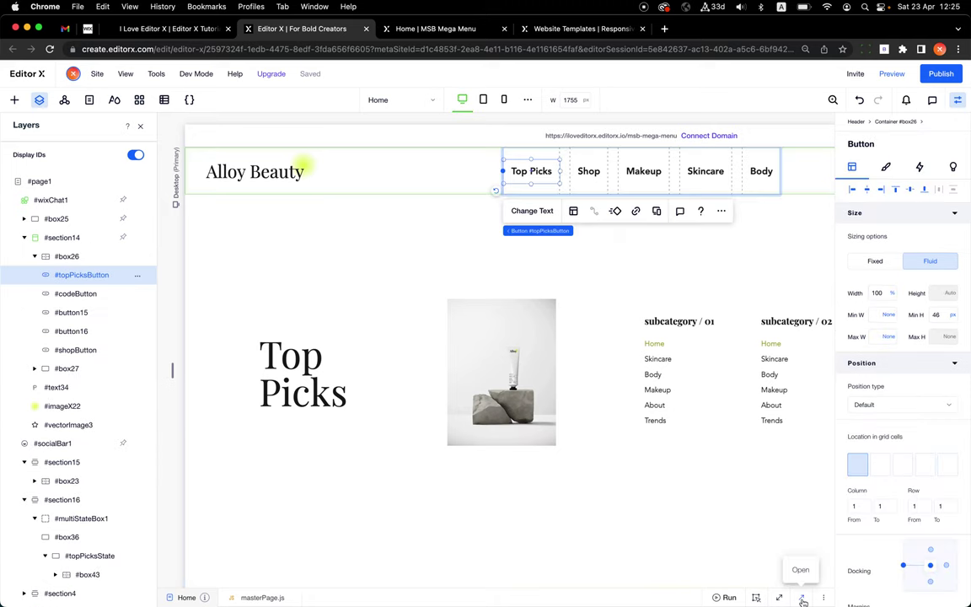
left_click(801, 597)
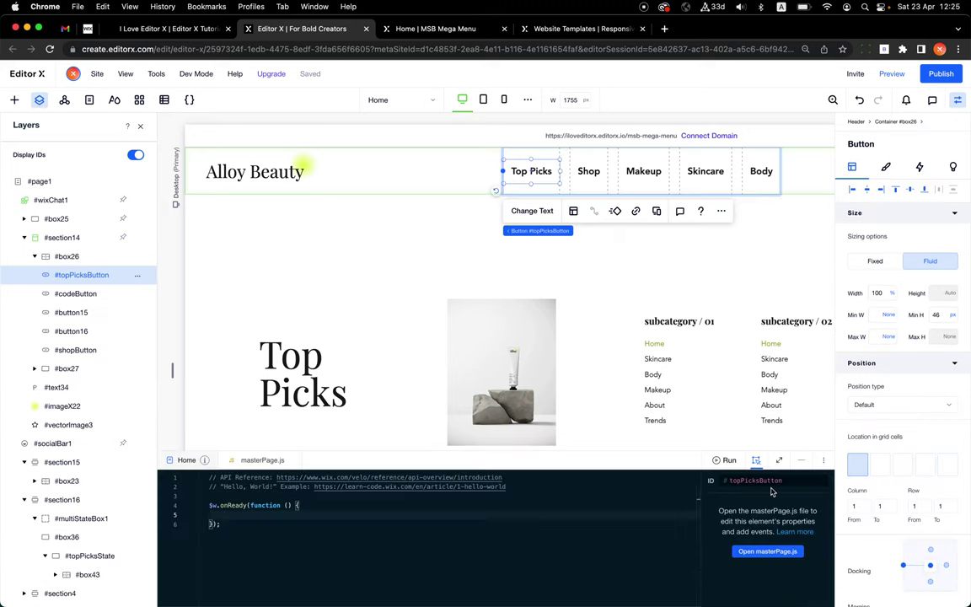
Minimize the code editor, select the Multi-State Box on the canvas, and collapse the header section and topPicksState in the layers.
left_click(801, 459)
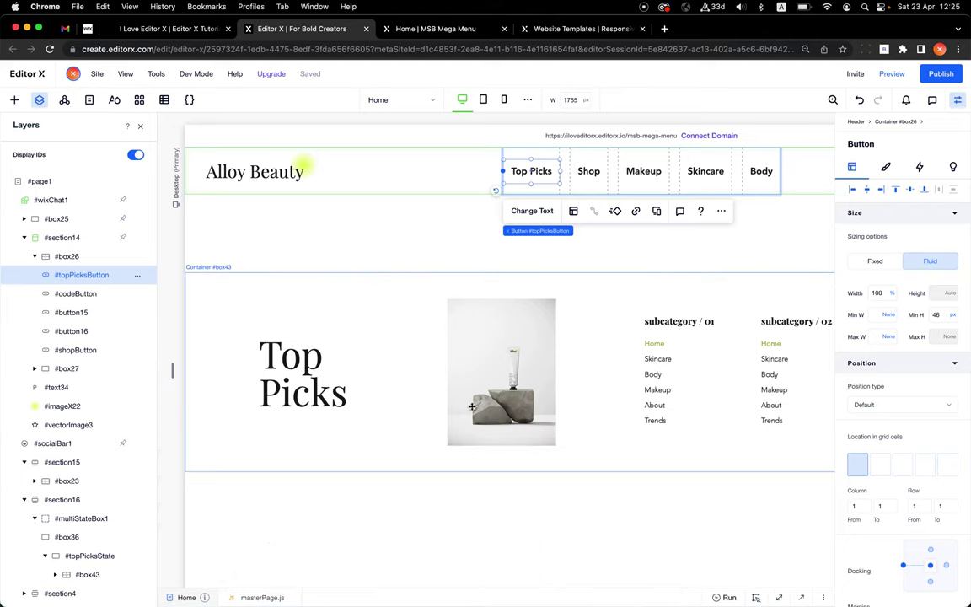
left_click(397, 310)
mouse_move(218, 265)
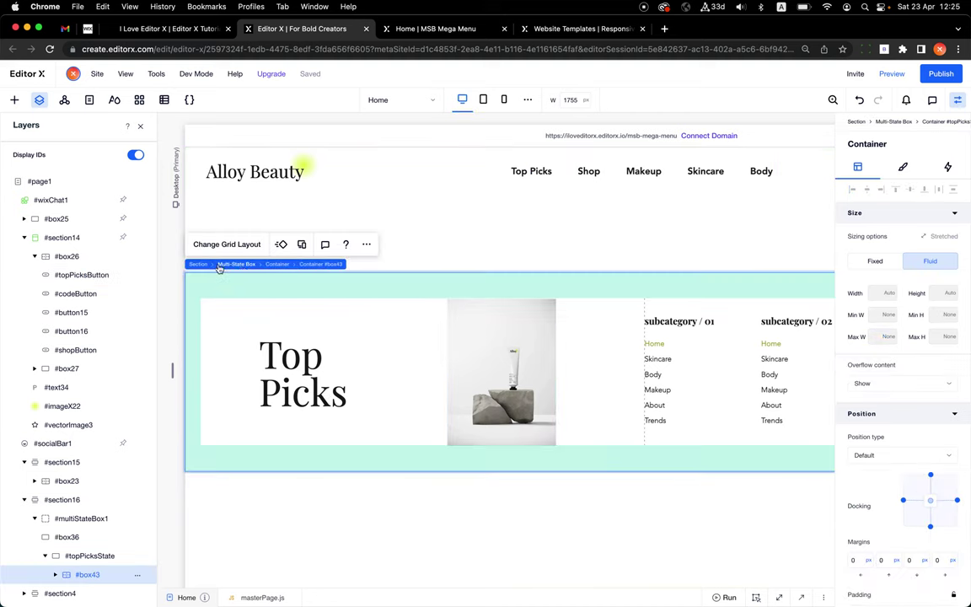
left_click(237, 265)
left_click(25, 238)
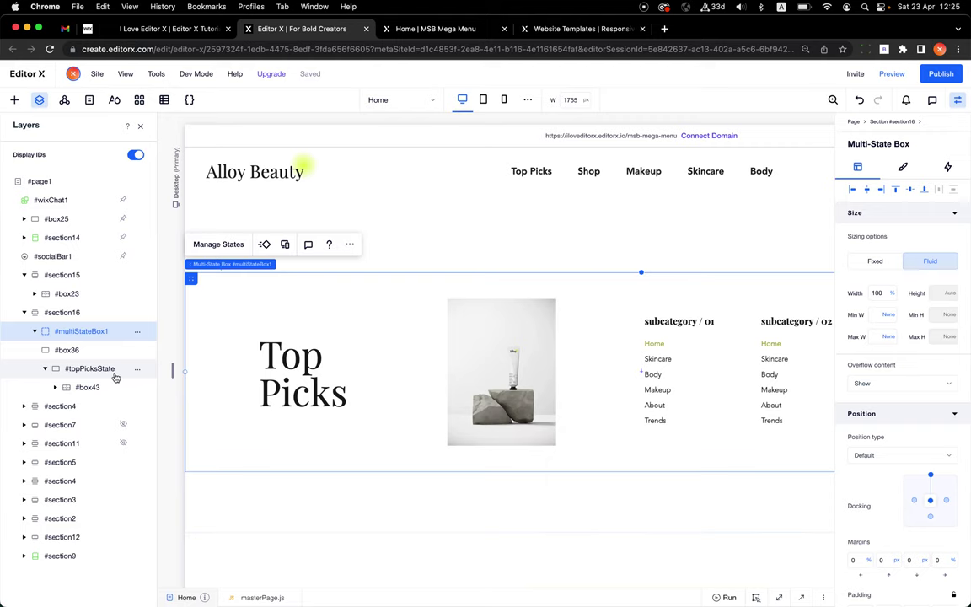
left_click(51, 371)
left_click(45, 368)
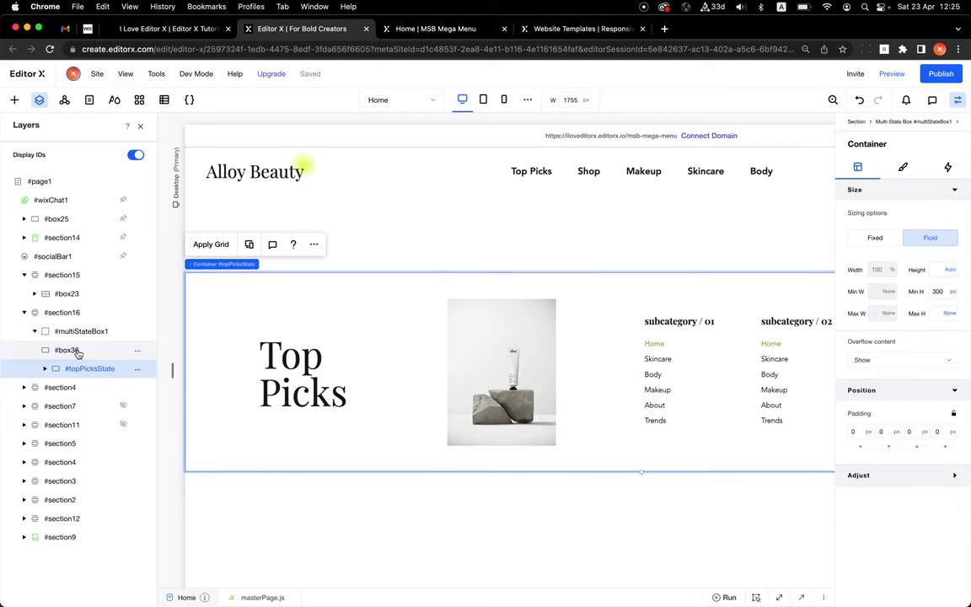
Rename the Multi-State Box's empty box36 state as shopState.
left_click(76, 353)
left_click(76, 352)
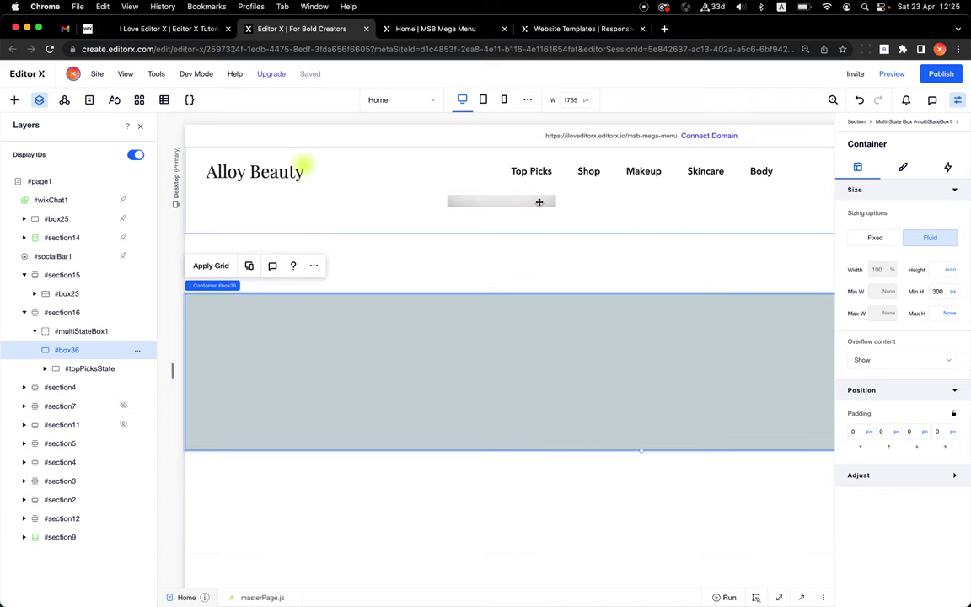
double_click(102, 352)
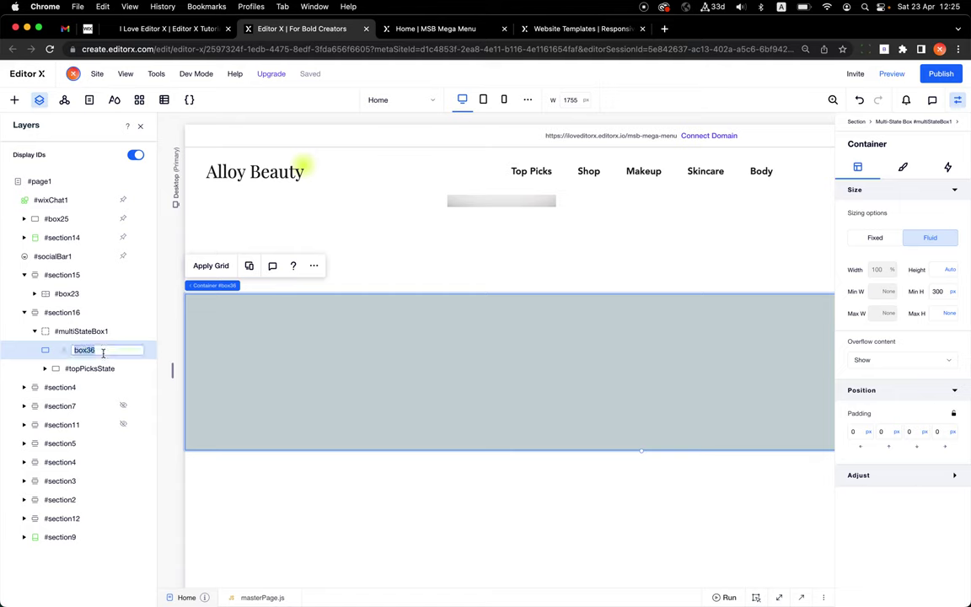
type("shopState")
key("Return")
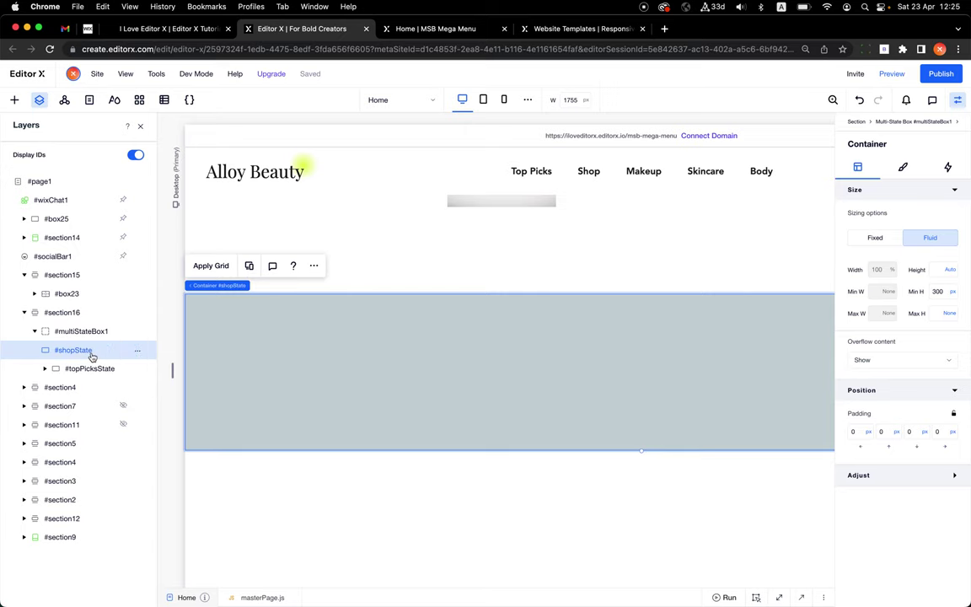
Display the shopState and move the original Top Picks menu container #box23 from the section above into it.
left_click(69, 373)
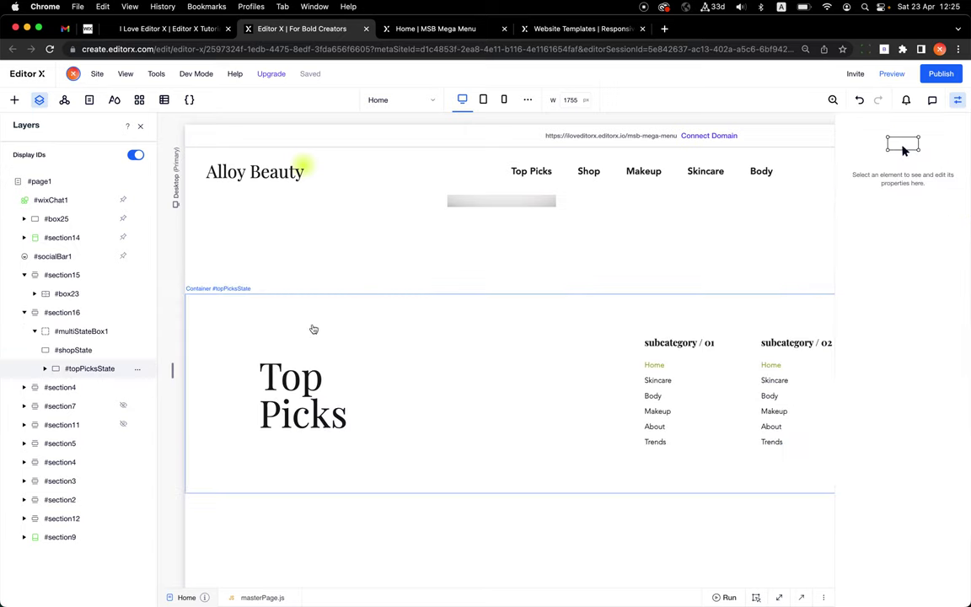
left_click(413, 218)
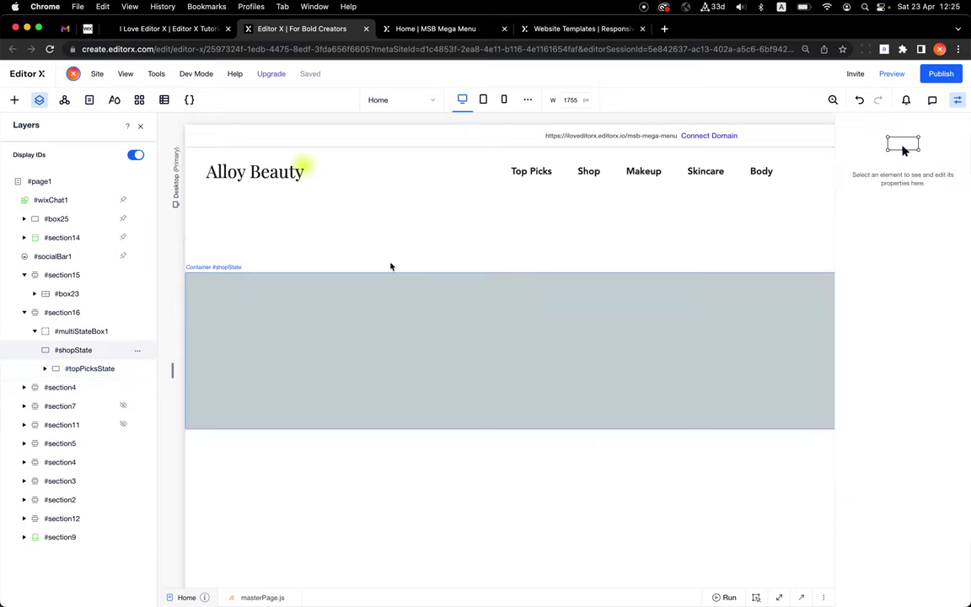
left_click(391, 268)
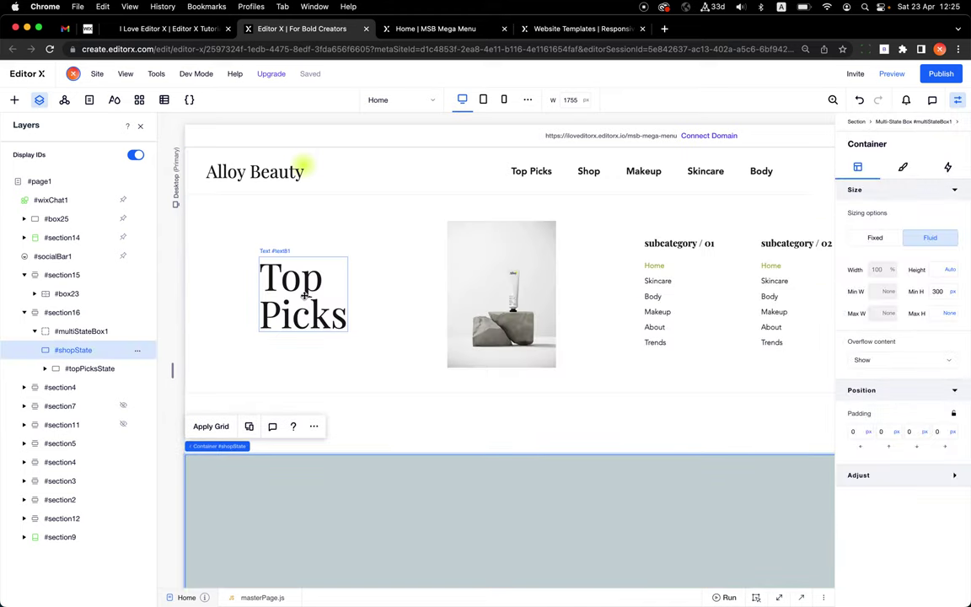
left_click(318, 294)
left_click(277, 225)
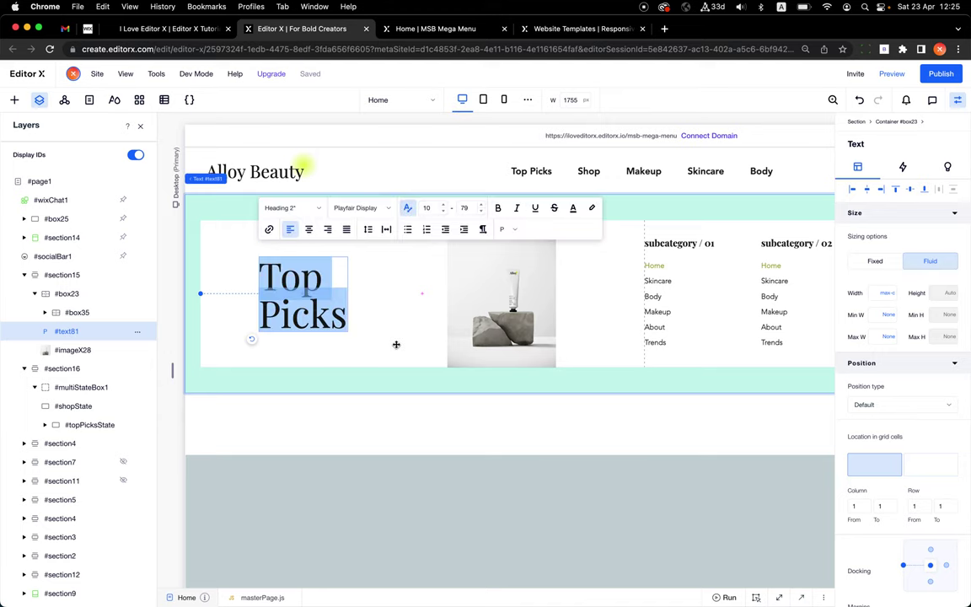
left_click(206, 215)
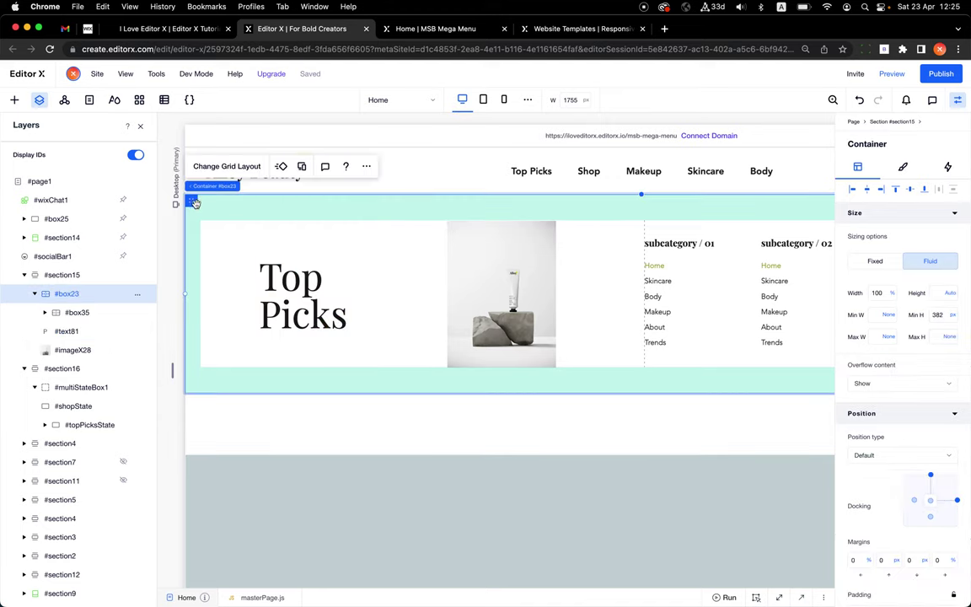
left_click_drag(194, 203, 439, 448)
Stretch the #box23 menu container to fill the shopState.
left_click(382, 438)
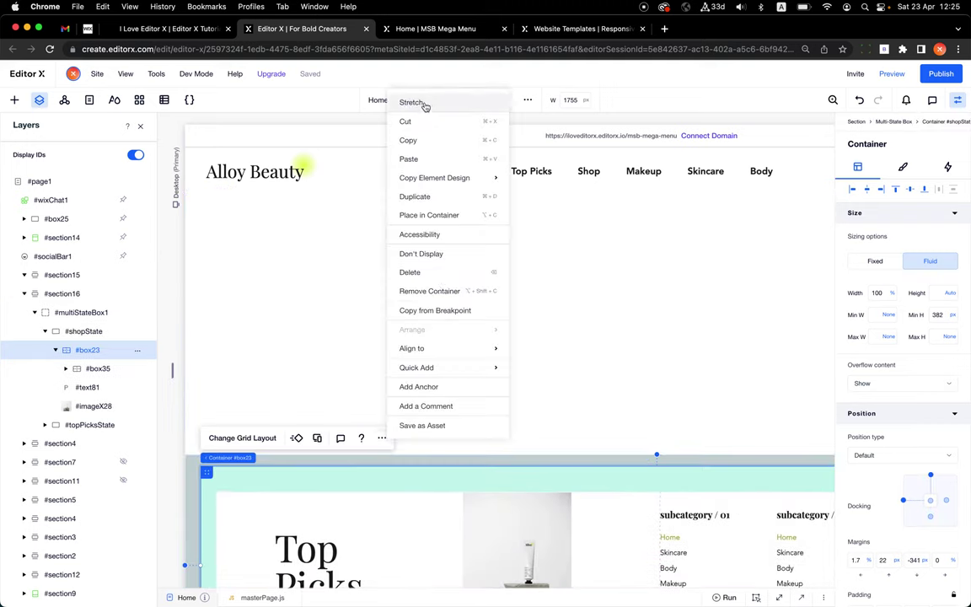
left_click(270, 302)
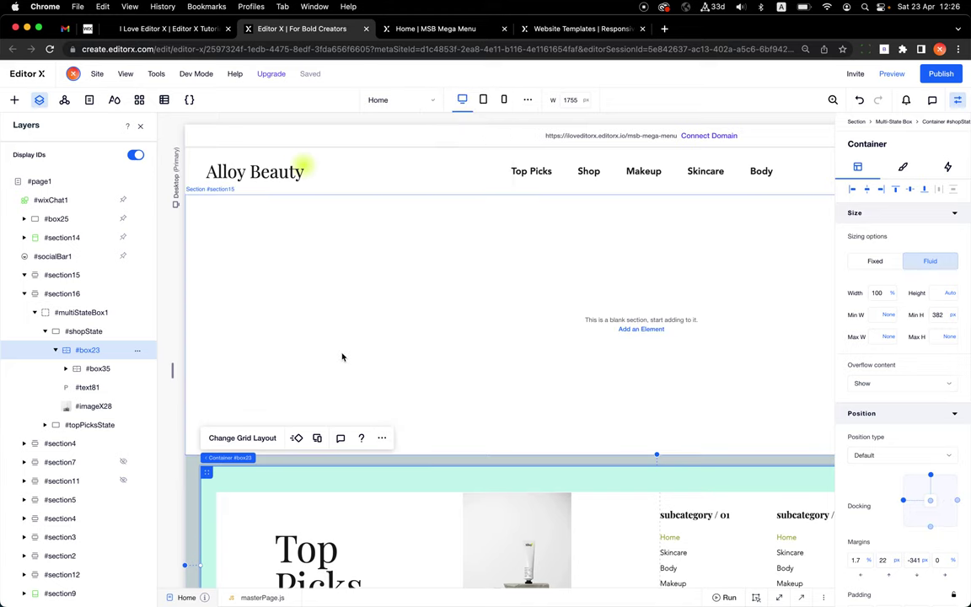
scroll(349, 350, "down", 4)
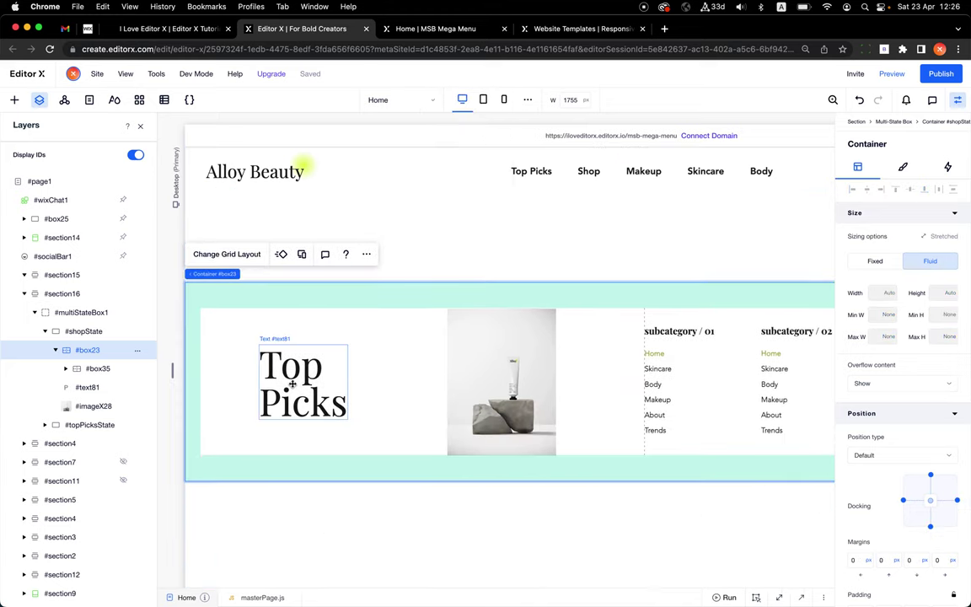
Change the heading of the menu in the shopState to "Shop".
left_click(255, 311)
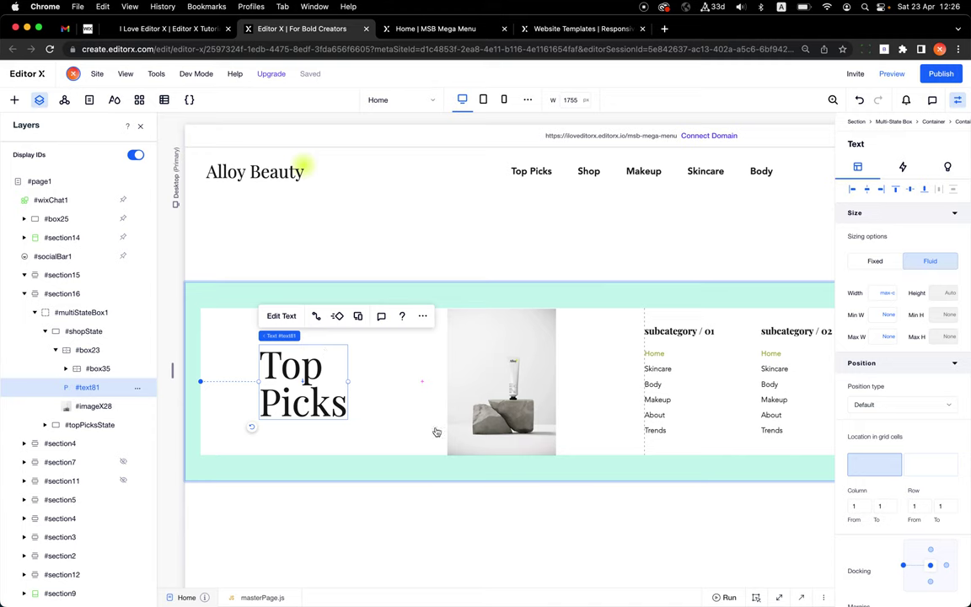
key("Return")
type("Shop")
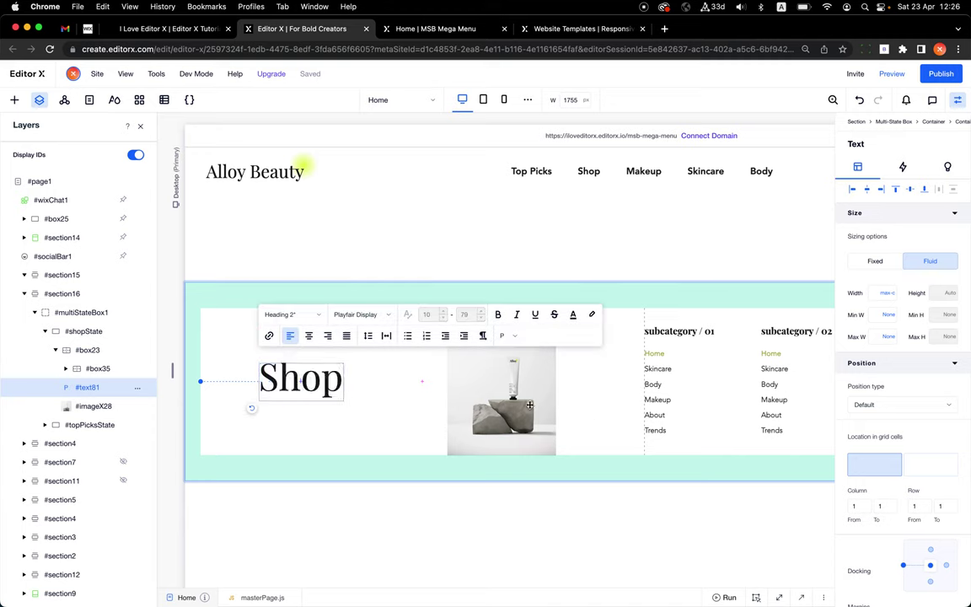
Replace the shopState menu's picture with Shop.jpeg from the site files and reset the image to its original proportions.
left_click(466, 329)
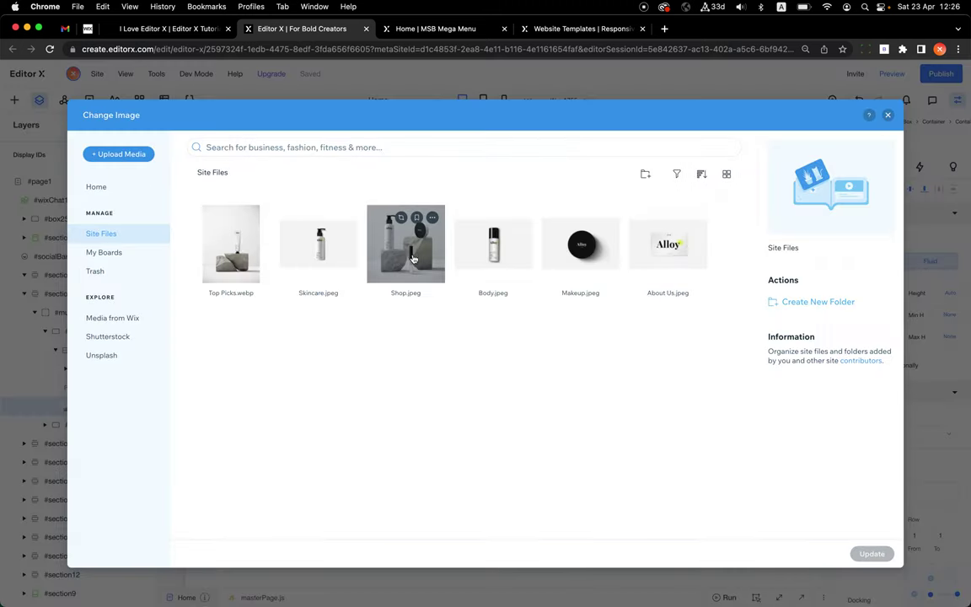
double_click(413, 259)
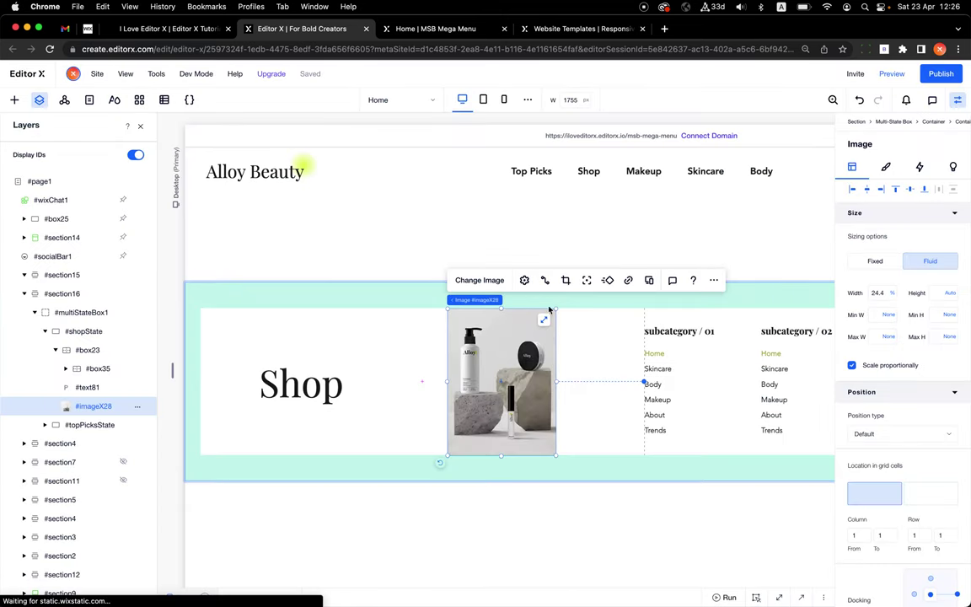
left_click(524, 280)
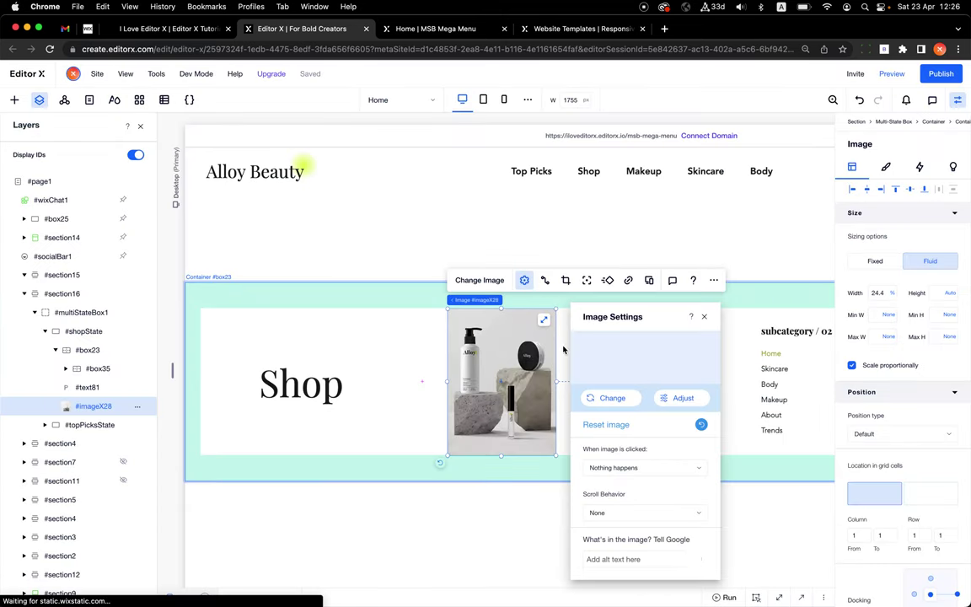
left_click(701, 425)
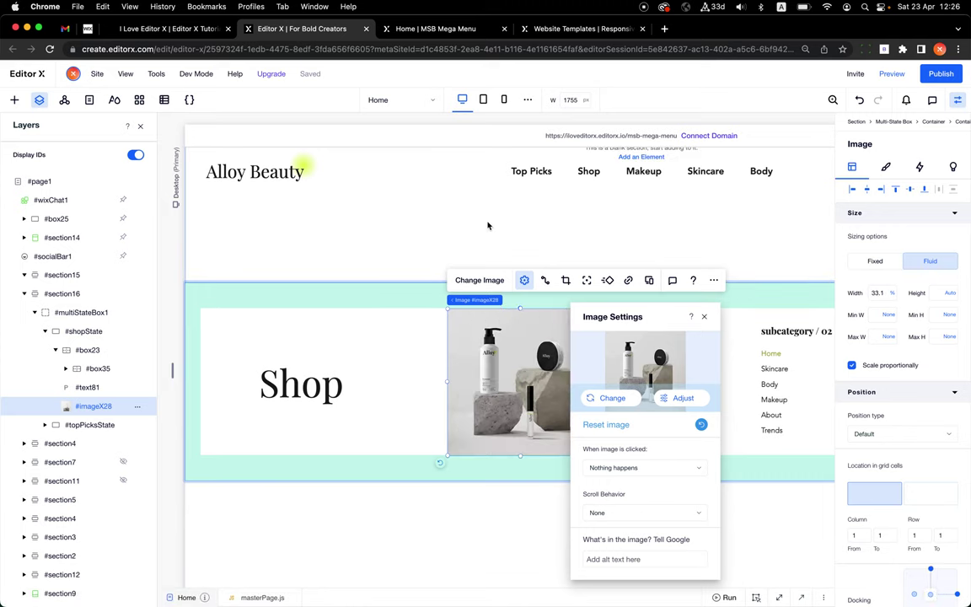
left_click(642, 214)
Open the Multi-State Box's state manager and switch between topPicksState and shopState to compare them, ending on shopState.
scroll(718, 256, "down", 2)
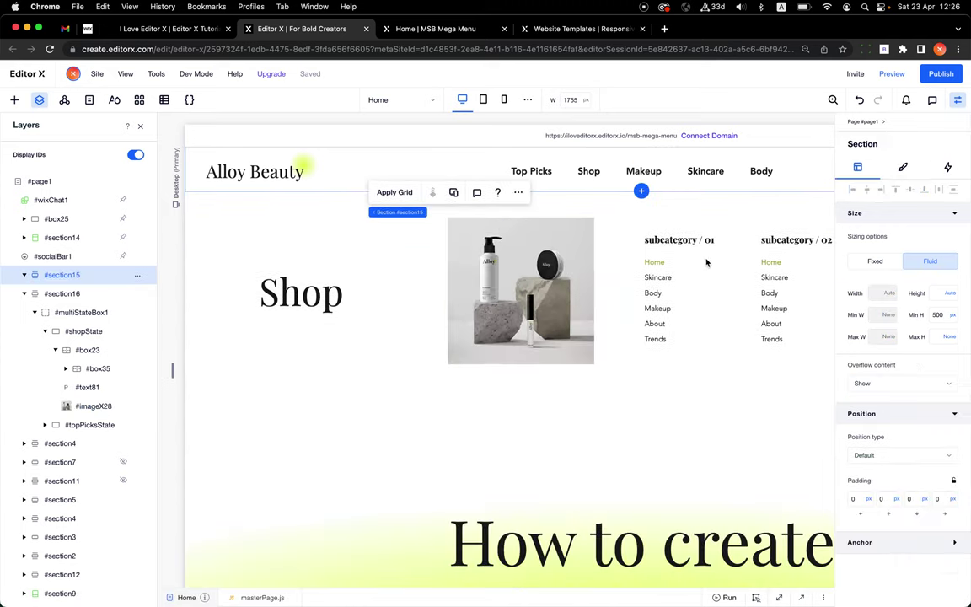
scroll(533, 333, "right", 2)
scroll(533, 333, "left", 2)
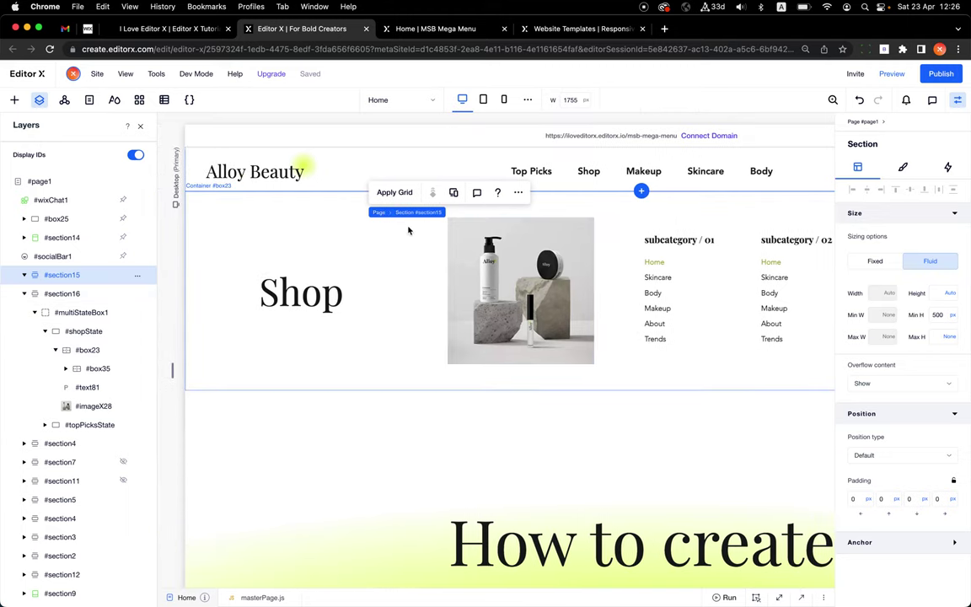
left_click(371, 214)
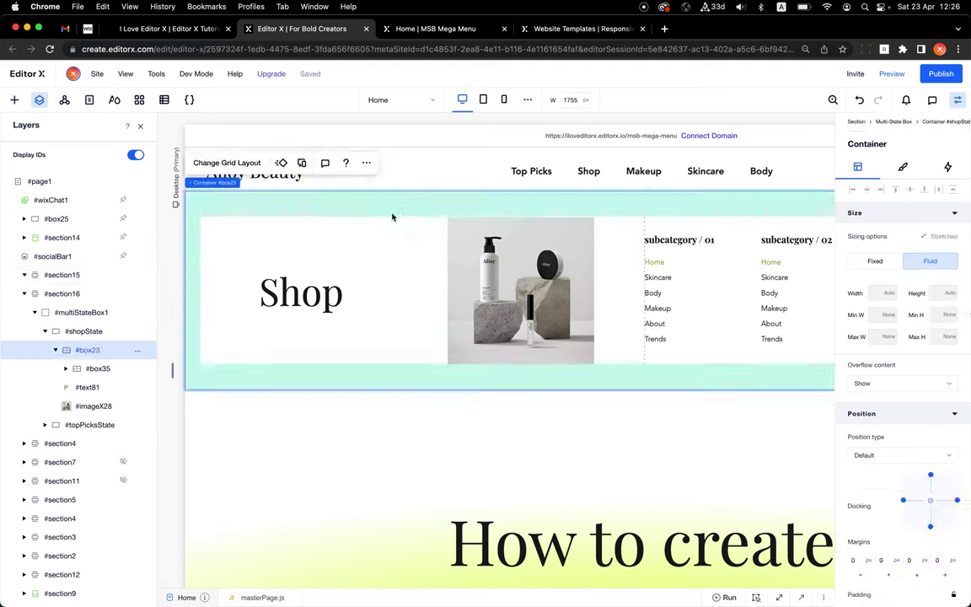
left_click(238, 182)
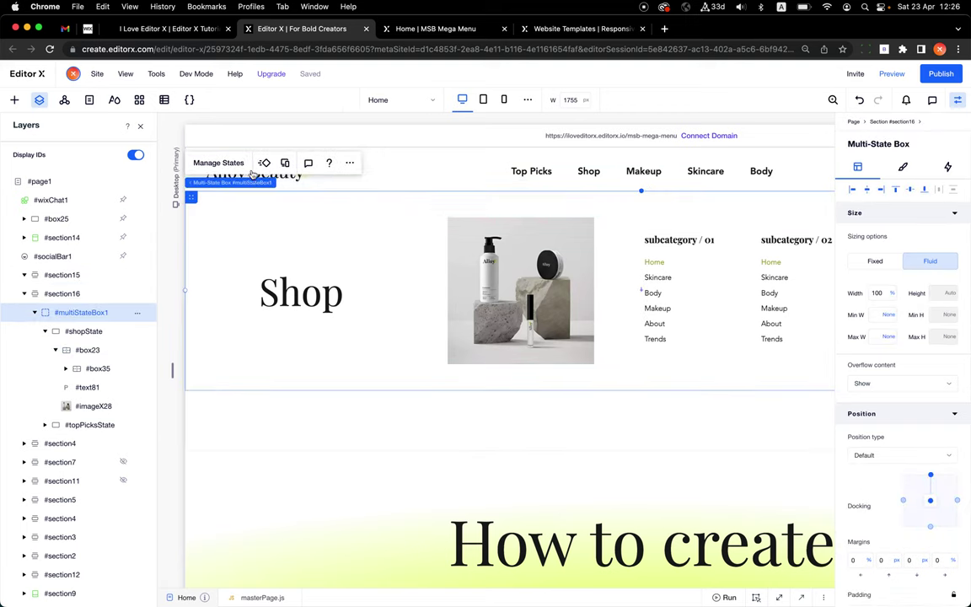
left_click(216, 164)
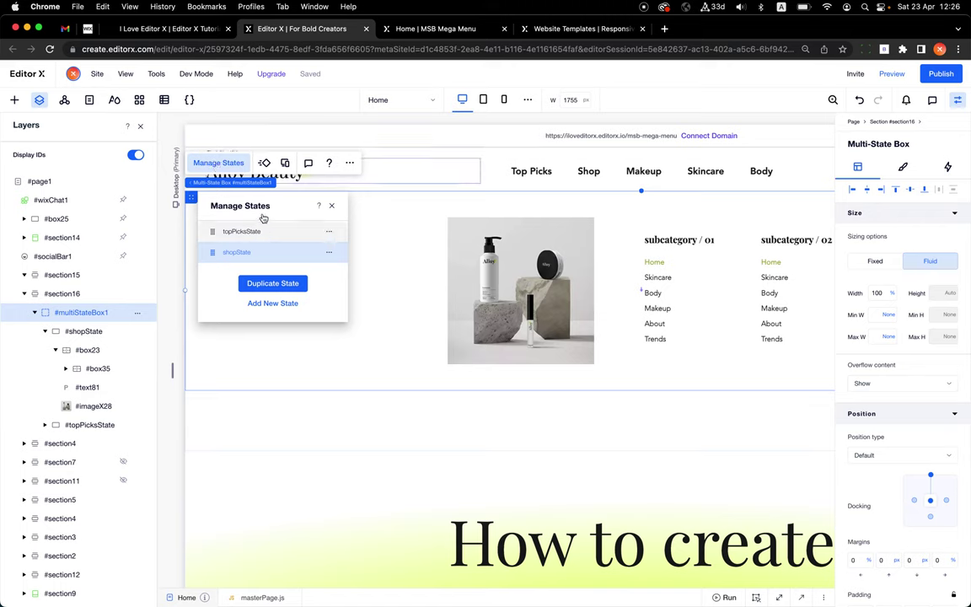
left_click(263, 232)
left_click_drag(265, 206, 242, 412)
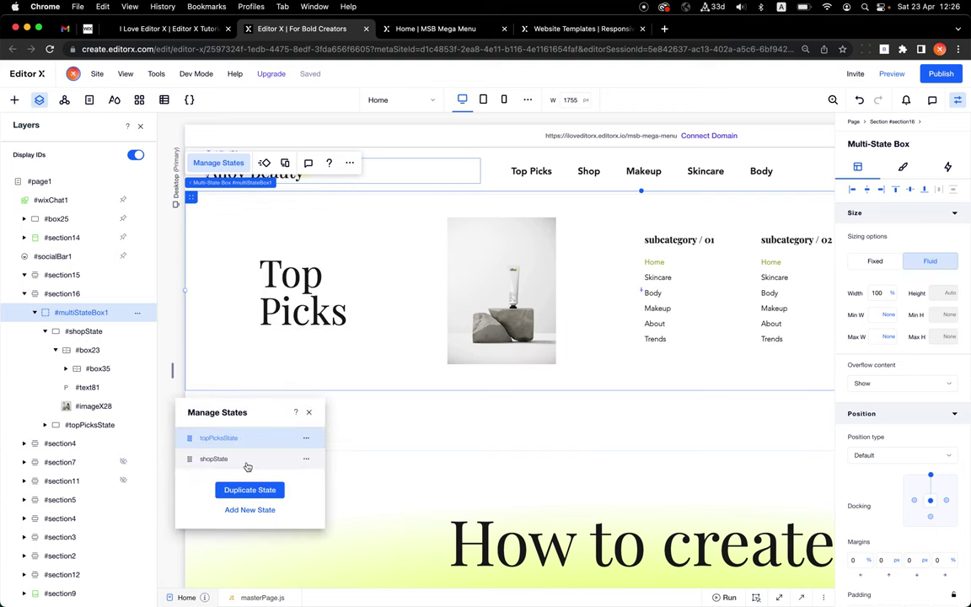
left_click(250, 459)
left_click(251, 438)
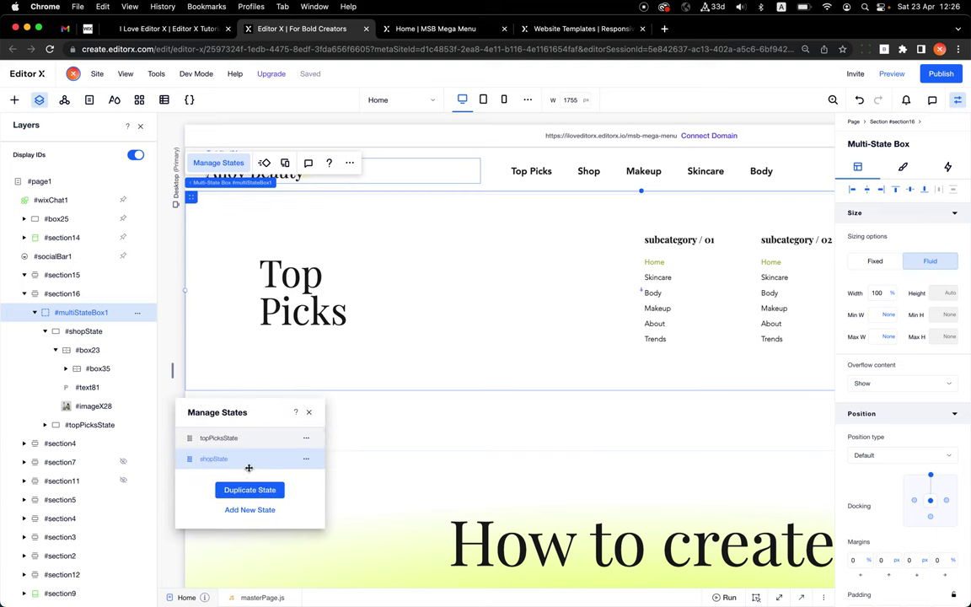
left_click(258, 458)
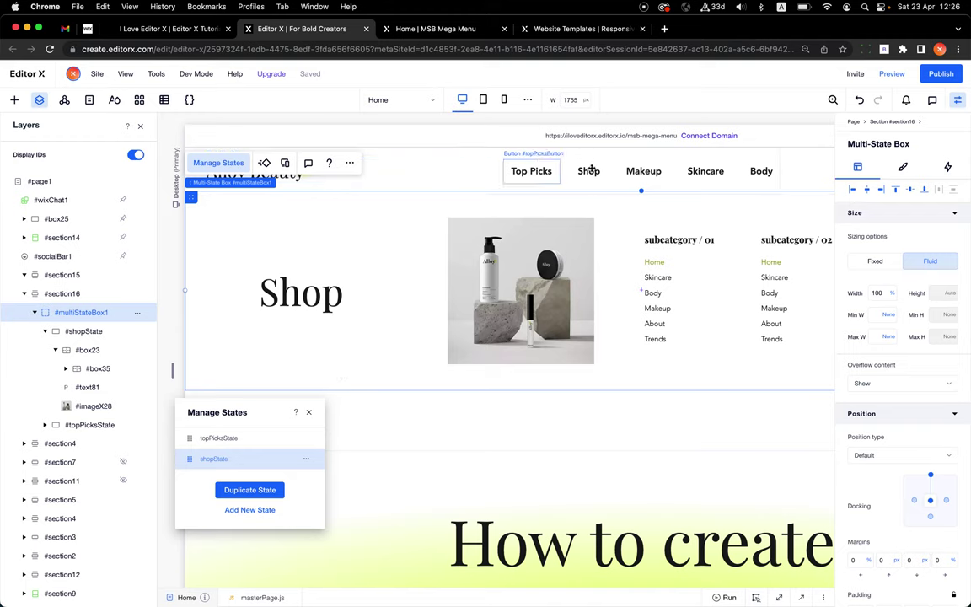
left_click(310, 414)
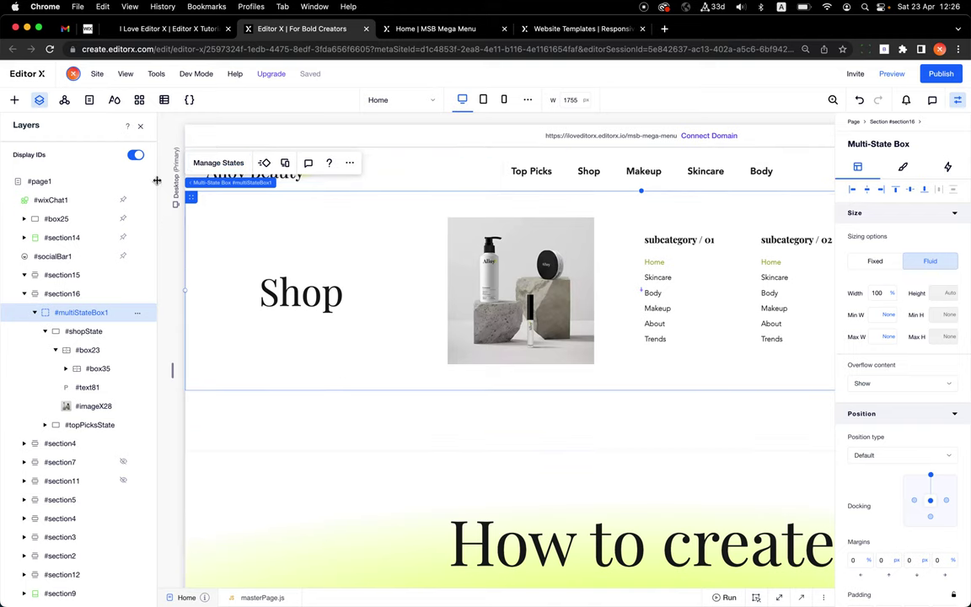
Close the layers, preview the page with the developer console minimized, and check which menu state loads by default.
left_click(141, 126)
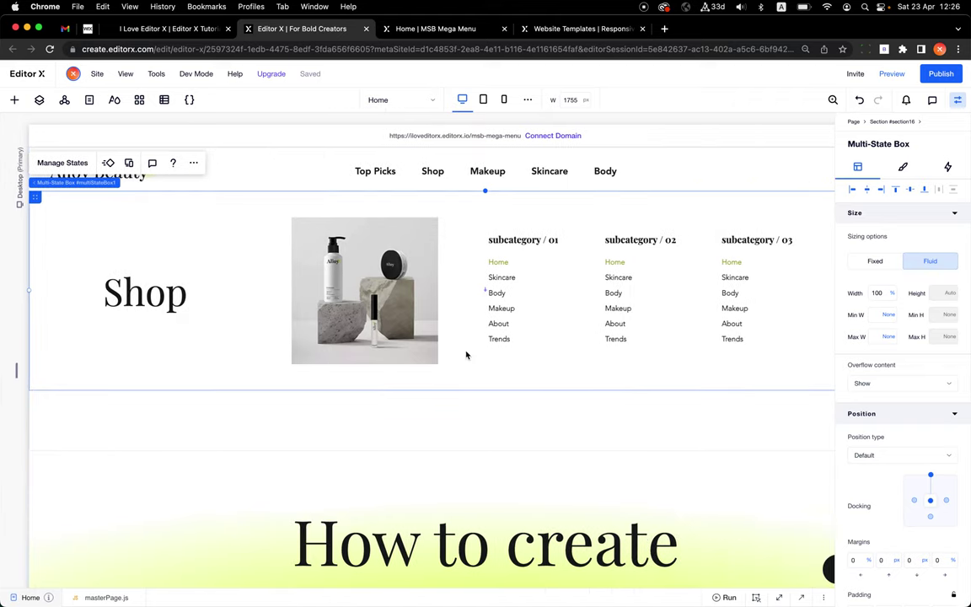
scroll(466, 353, "up", 3)
scroll(466, 354, "down", 2)
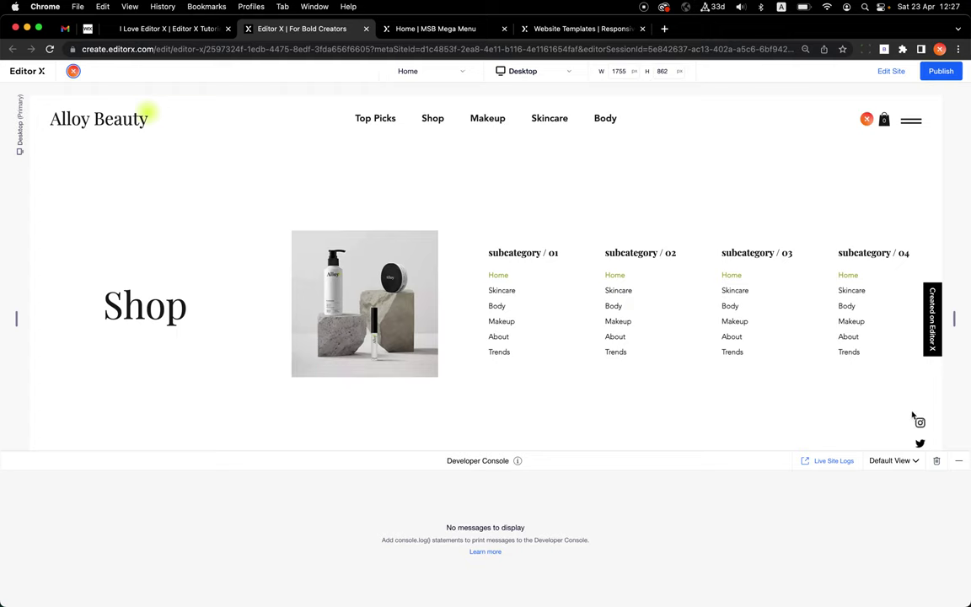
left_click(960, 465)
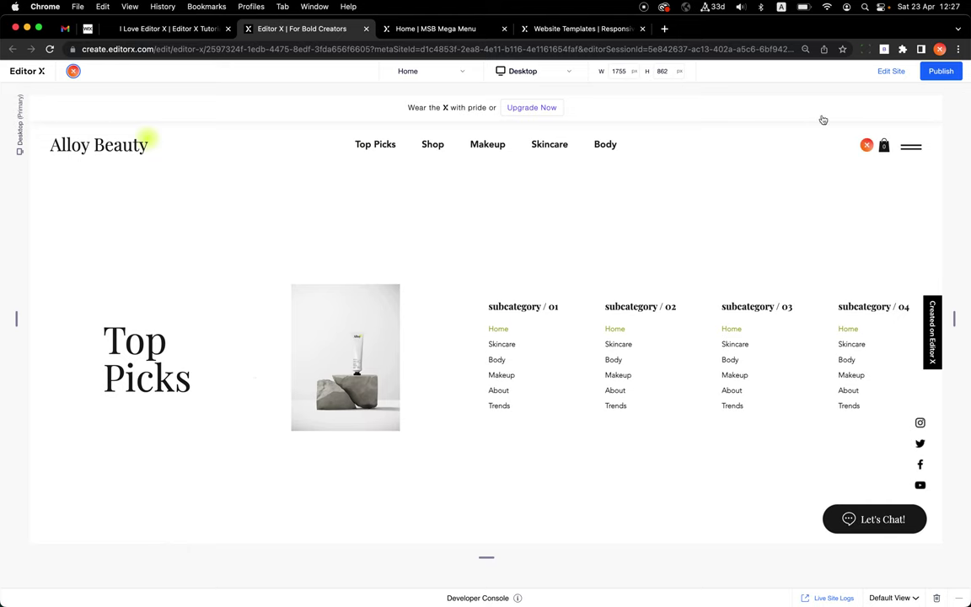
Return to editing and inspect the element IDs of the header's Top Picks and Shop buttons in the code properties.
left_click(891, 71)
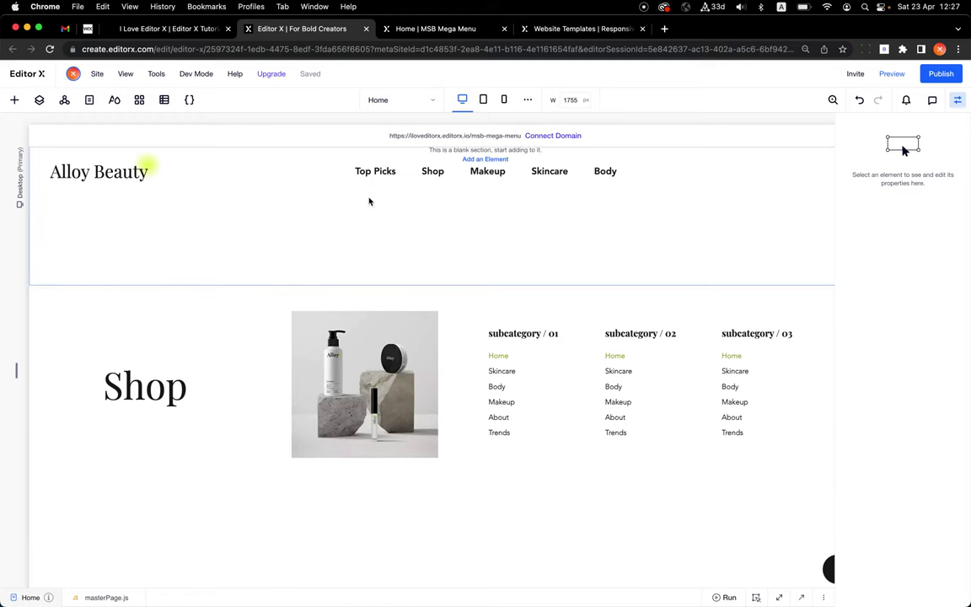
left_click(375, 171)
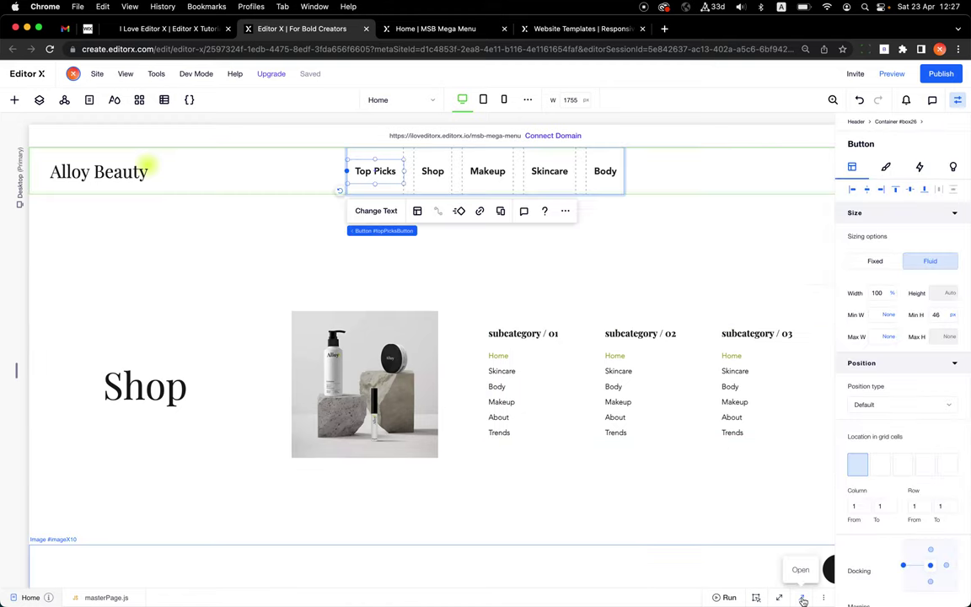
left_click(756, 597)
left_click(806, 480)
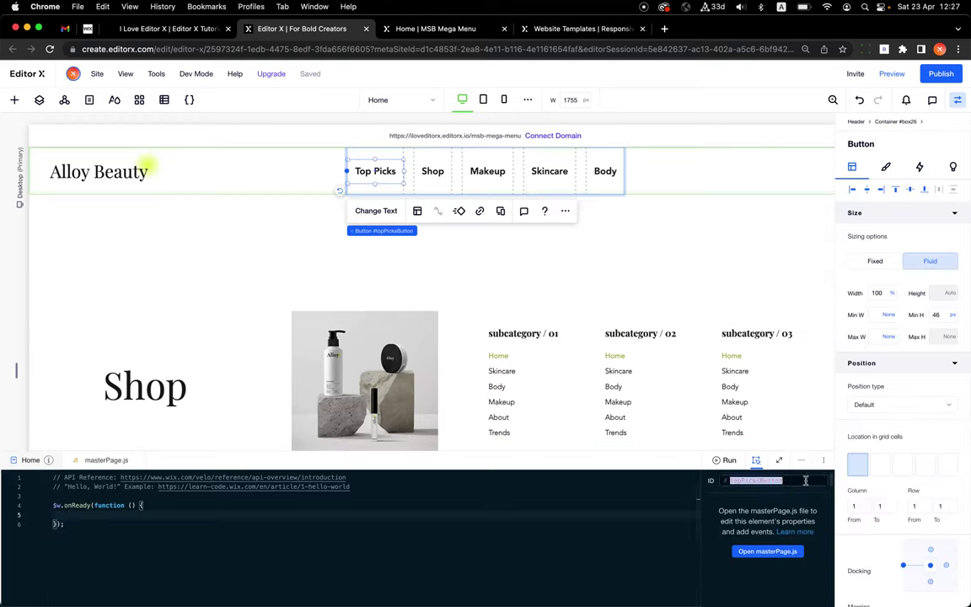
left_click(430, 171)
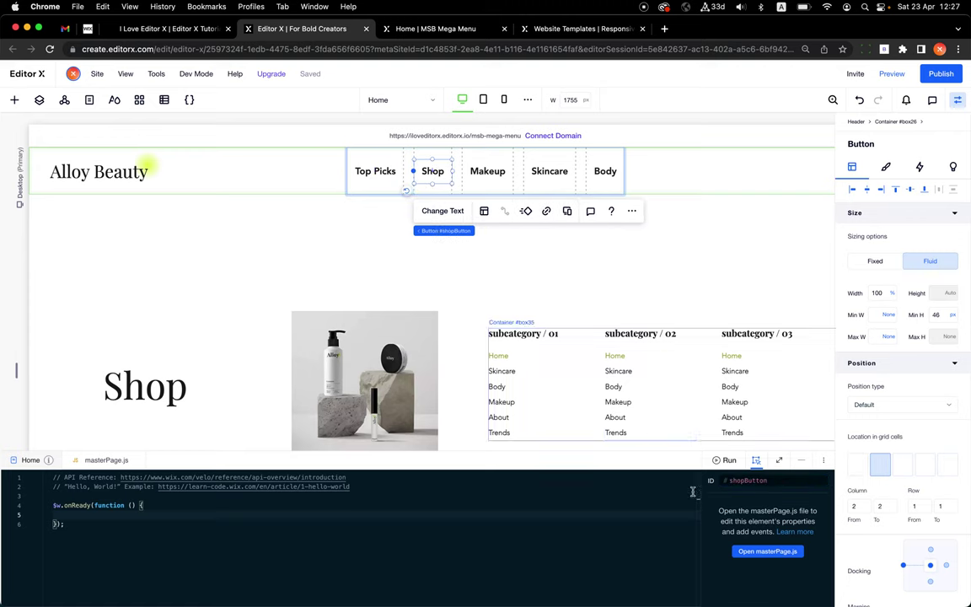
left_click(218, 516)
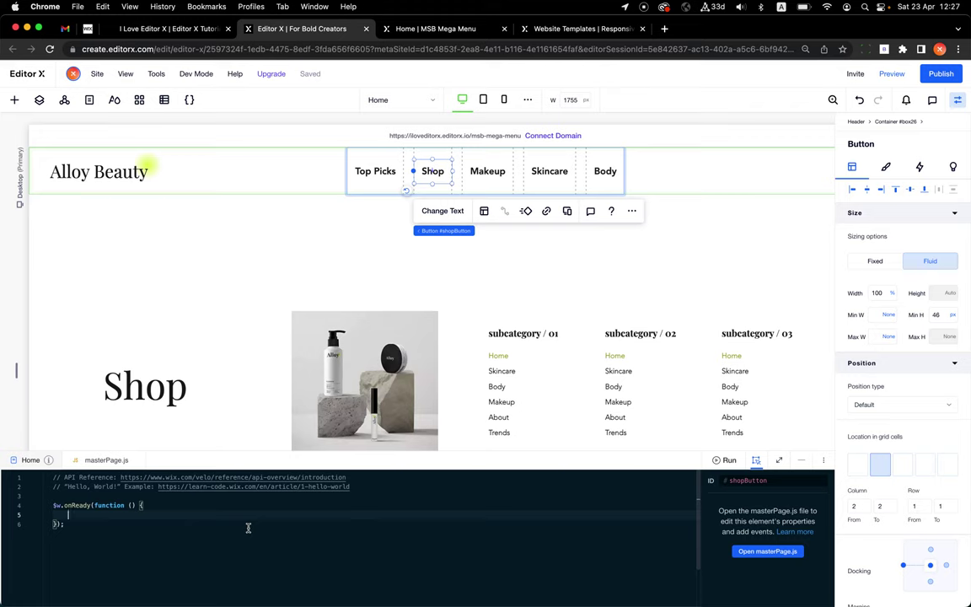
double_click(770, 480)
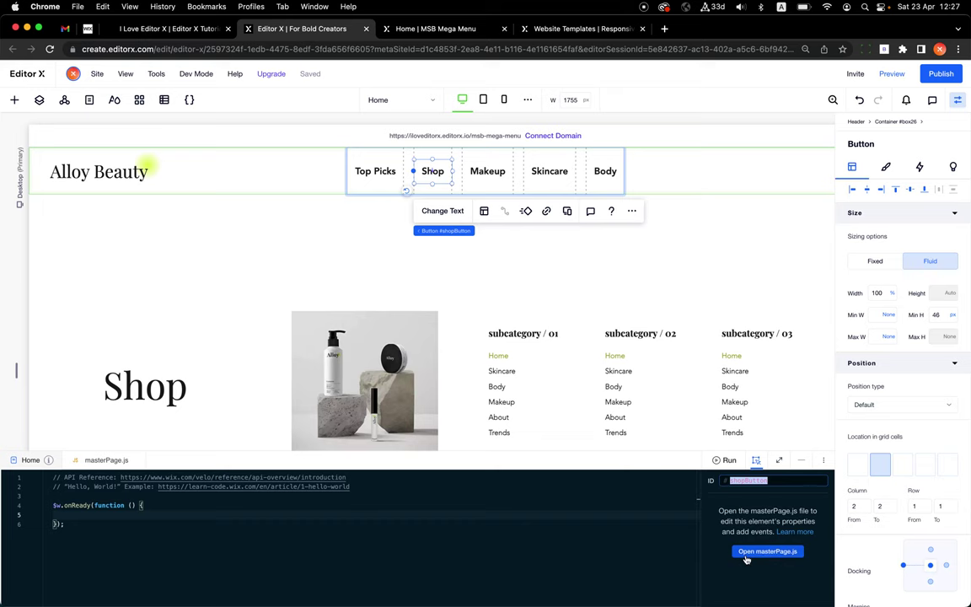
scroll(746, 559, "up", 3)
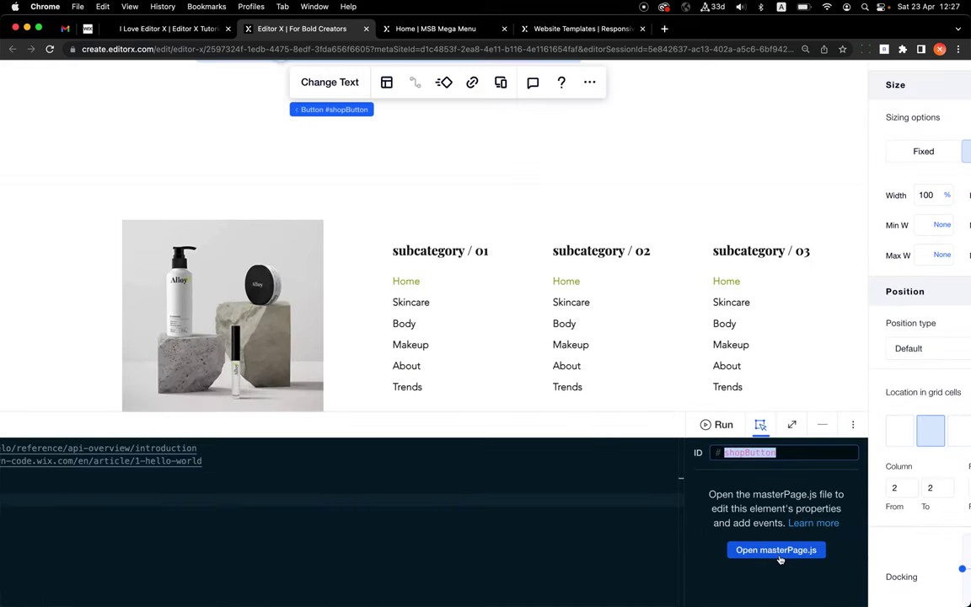
scroll(811, 558, "down", 3)
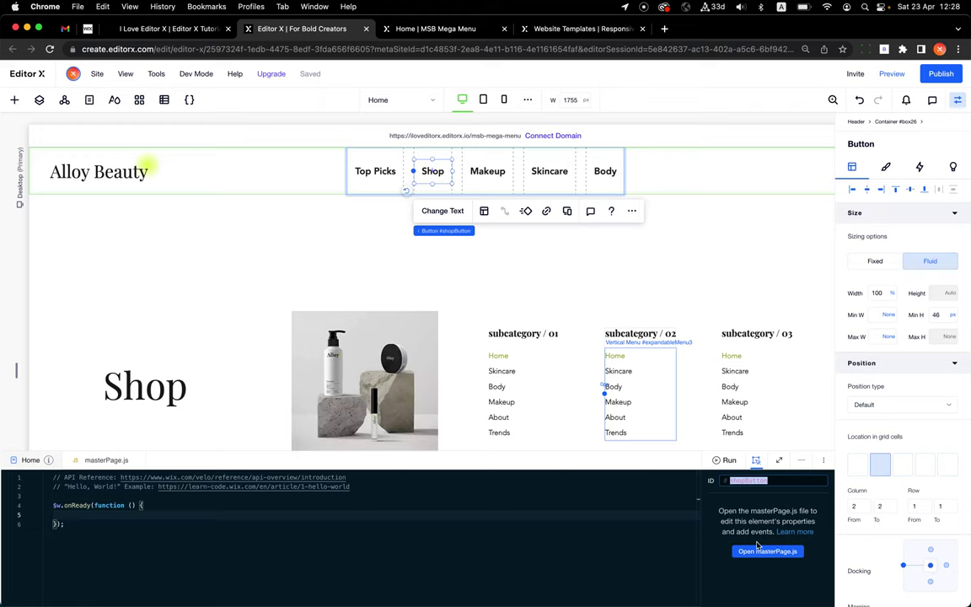
Inside the page's onReady function, add an onClick arrow-function handler for #shopButton with an empty body.
left_click(213, 517)
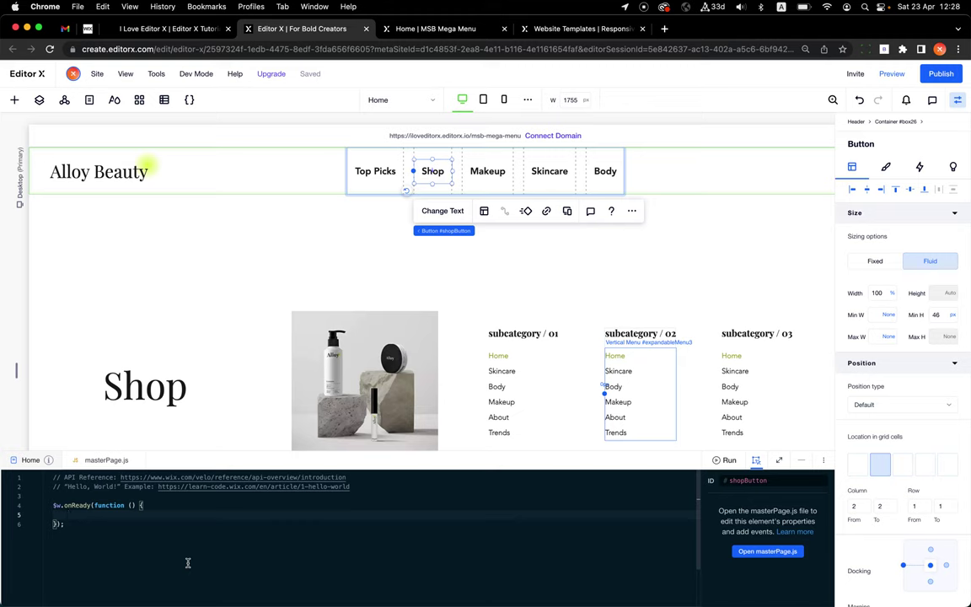
type("$")
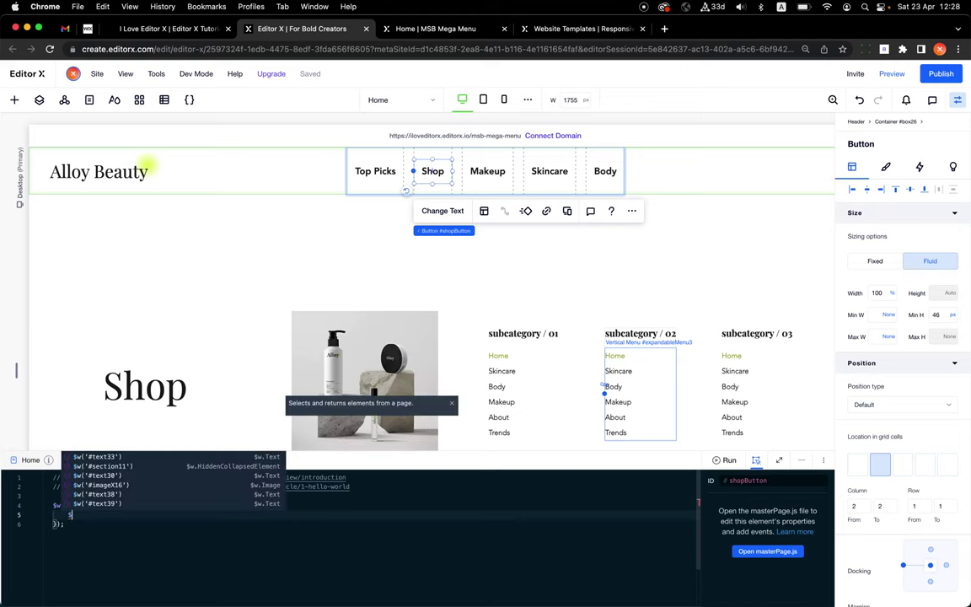
key("BackSpace")
type("#shop")
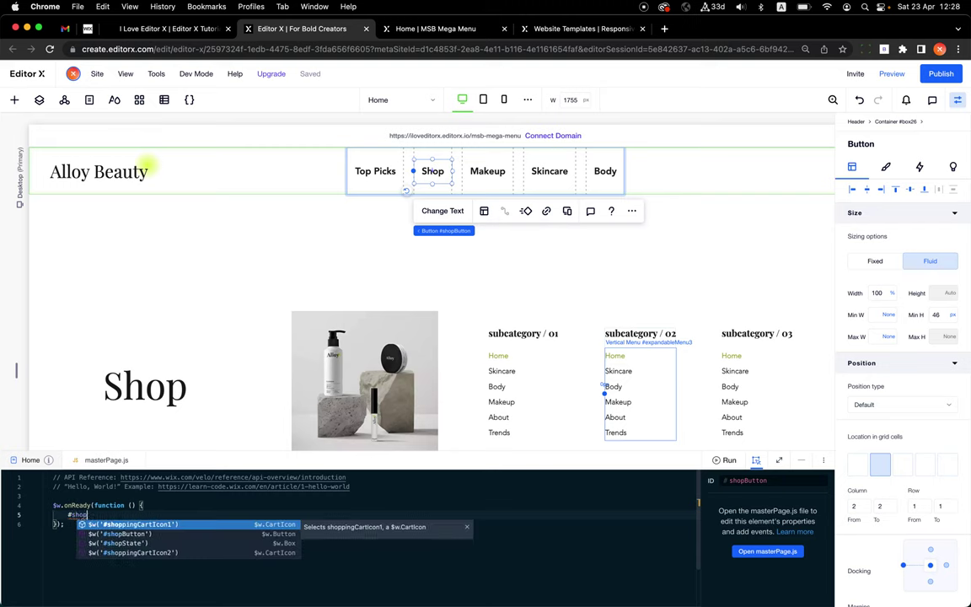
key("Down")
key("Return")
left_click(132, 514)
type(".onClick")
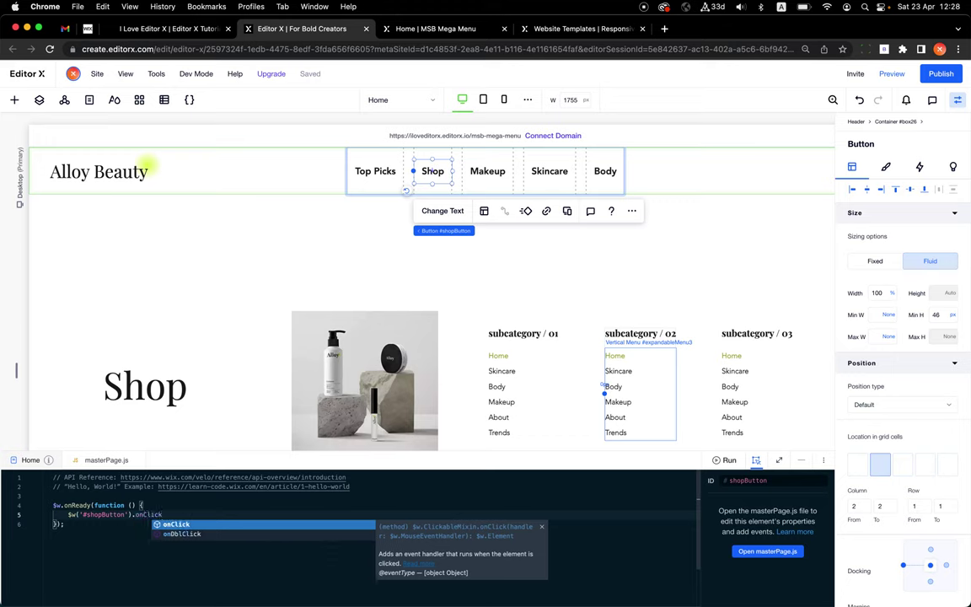
key("Return")
type("(() =")
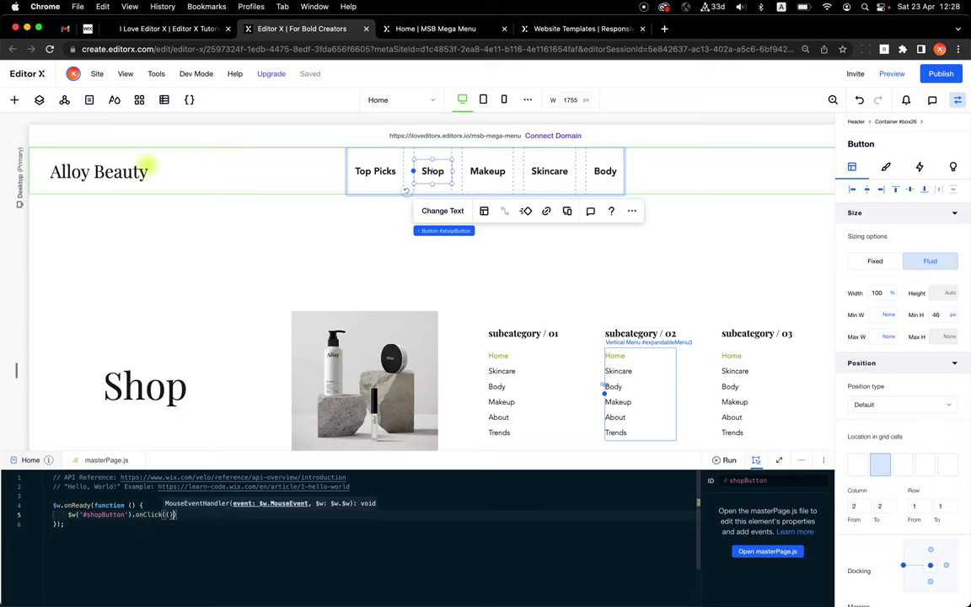
type("> {")
key("Return")
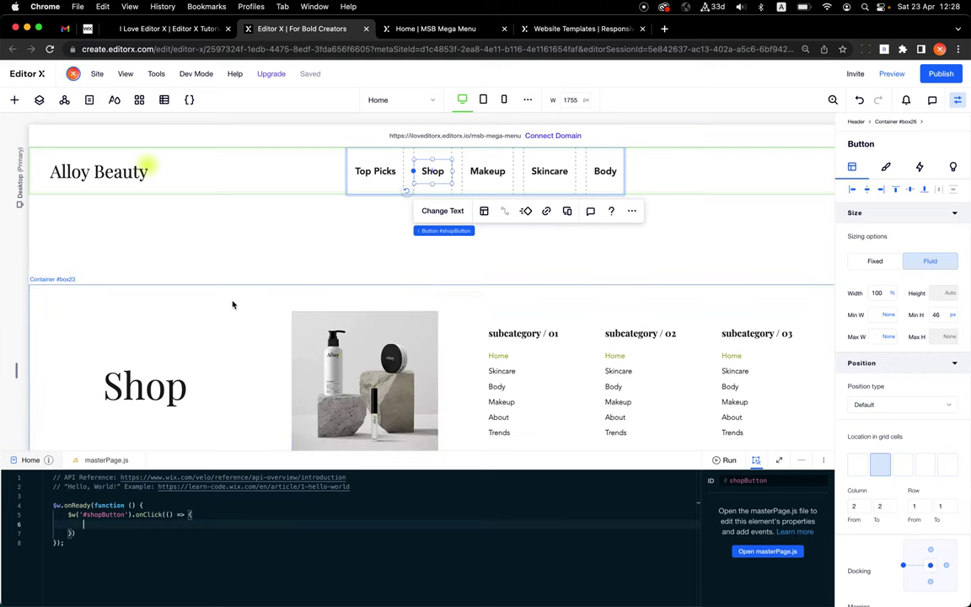
Copy the Multi-State Box's ID and add the selector $w('#multiStateBox1') inside the shopButton click handler.
left_click(163, 290)
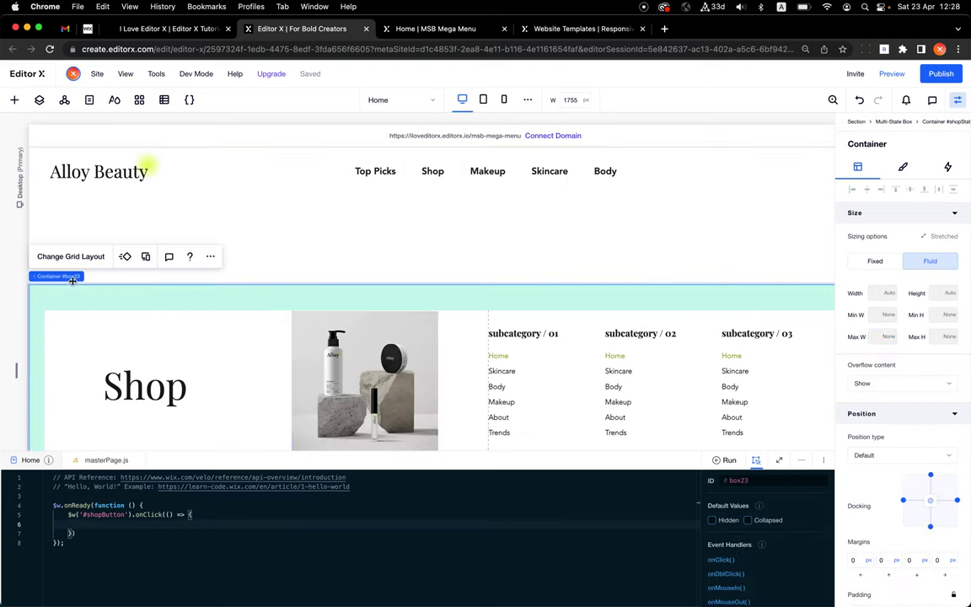
mouse_move(73, 284)
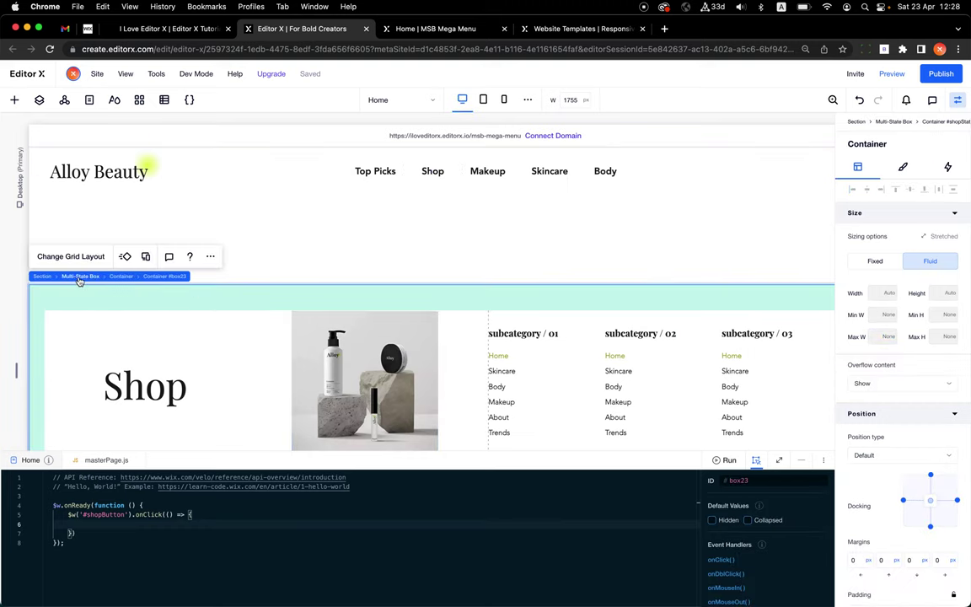
left_click(80, 277)
double_click(807, 482)
key("super+c")
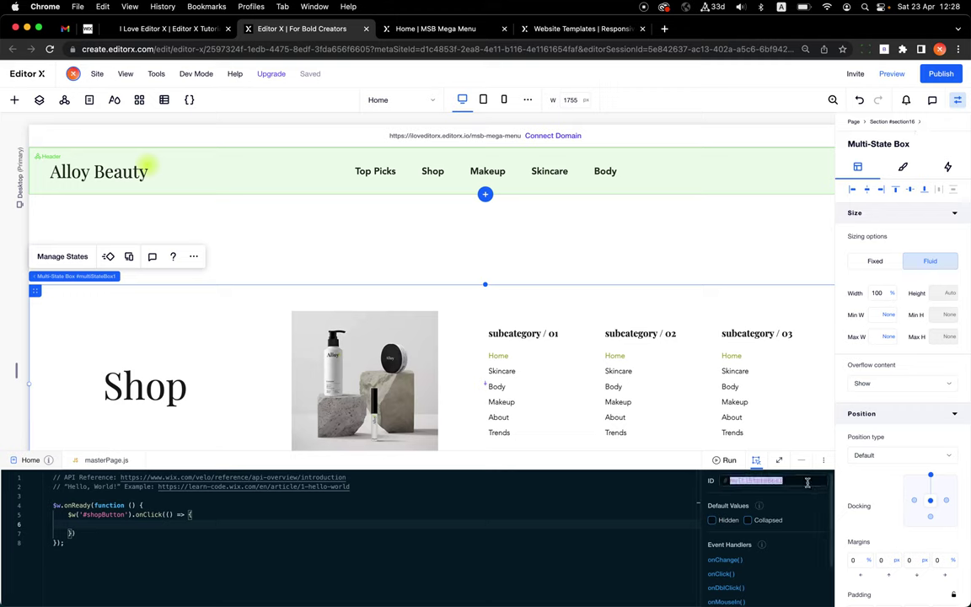
left_click(189, 529)
type("#")
key("super+v")
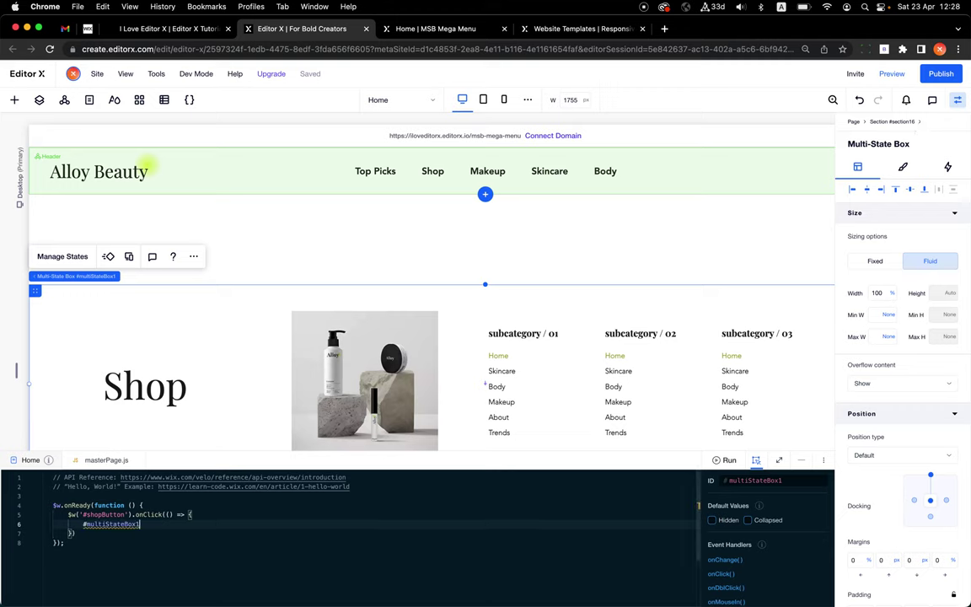
key("shift+Home")
key("super+x")
type("$w('")
key("super+v")
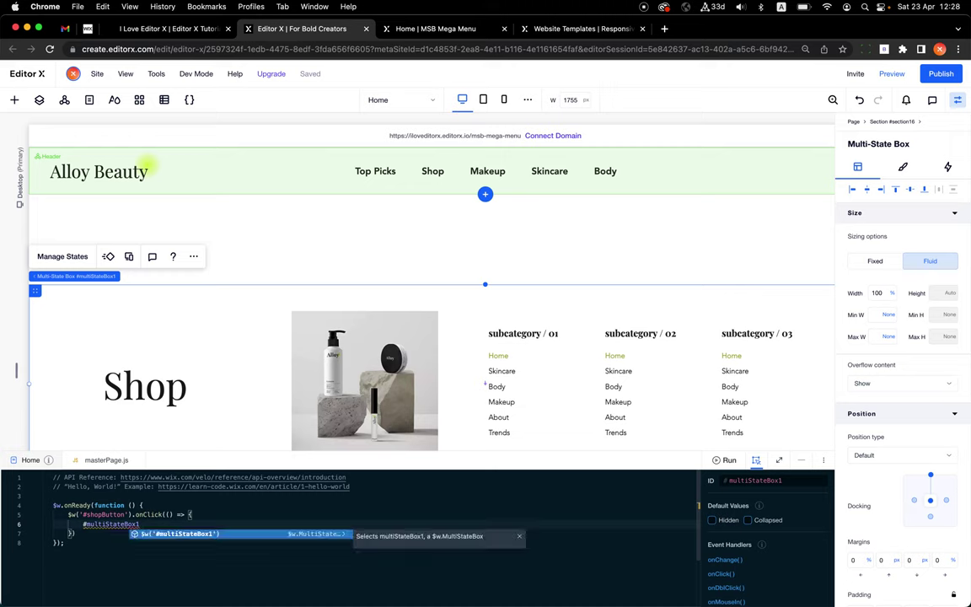
Append a changeState call with an empty quoted argument to the multiStateBox1 selector.
type(".")
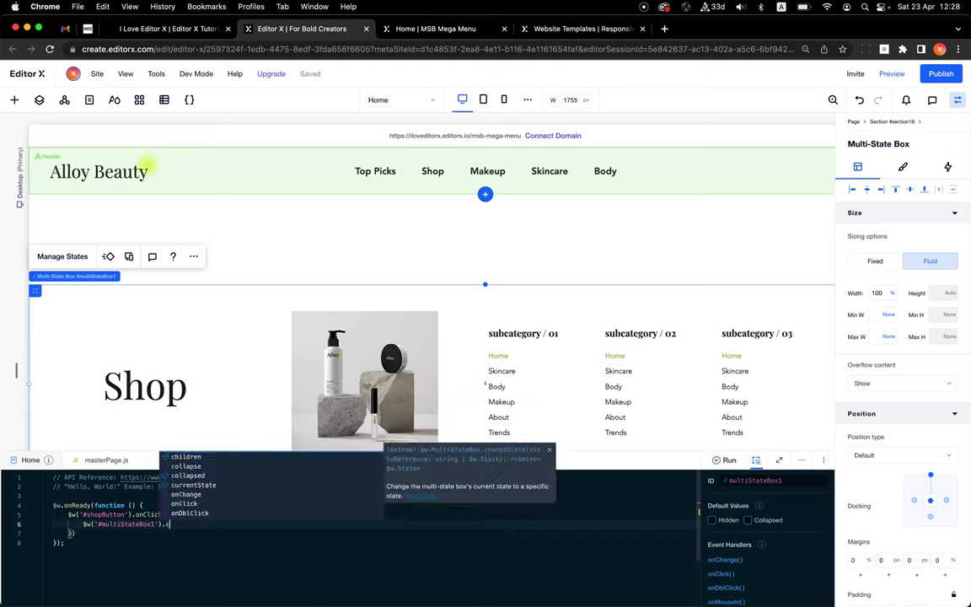
type("cha")
key("Return")
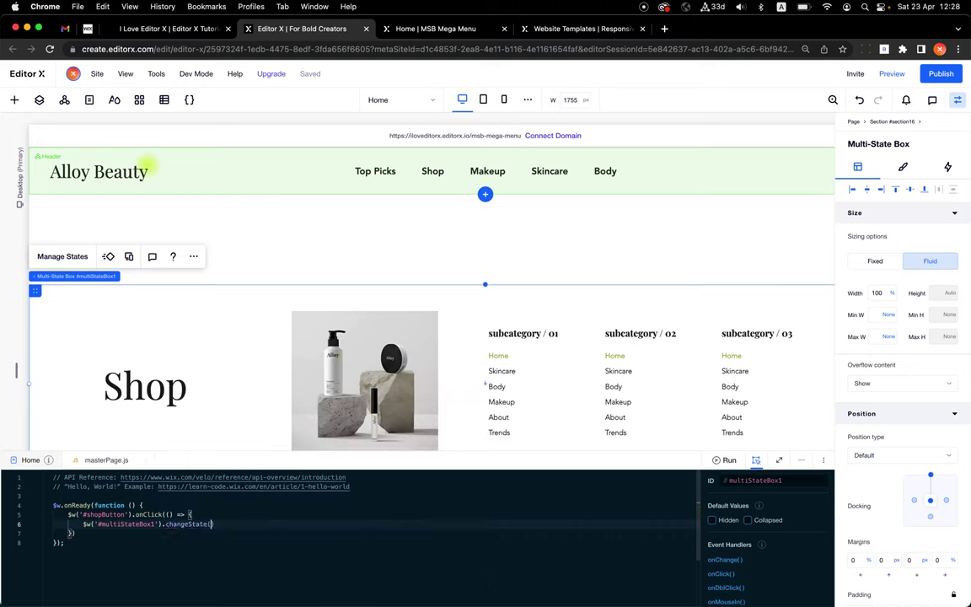
type("'")
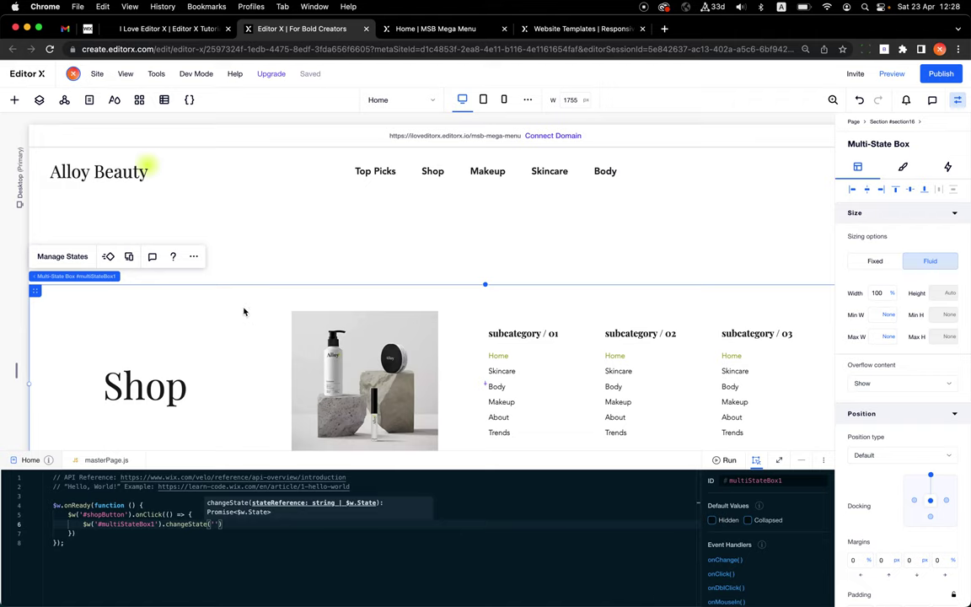
Find the Shop menu's state container in the layers and copy its ID, shopState, into the changeState call's quotes.
left_click(211, 301)
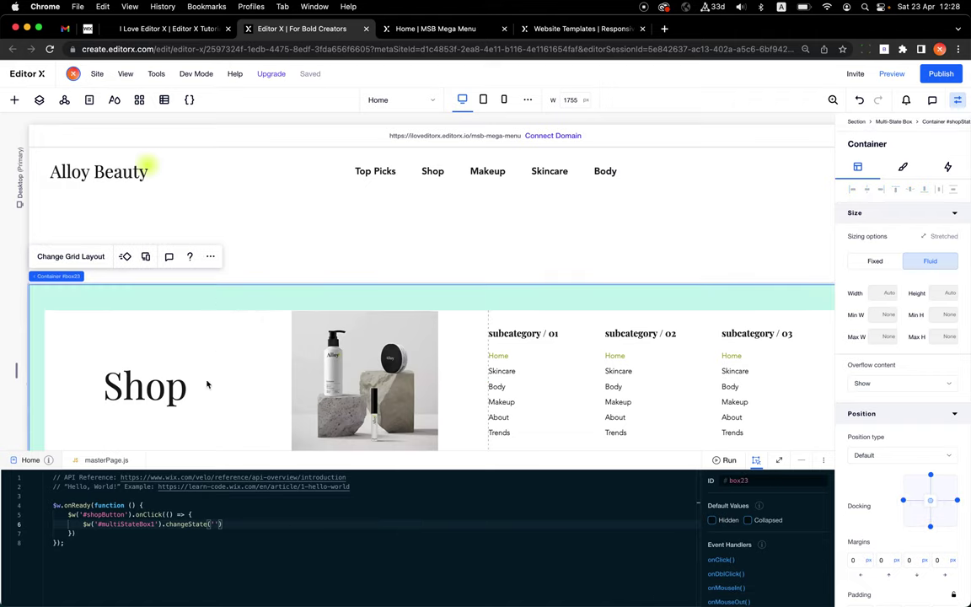
mouse_move(95, 278)
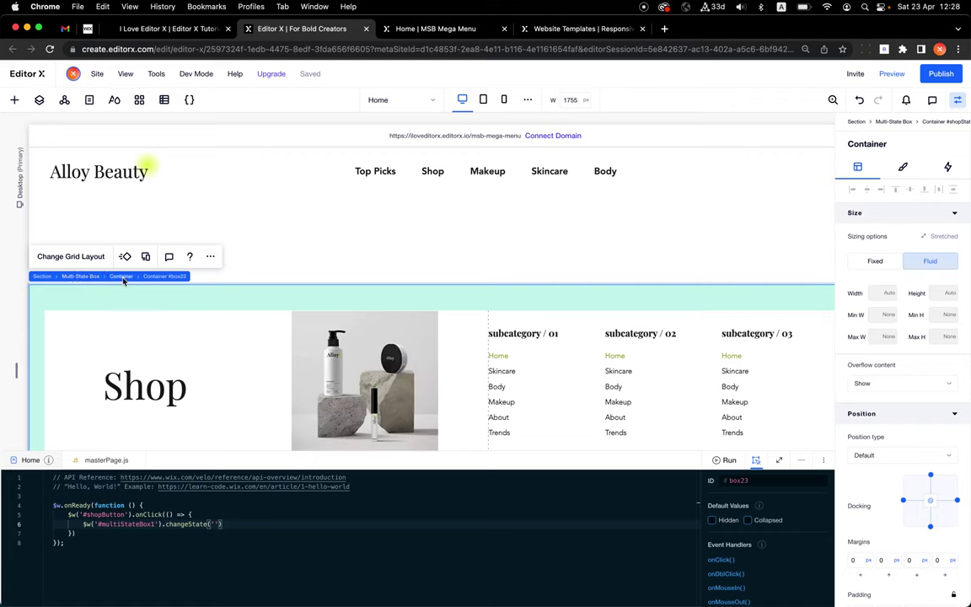
left_click(122, 277)
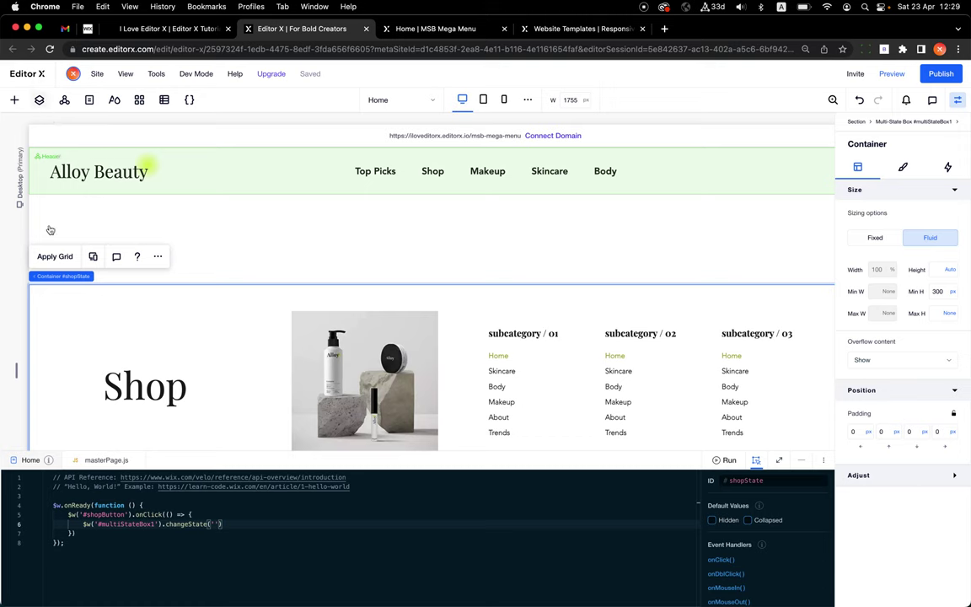
key("super+shift+l")
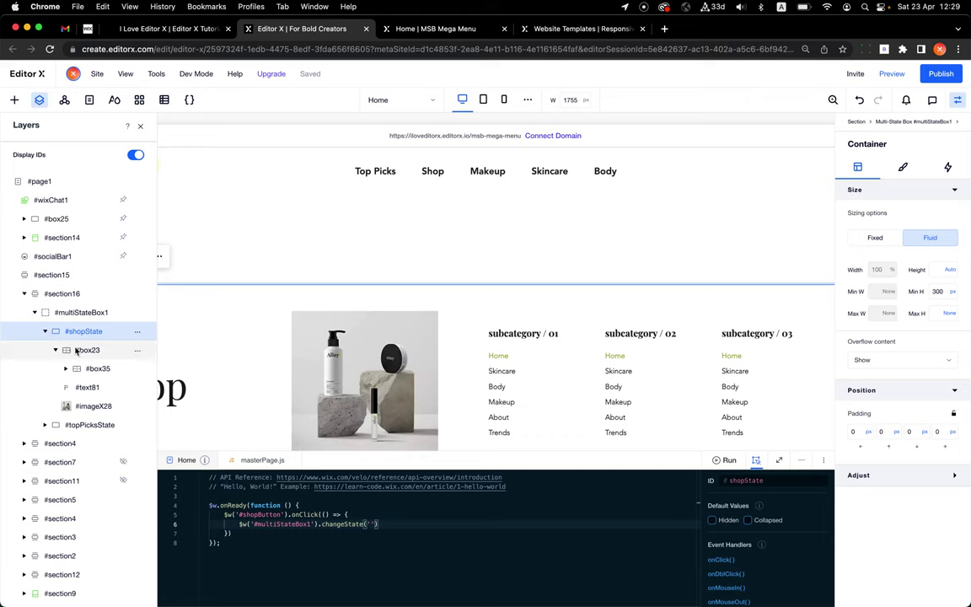
left_click(55, 350)
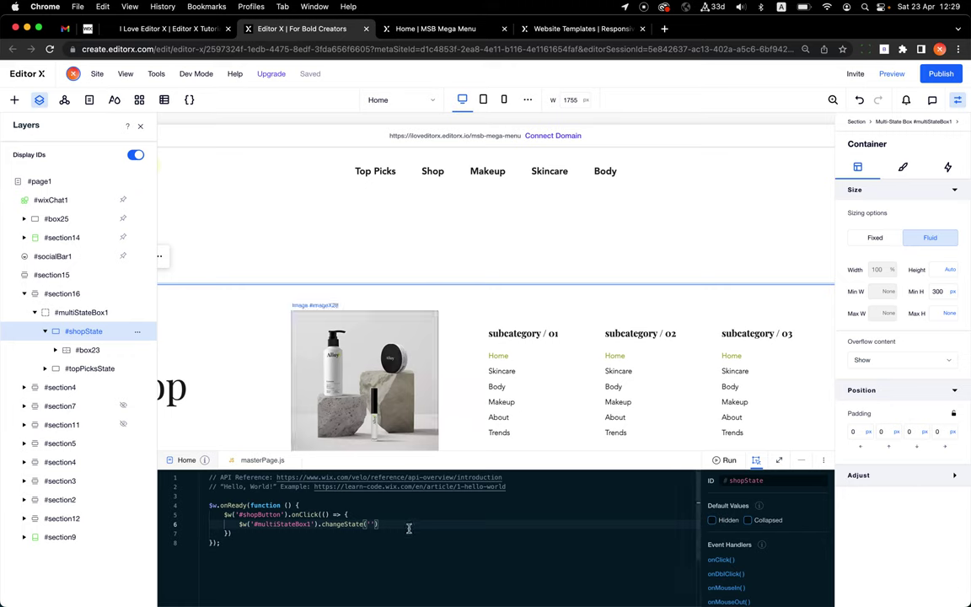
double_click(746, 481)
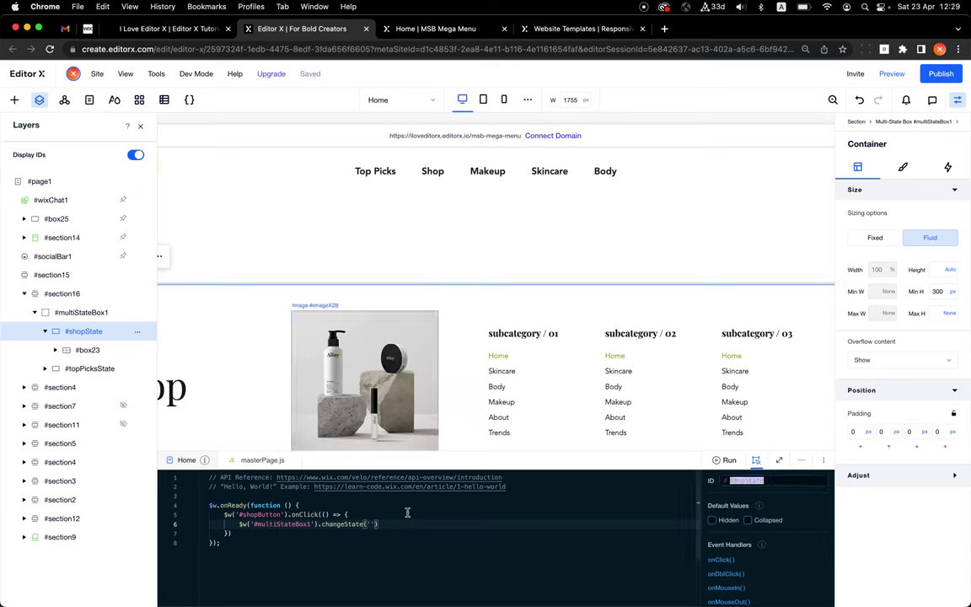
left_click(368, 523)
key("super+v")
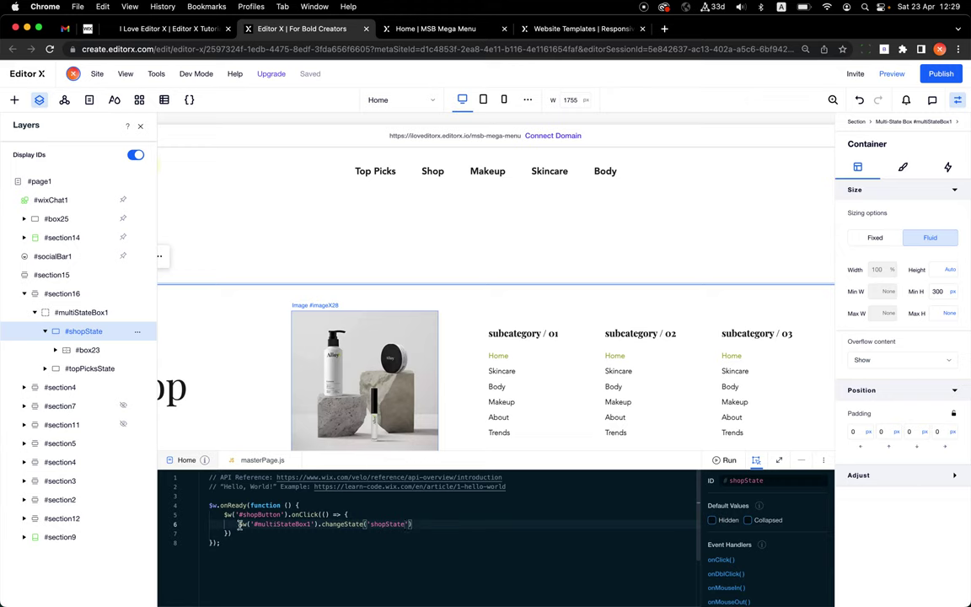
Review the changeState line, preview the page to test the Shop button's state change, and return to editing.
left_click_drag(240, 523, 414, 525)
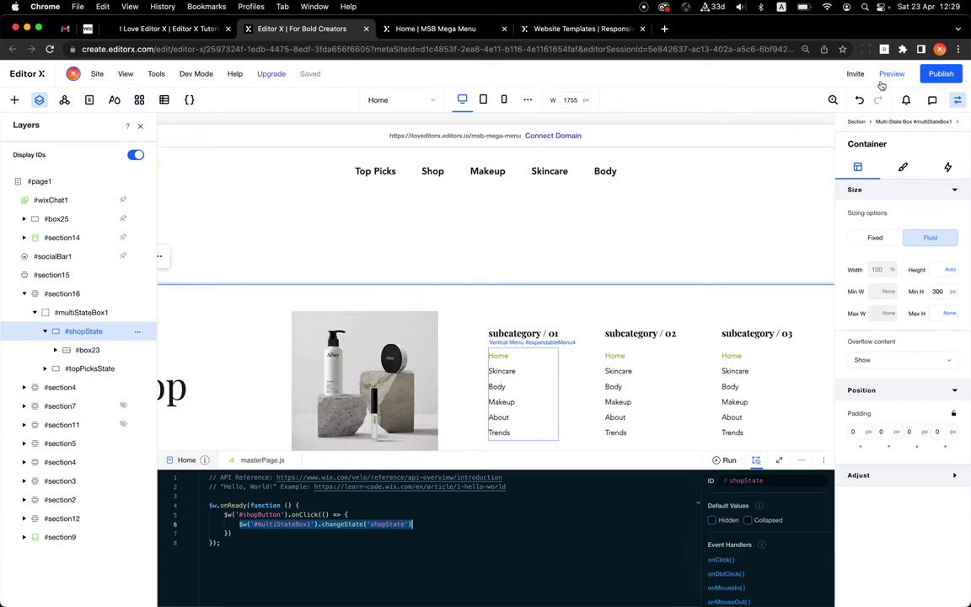
left_click(544, 208)
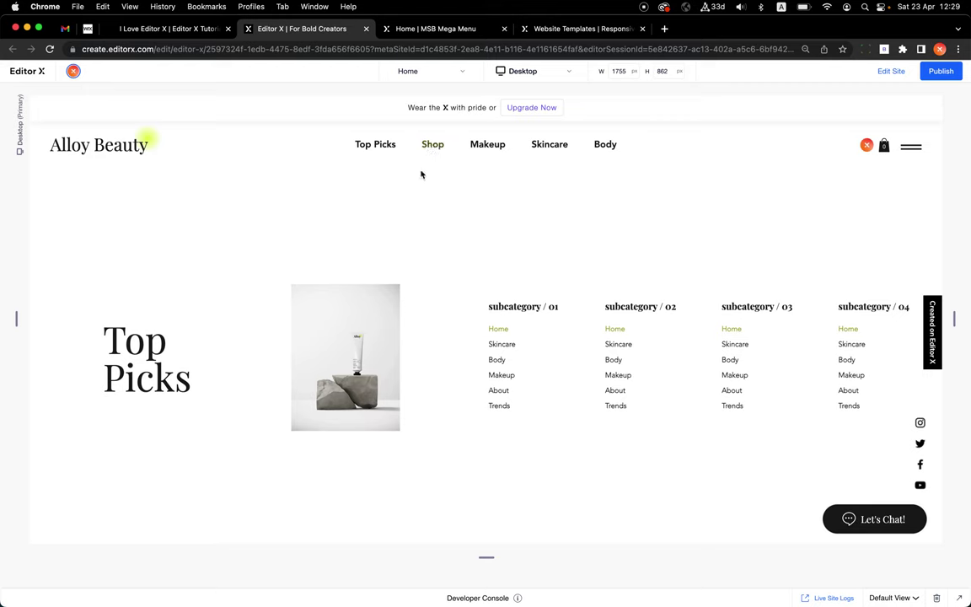
left_click(959, 599)
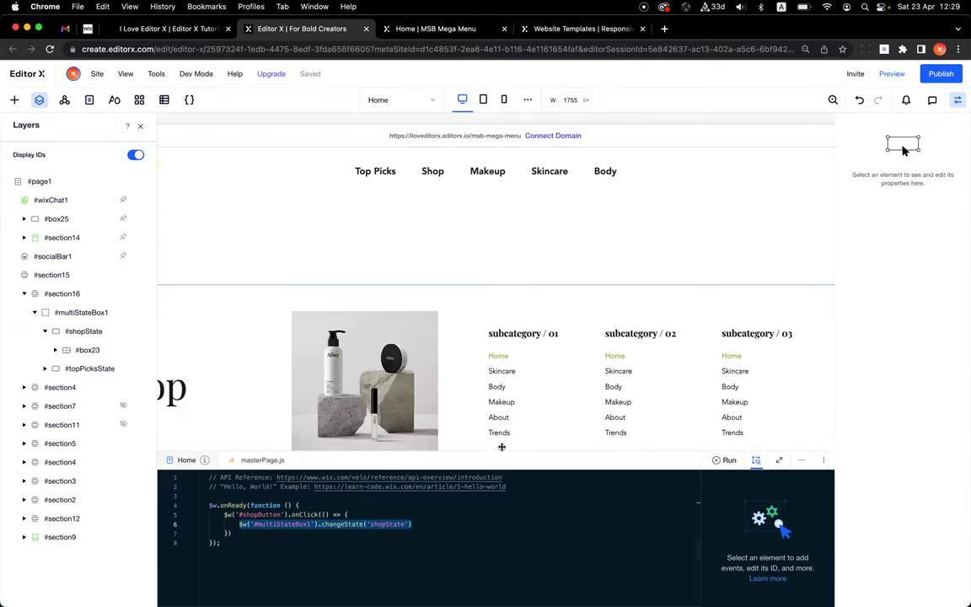
Select the shopState container and the header's Shop button to compare their IDs with those in the code.
left_click(467, 516)
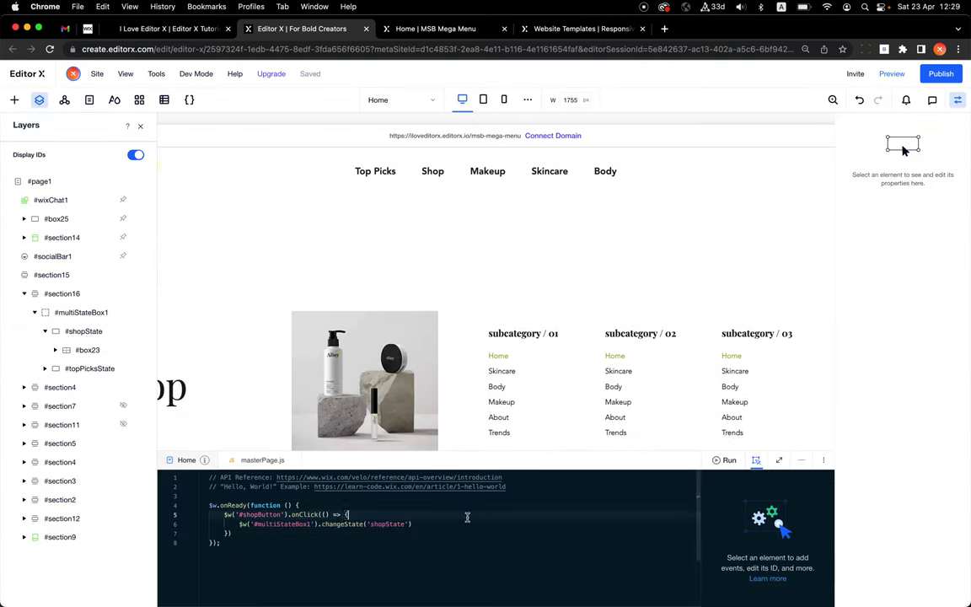
left_click(78, 331)
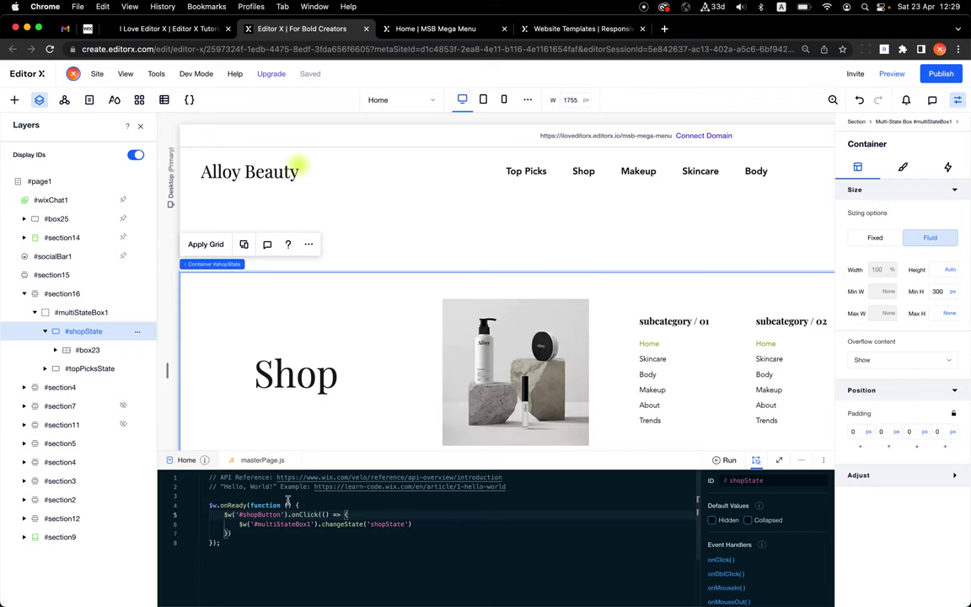
left_click(581, 167)
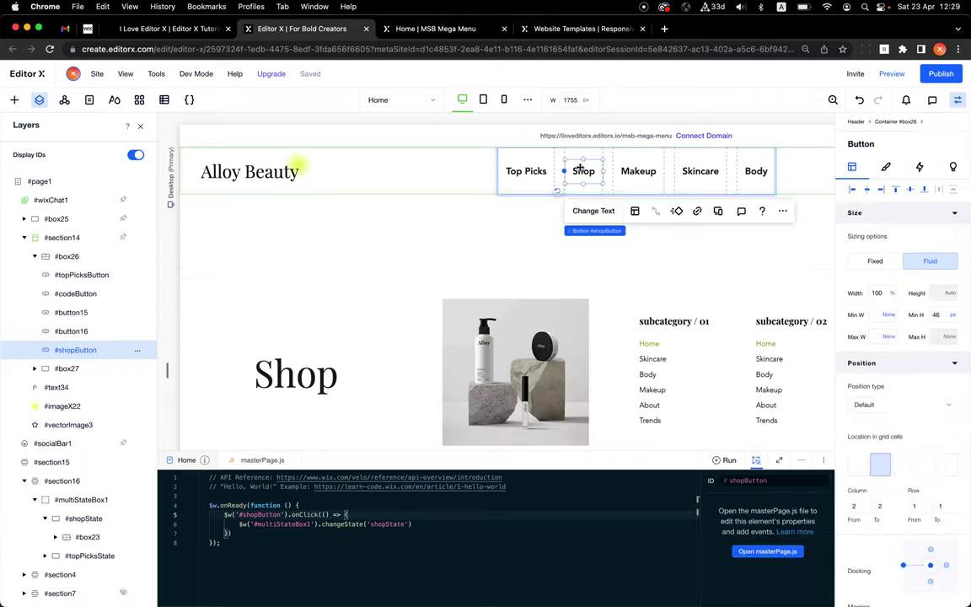
Select the Shop menu's Multi-State Box and compare its ID with the multiStateBox1 selector in the changeState line.
double_click(794, 481)
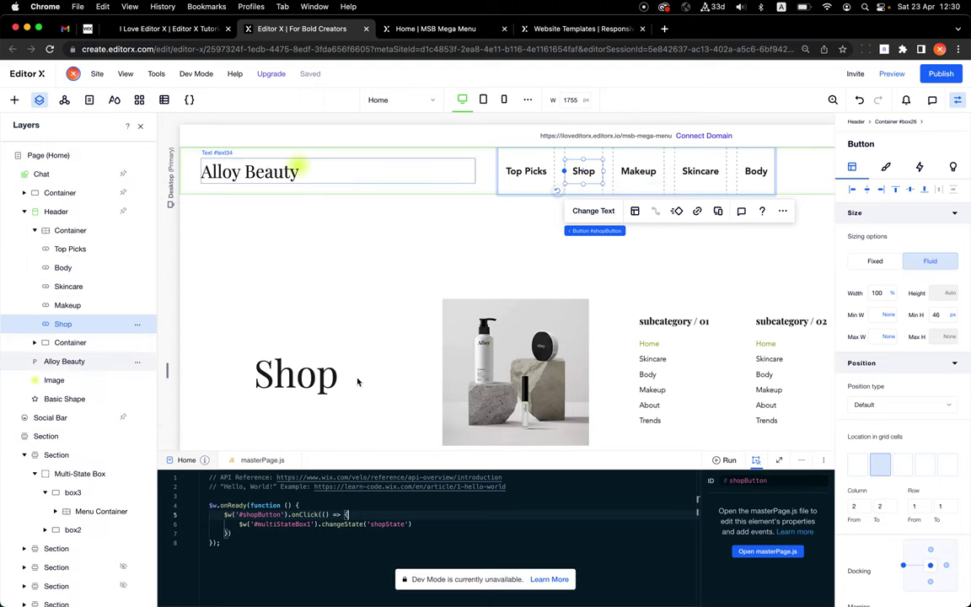
left_click(449, 306)
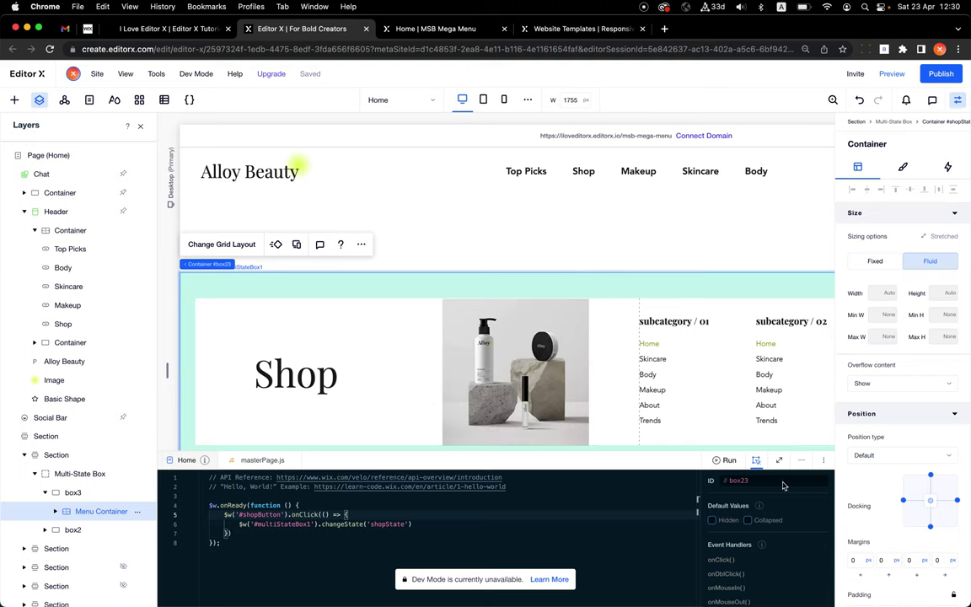
left_click(709, 447)
double_click(802, 479)
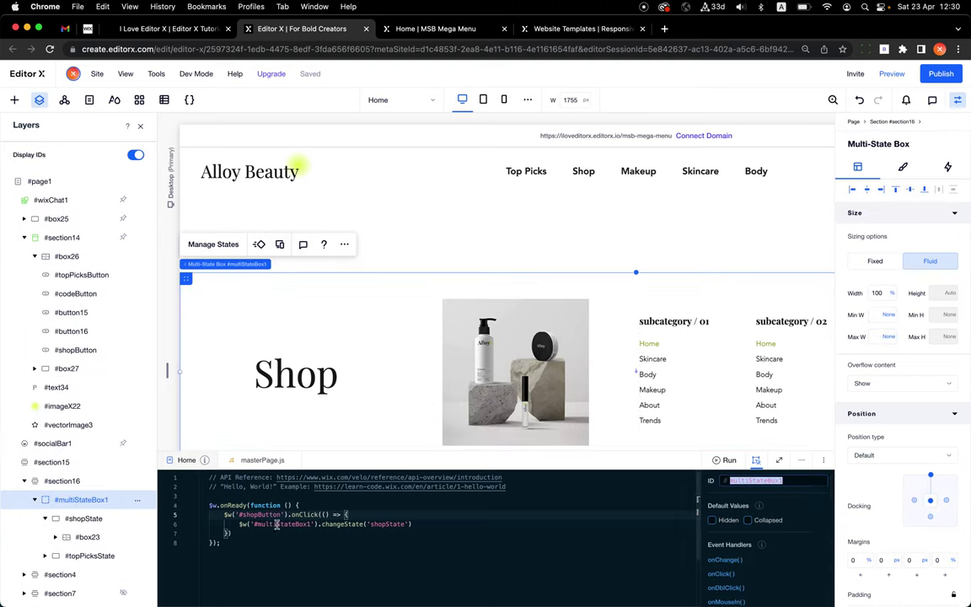
left_click_drag(252, 524, 311, 524)
left_click(437, 518)
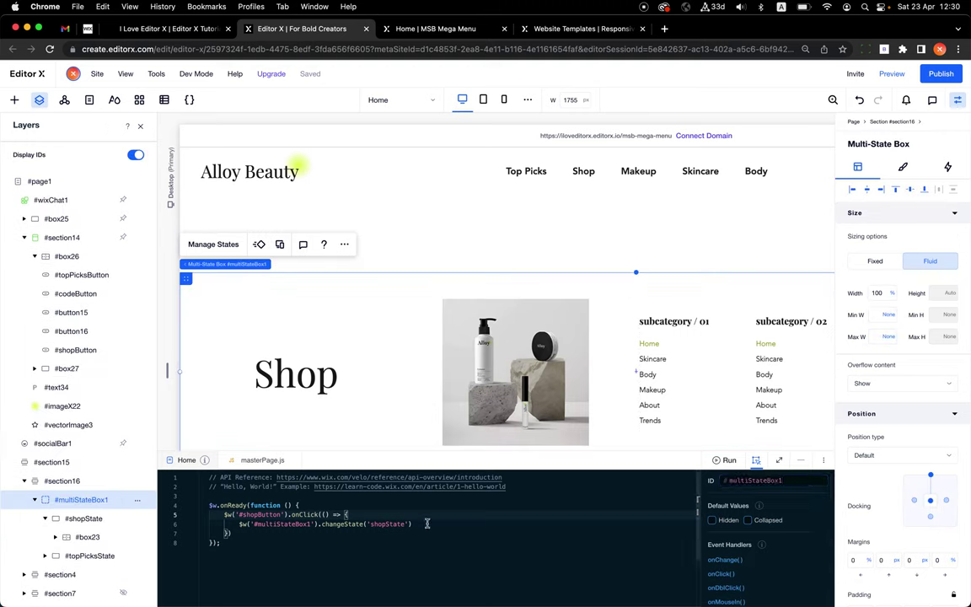
left_click(426, 524)
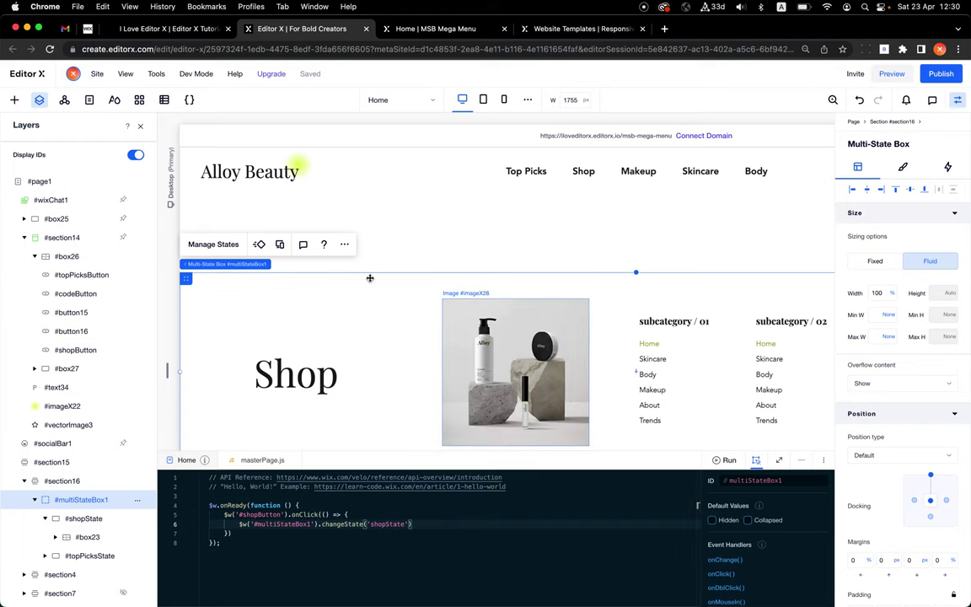
Preview the page to test switching to the Shop state from the header, and return to editing.
key("super+p")
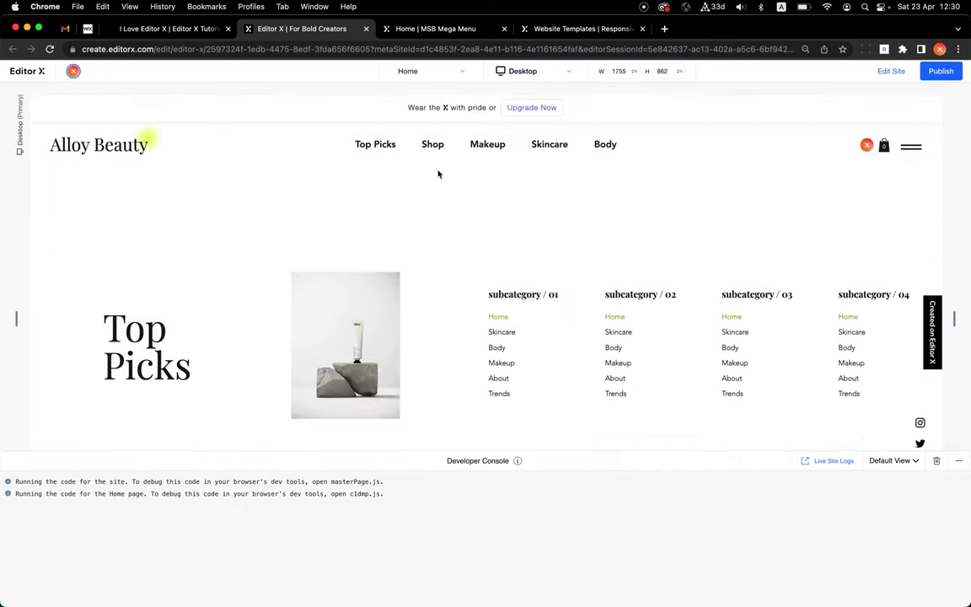
mouse_move(436, 152)
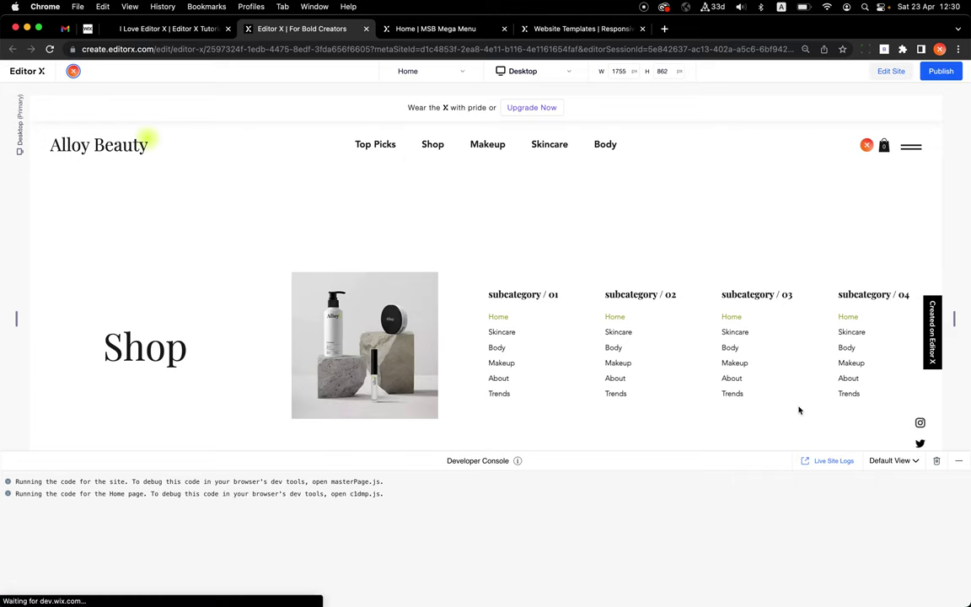
key("super+p")
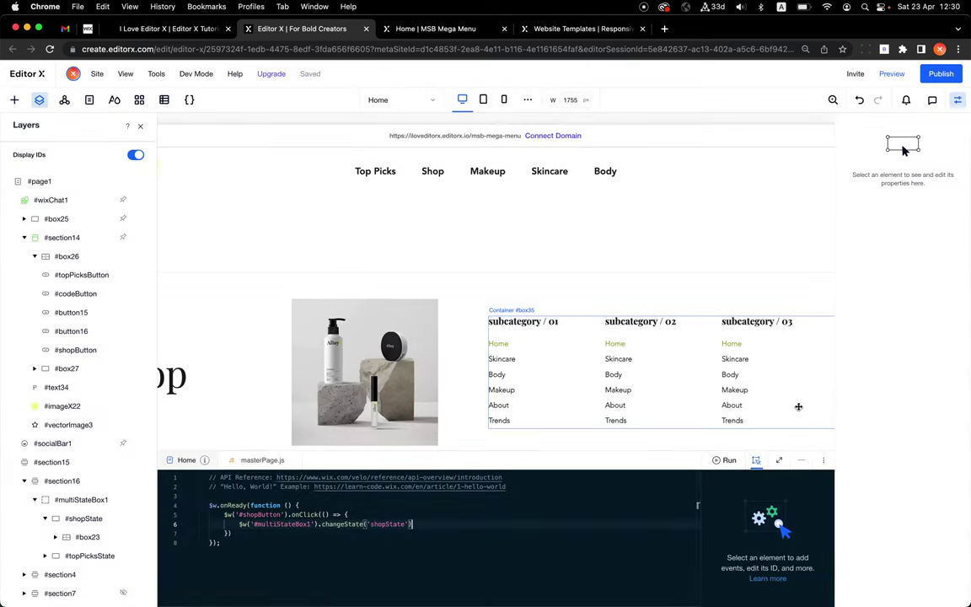
Hide the layers and code editor, and move the Multi-State Box from its section up into the header, attaching it there.
left_click(140, 126)
left_click(801, 460)
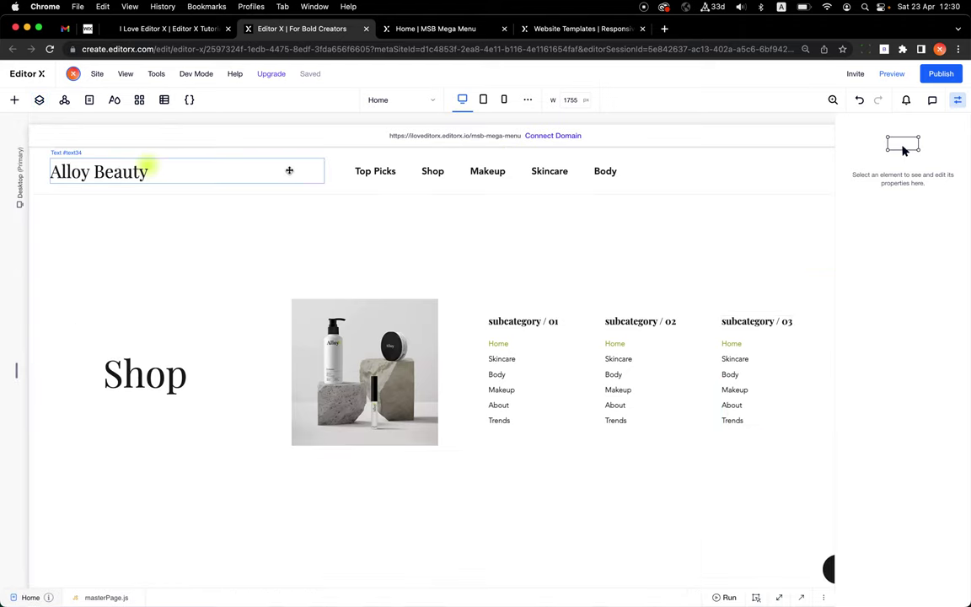
scroll(335, 231, "down", 3)
scroll(335, 235, "up", 2)
left_click(335, 234)
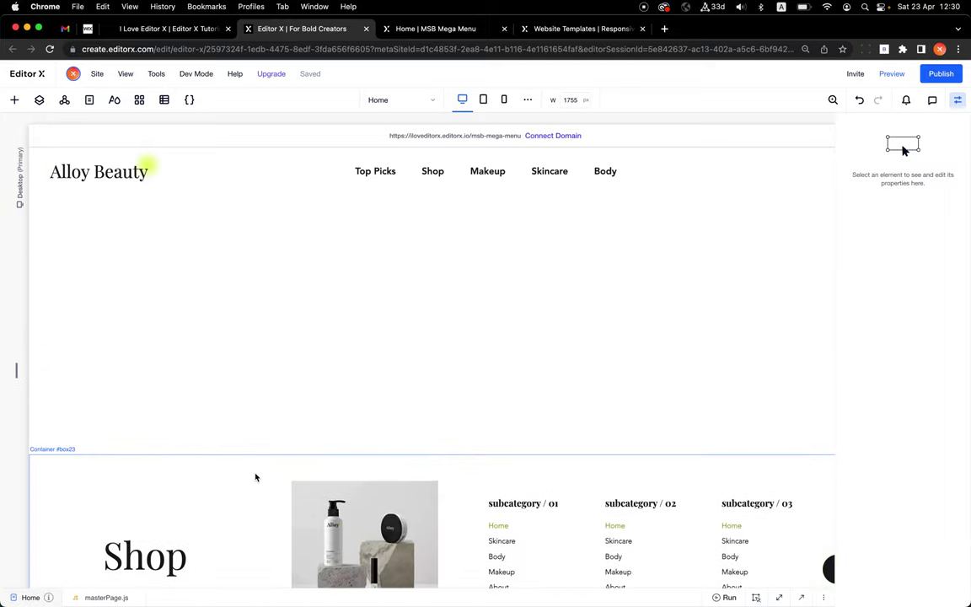
left_click(255, 477)
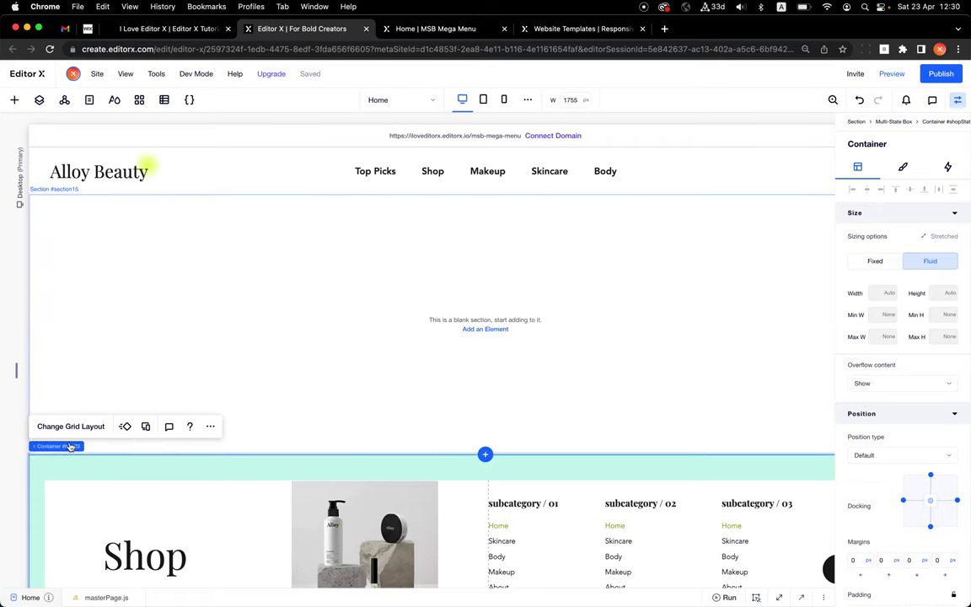
left_click(75, 448)
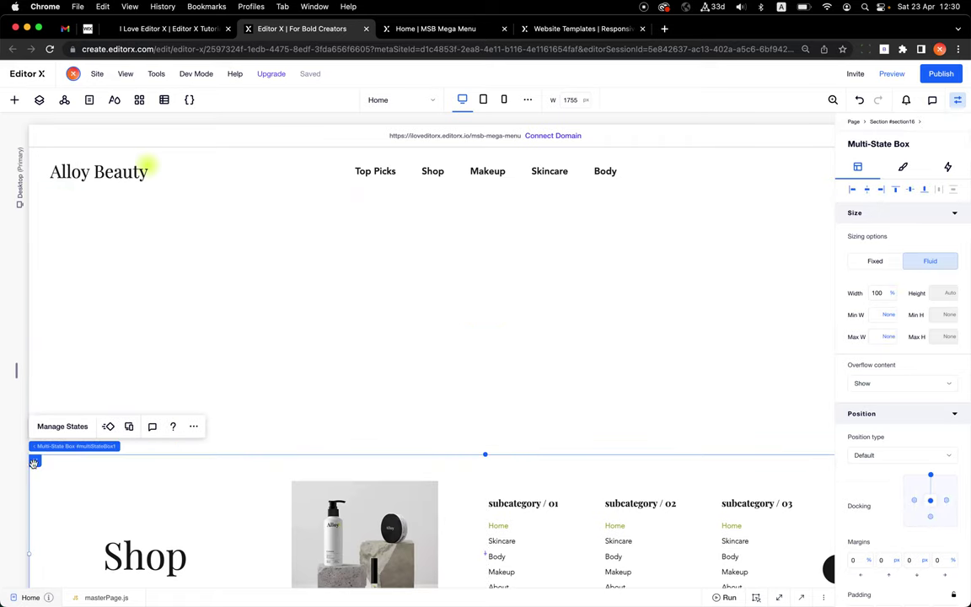
left_click_drag(33, 462, 80, 170)
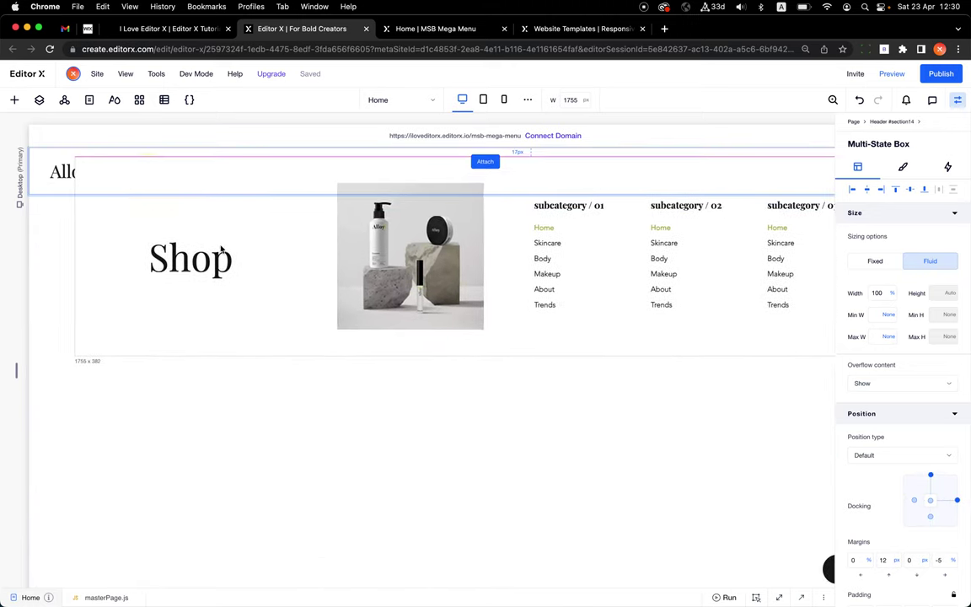
Reselect the Multi-State Box, check its place under the Header in the layers, and turn off the display of IDs.
left_click(497, 365)
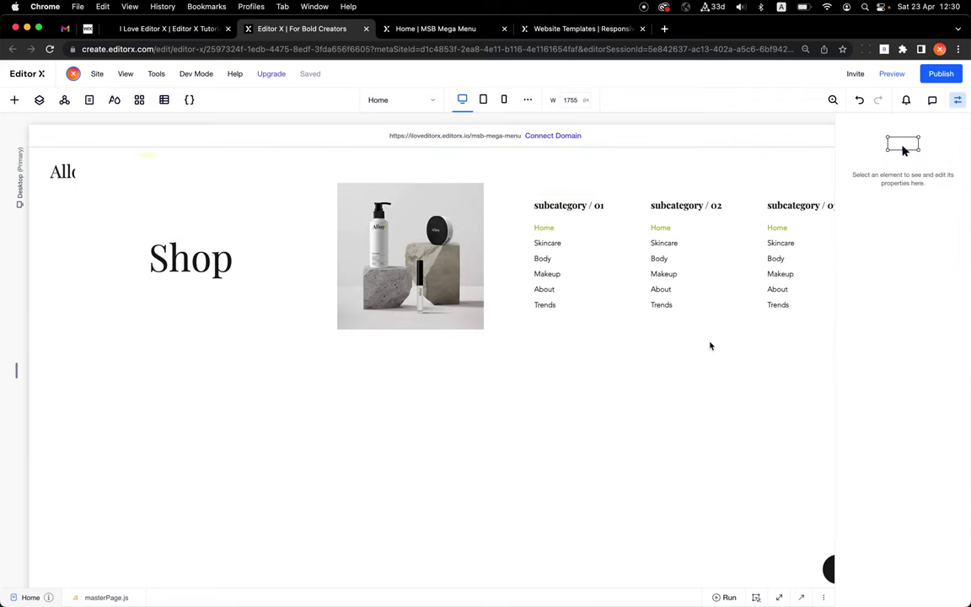
left_click(343, 199)
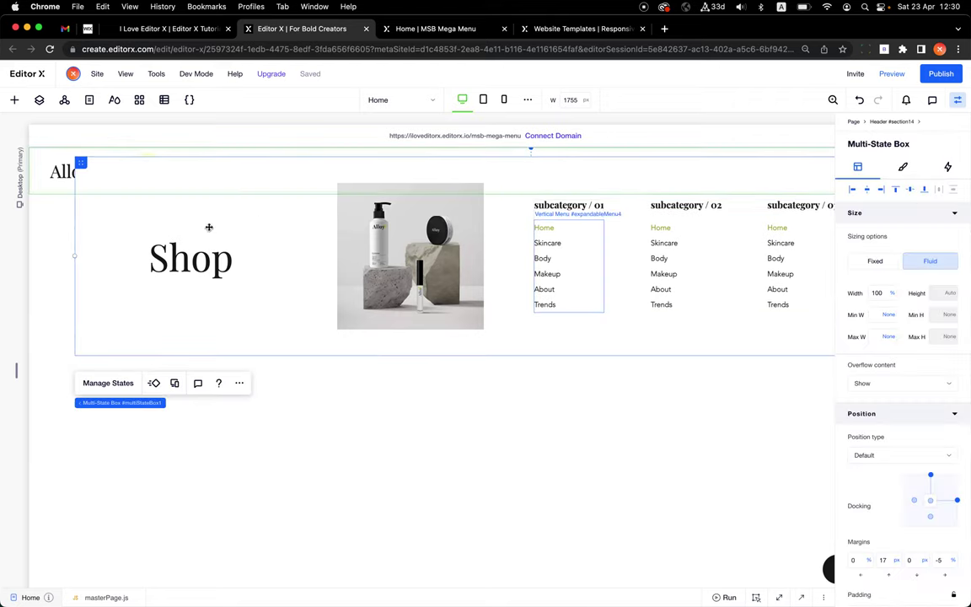
left_click(39, 99)
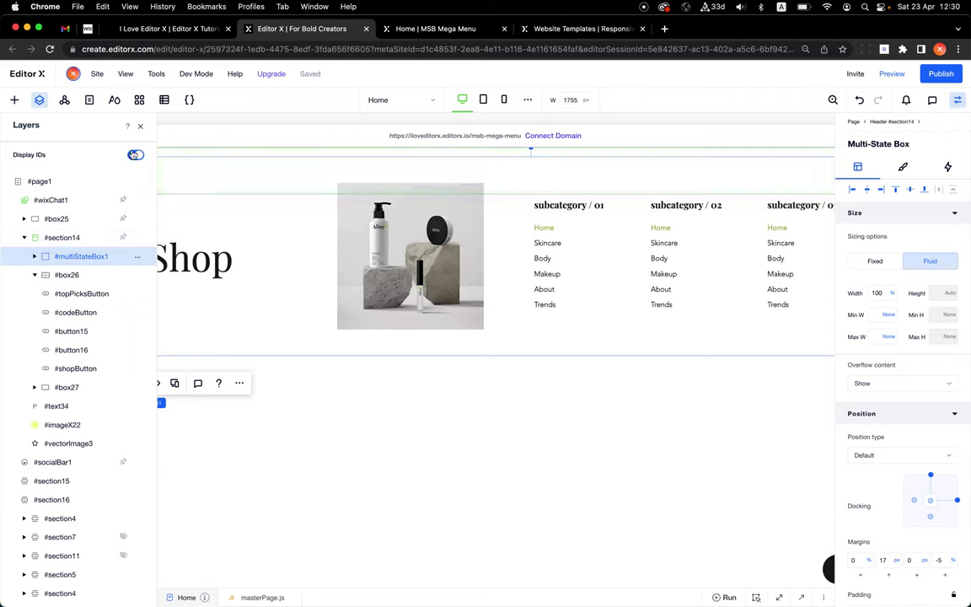
left_click(133, 155)
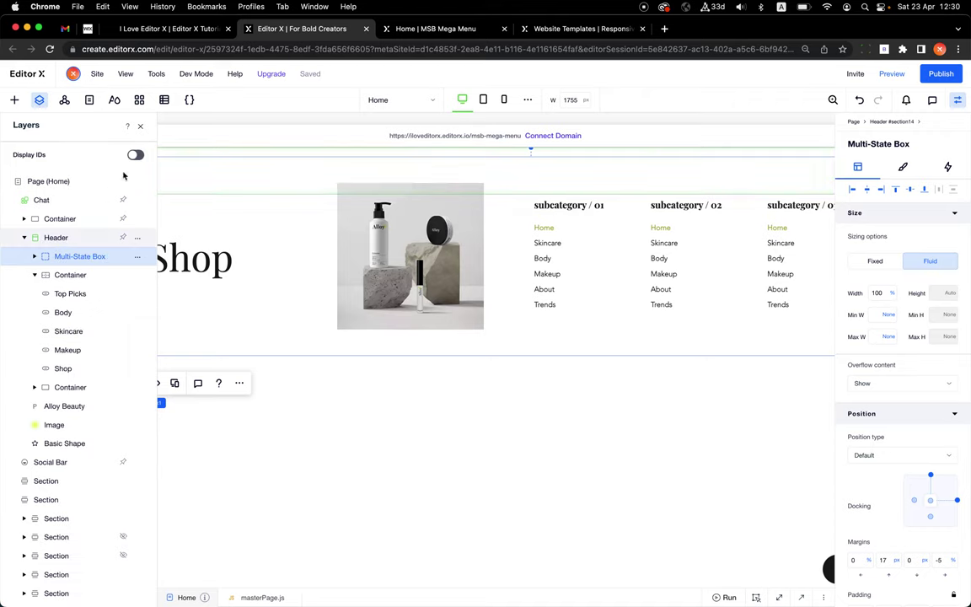
left_click(140, 125)
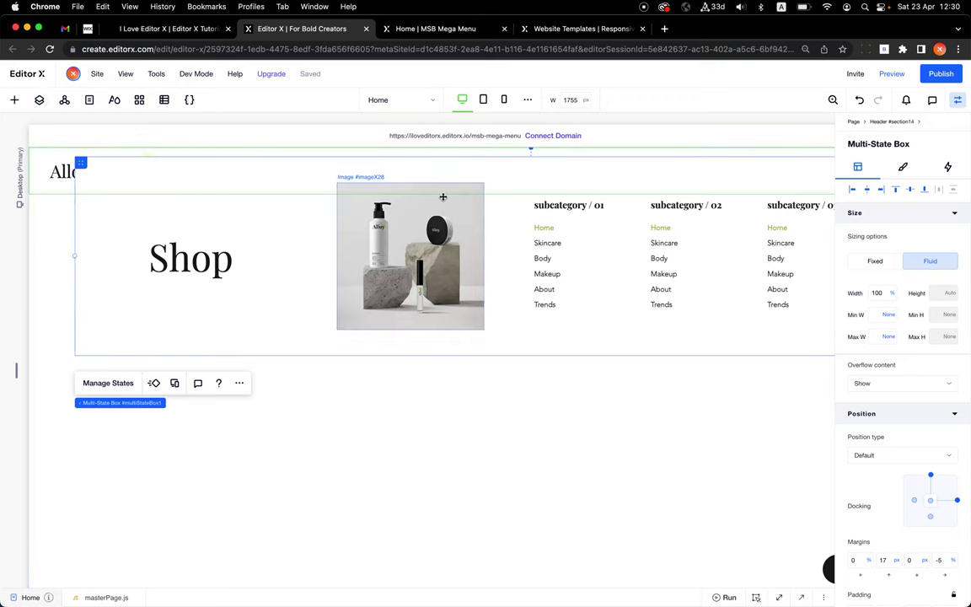
scroll(442, 196, "right", 5)
scroll(442, 199, "left", 5)
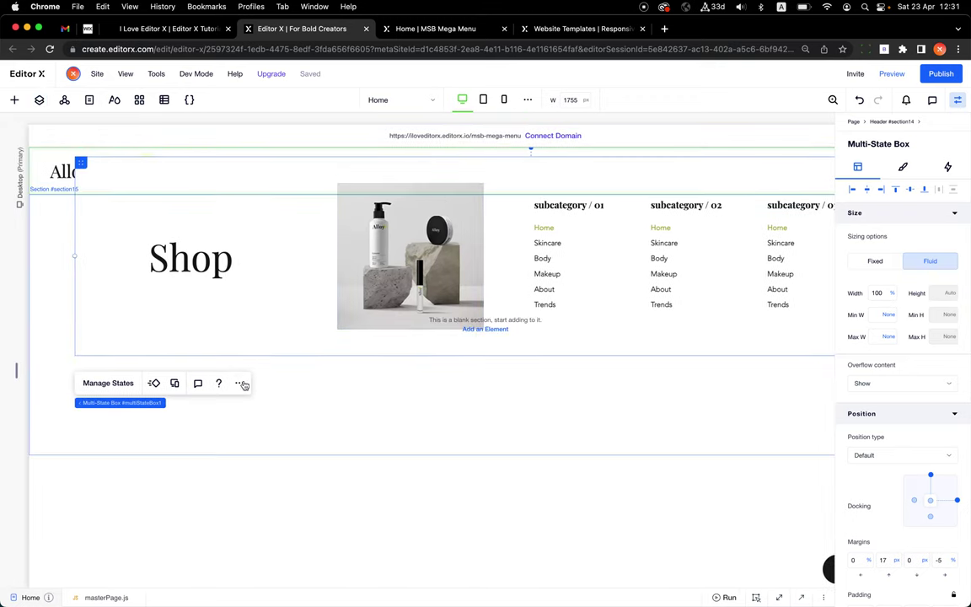
Send the Multi-State Box to the back of the header's stacking order.
left_click(243, 383)
mouse_move(327, 337)
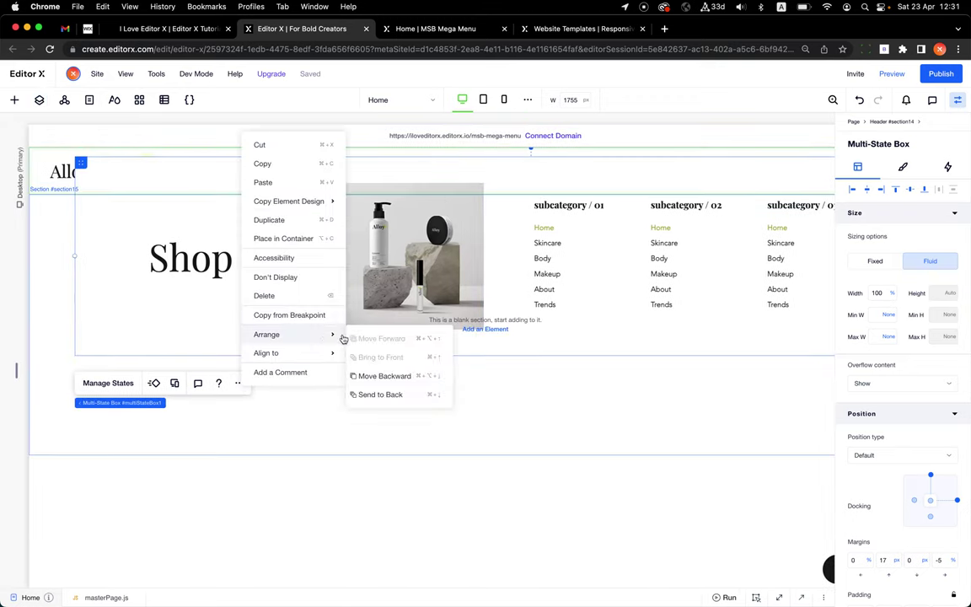
left_click(388, 394)
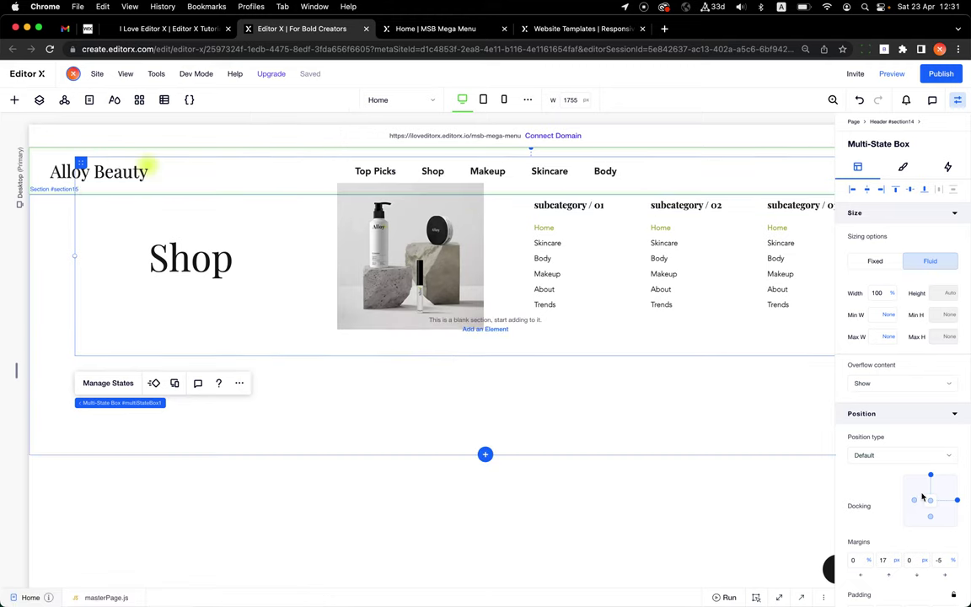
Dock the Multi-State Box to the header's horizontal centre and set its left margin to 0%.
scroll(923, 497, "down", 2)
scroll(927, 498, "up", 2)
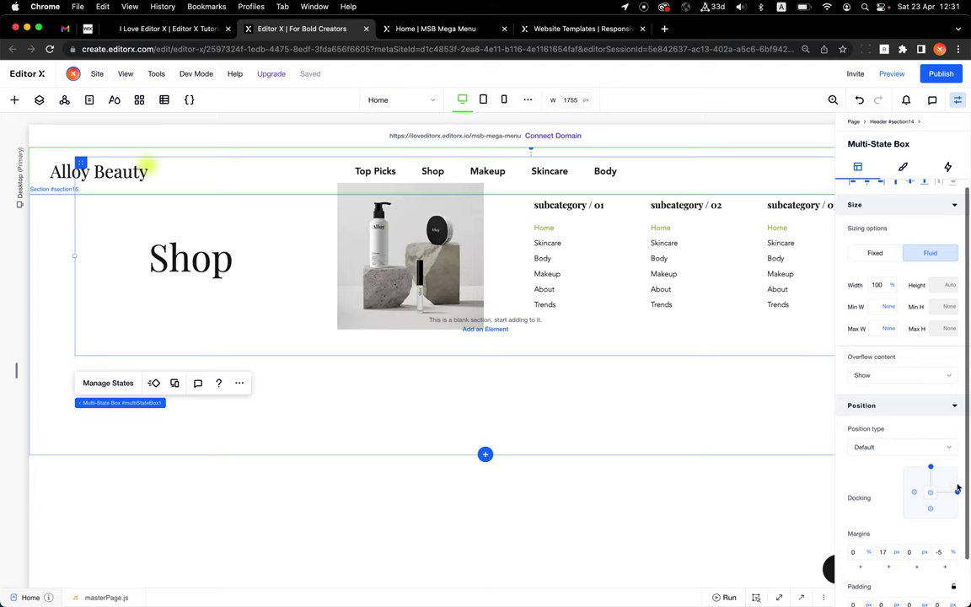
left_click(931, 491)
left_click(943, 552)
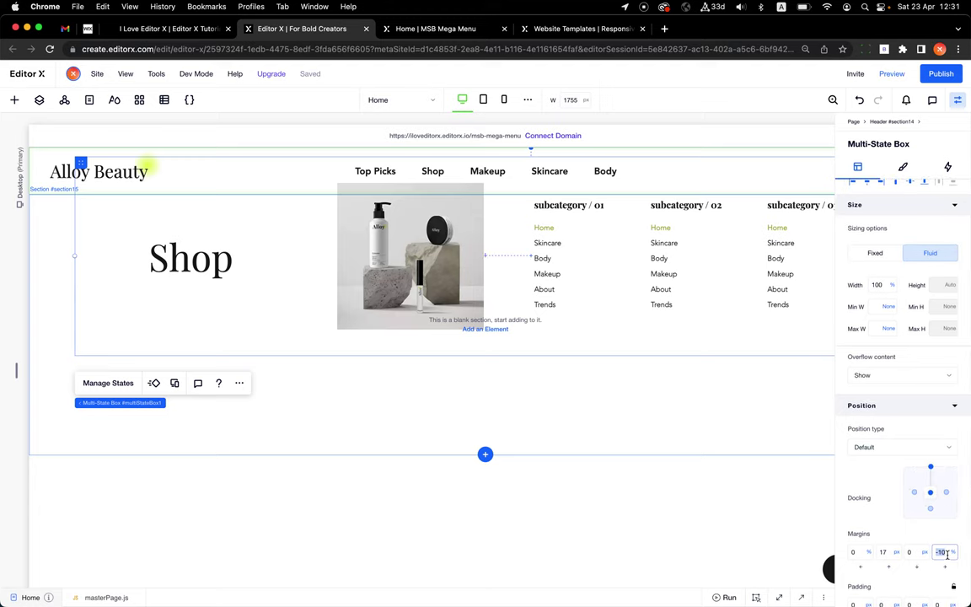
type("0")
key("Return")
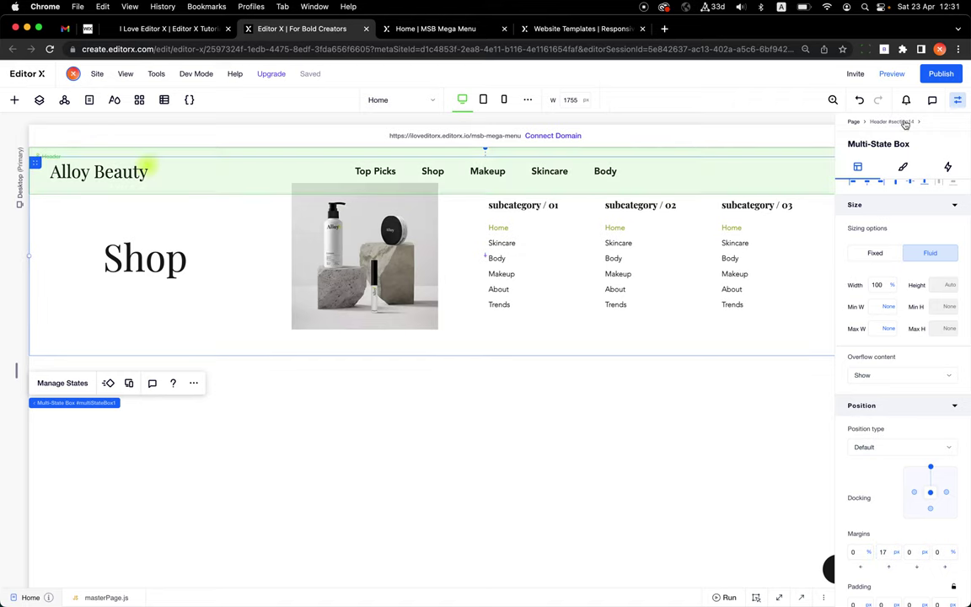
Check the header's height and set the Multi-State Box's top margin to 90 px so it starts below the header.
left_click(815, 154)
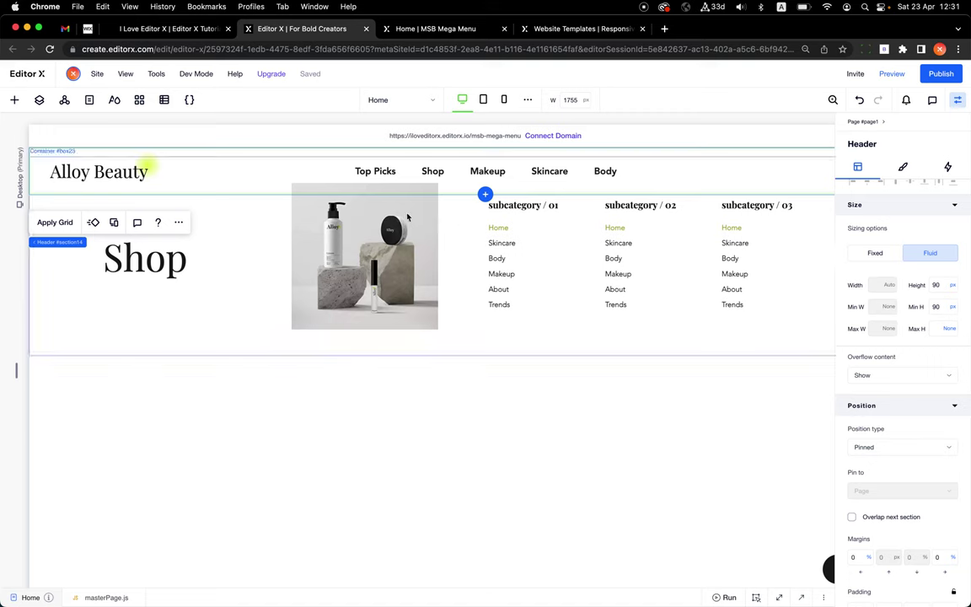
left_click(746, 196)
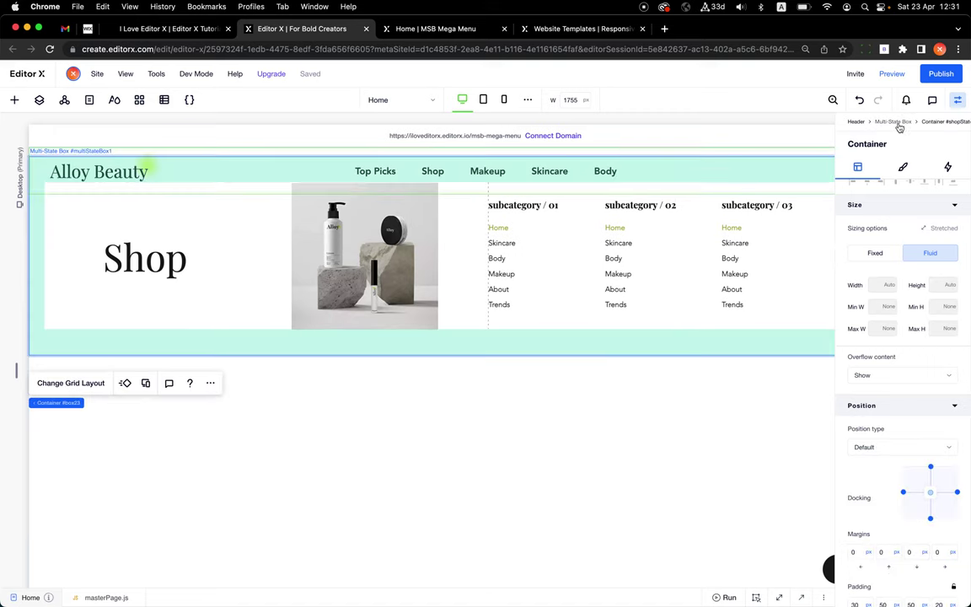
left_click(900, 122)
left_click(885, 552)
key("Return")
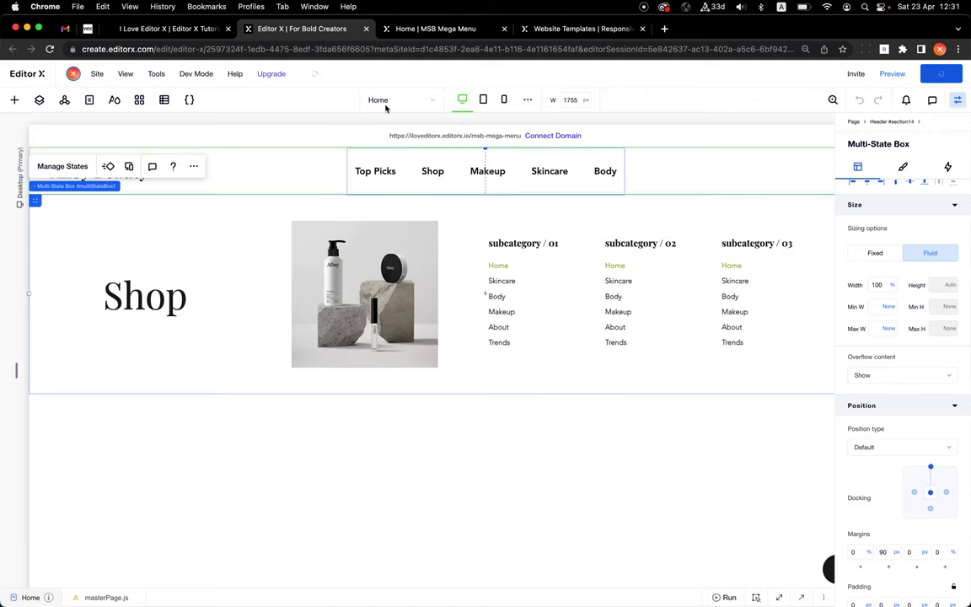
Publish the site and reload the live MSB Mega Menu page.
left_click(428, 30)
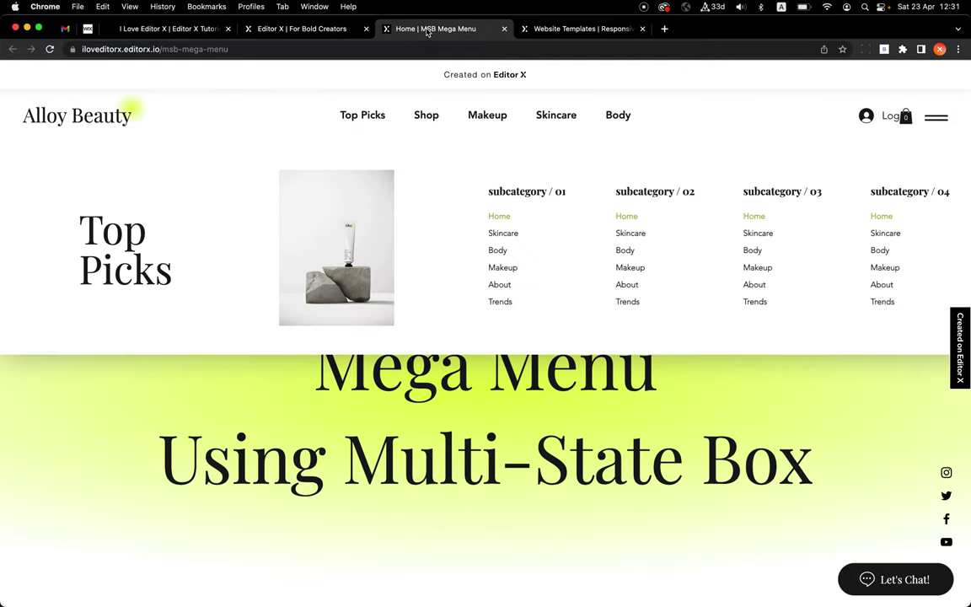
left_click(270, 30)
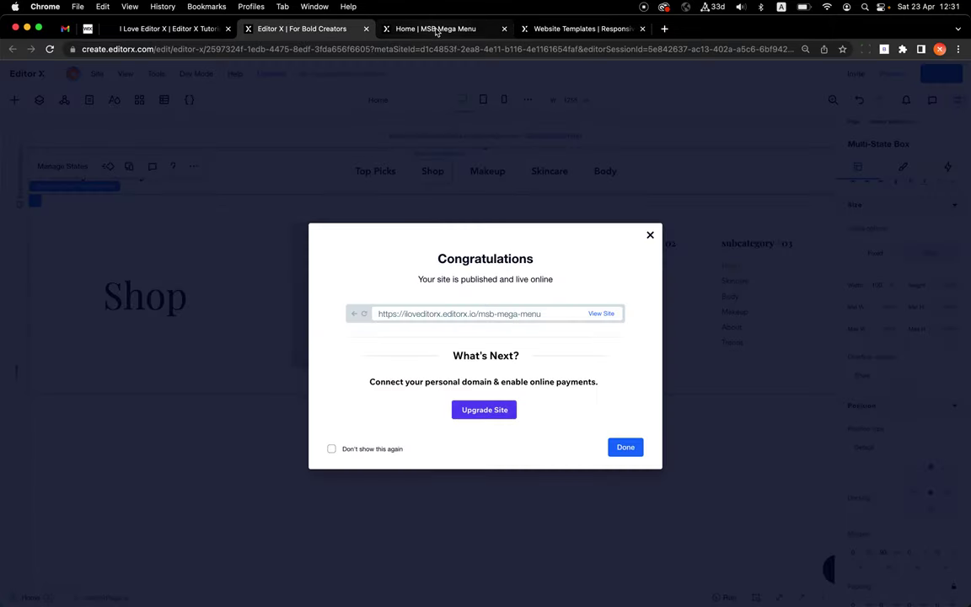
left_click(431, 29)
left_click(413, 48)
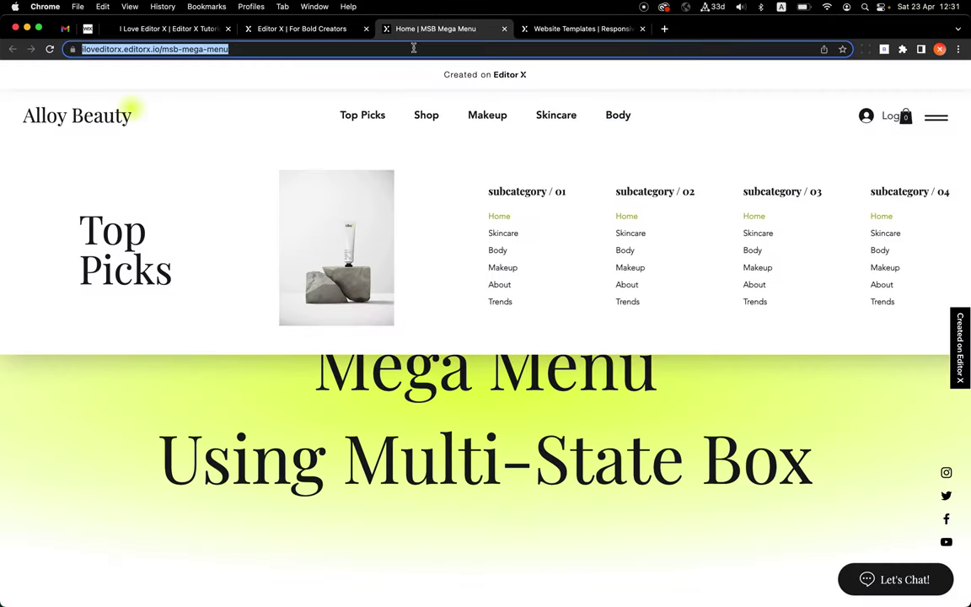
key("Return")
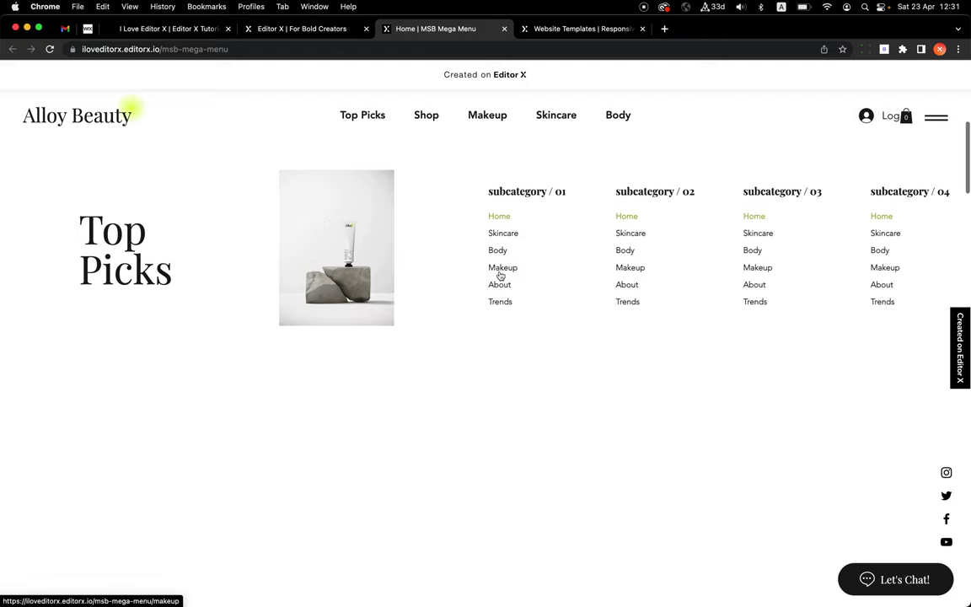
Scroll through the live page to check how the header and its attached mega menu behave over the content.
scroll(501, 276, "up", 10)
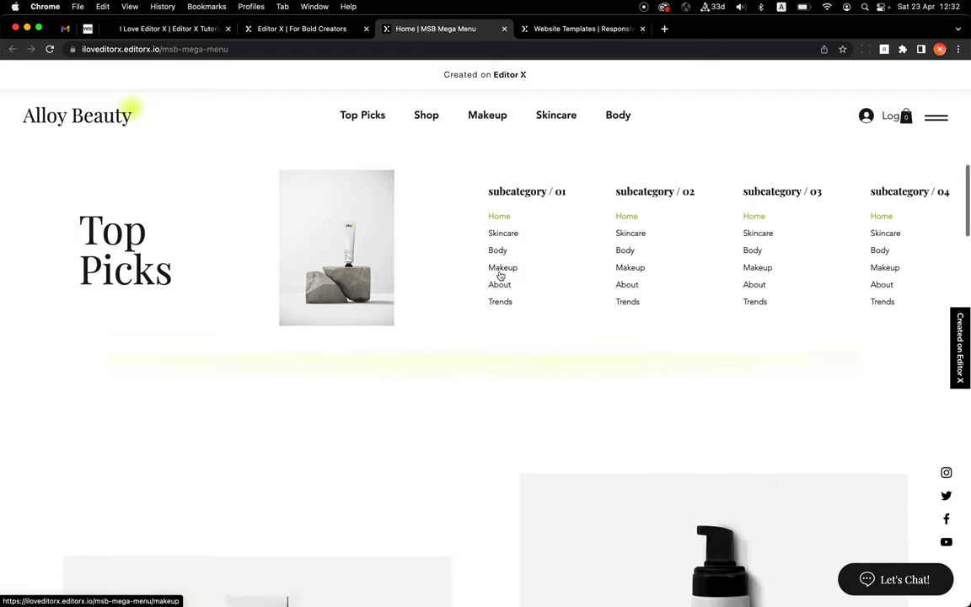
scroll(500, 275, "down", 3)
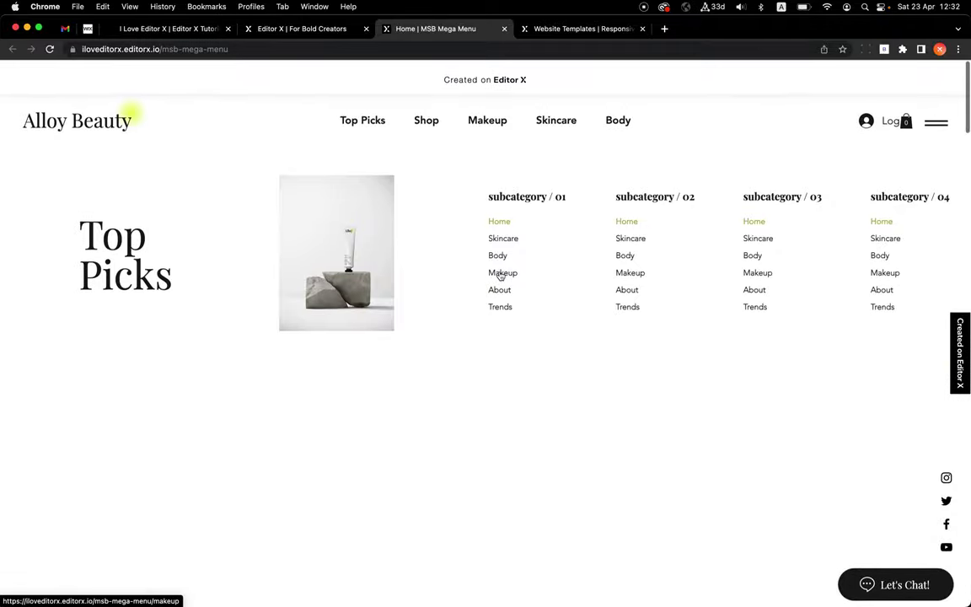
scroll(501, 276, "down", 5)
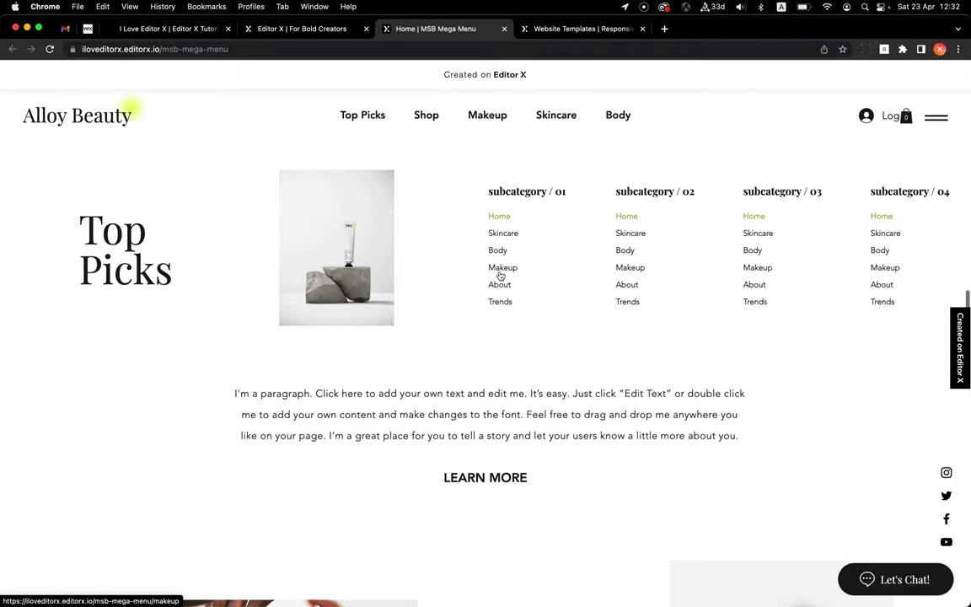
scroll(501, 275, "up", 5)
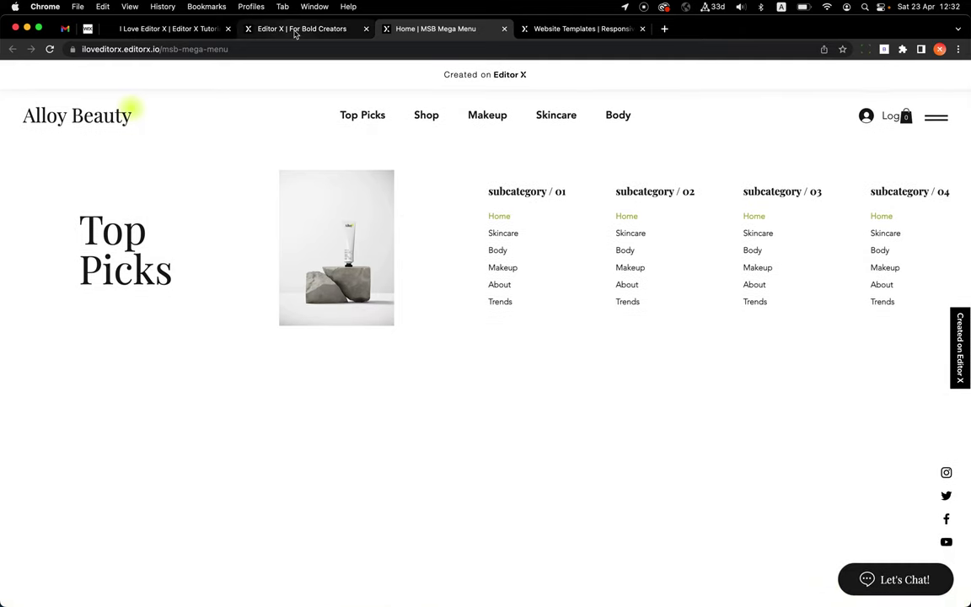
Switch the live mega menu to its Shop content and compare it with the Multi-State Box in the editor.
left_click(424, 123)
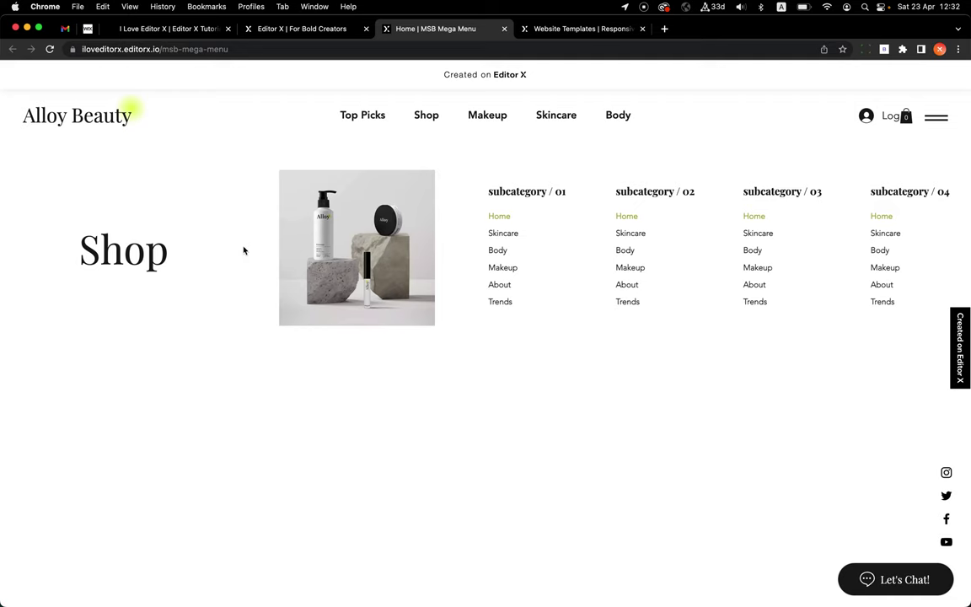
left_click(309, 34)
left_click(235, 336)
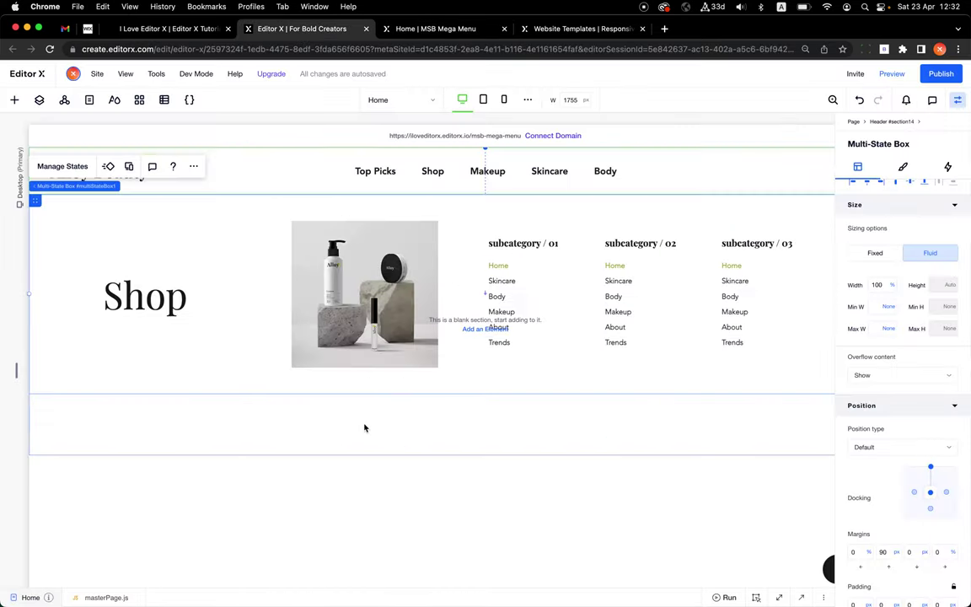
left_click(243, 384)
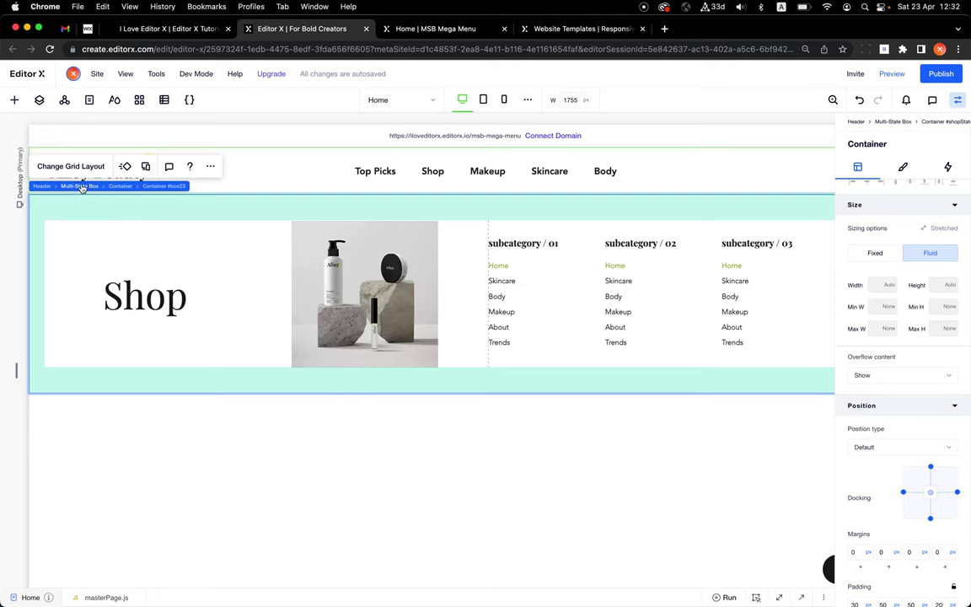
left_click(74, 186)
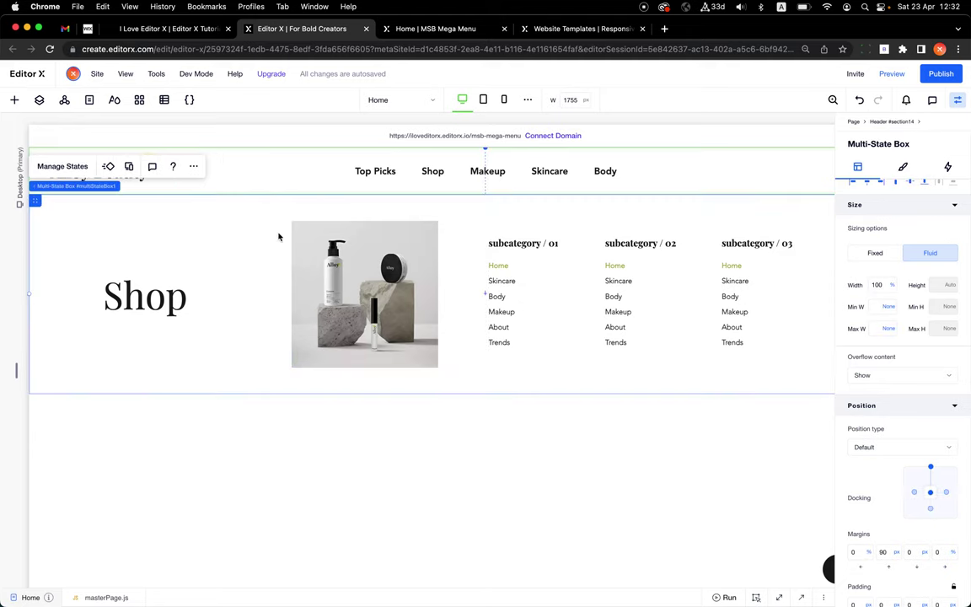
left_click(396, 29)
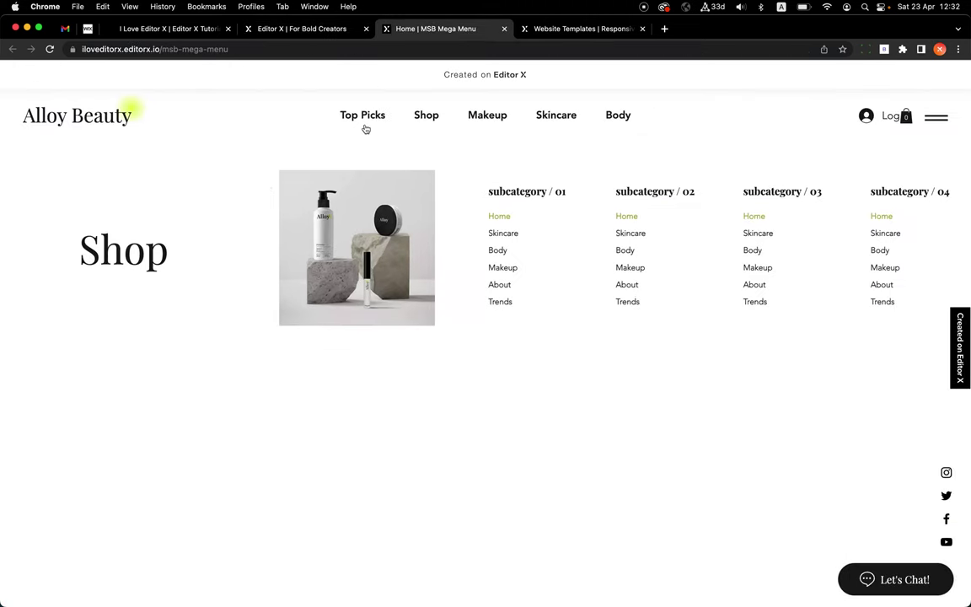
Add a new state to the header's Multi-State Box and set its ID to emptyState.
left_click(275, 29)
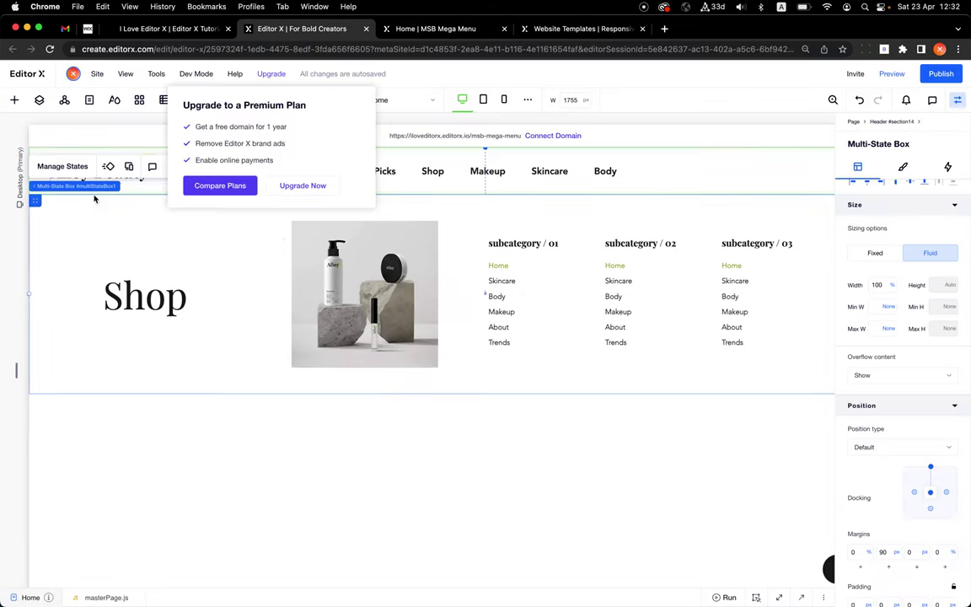
left_click(65, 168)
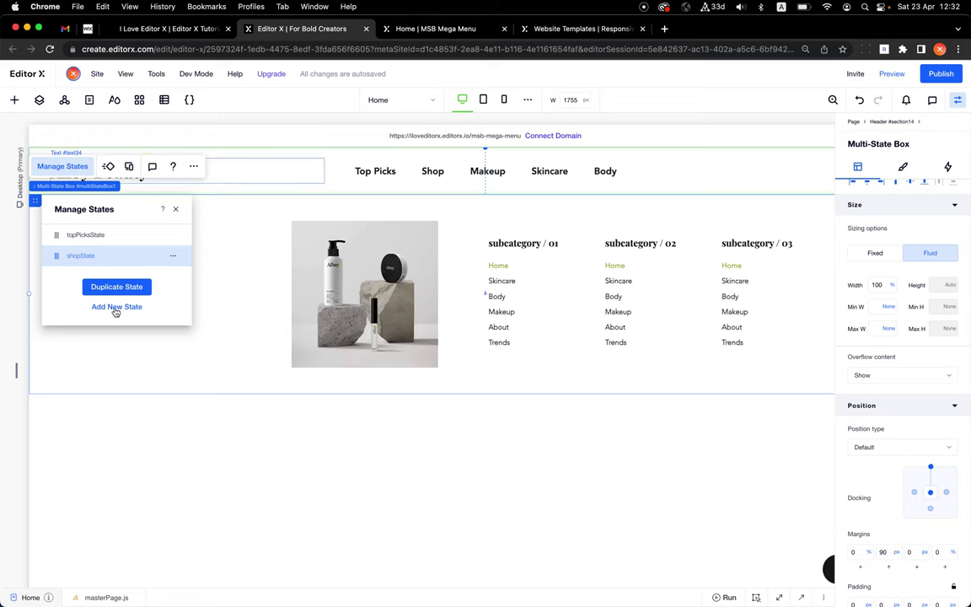
left_click(117, 308)
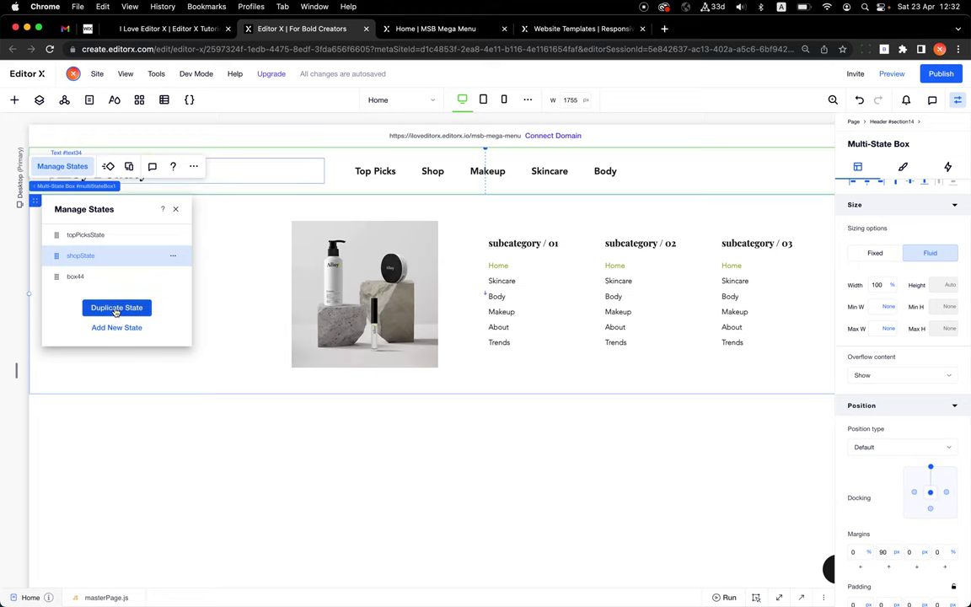
left_click(173, 277)
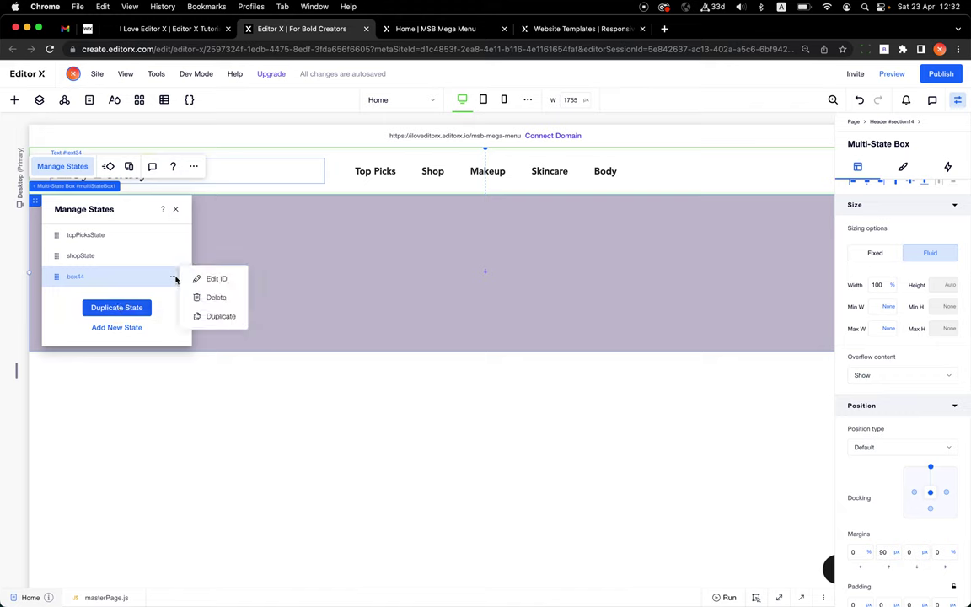
left_click(213, 279)
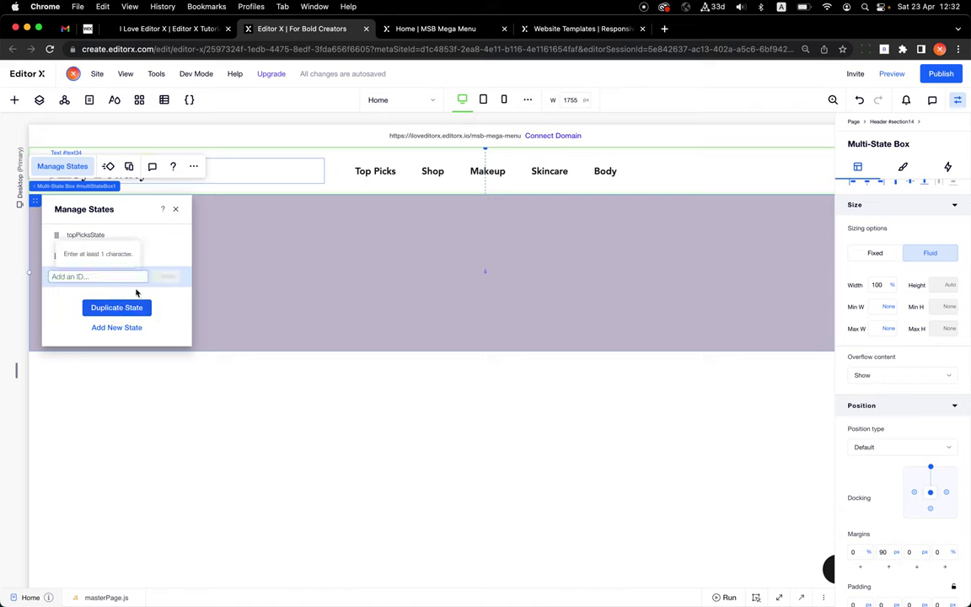
type("emptyState")
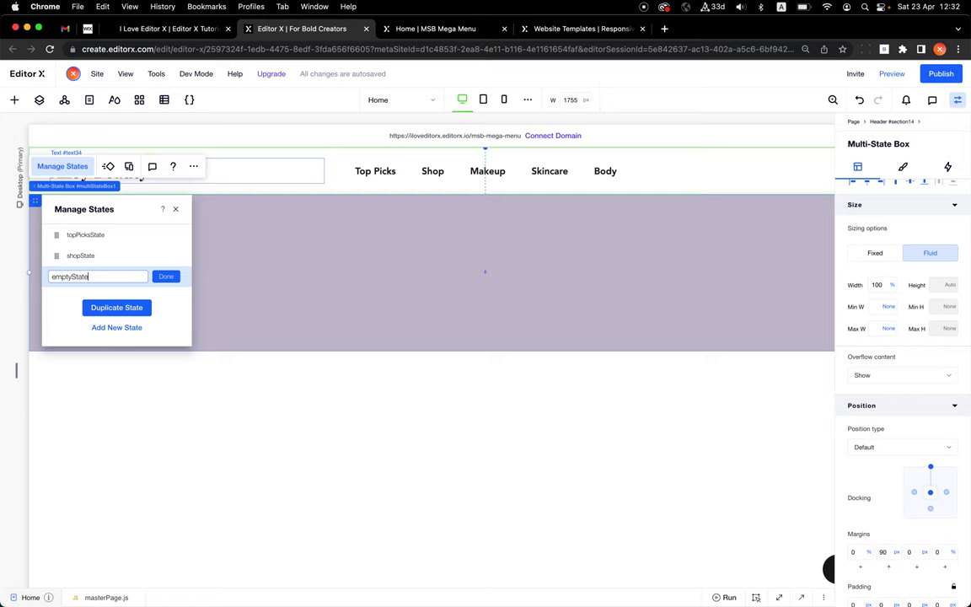
key("Return")
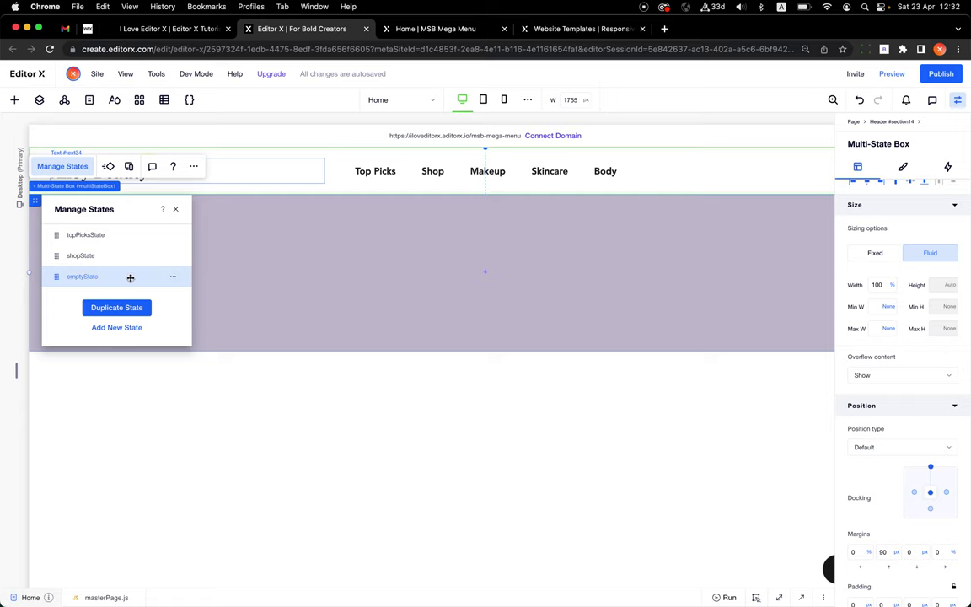
Set the emptyState container's height to 1 px.
left_click(622, 287)
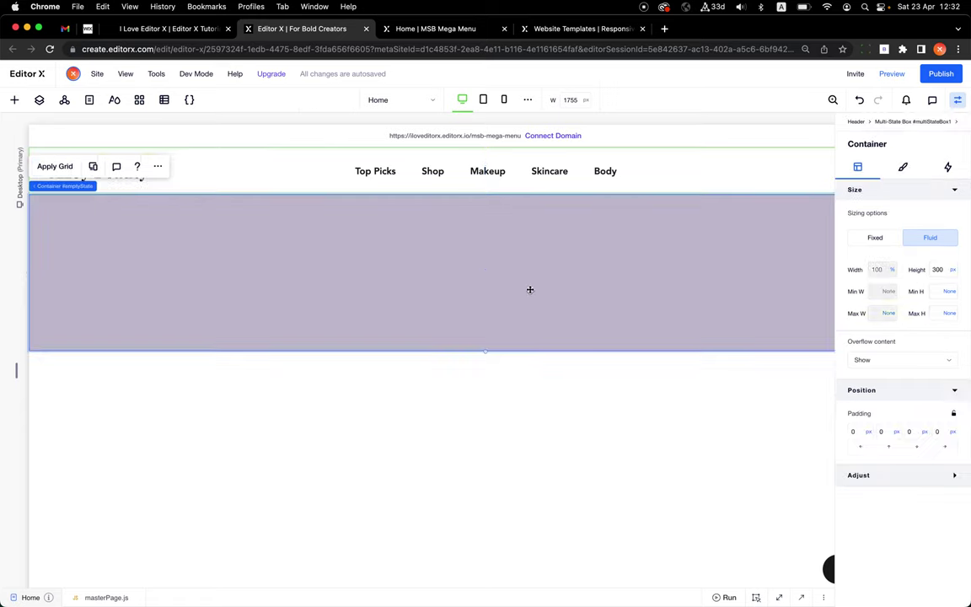
left_click(937, 270)
type("1")
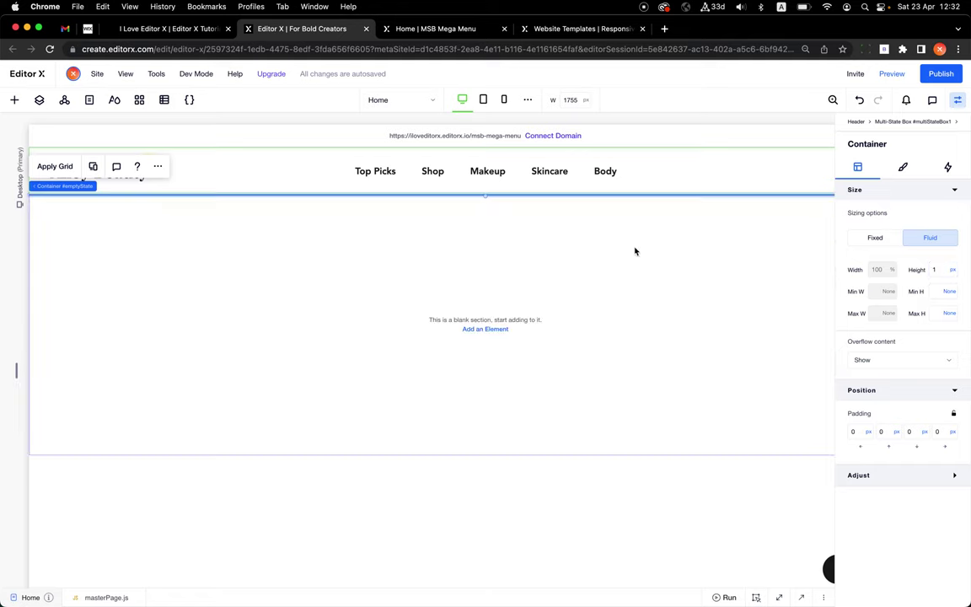
Reorder the Multi-State Box's states so that emptyState is first, ahead of topPicksState and shopState.
left_click(76, 186)
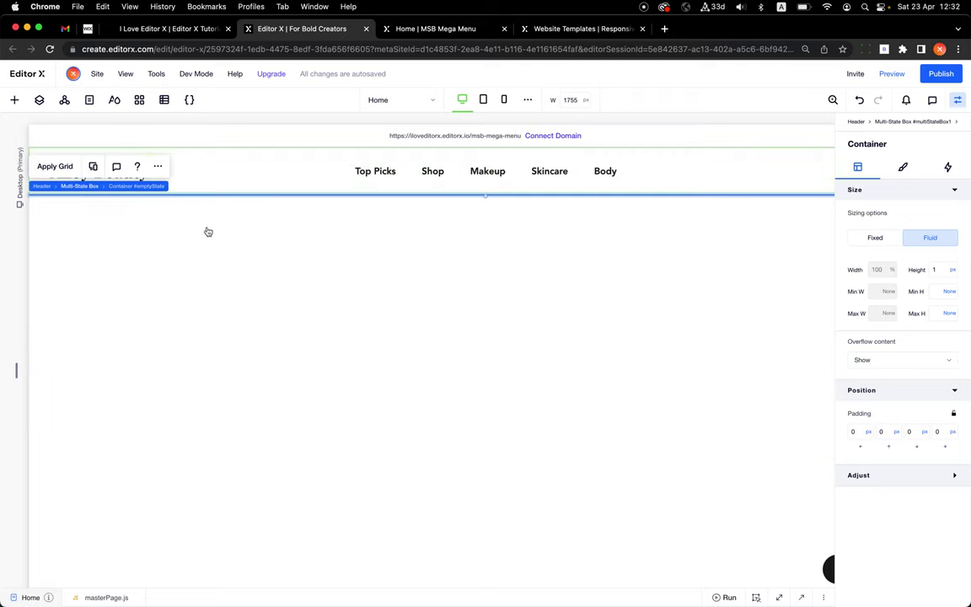
left_click(68, 167)
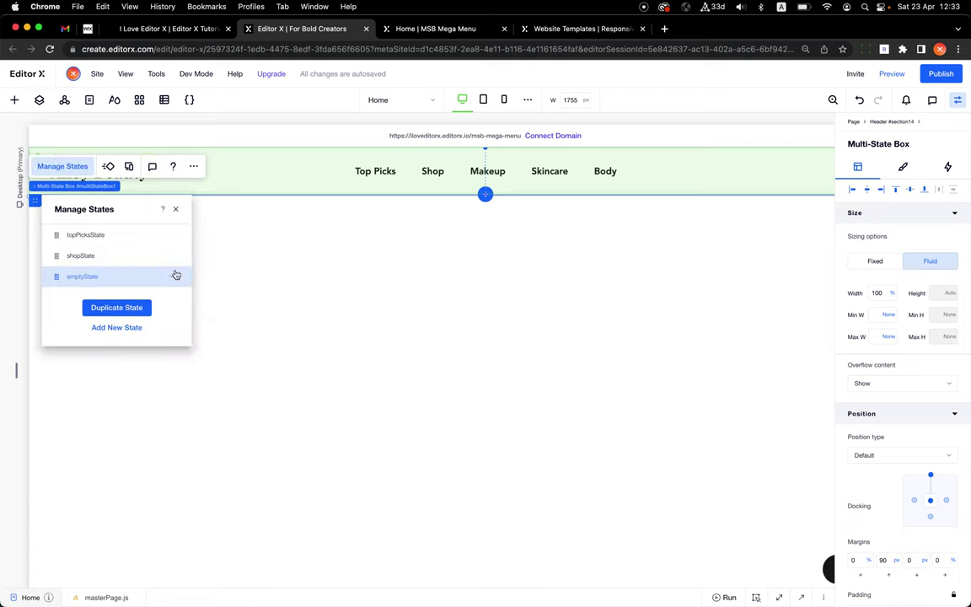
left_click_drag(56, 276, 55, 235)
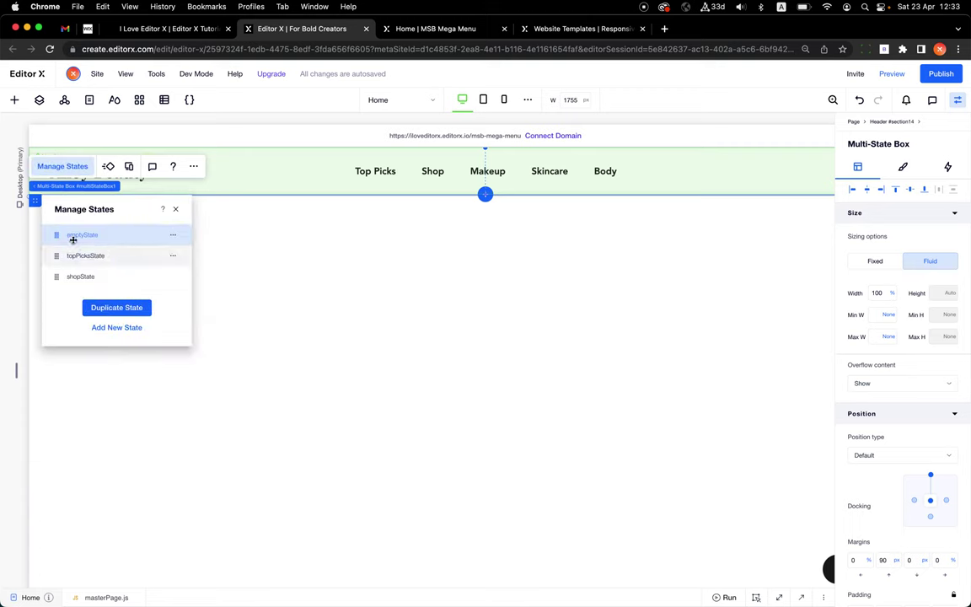
left_click(130, 234)
Publish the site and delete the blank section directly beneath the header.
left_click(940, 74)
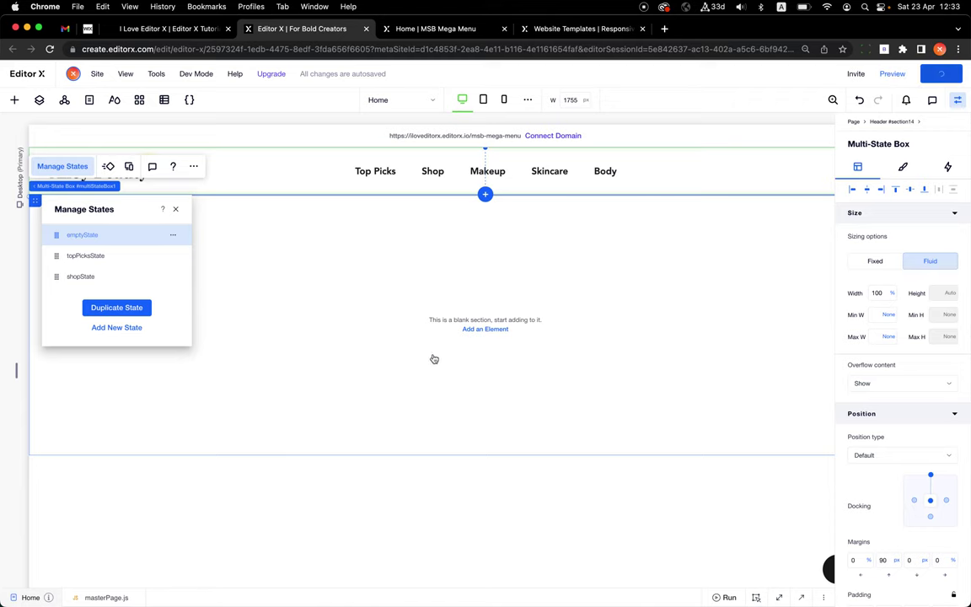
left_click(357, 378)
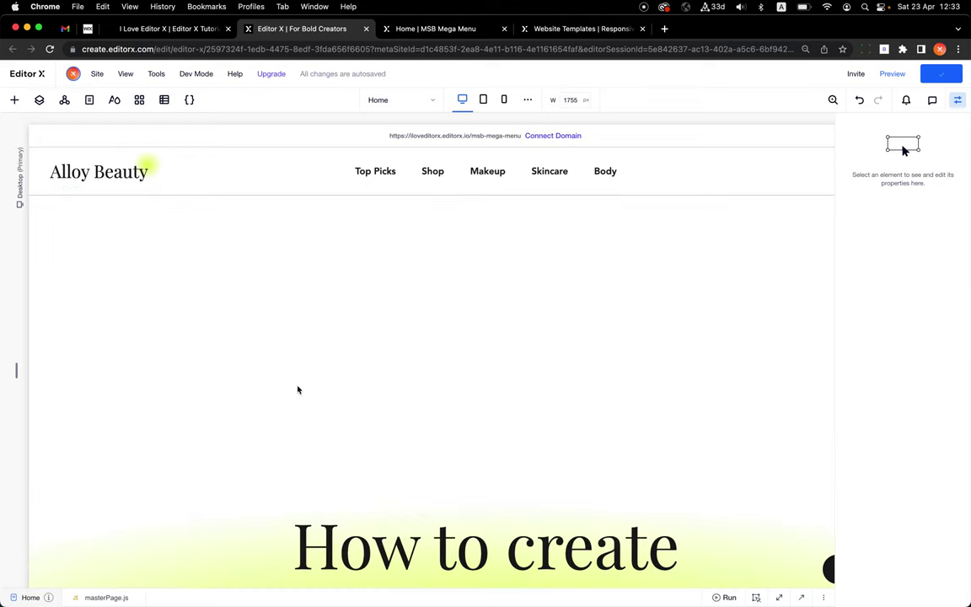
left_click(298, 390)
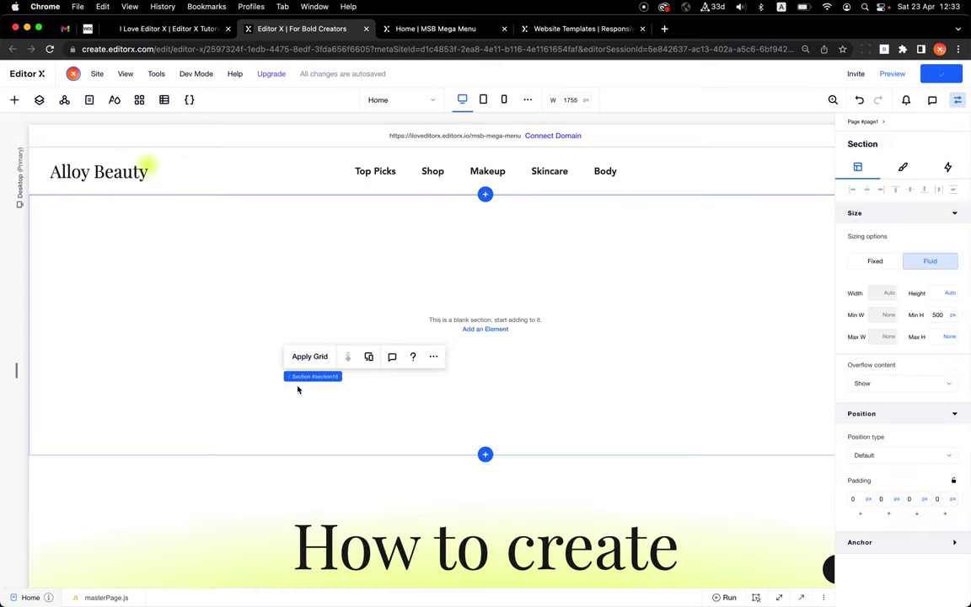
key("Delete")
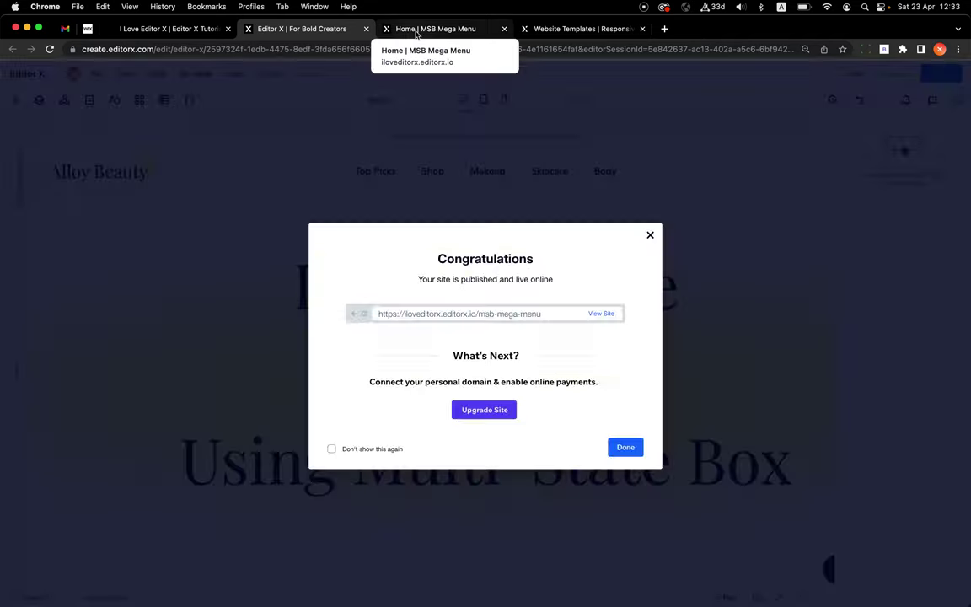
Switch to the live MSB Mega Menu page and reload it.
left_click(416, 30)
left_click(392, 49)
key("Return")
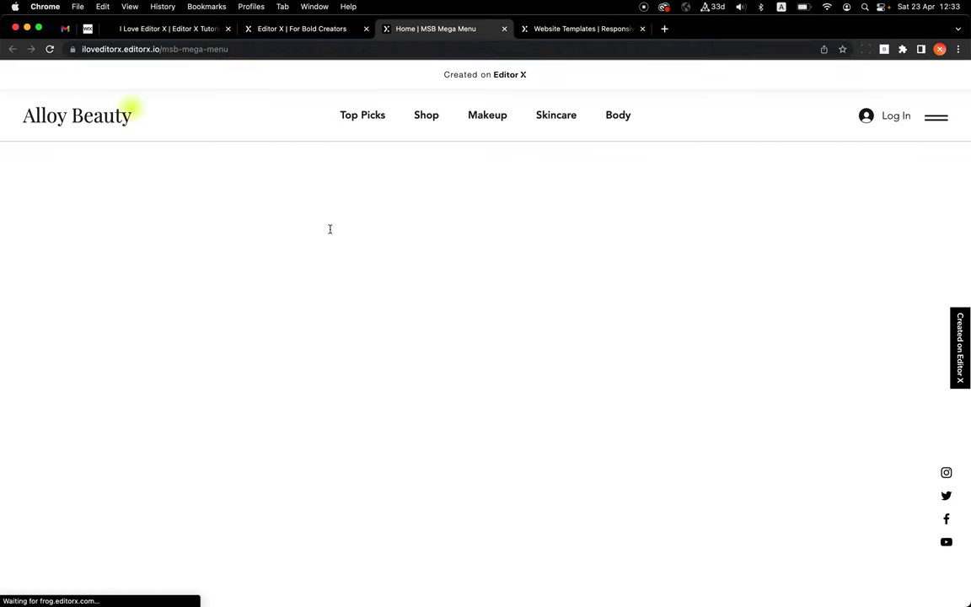
key("super+r")
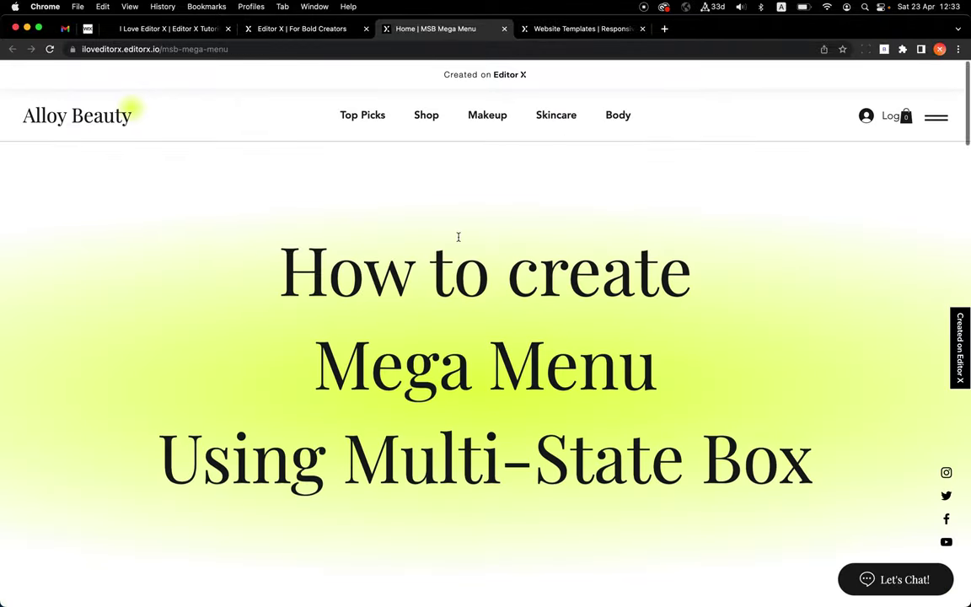
Scroll through the live page and open the Shop mega menu to check how it overlays the content.
scroll(459, 241, "down", 5)
scroll(458, 241, "down", 10)
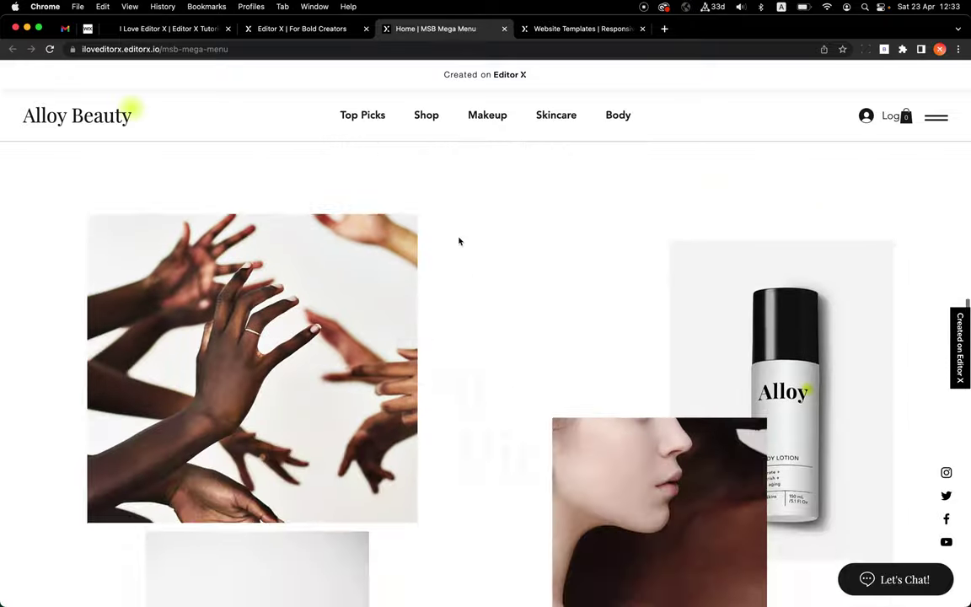
scroll(459, 239, "up", 5)
scroll(459, 239, "up", 6)
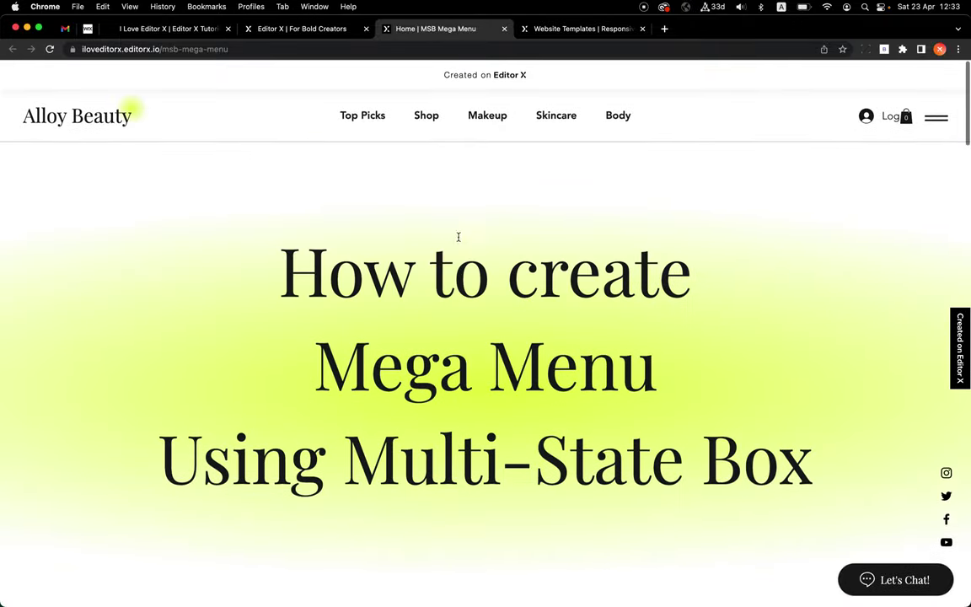
scroll(458, 236, "down", 2)
mouse_move(420, 119)
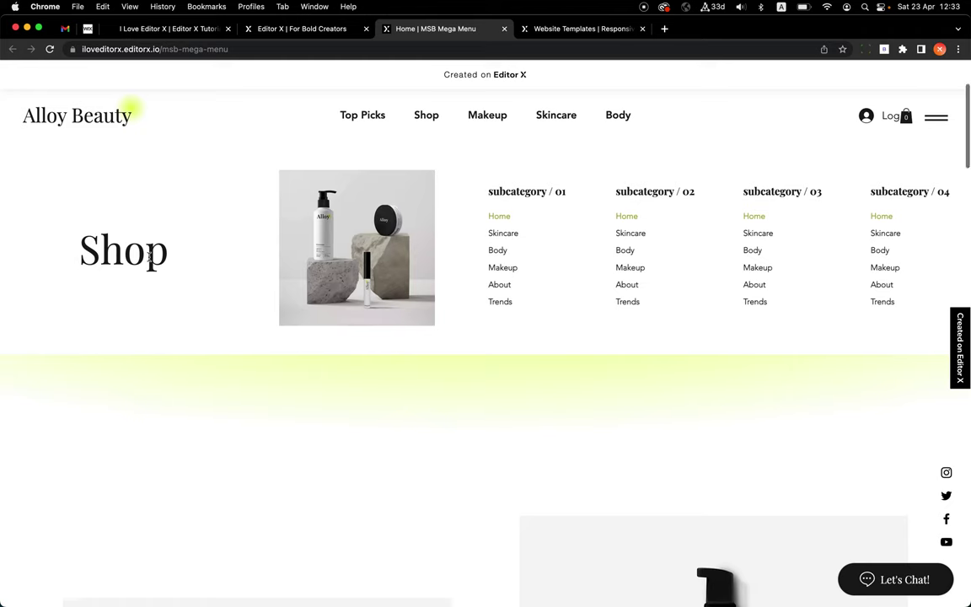
scroll(150, 260, "up", 2)
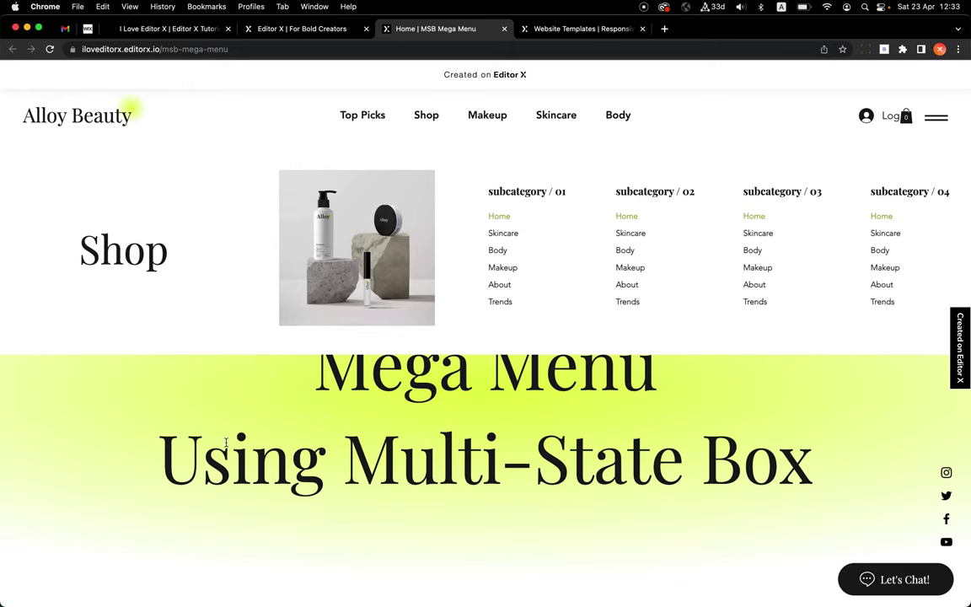
Return to the editor, select the header's Top Picks button and maximize the code panel.
left_click(302, 28)
left_click(249, 152)
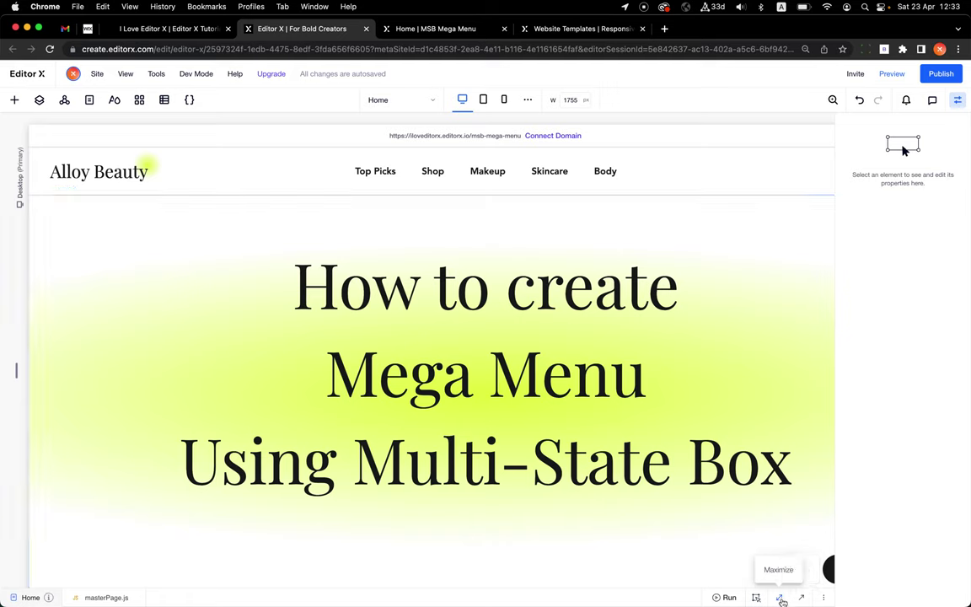
left_click(377, 171)
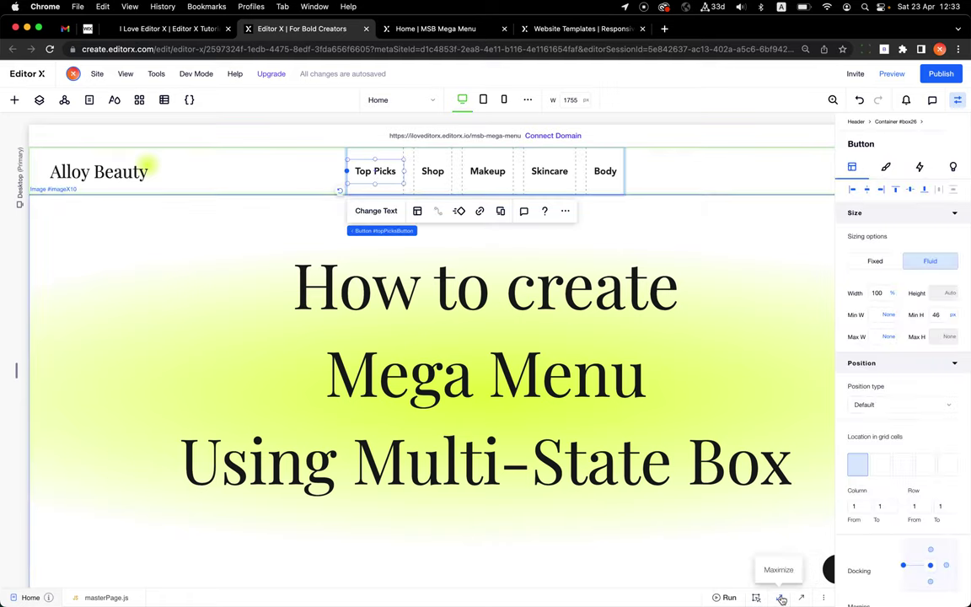
left_click(779, 596)
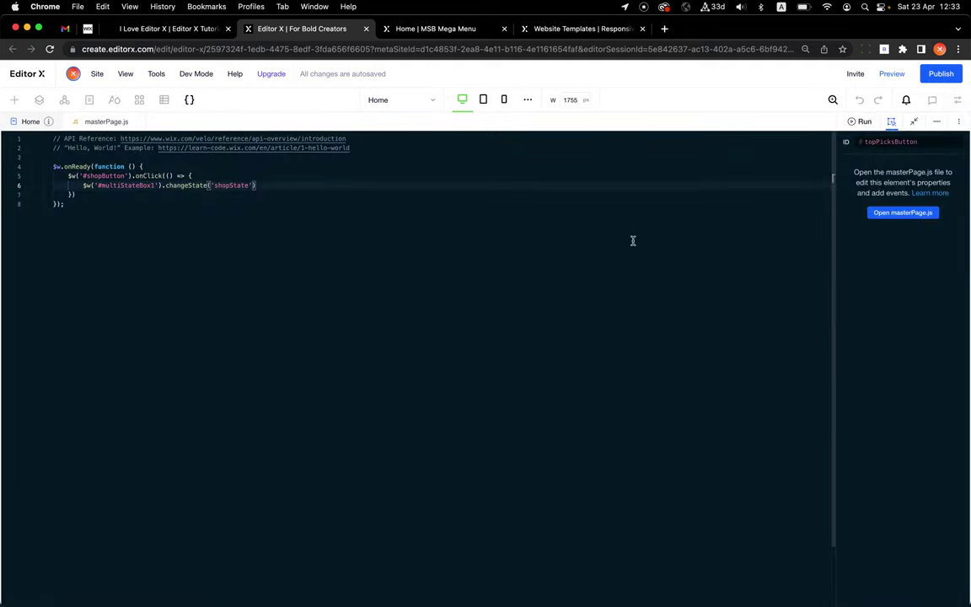
Copy the shopButton onClick handler and remove it from the Home page's $w.onReady function, leaving an empty line.
left_click(93, 194)
left_click_drag(93, 195, 150, 167)
key("super+c")
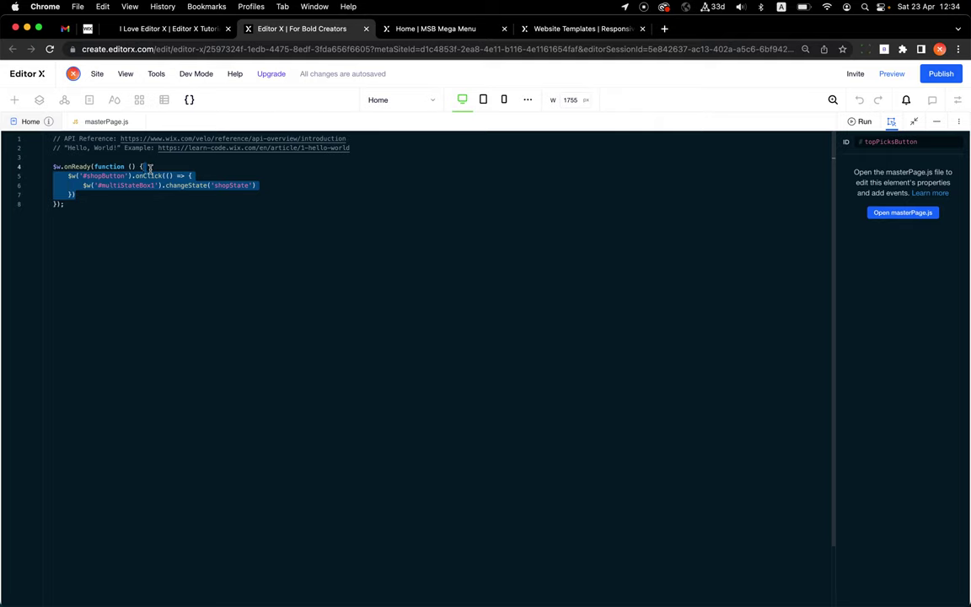
key("BackSpace")
key("Return")
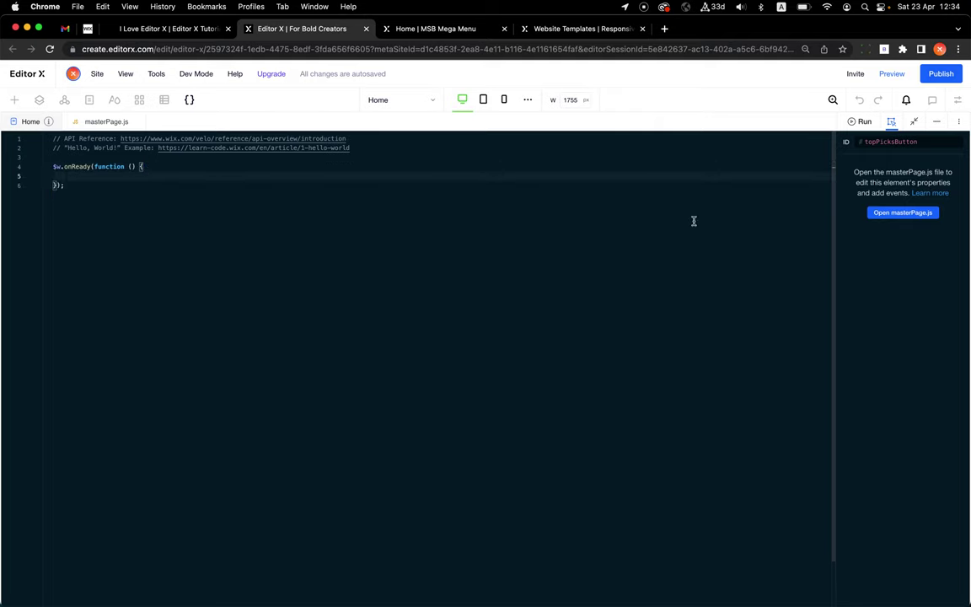
Open masterPage.js to access topPicksButton's event handlers, and check the header menu on the live page.
left_click(893, 213)
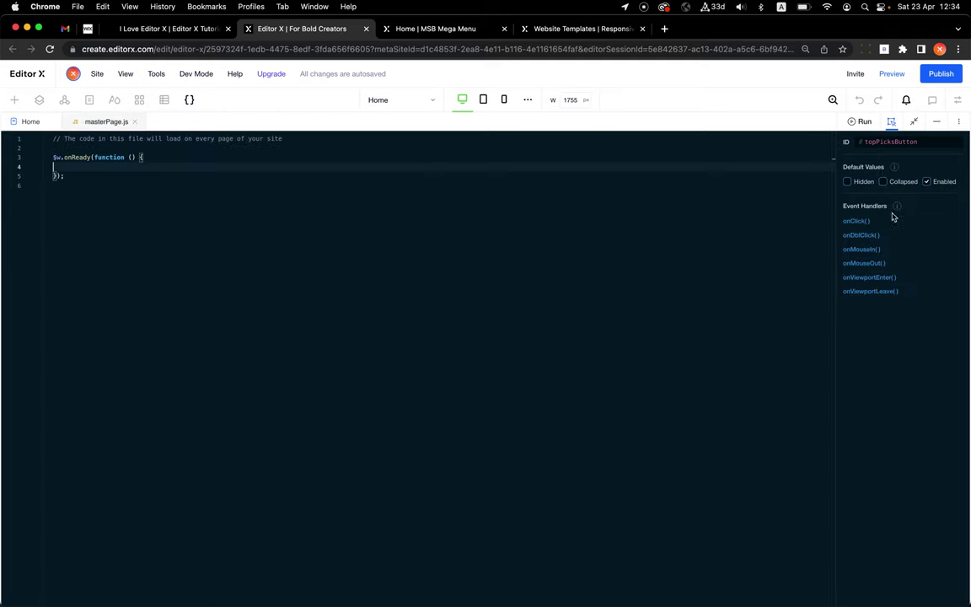
left_click(416, 35)
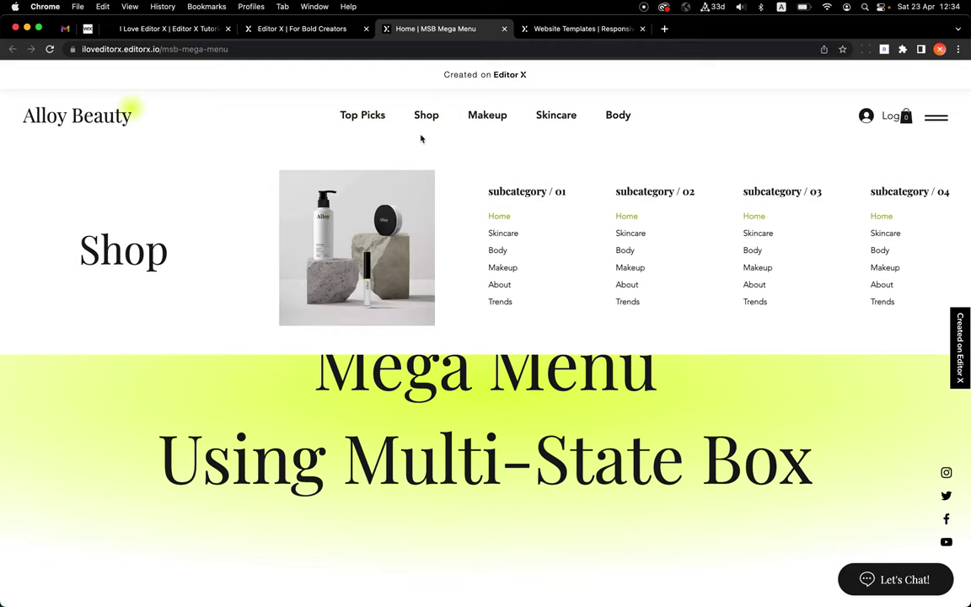
left_click(263, 31)
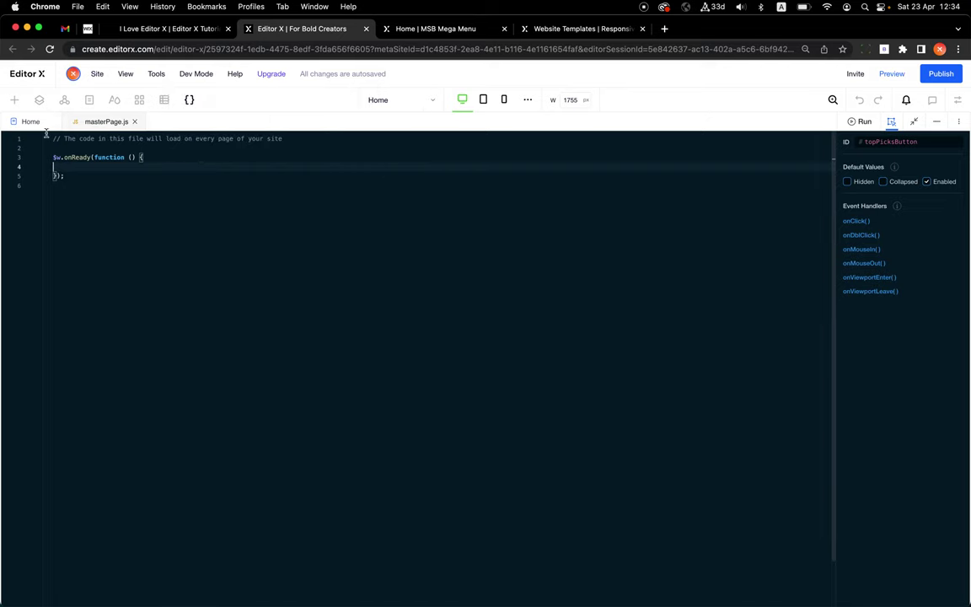
Add an empty function named initMegaMenu() below the $w.onReady block in masterPage.js.
left_click(95, 183)
left_click(118, 166)
left_click(160, 202)
key("Return")
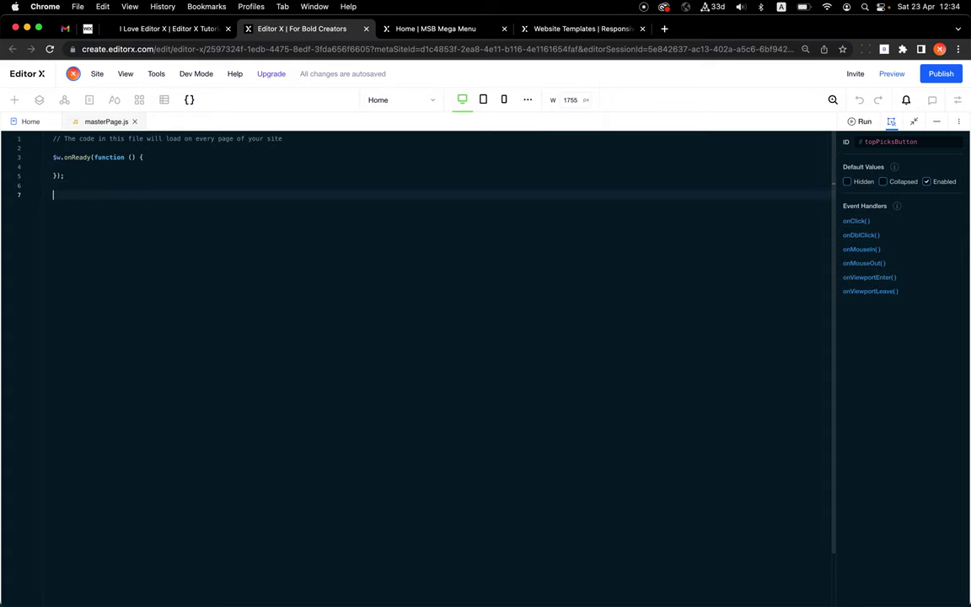
type("function")
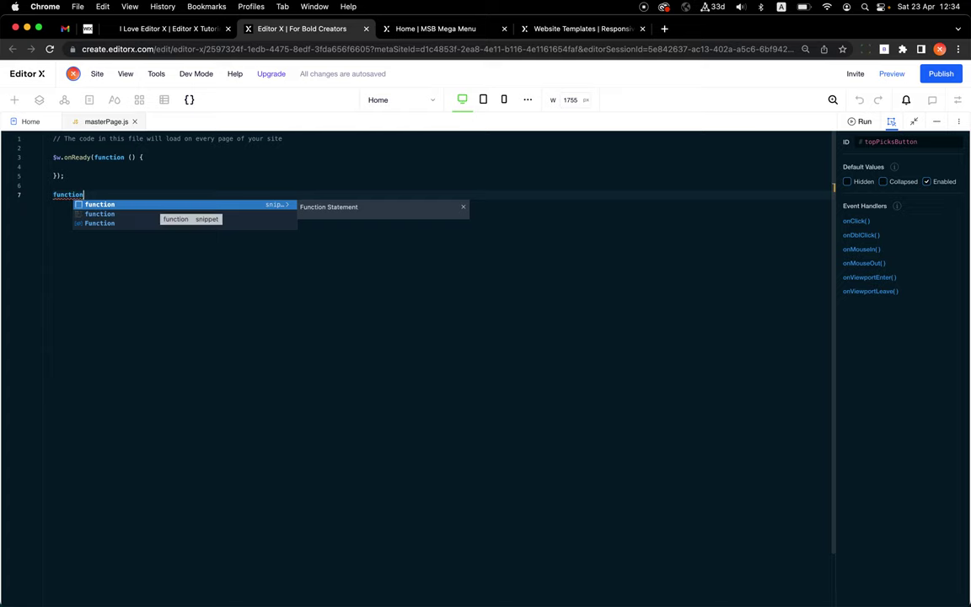
key("Escape")
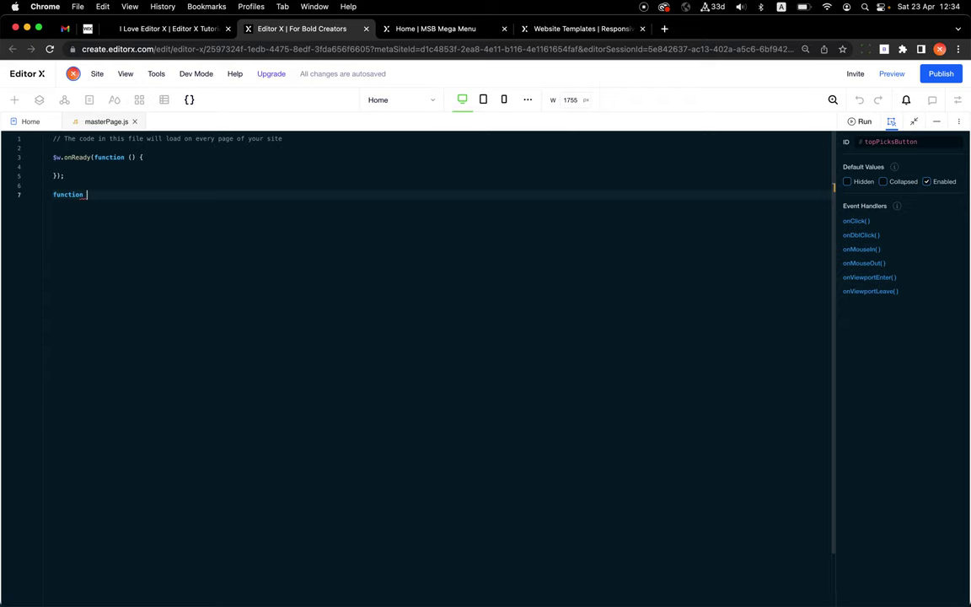
type("initMegaMenu() {")
key("Return")
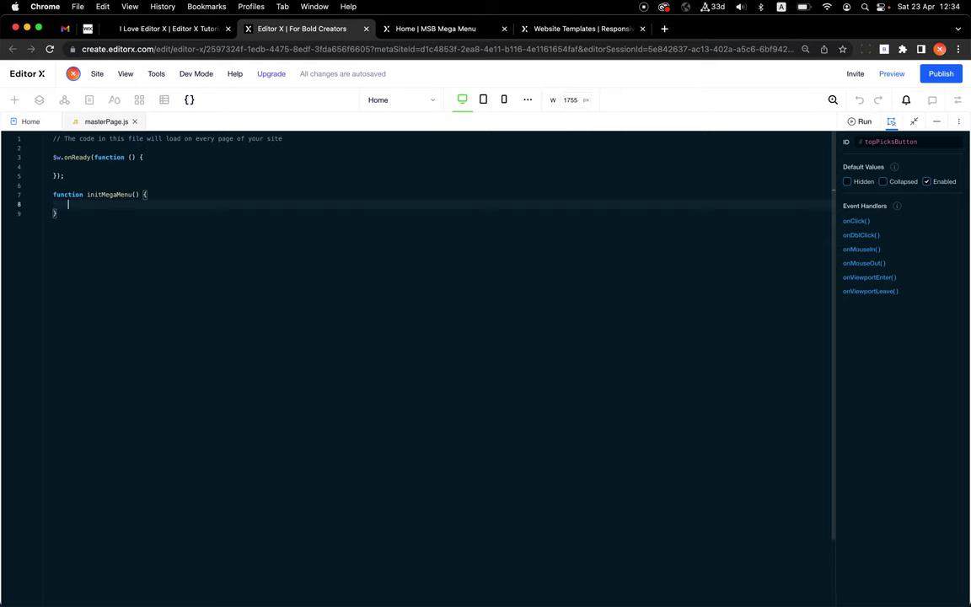
Paste the copied shopButton onClick handler into initMegaMenu() and review its changeState line, including the multiStateBox1 and shopState references.
key("super+v")
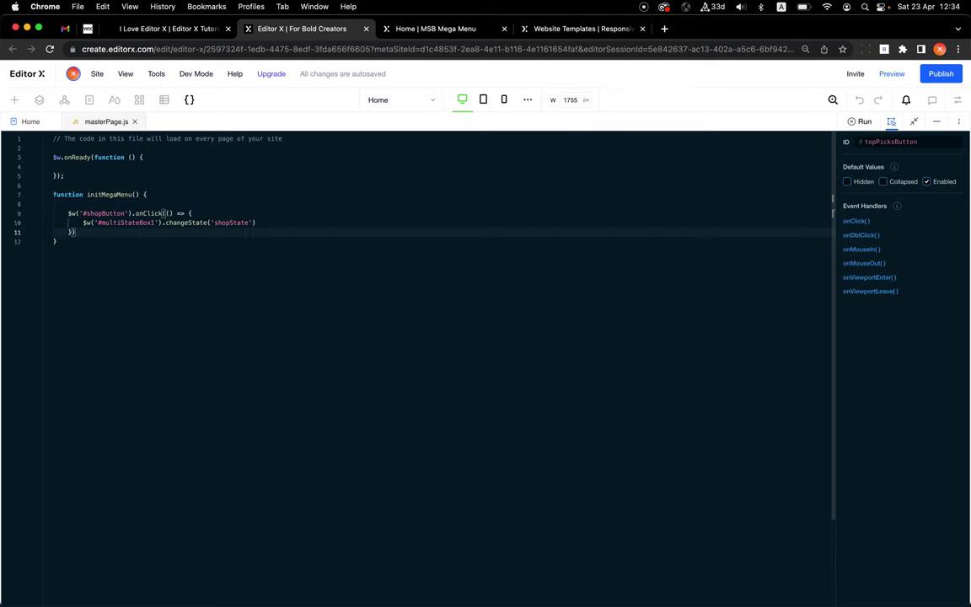
key("Up")
key("Up")
key("Up")
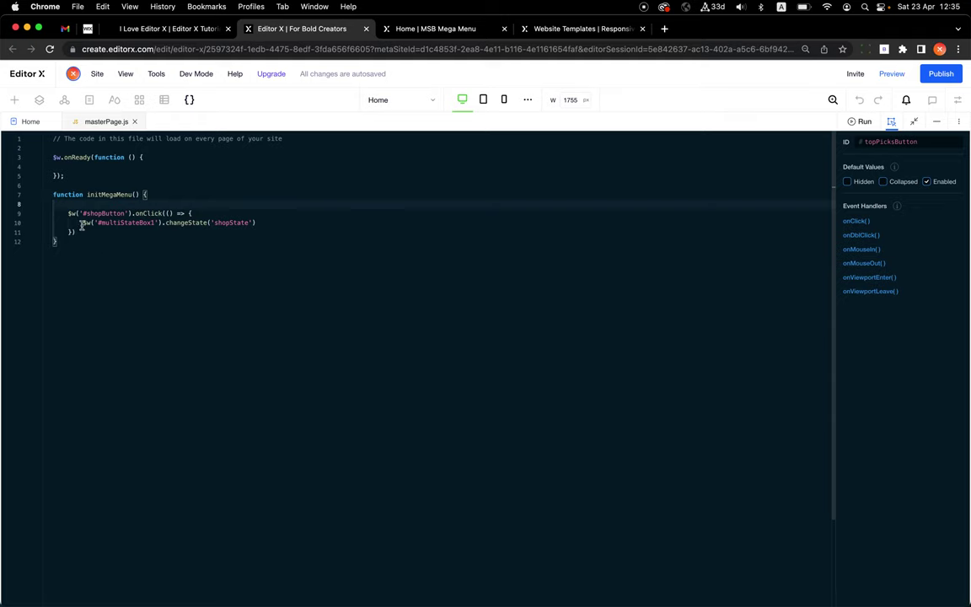
left_click_drag(82, 223, 262, 225)
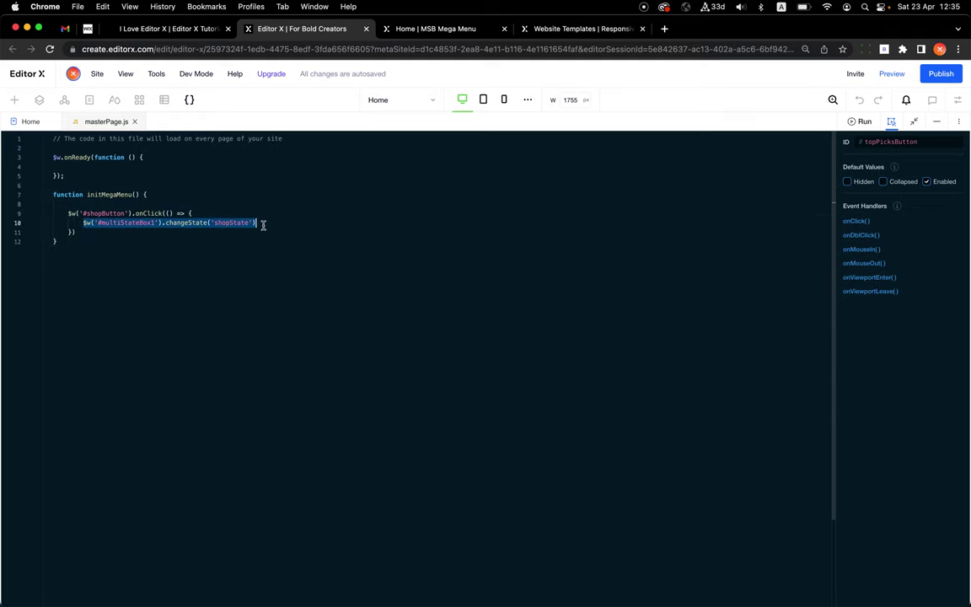
double_click(113, 222)
double_click(232, 222)
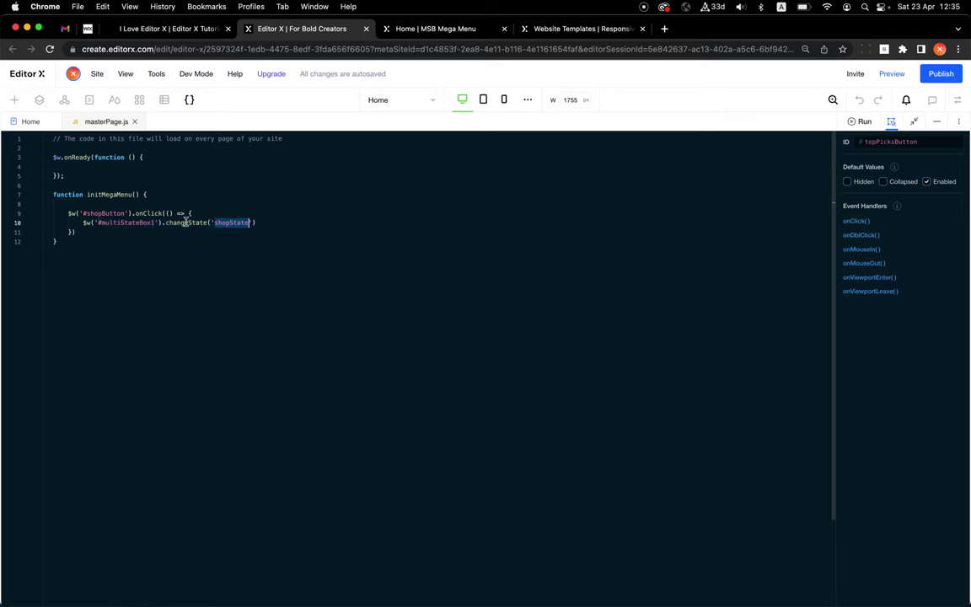
double_click(129, 223)
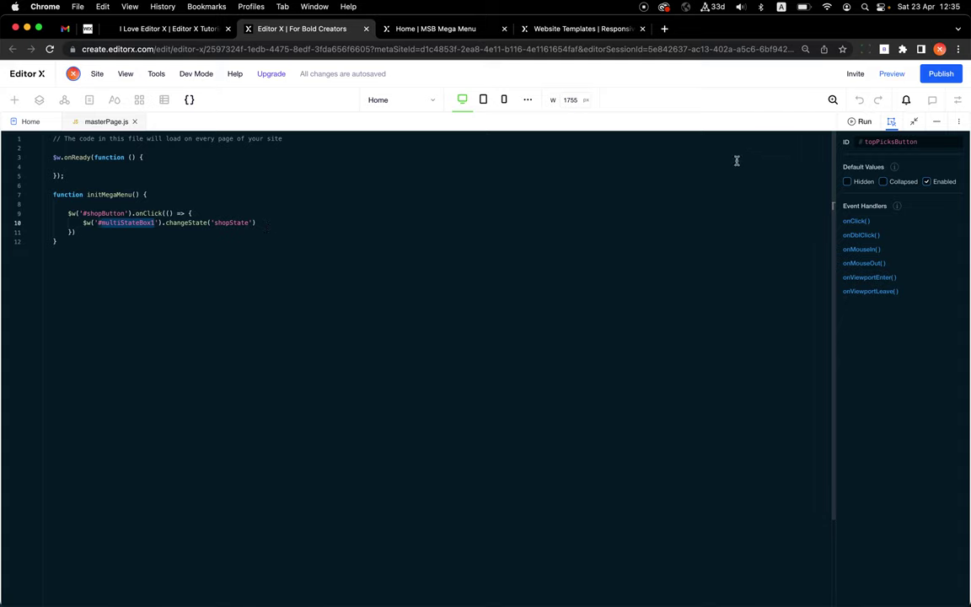
Select the header's Multi-State Box through the layers, switch the display of element IDs, and return to the maximized masterPage.js code.
left_click(934, 125)
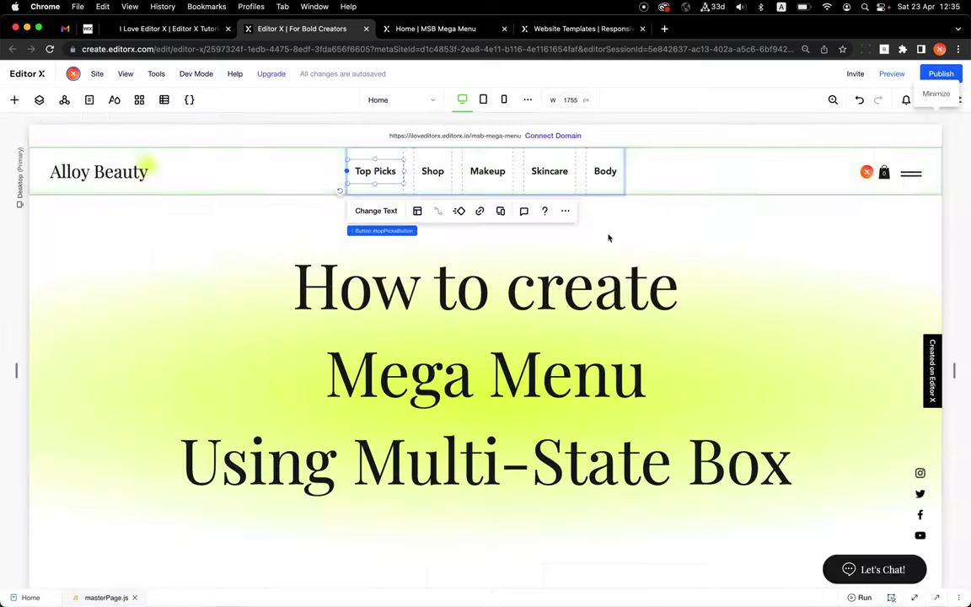
left_click(39, 99)
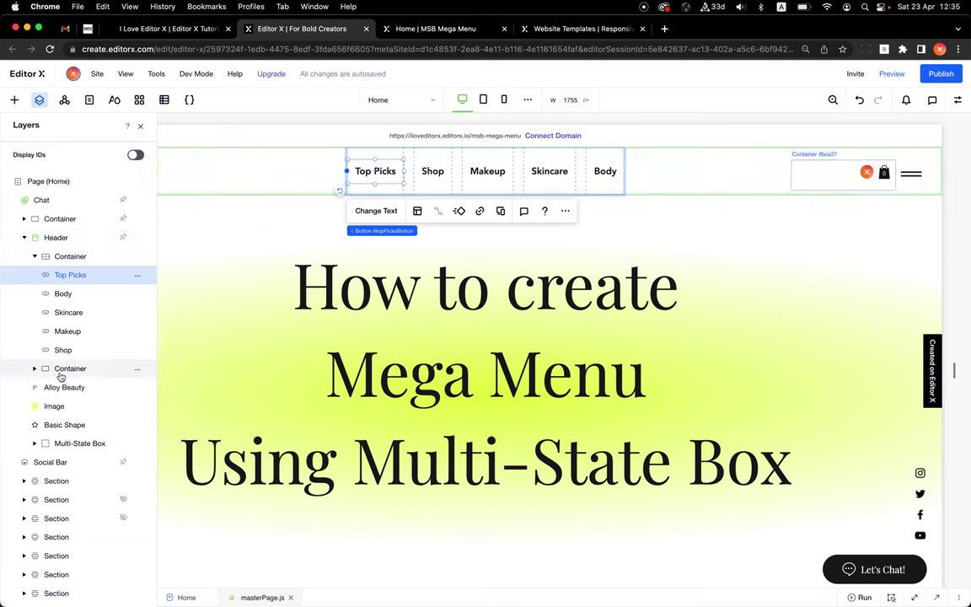
left_click(88, 442)
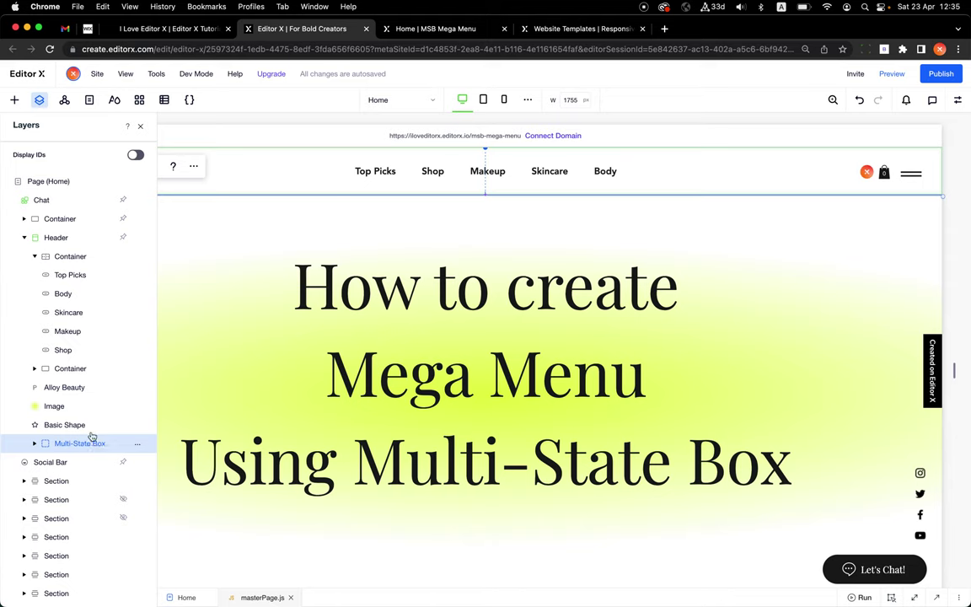
left_click(134, 155)
left_click(915, 597)
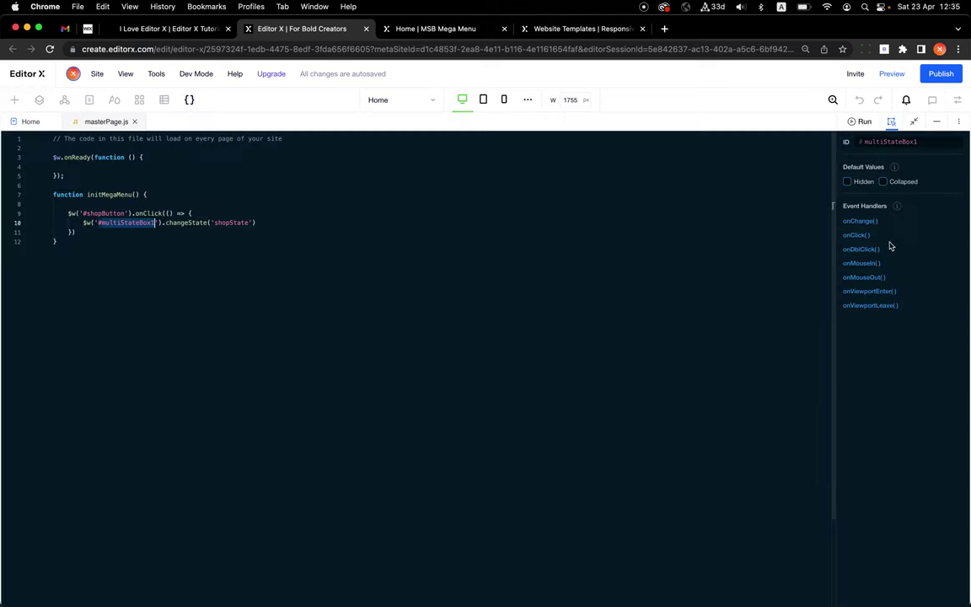
Rename the Multi-State Box's ID to megaMenumultiStateBox1.
double_click(933, 141)
key("Left")
type("mega")
key("Delete")
type("M")
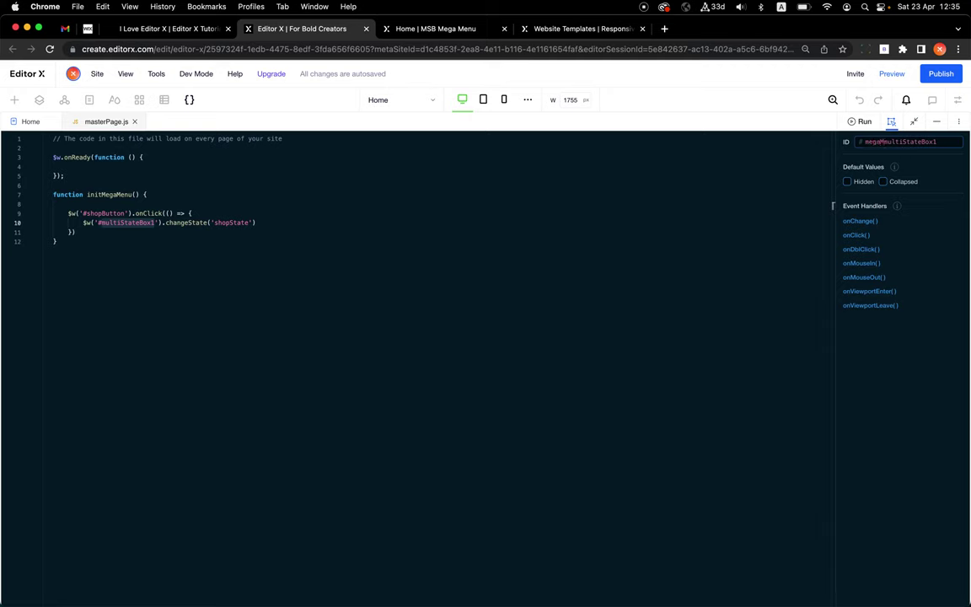
type("enu")
key("Return")
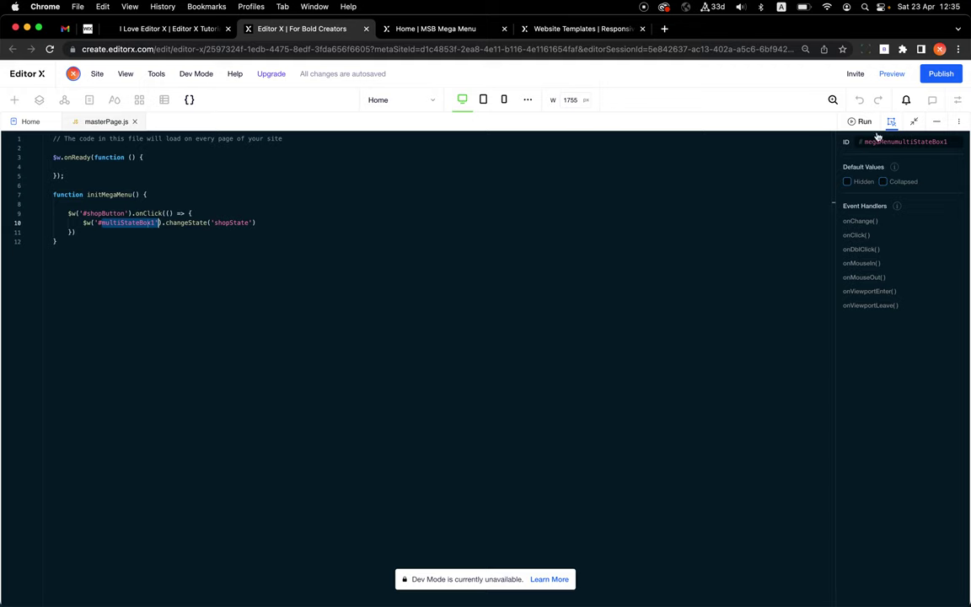
Open the Multi-State Box's ID for editing and select its text.
left_click(896, 142)
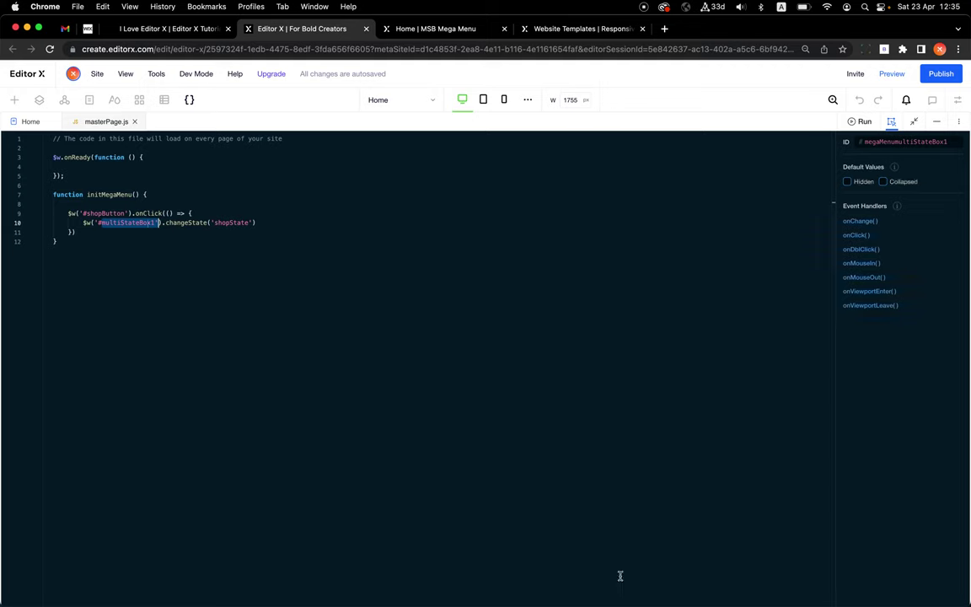
double_click(906, 141)
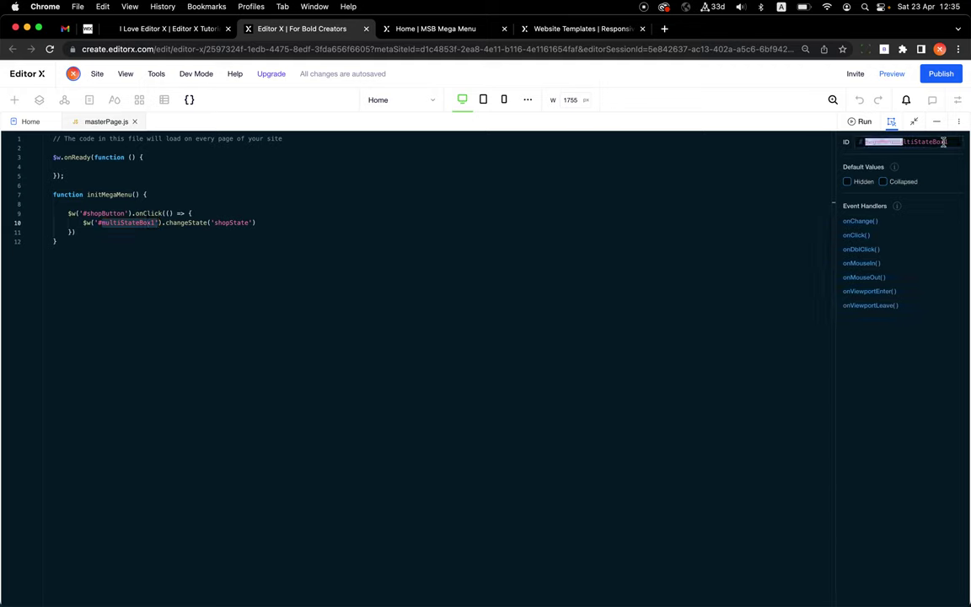
Set the multi-state box's ID to megaMenuMultiStateBox and use that ID in the changeState line of the code.
left_click(894, 142)
key("Return")
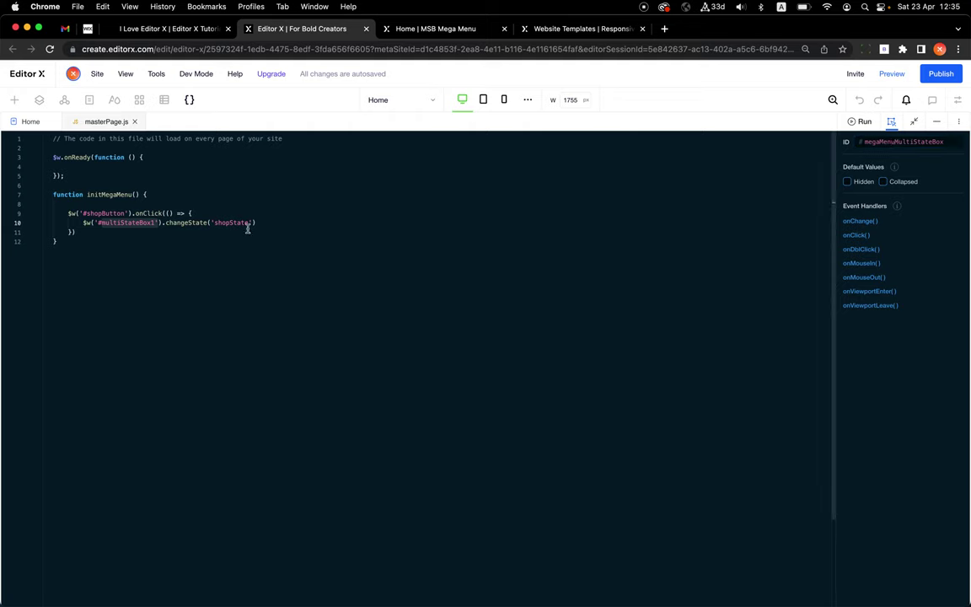
double_click(139, 223)
type("megaMenuMultiStateBox")
Add an empty function named openRelevantMenu() below initMegaMenu in masterPage.js.
left_click(122, 249)
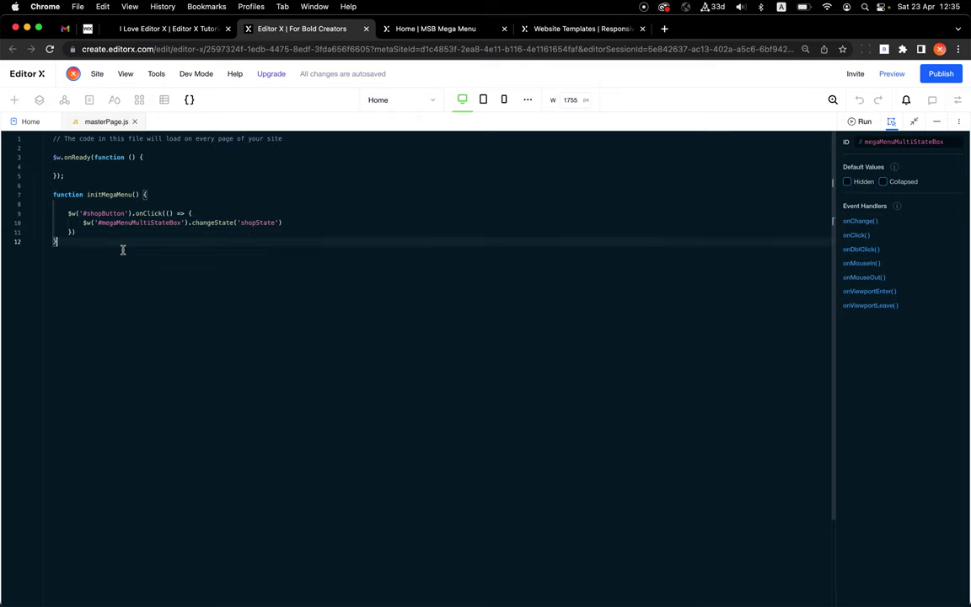
key("Return")
key("Return")
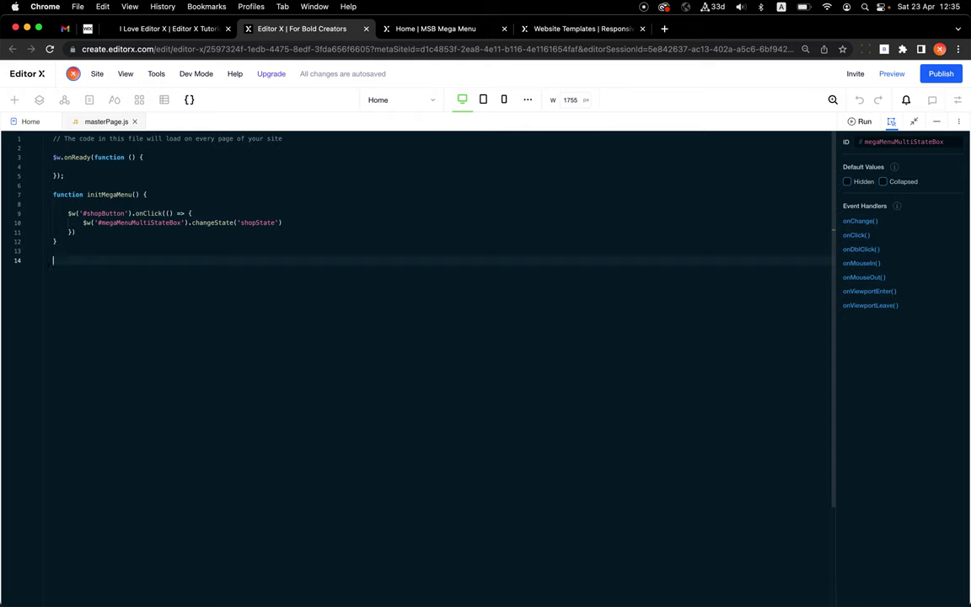
type("function openRelevantMenu")
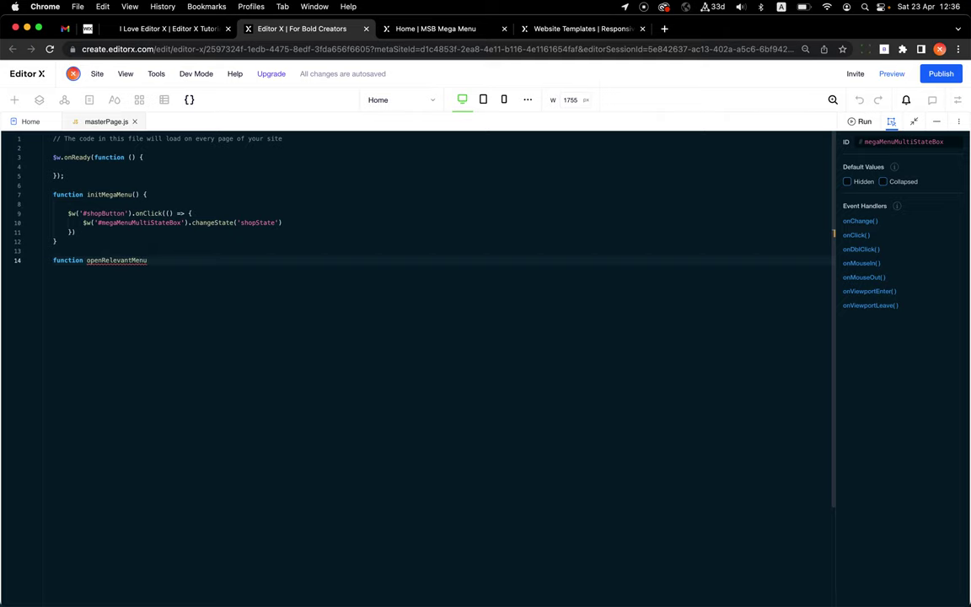
type("() {")
key("Return")
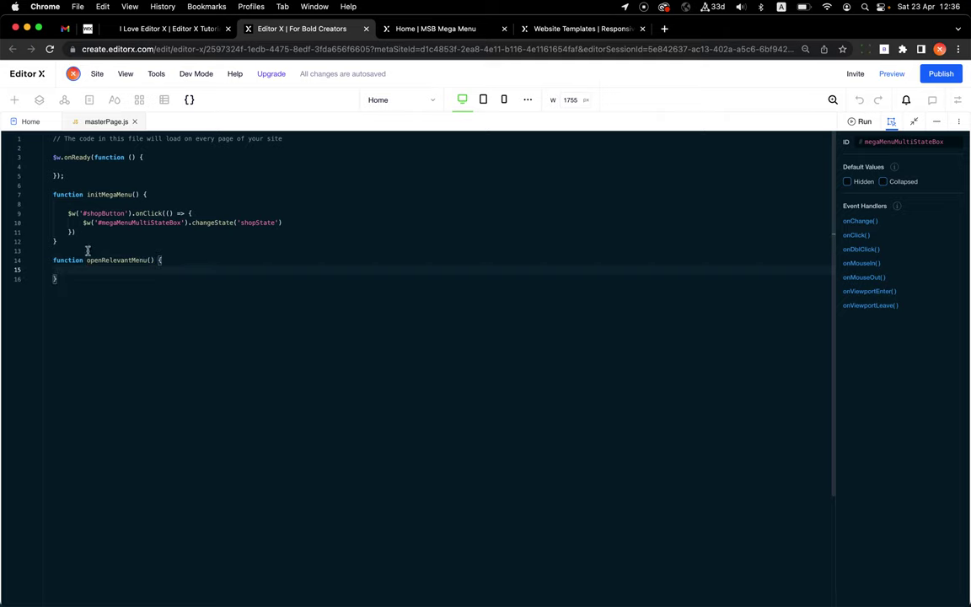
Move the megaMenuMultiStateBox changeState line from the shopButton click handler into the body of openRelevantMenu.
left_click_drag(81, 223, 313, 220)
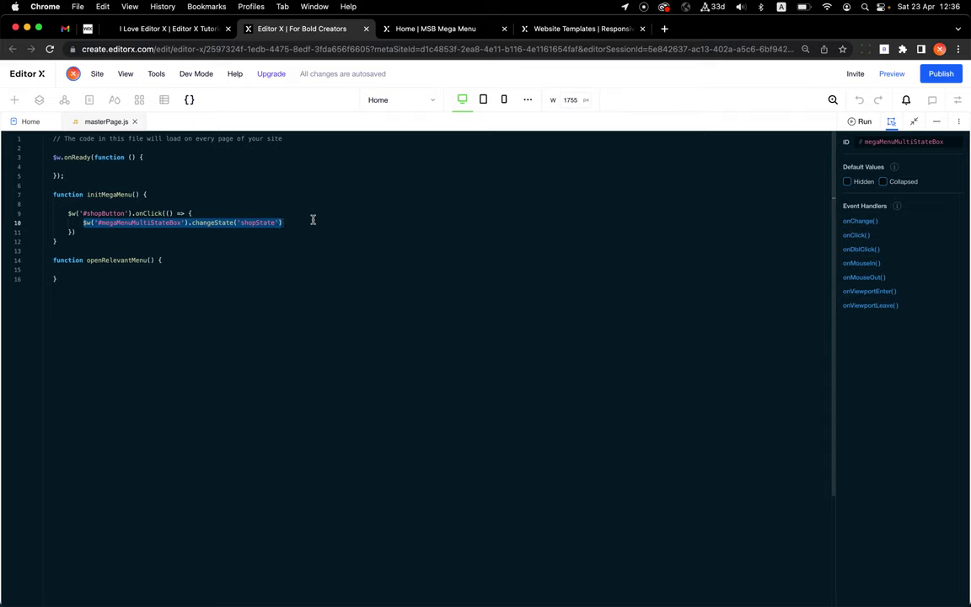
key("ctrl+x")
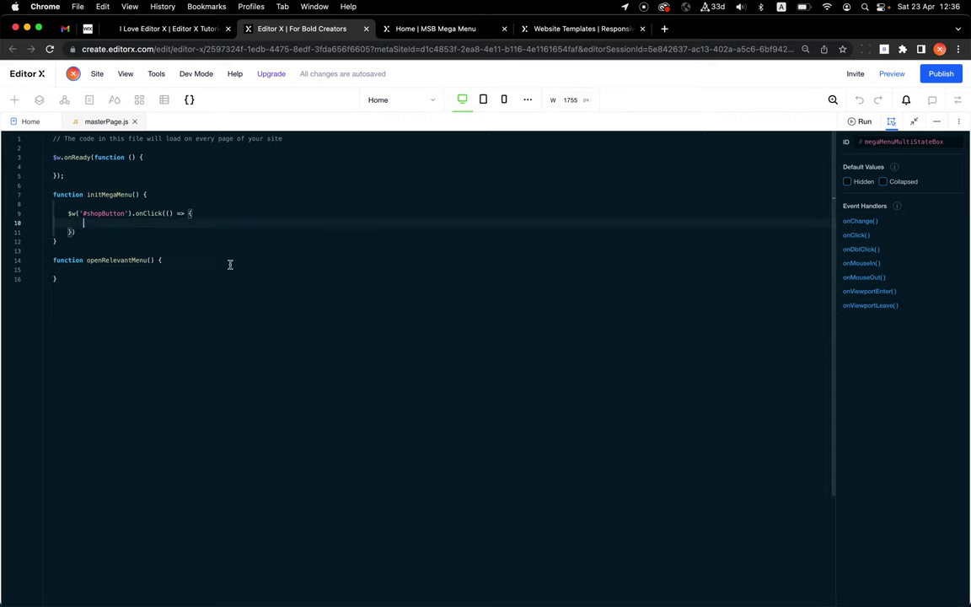
left_click(156, 270)
key("ctrl+v")
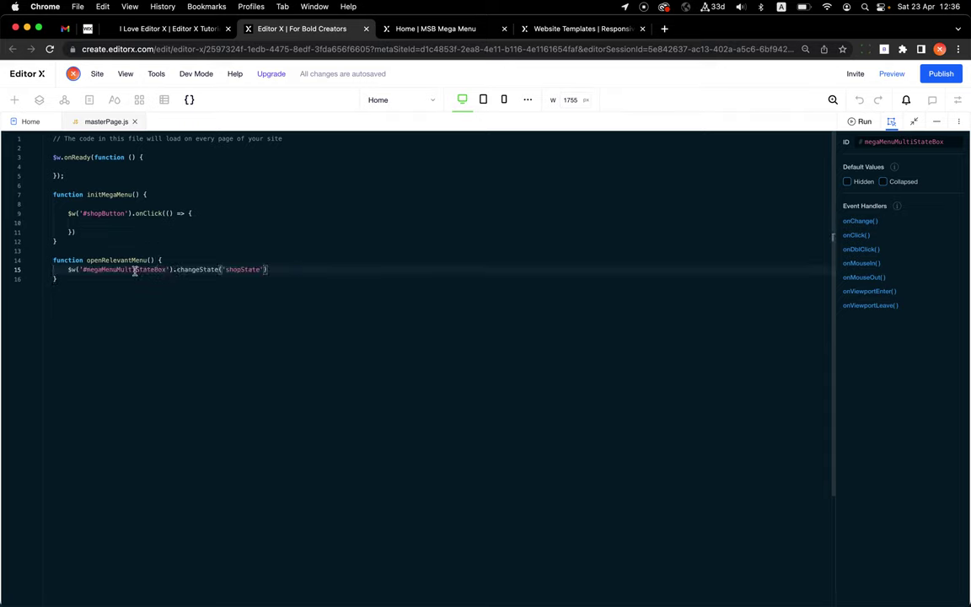
Add a parameter named state to the openRelevantMenu function.
double_click(244, 269)
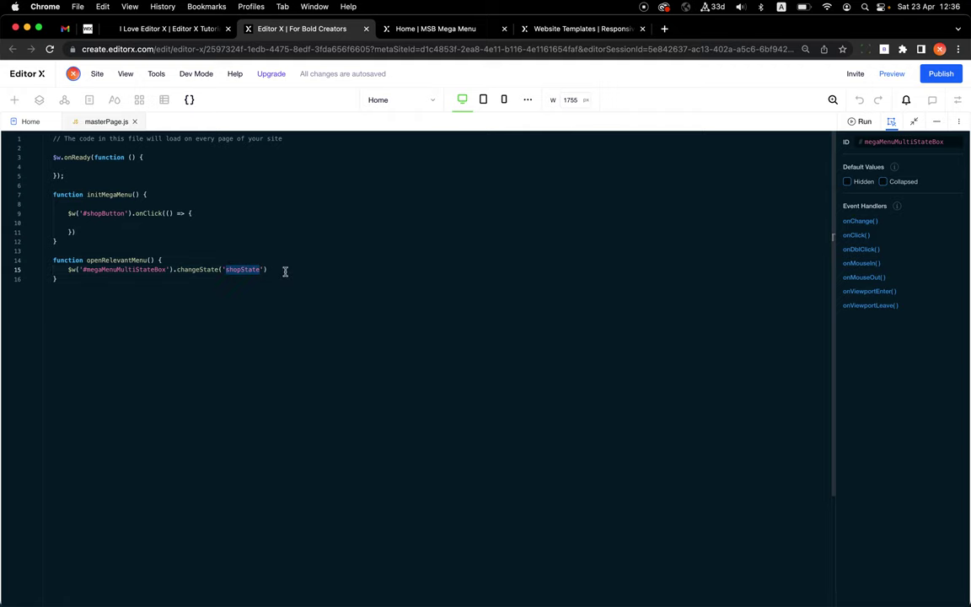
left_click(151, 260)
type("state")
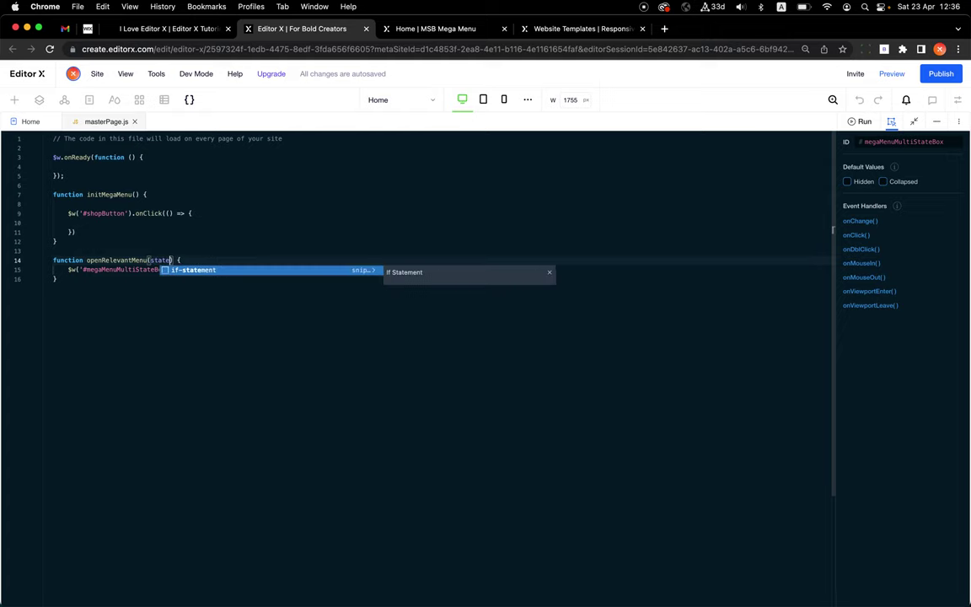
key("Escape")
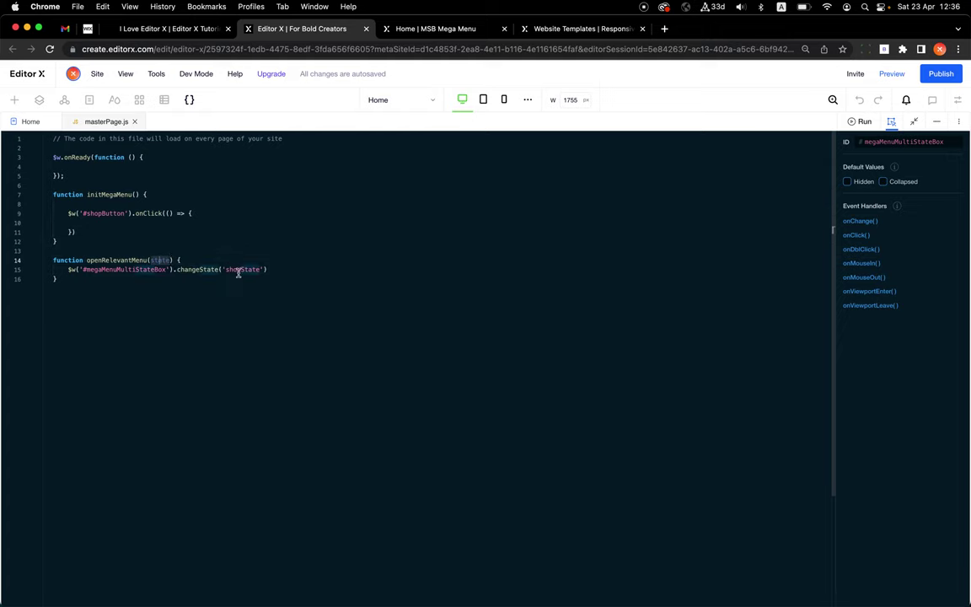
Replace the hard-coded 'shopState' argument of changeState with the state parameter and end the line with a semicolon.
left_click(247, 269)
key("alt+shift+Right")
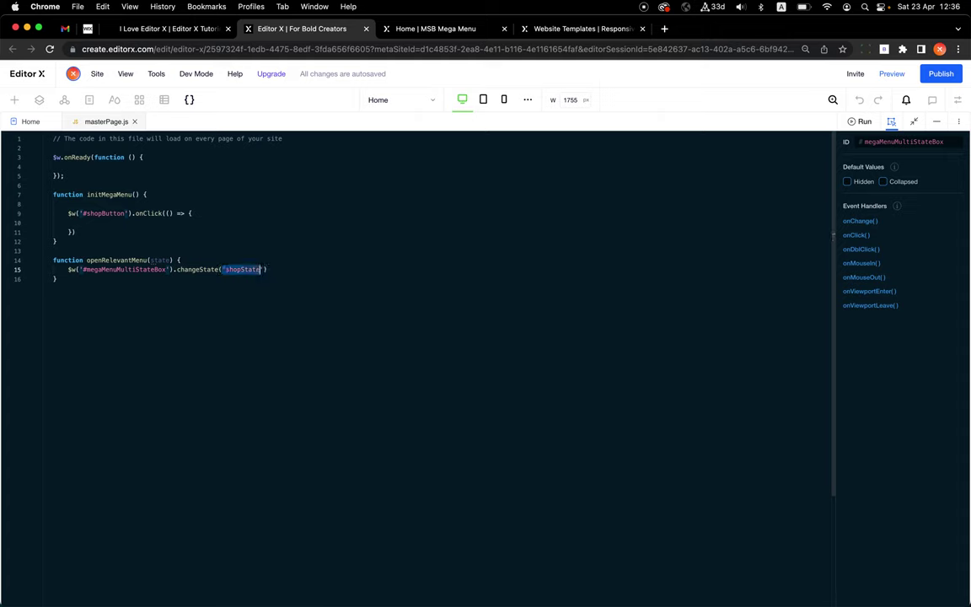
key("Left")
type("state")
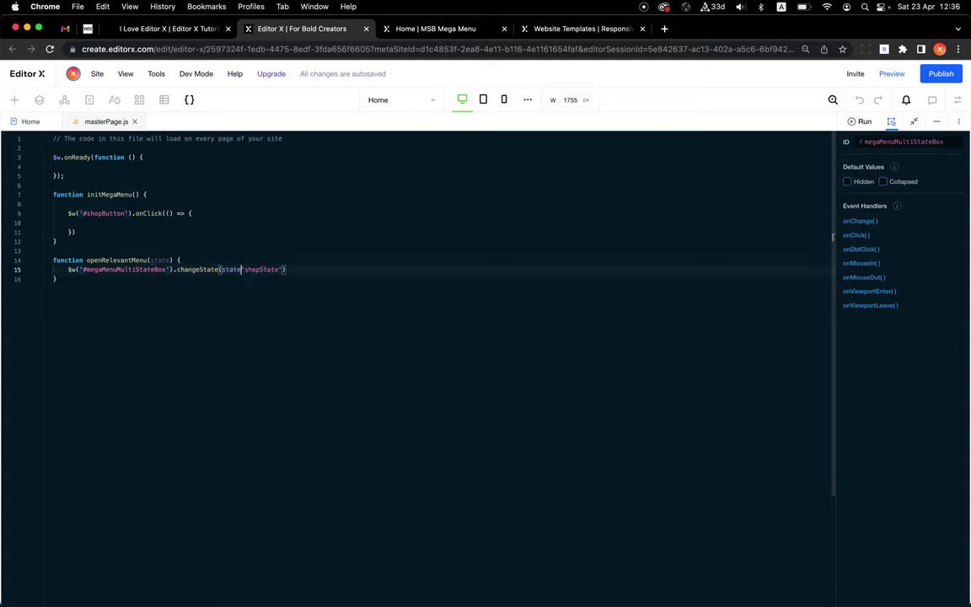
key("alt+shift+Right")
key("BackSpace")
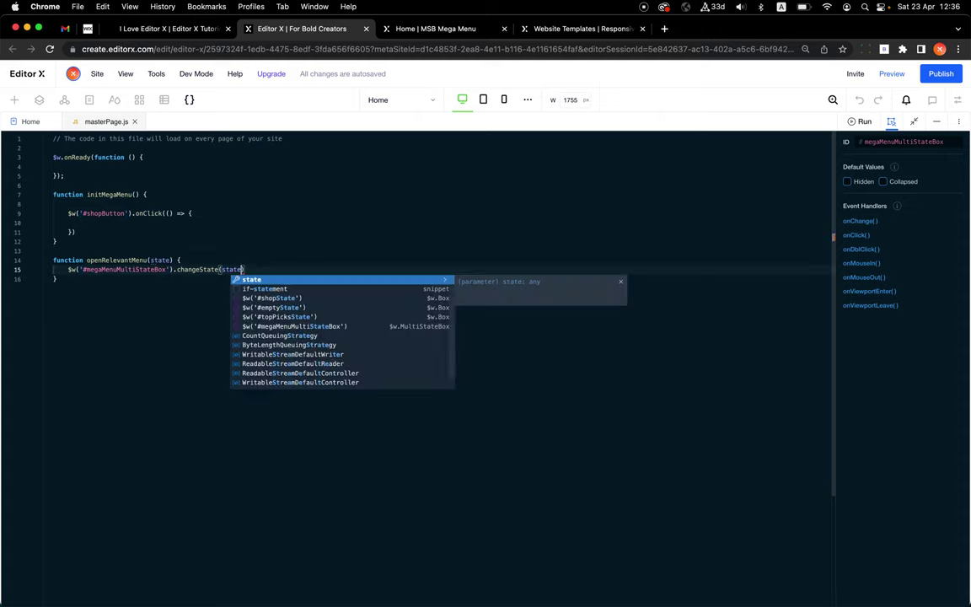
type(");")
Call openRelevantMenu('shopState') inside the shopButton click handler.
left_click(159, 223)
mouse_move(65, 213)
left_mouse_down()
mouse_move(151, 211)
mouse_move(56, 205)
left_mouse_up()
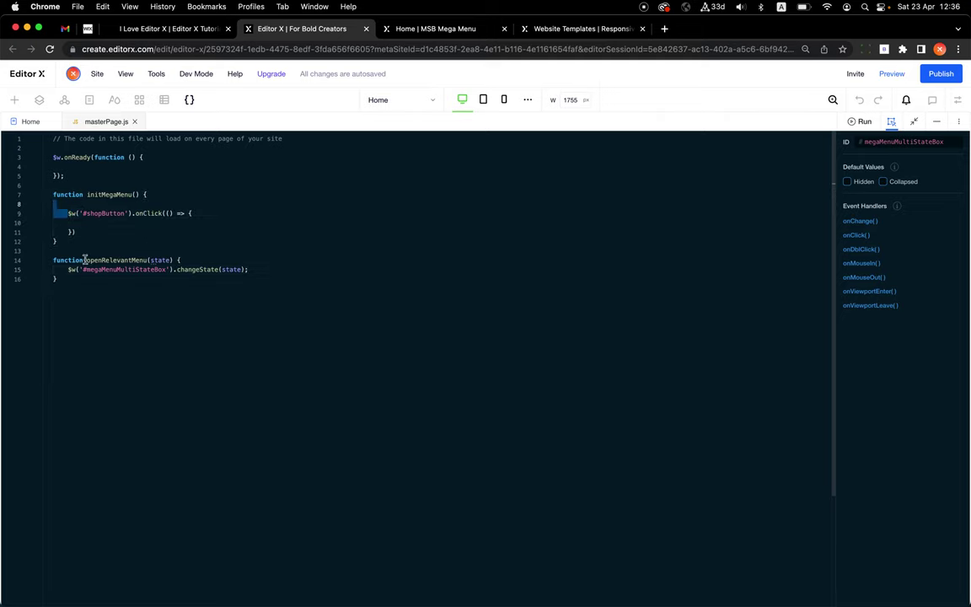
left_click_drag(86, 261, 173, 260)
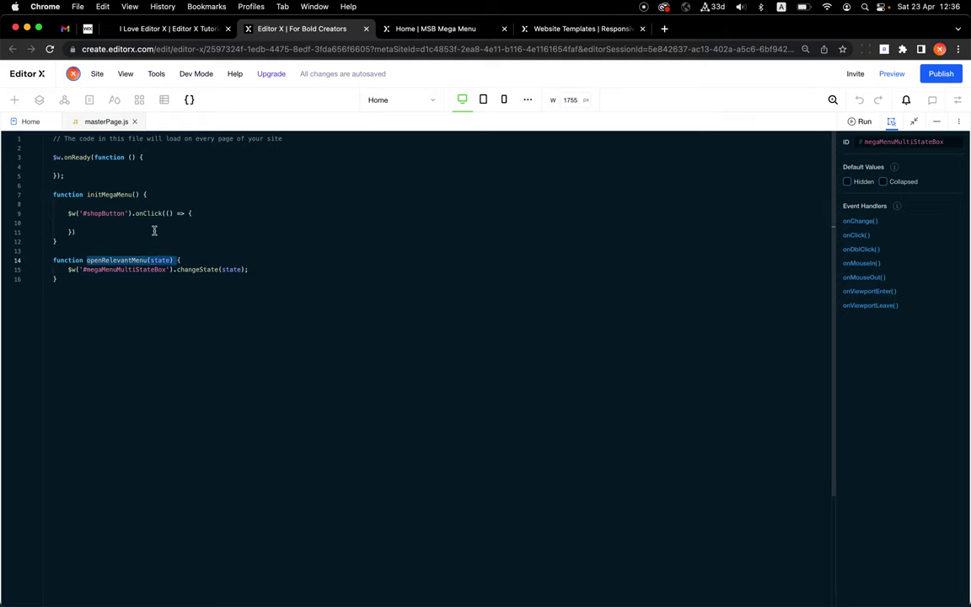
left_click(156, 223)
type("'shopState'")
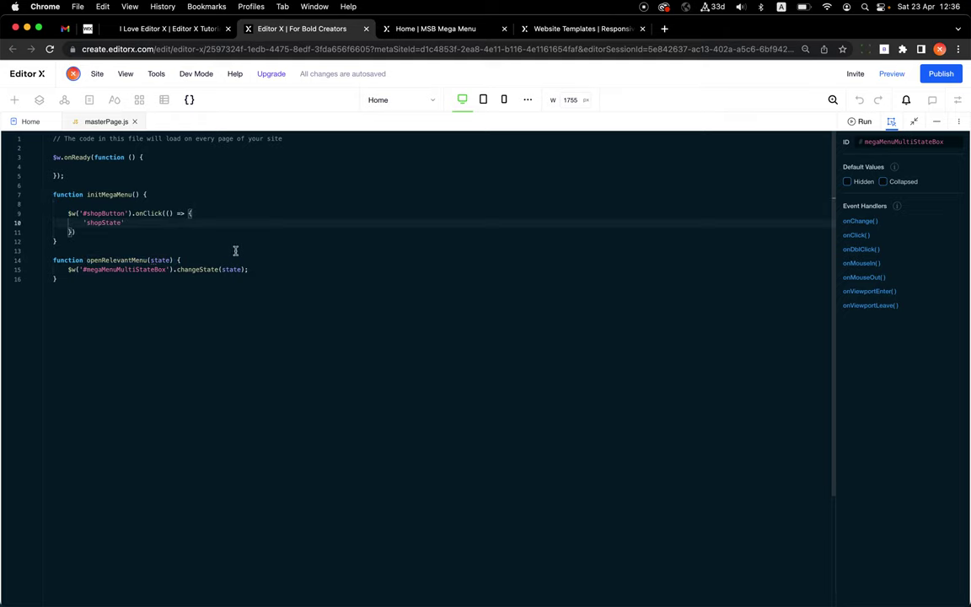
key("super+BackSpace")
type("op")
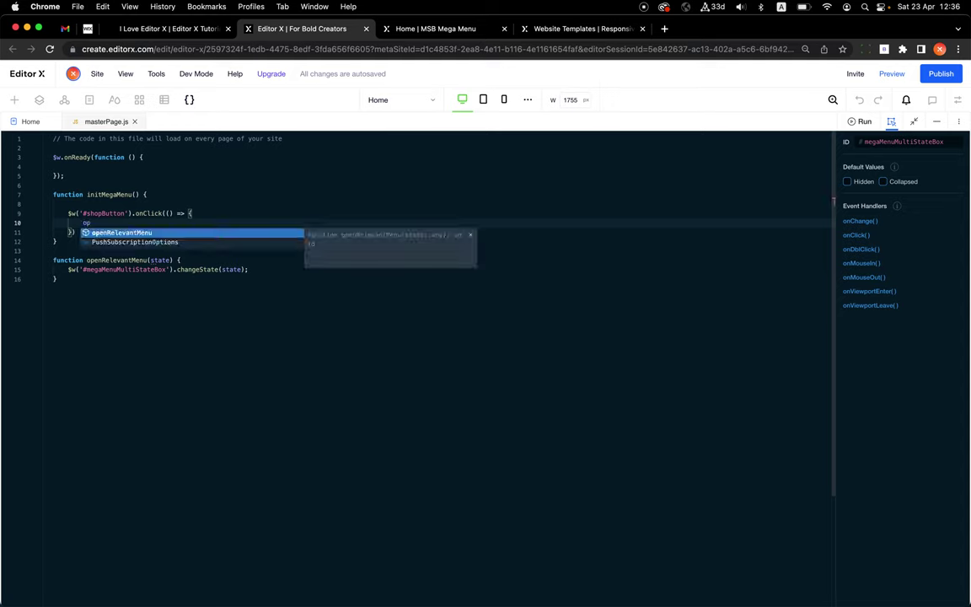
key("Return")
type("('")
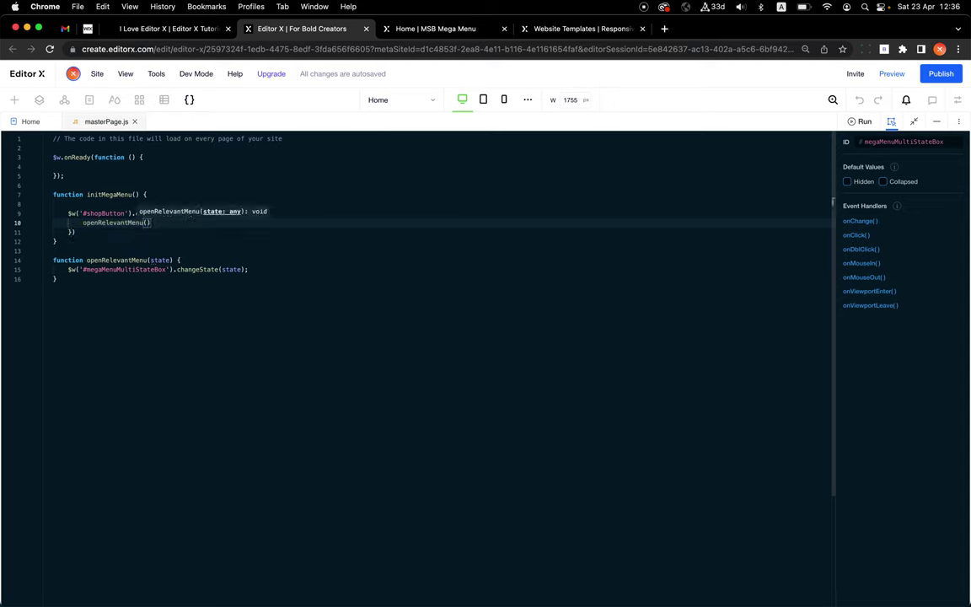
type("shopState")
key("Right")
key("Right")
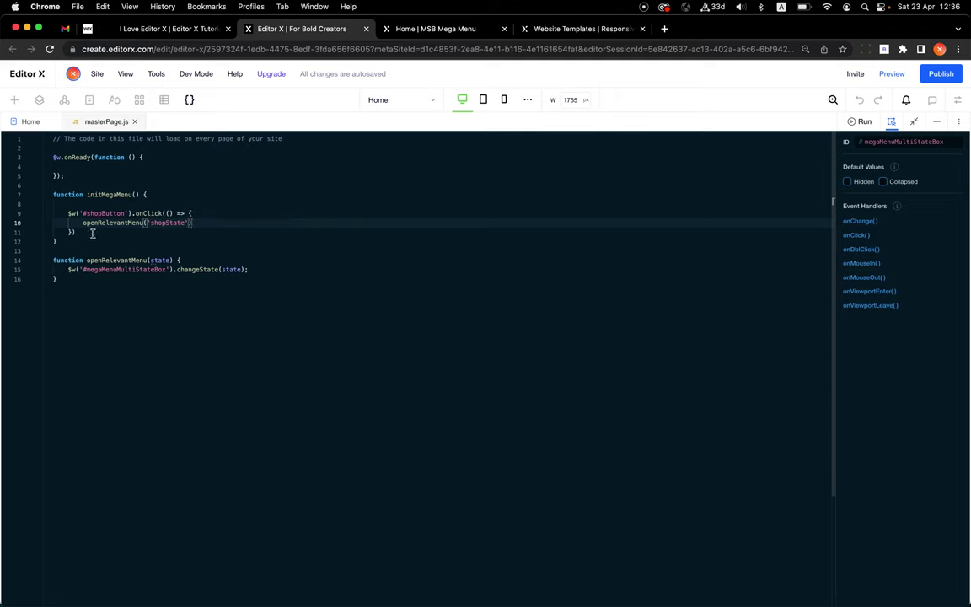
Duplicate the shopButton click handler within initMegaMenu.
left_click_drag(93, 234, 203, 196)
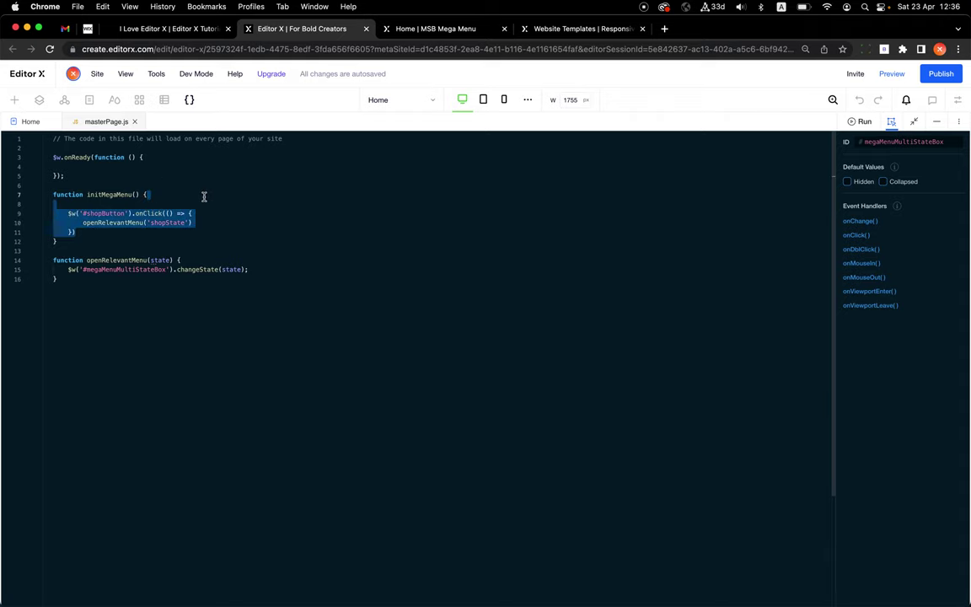
key("super+c")
key("Right")
key("super+v")
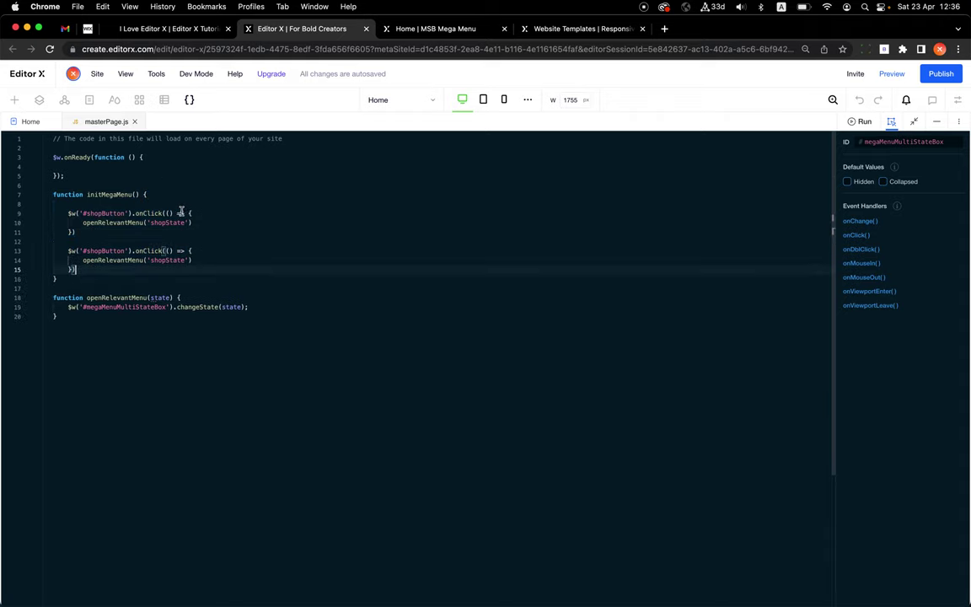
Look up the ID of the header's Top Picks button and make the first click handler target #topPicksButton.
left_click(933, 126)
left_click(376, 173)
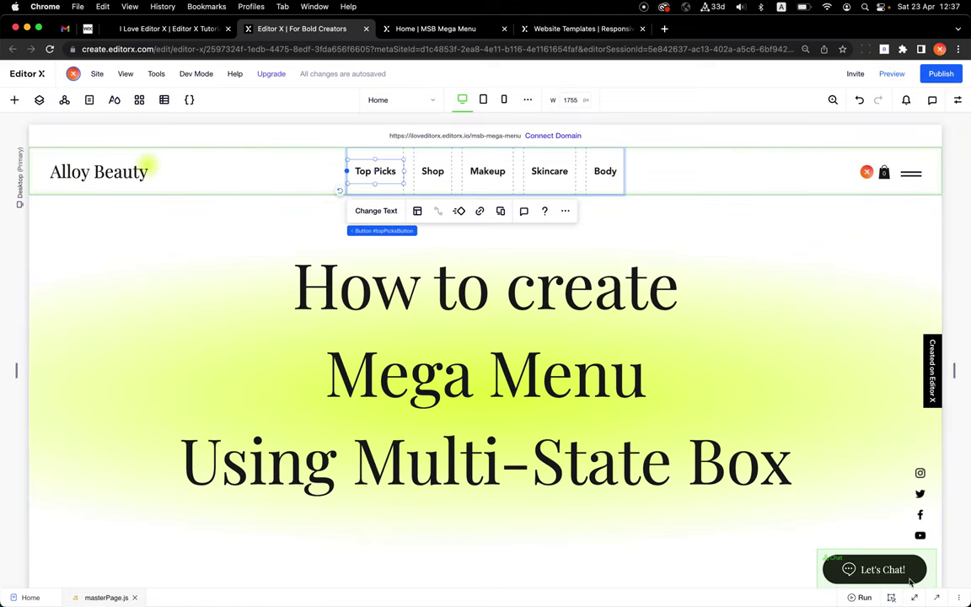
left_click(936, 597)
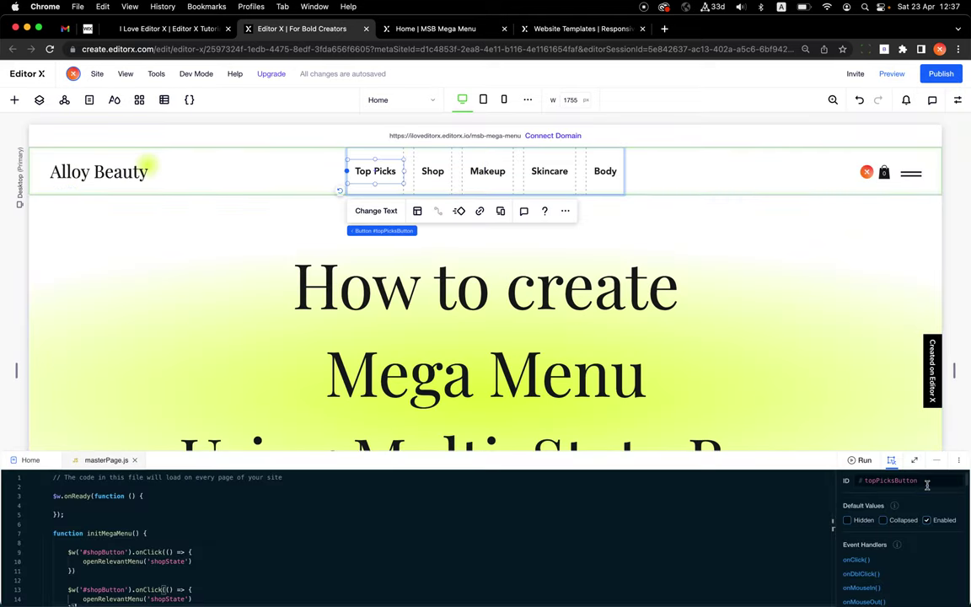
left_click(914, 460)
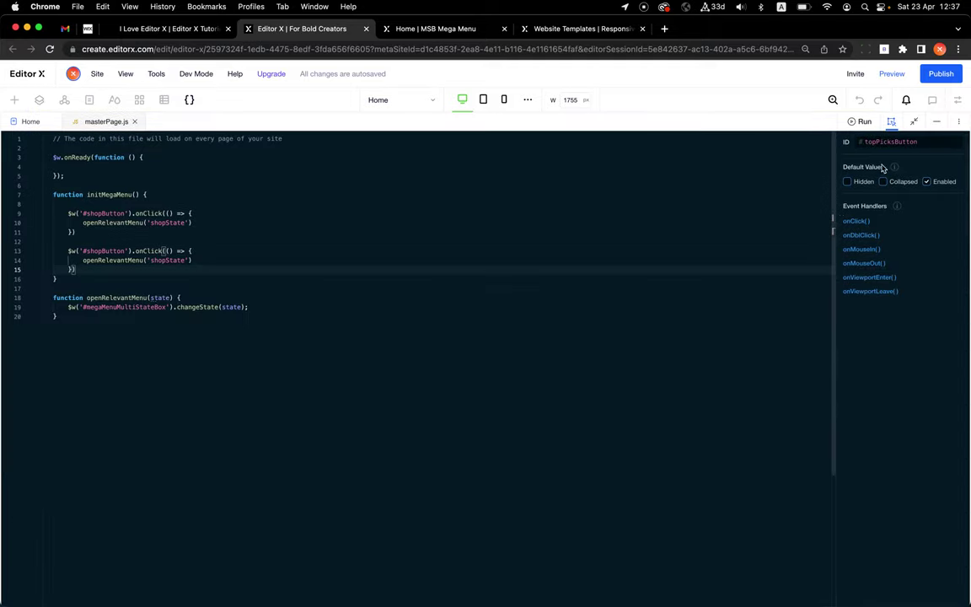
double_click(112, 215)
key("ctrl+v")
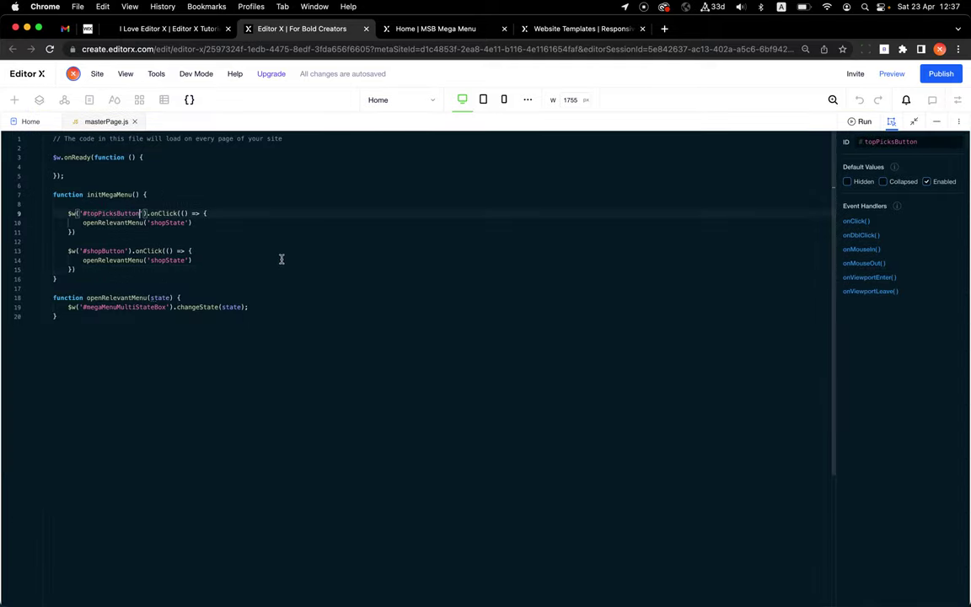
Change the openRelevantMenu argument in the topPicksButton handler to 'topPicksState'.
left_click(160, 221)
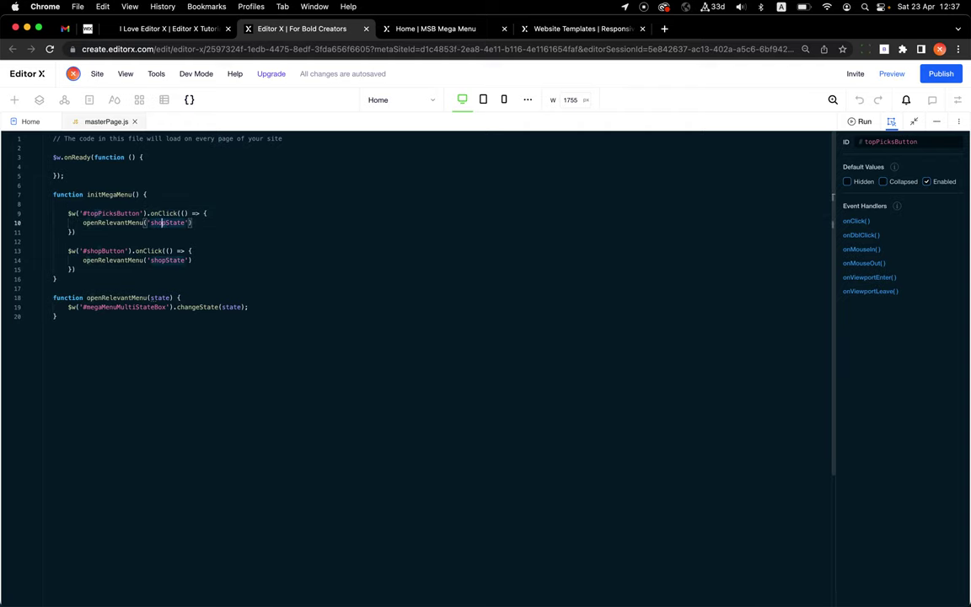
left_click(152, 222)
type("top")
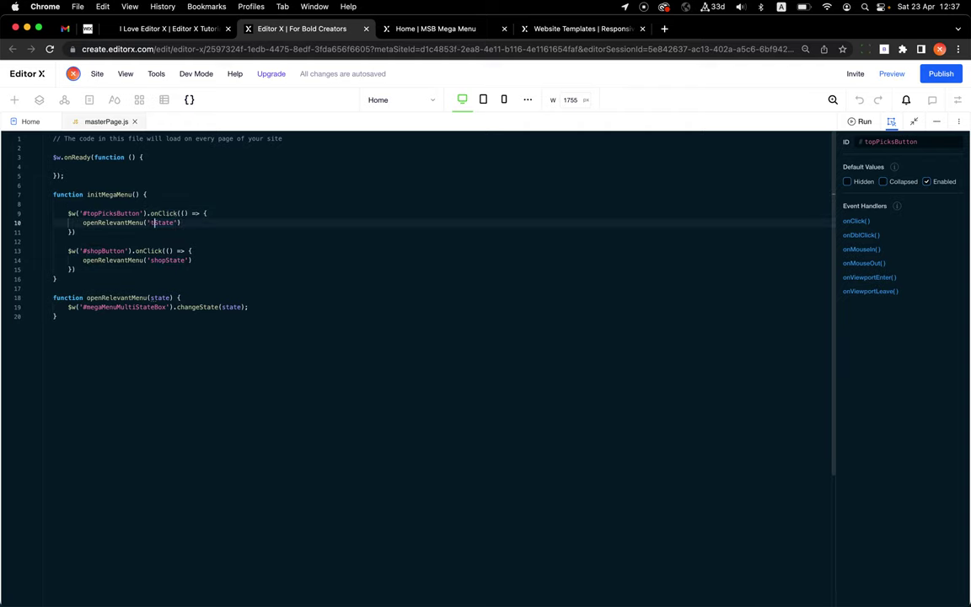
type("icksS")
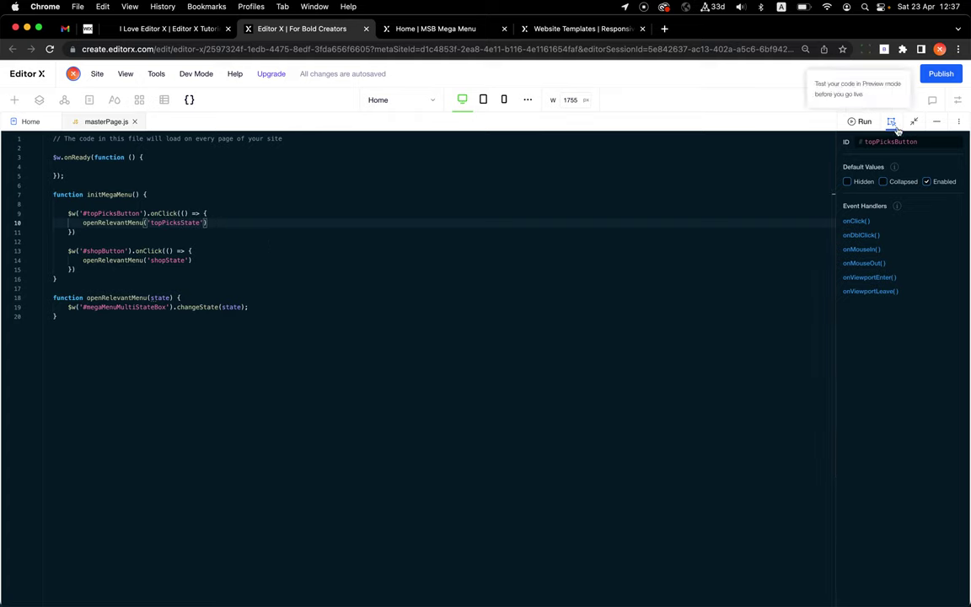
Examine the state IDs under megaMenuMultiStateBox in the layer structure and show topPicksState on the canvas.
left_click(936, 122)
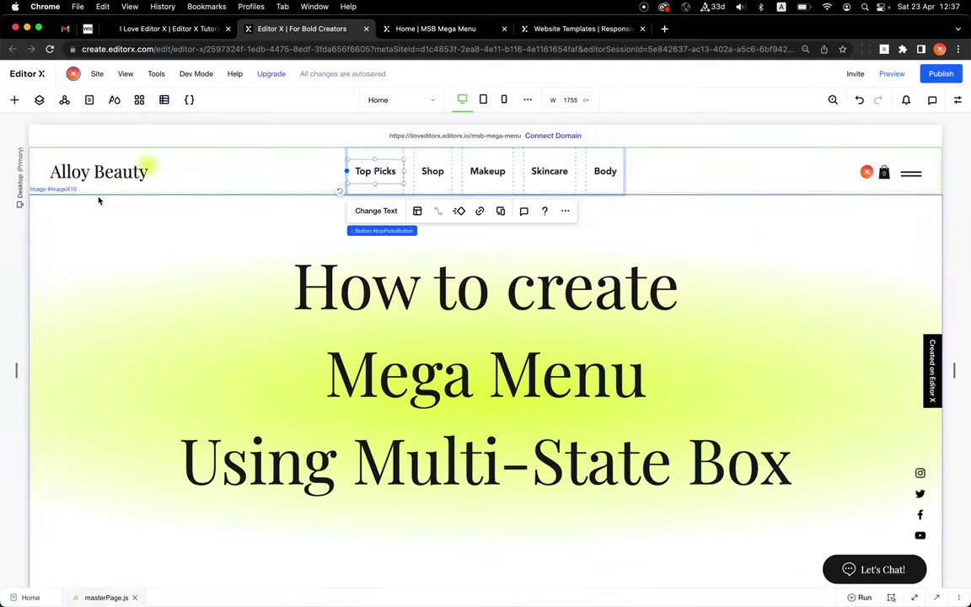
left_click(38, 100)
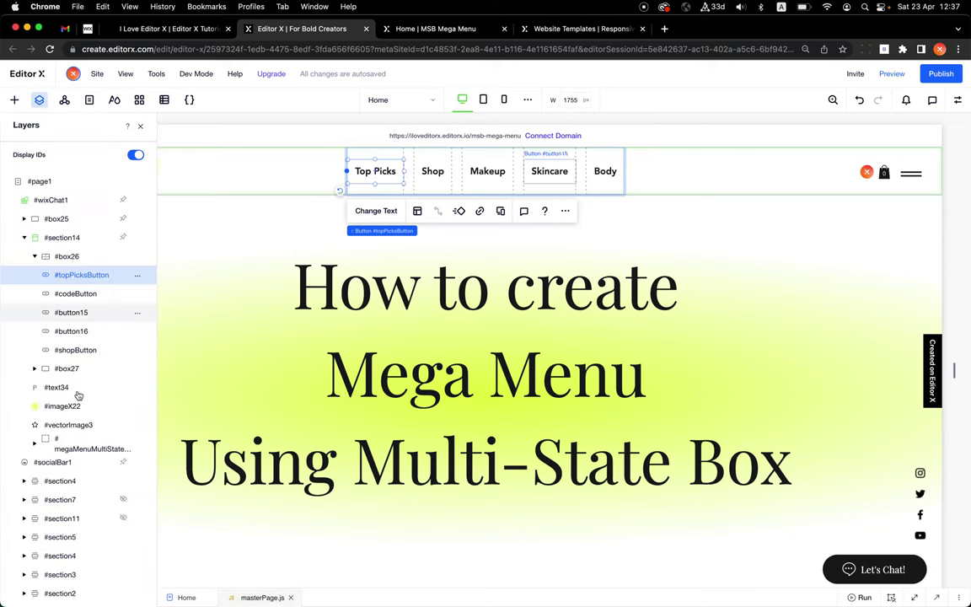
left_click(34, 444)
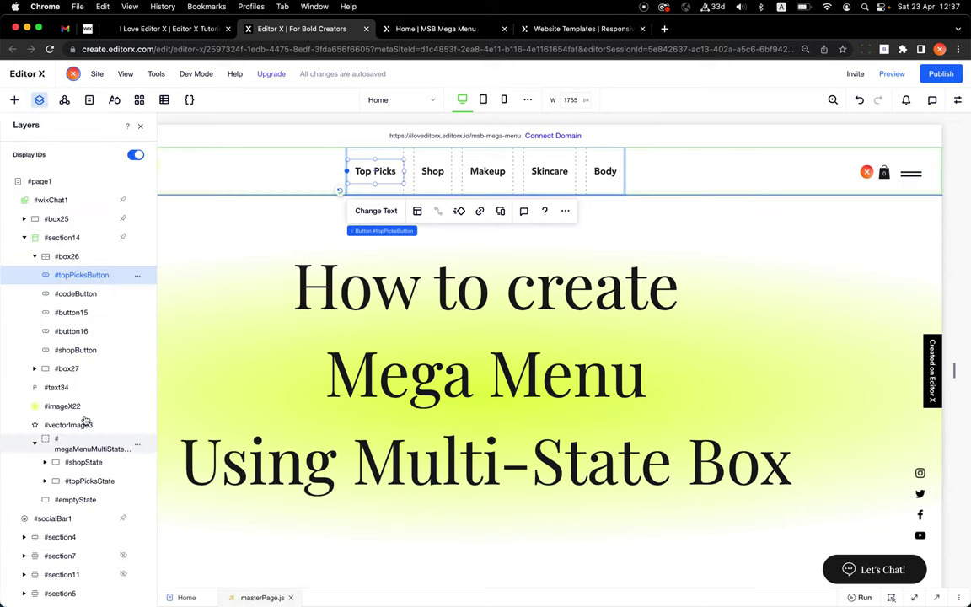
left_click_drag(157, 340, 271, 330)
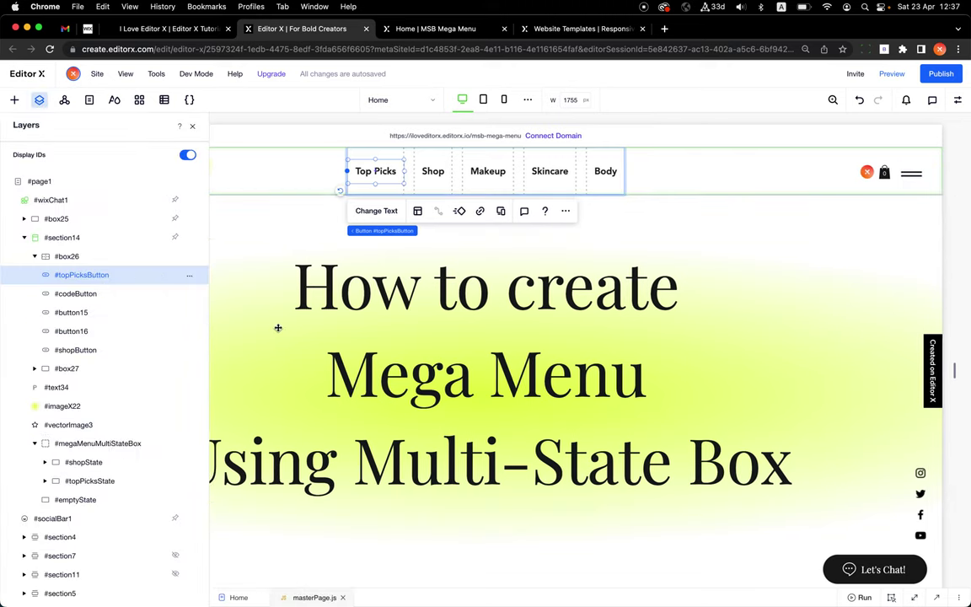
left_click(89, 483)
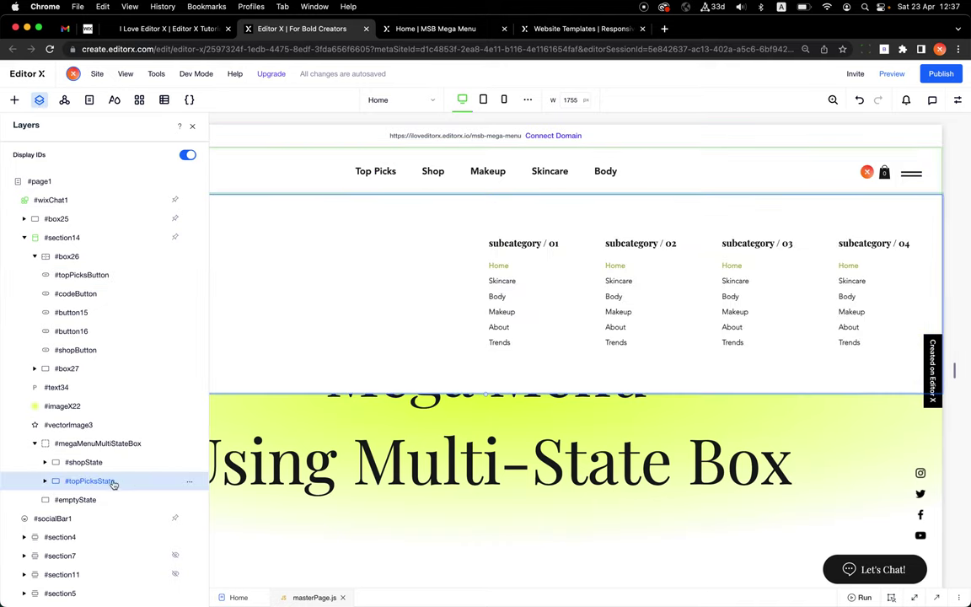
left_click(192, 127)
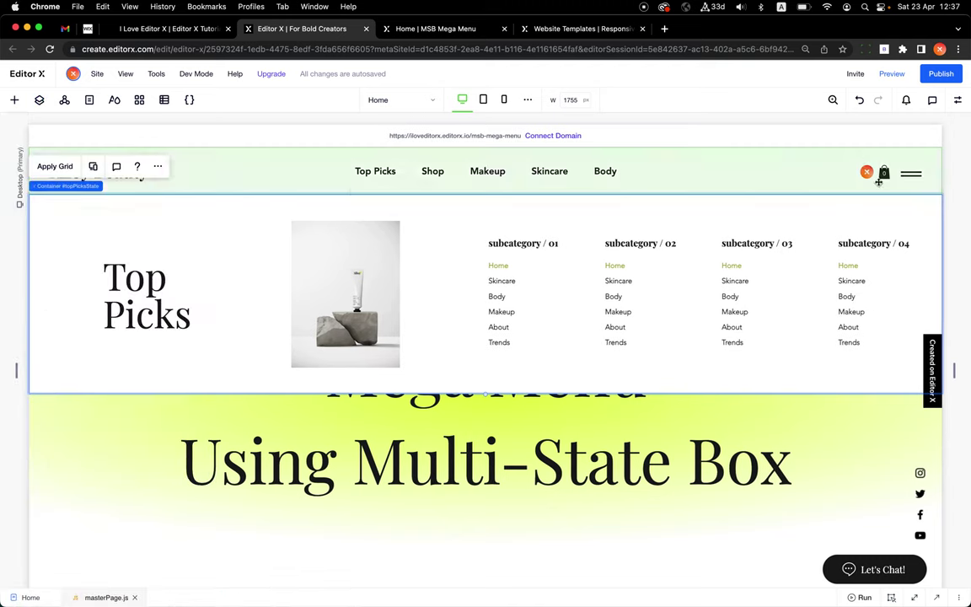
Call initMegaMenu(); inside the $w.onReady function of masterPage.js and publish the site.
left_click(915, 595)
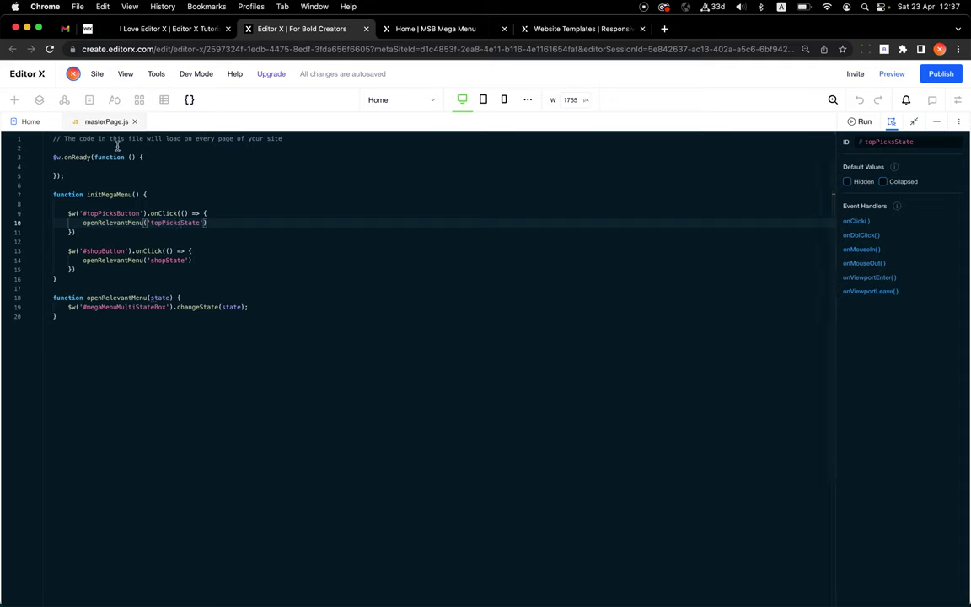
left_click_drag(86, 194, 139, 195)
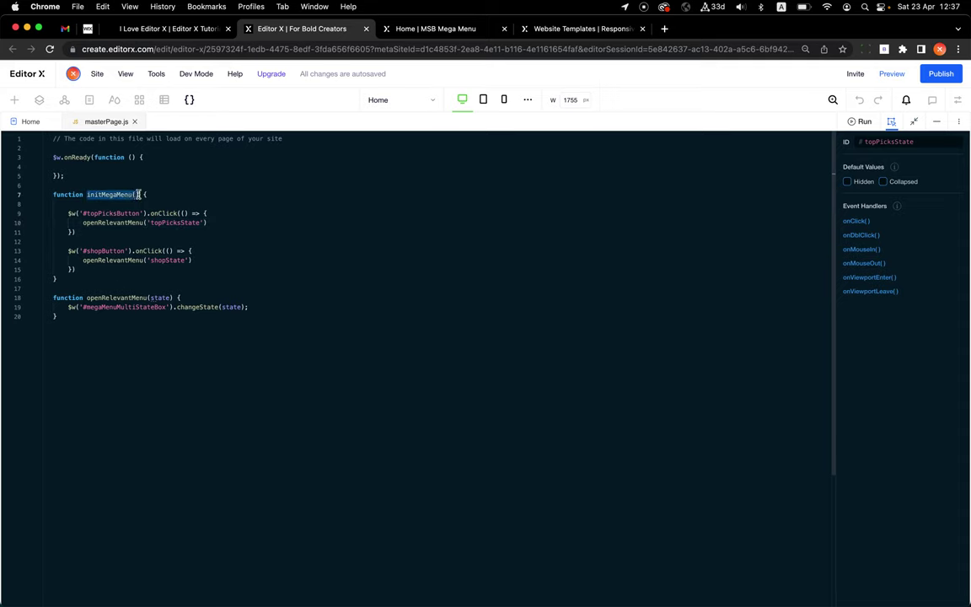
key("super+c")
left_click(120, 165)
key("super+v")
type(");")
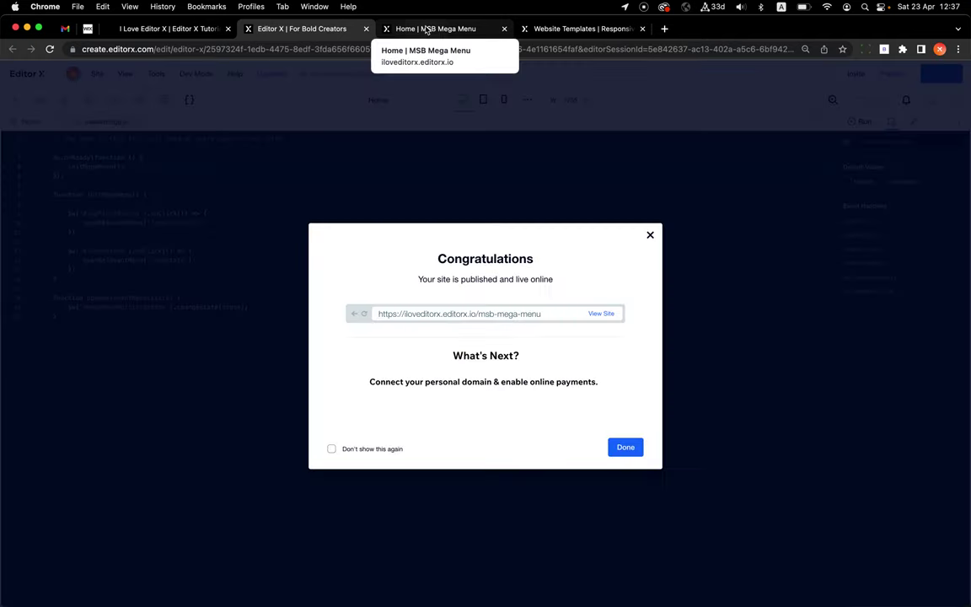
Reload the live MSB Mega Menu site and test the Top Picks and Shop header buttons.
left_click(427, 30)
left_click(422, 48)
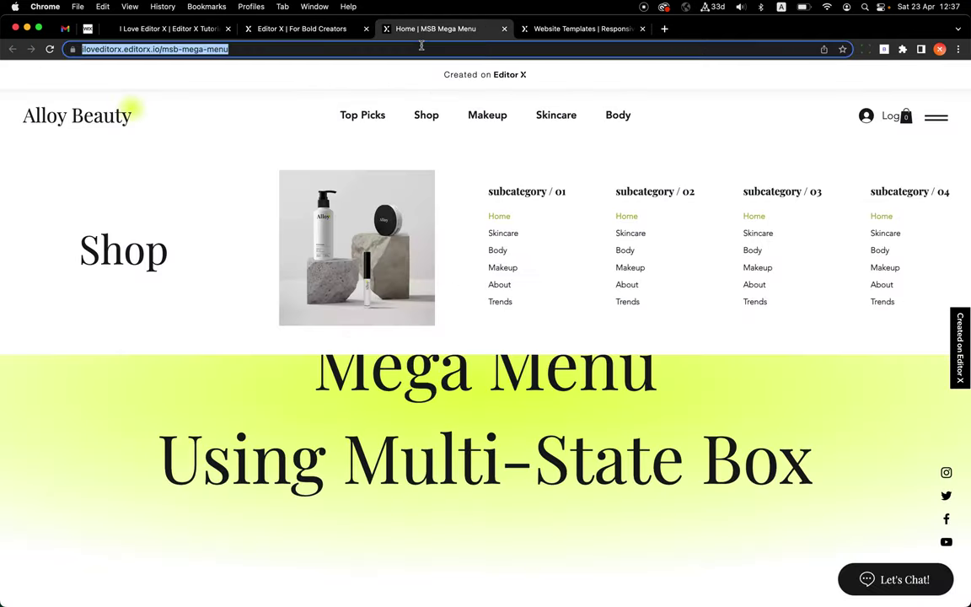
key("Return")
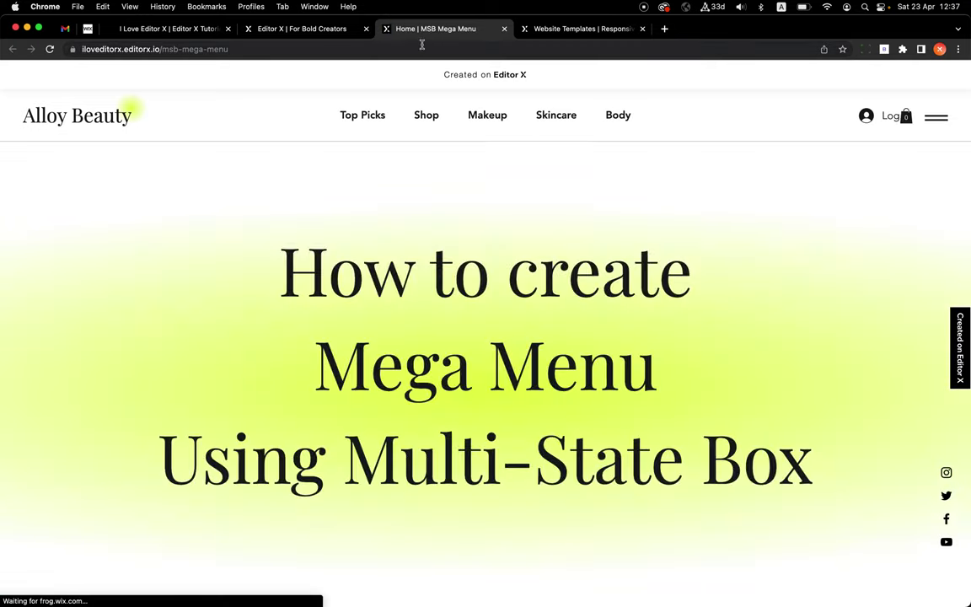
scroll(409, 275, "down", 5)
scroll(409, 275, "up", 4)
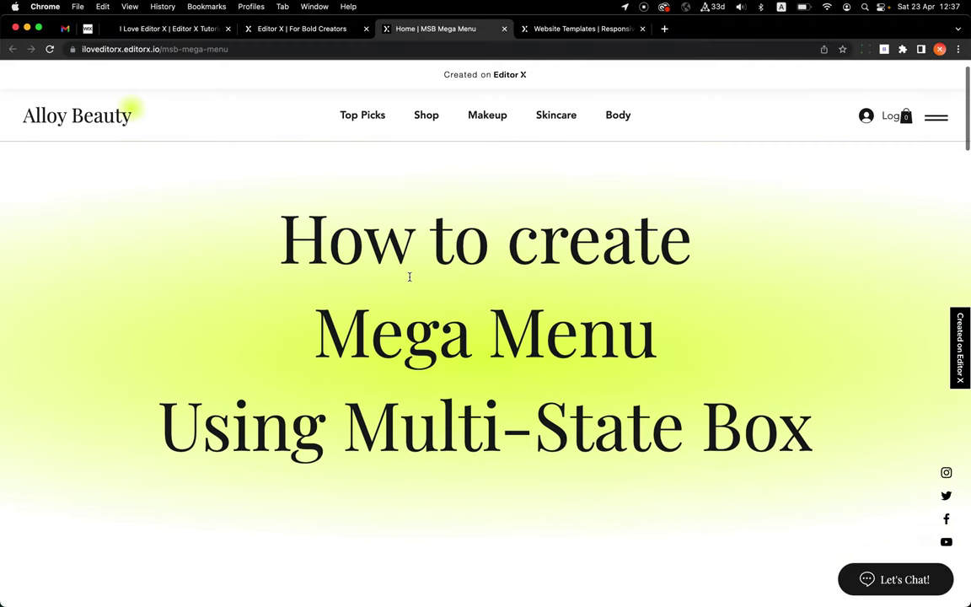
mouse_move(357, 127)
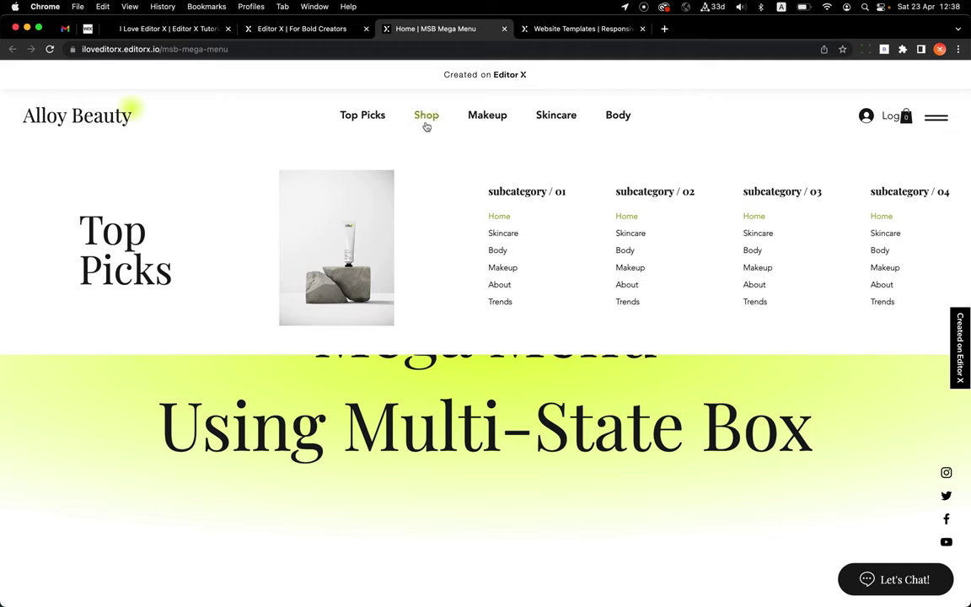
mouse_move(427, 126)
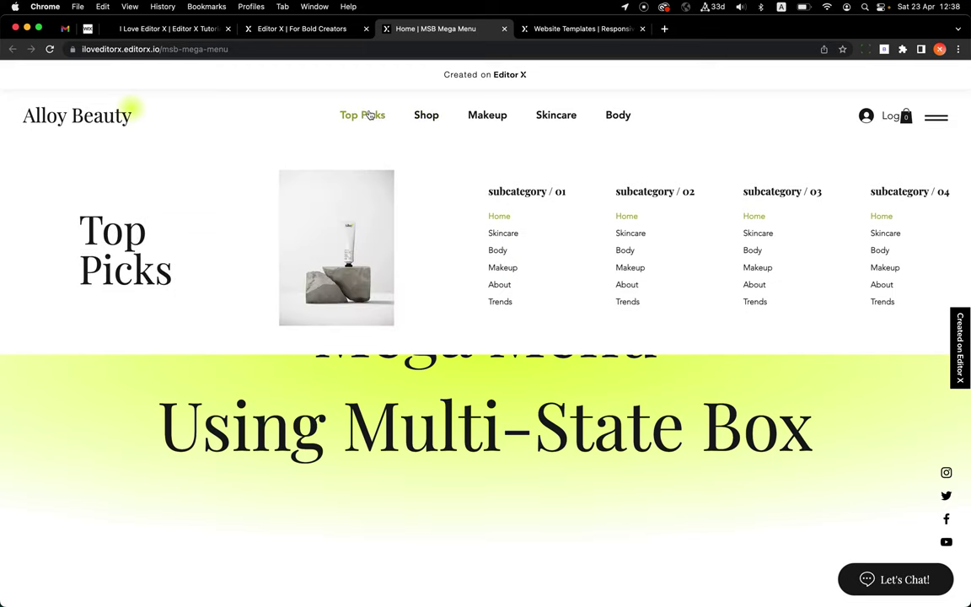
Check on the live page how the open mega menu behaves while scrolling past the hero section and back.
scroll(361, 318, "down", 2)
scroll(360, 318, "down", 2)
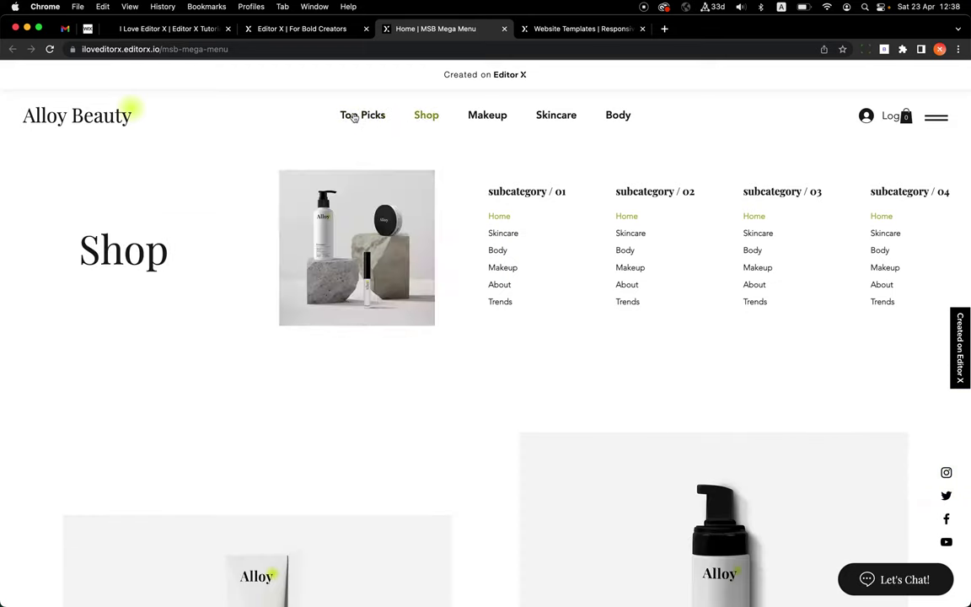
scroll(423, 399, "up", 3)
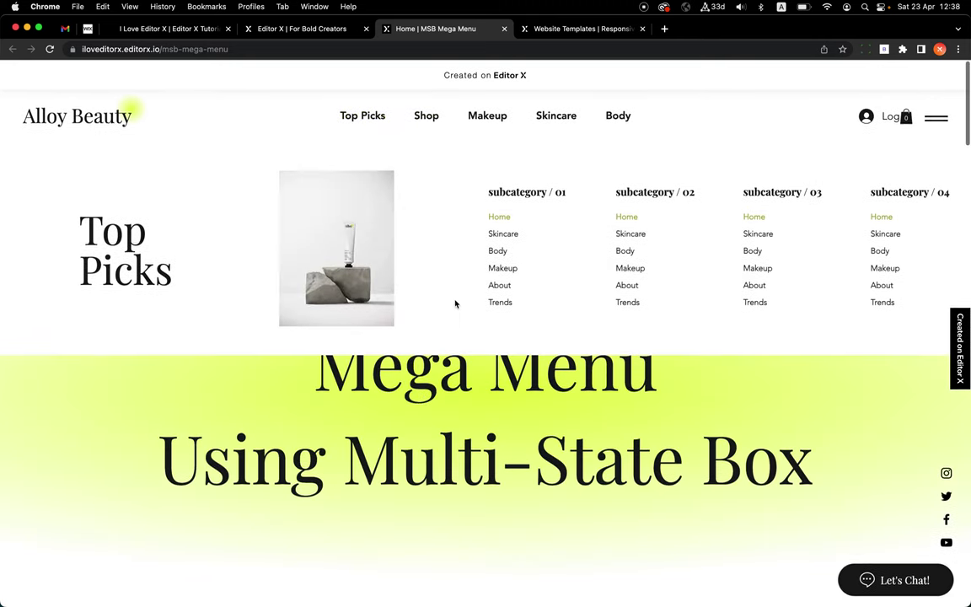
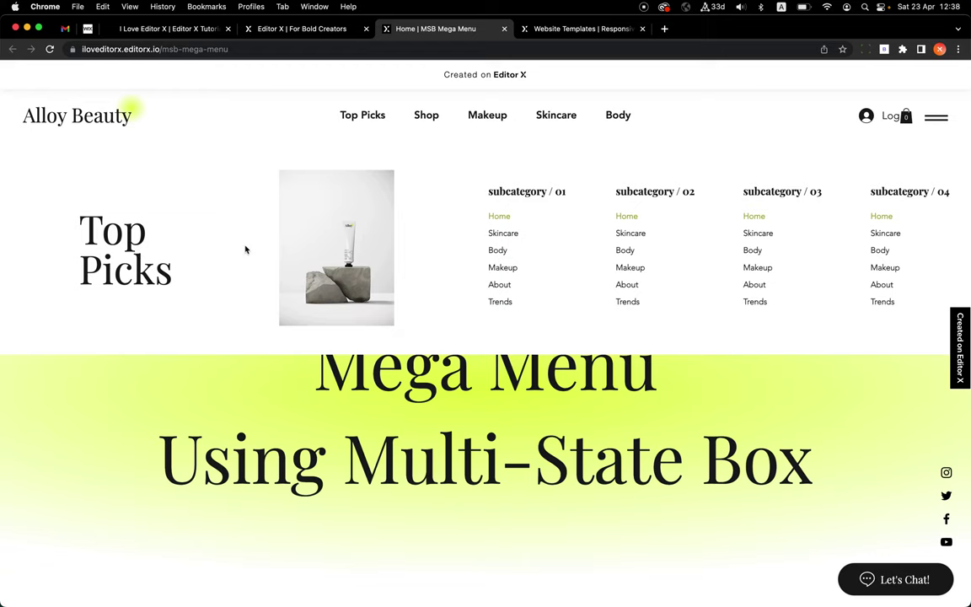
scroll(231, 301, "down", 5)
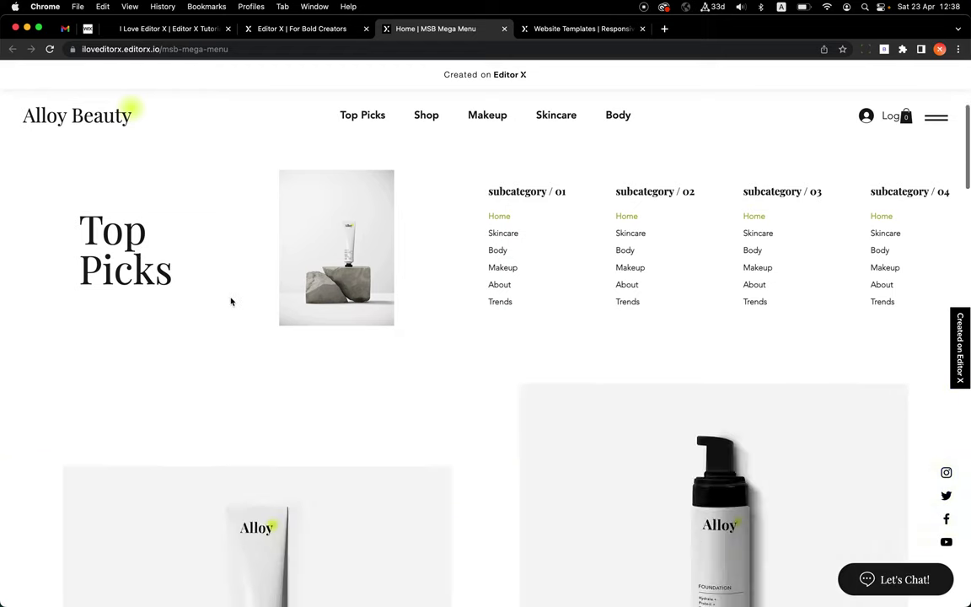
scroll(238, 307, "up", 3)
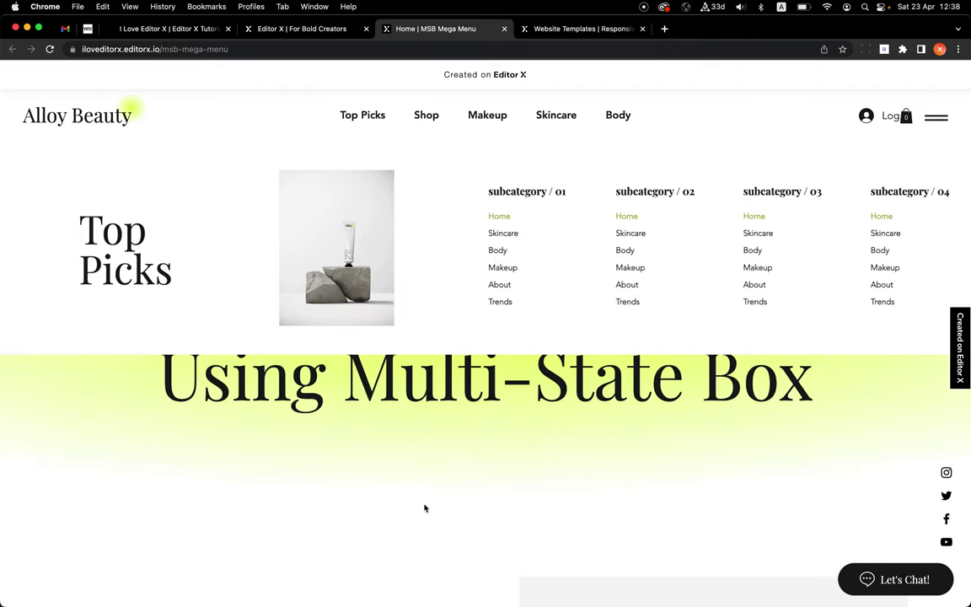
Return to the Editor X code and add an empty closeMegaMenu() function below openRelevantMenu.
left_click(317, 48)
left_click(301, 28)
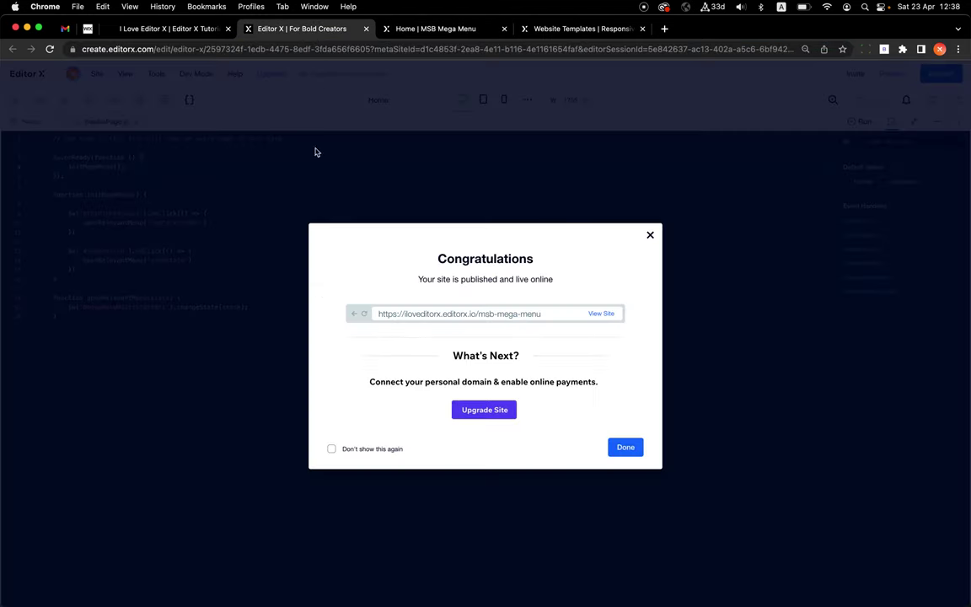
left_click(252, 256)
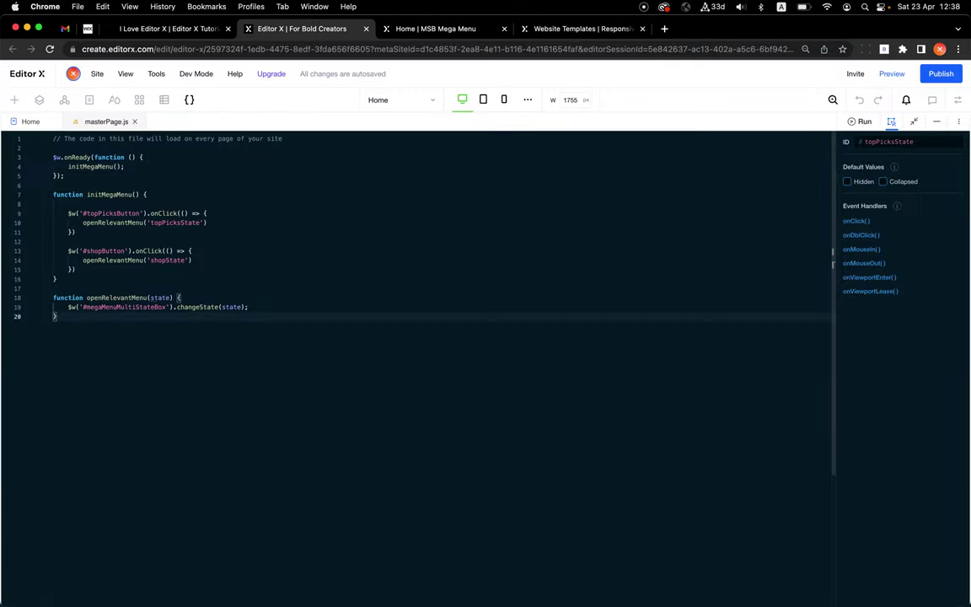
key("Return")
key("Return")
type("fu")
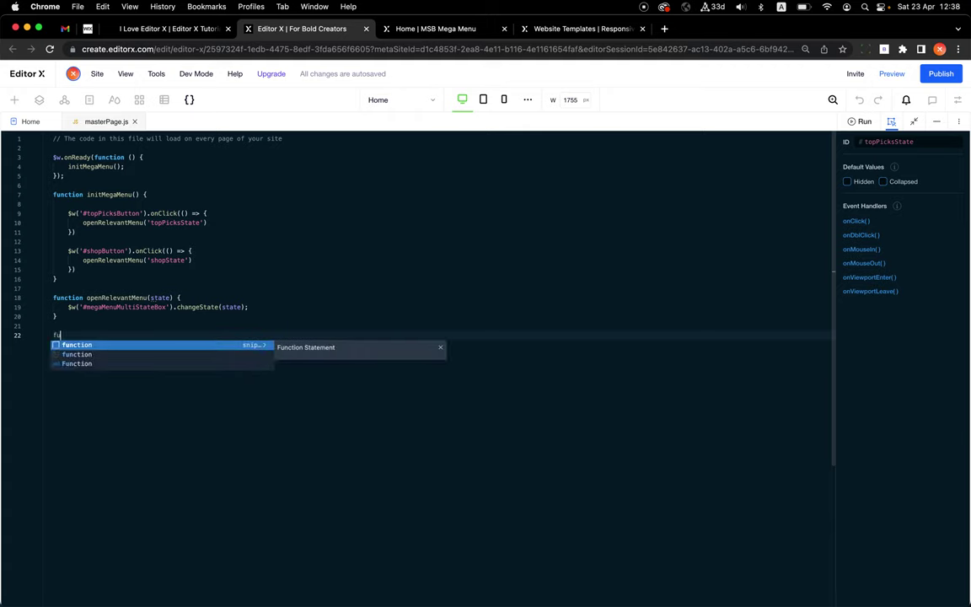
type("nction closeMega")
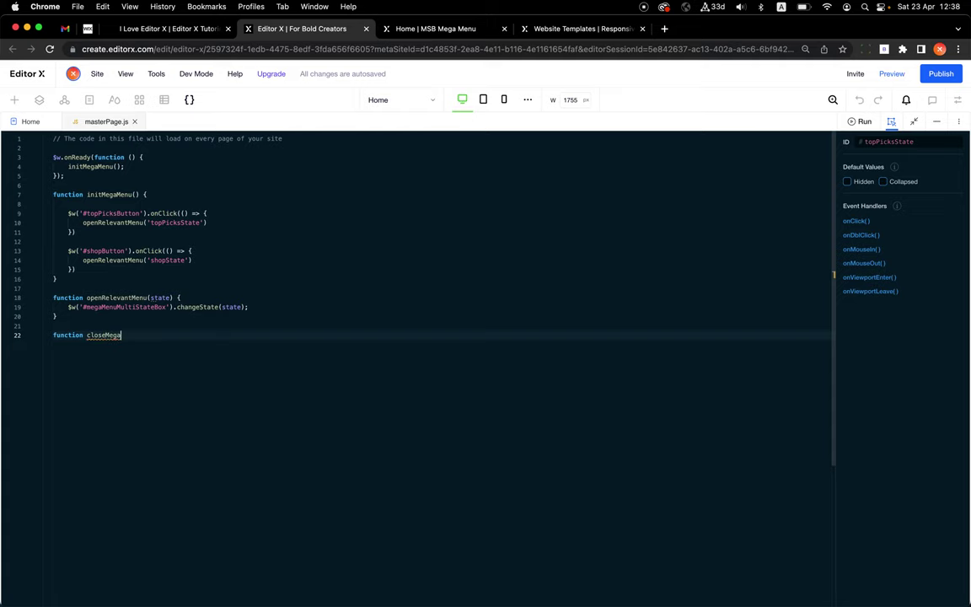
type("Menu() {")
key("Return")
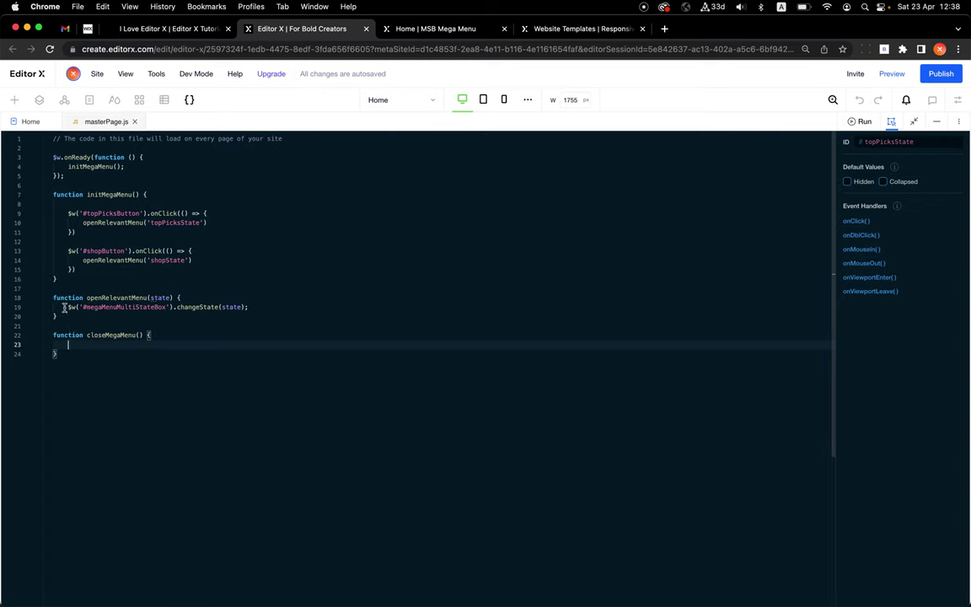
Copy the #megaMenuMultiStateBox changeState line into closeMegaMenu and set its argument to 'emptyState'.
left_click_drag(67, 307, 264, 306)
key("cmd+c")
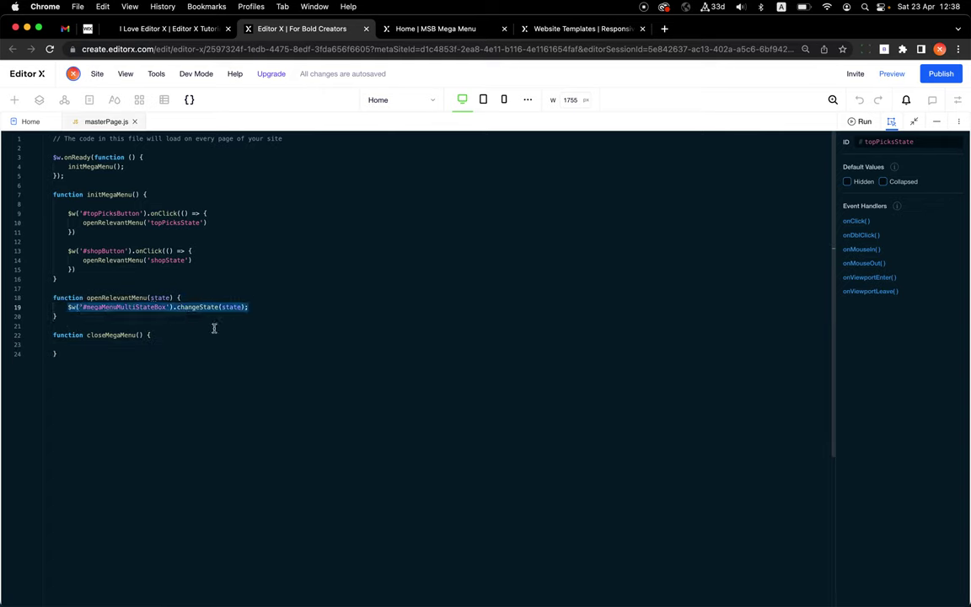
left_click(171, 346)
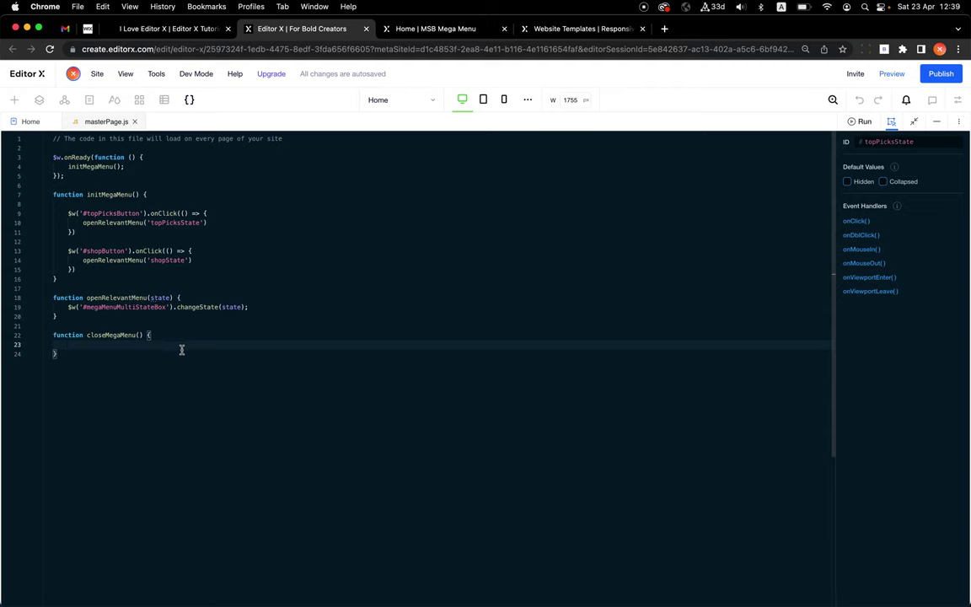
key("cmd+v")
double_click(224, 345)
type("'")
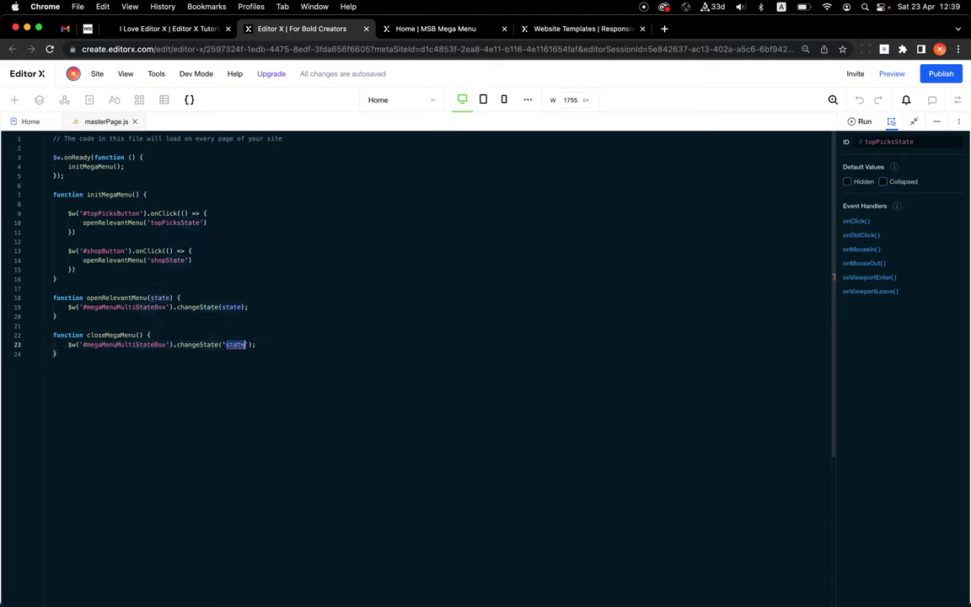
type("empty")
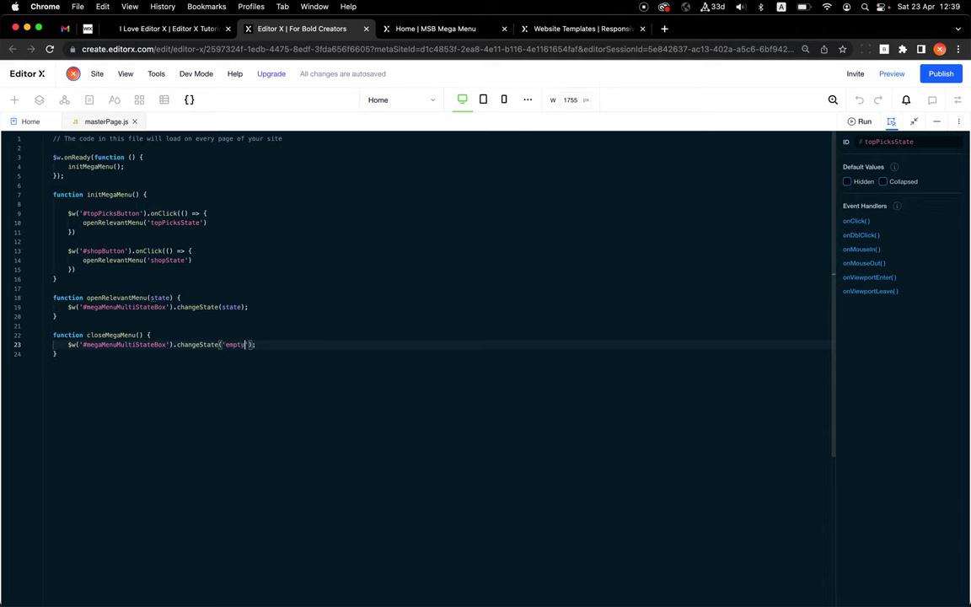
type("Sate")
key("BackSpace")
key("BackSpace")
key("BackSpace")
type("tate")
left_click(555, 307)
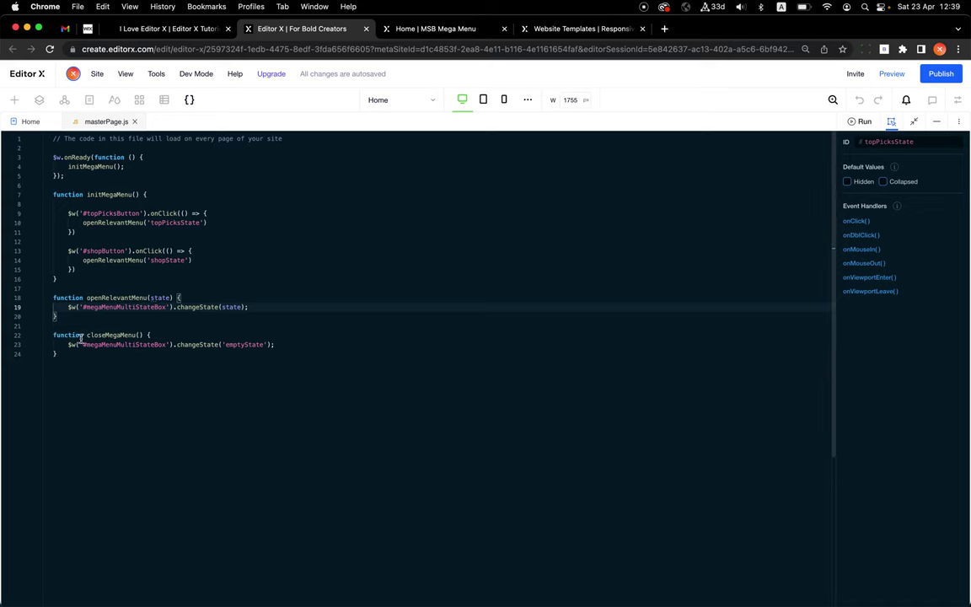
Start a new $('') selector statement below the shopButton click handler inside initMegaMenu.
left_click_drag(87, 335, 140, 334)
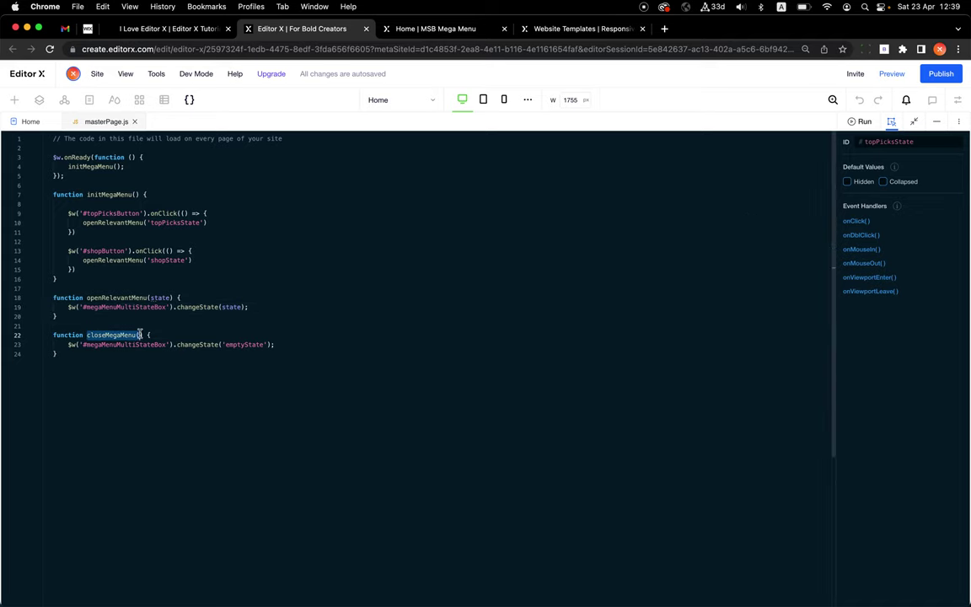
left_click(144, 269)
key("Return")
key("Return")
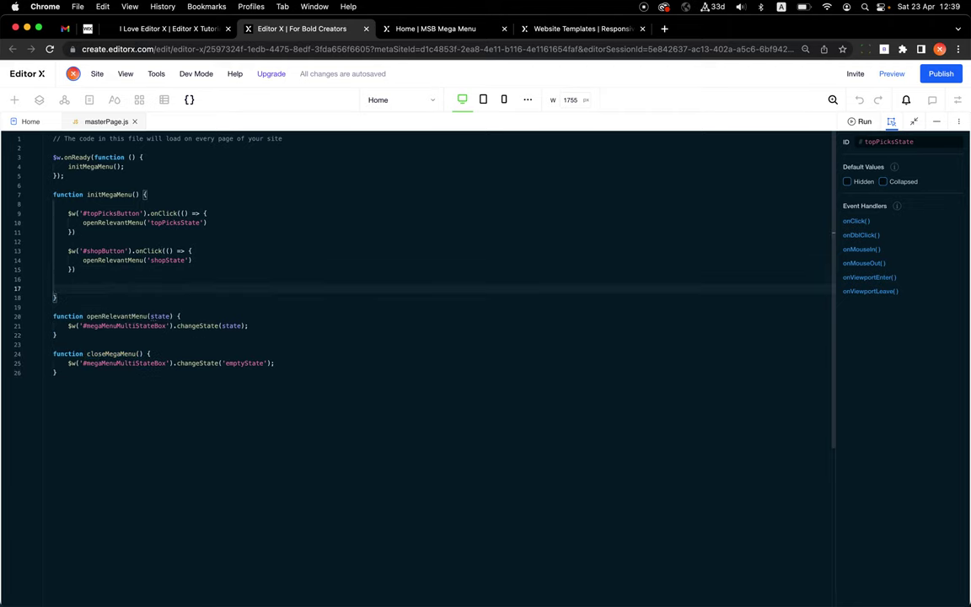
type("$")
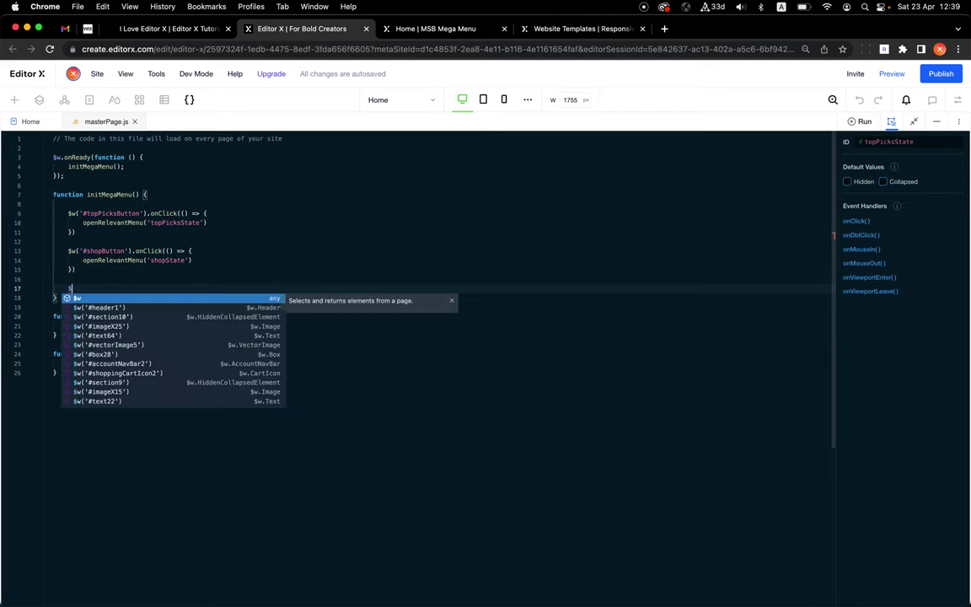
type("('")
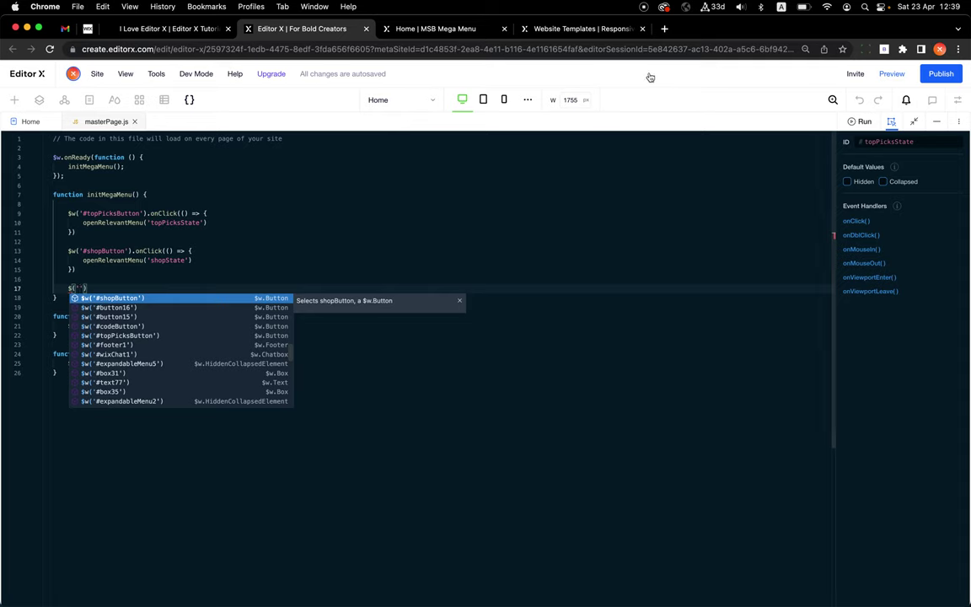
Select the hero section behind the mega menu on the canvas and look up its ID in the element properties.
left_click(936, 121)
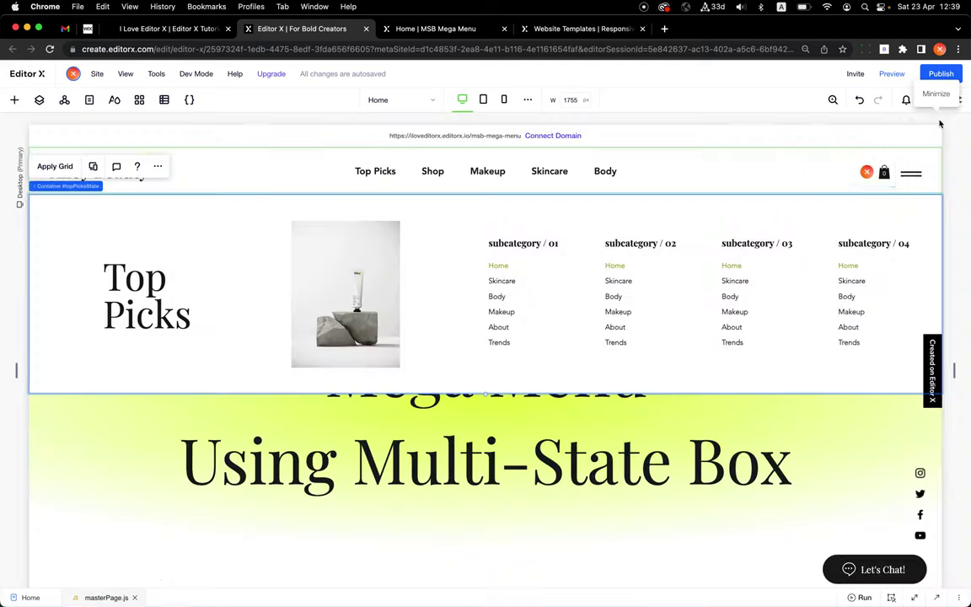
left_click(61, 529)
left_click(76, 534)
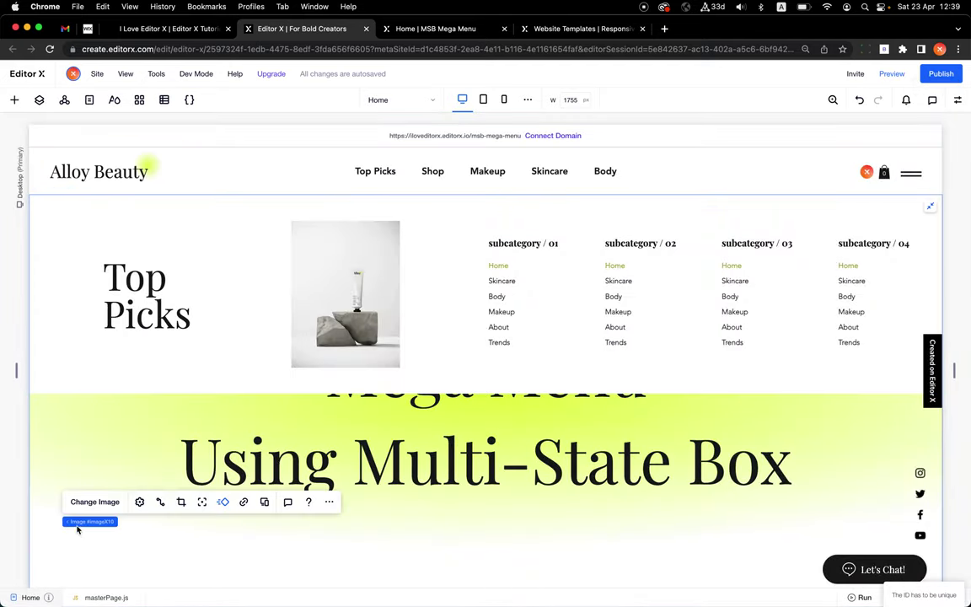
left_click(75, 523)
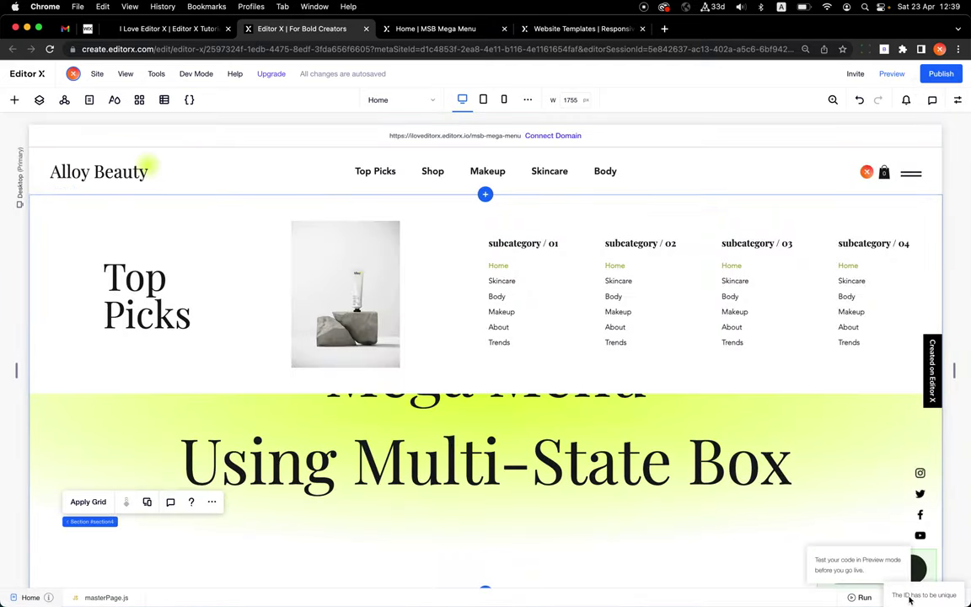
left_click(787, 597)
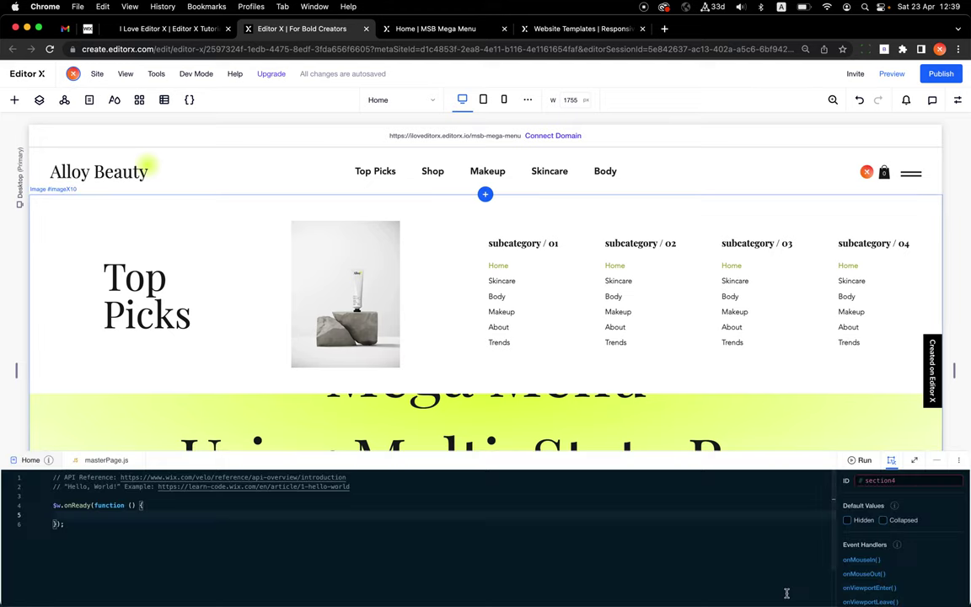
double_click(914, 480)
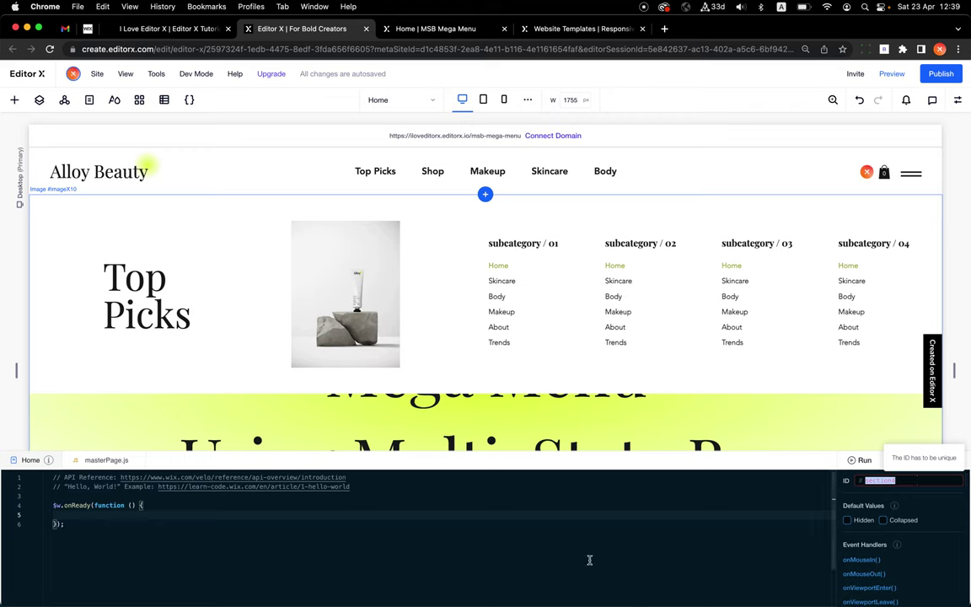
Return to the masterPage.js code, enlarge the code area, and complete the unfinished selector in initMegaMenu as $('Section').
left_click(106, 460)
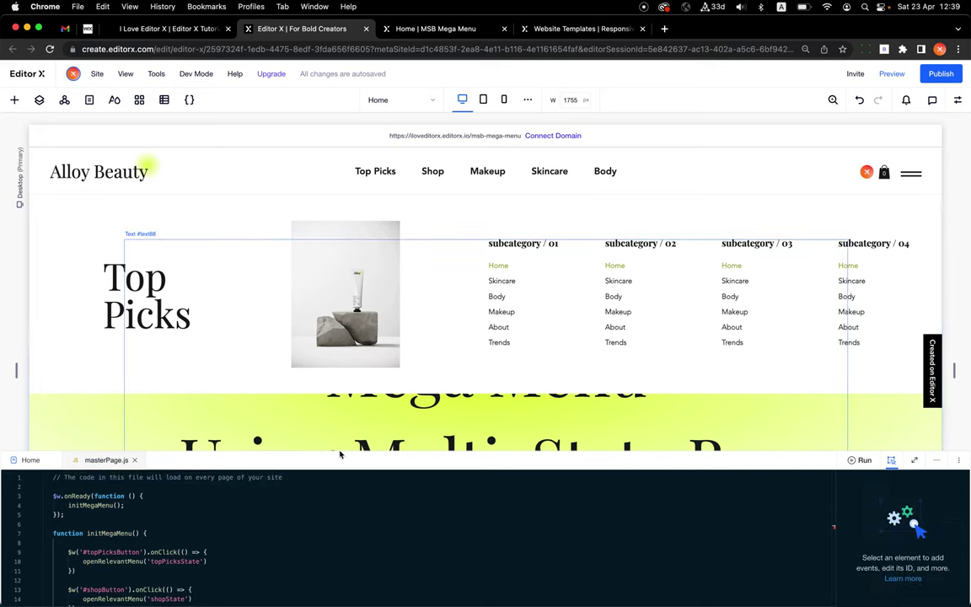
left_click_drag(340, 451, 352, 155)
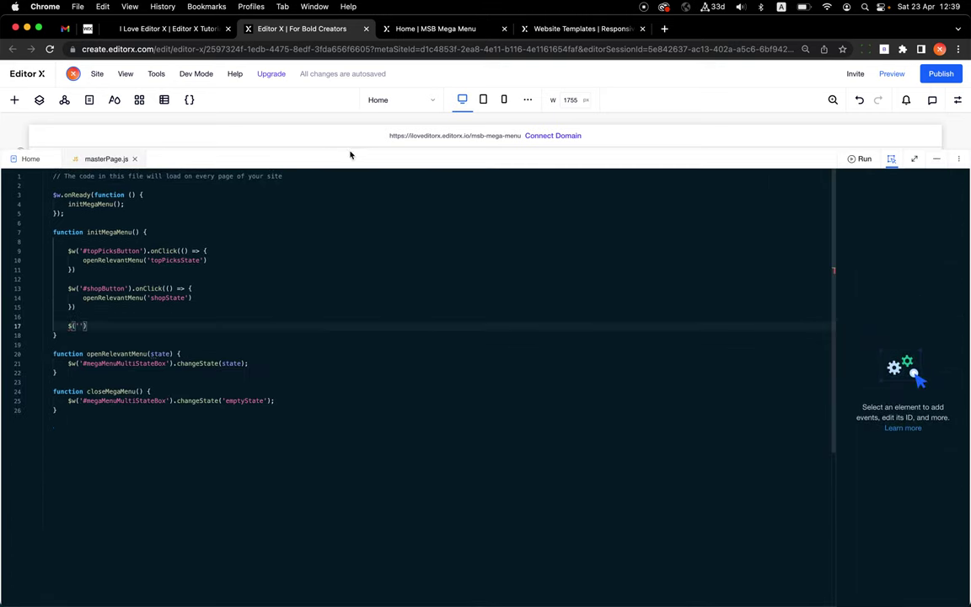
type("'")
type("s")
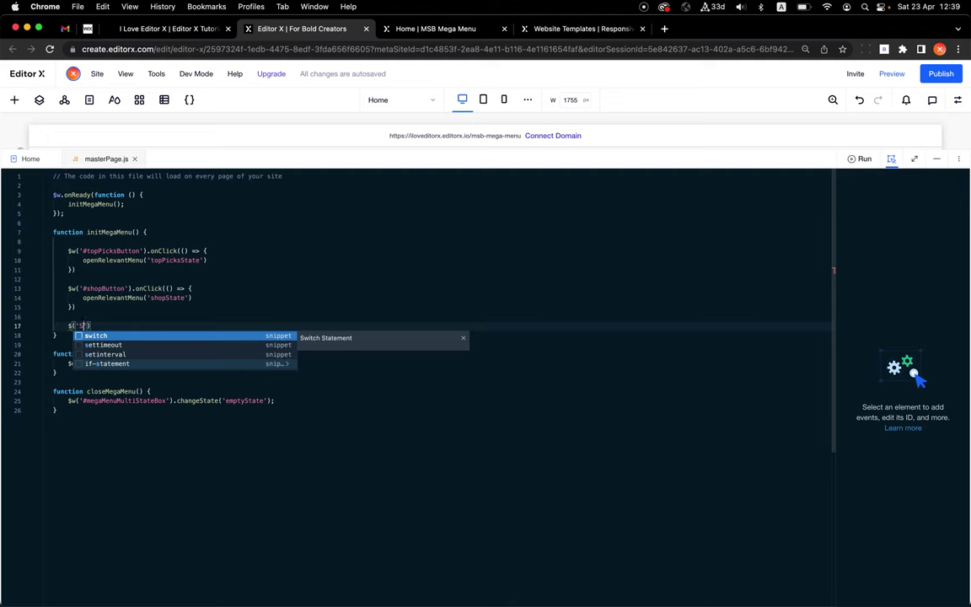
key("BackSpace")
type("Section')")
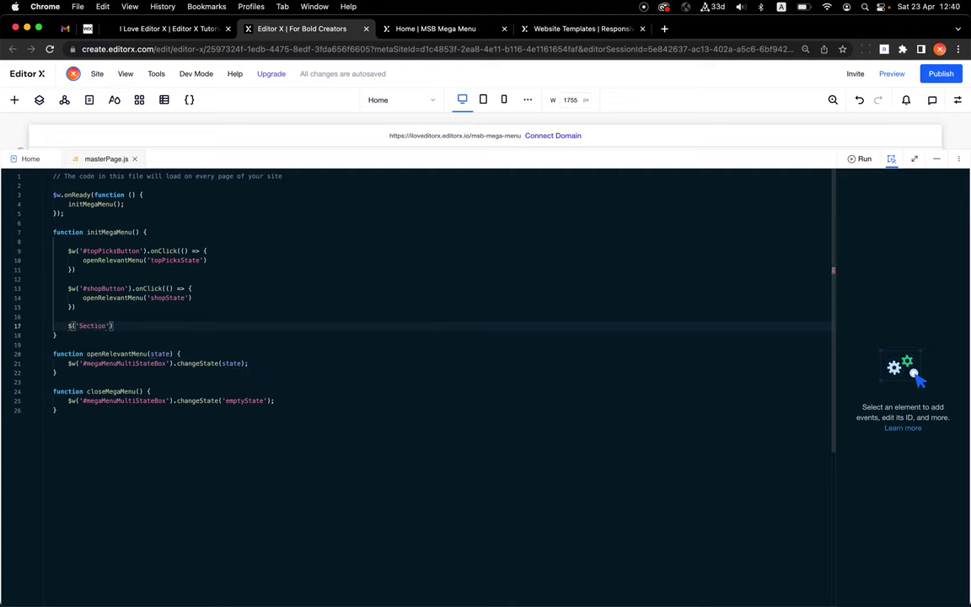
Chain an .onMouseIn(() => { }) handler onto the 'Section' selector and correct its prefix to $w.
type(".onMous")
type("eIn(() =")
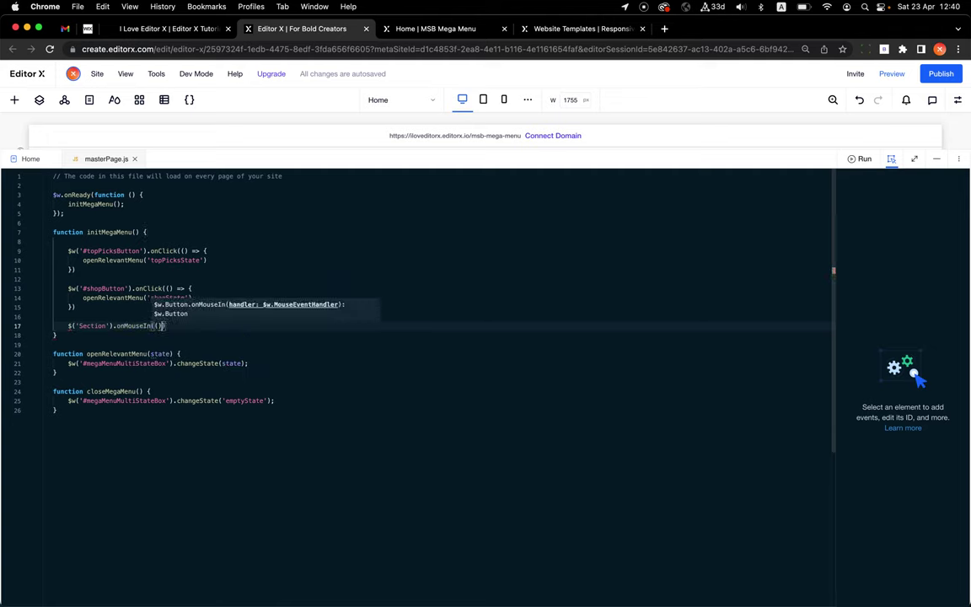
type("> {")
key("Return")
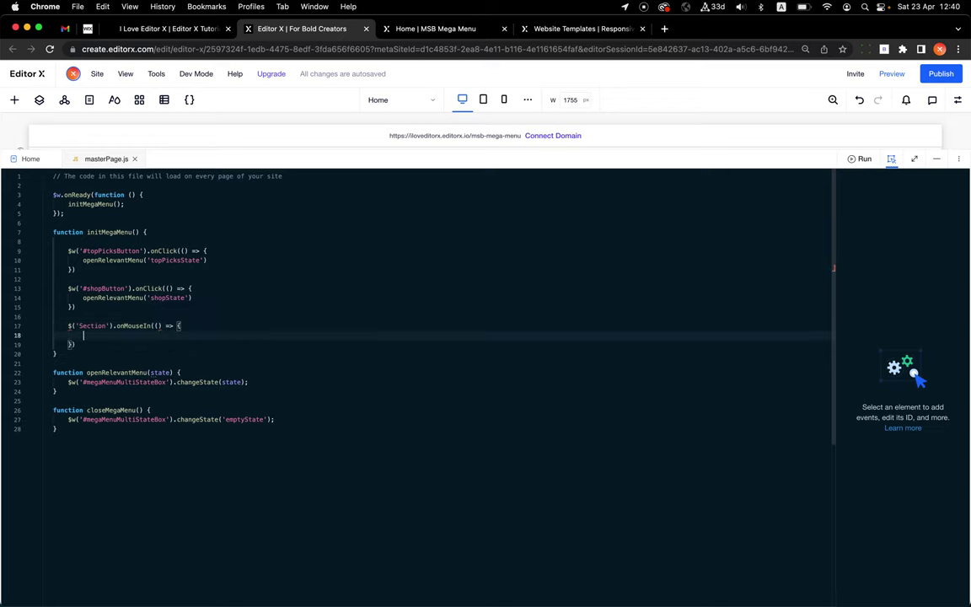
left_click(71, 327)
type("w")
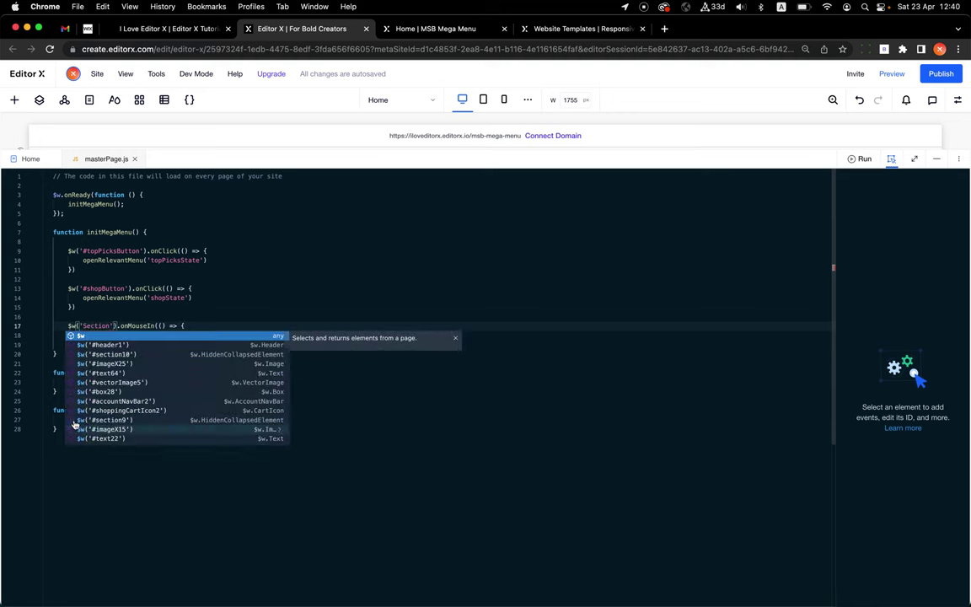
key("Escape")
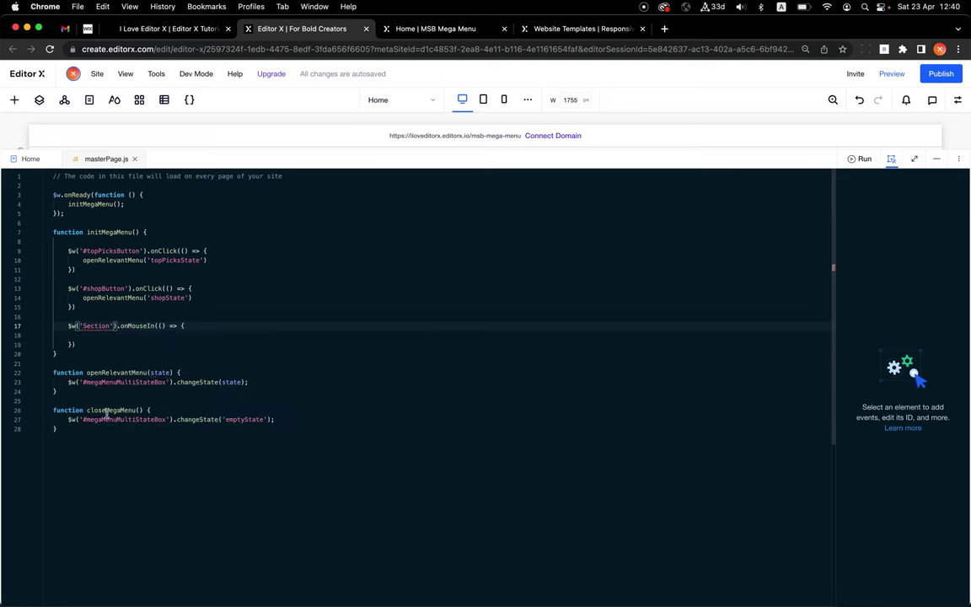
Call closeMegaMenu(); inside the Section onMouseIn handler.
left_click_drag(88, 411, 139, 411)
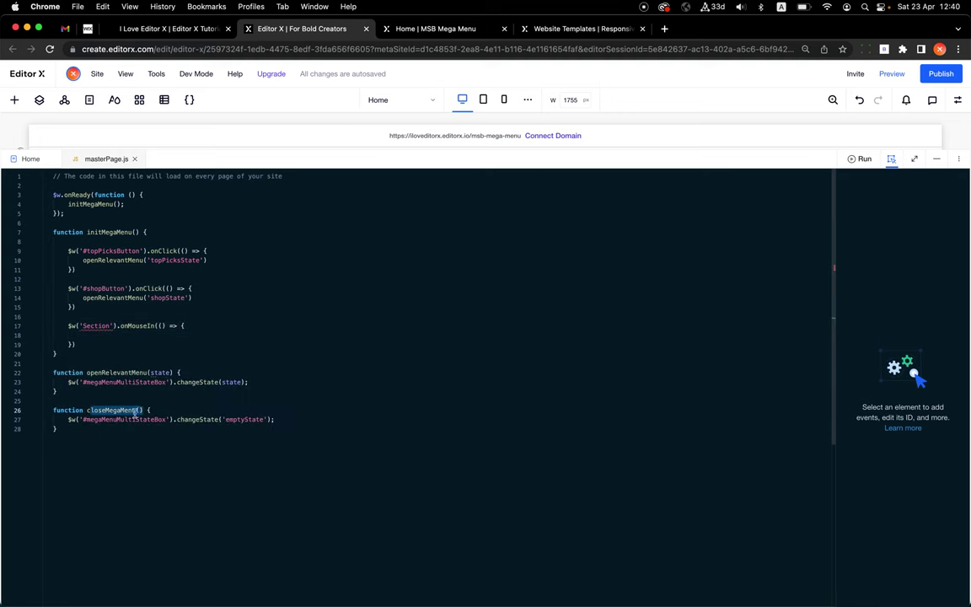
left_click(129, 342)
left_click(131, 338)
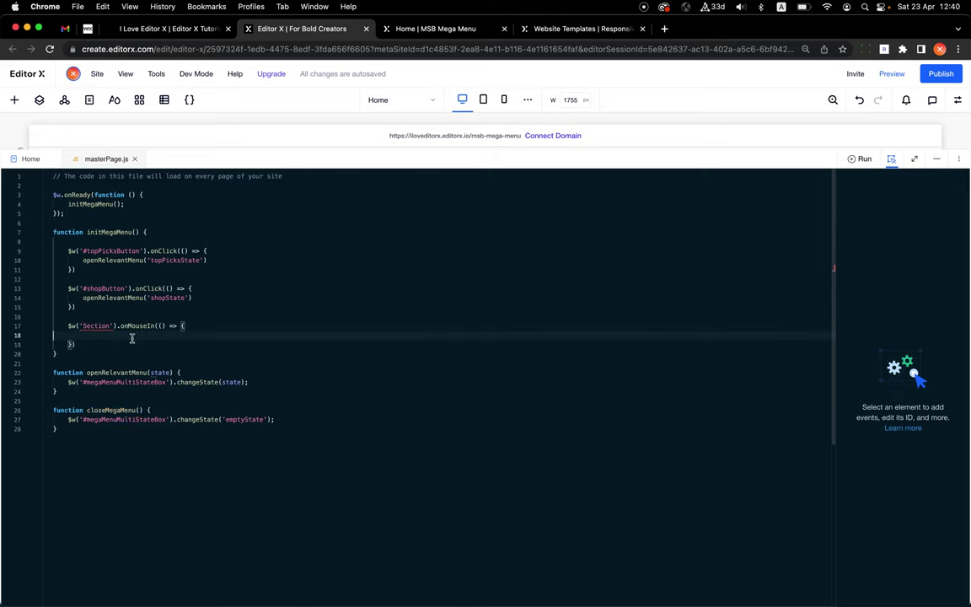
type("c")
key("Return")
type("()")
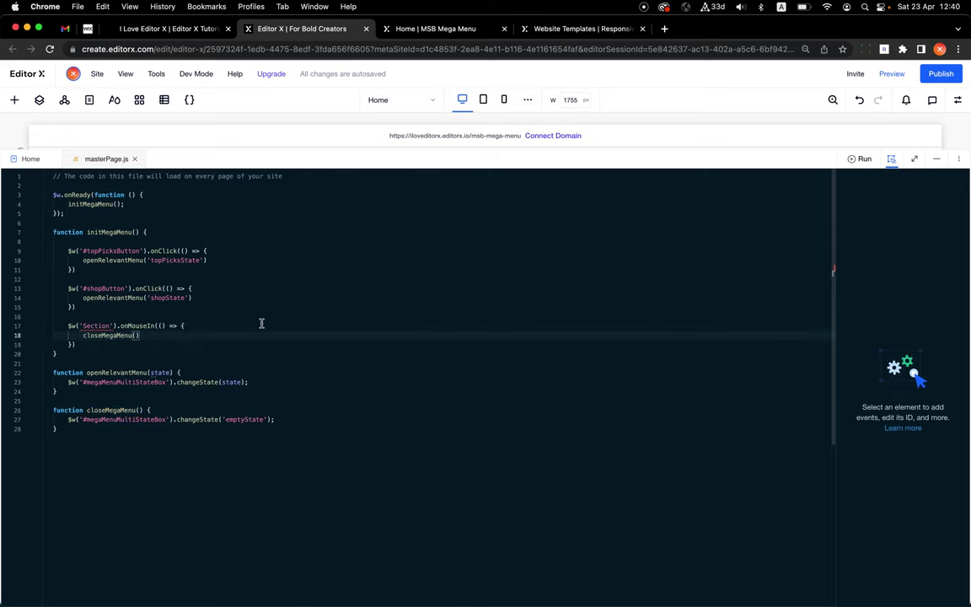
type(";")
double_click(102, 326)
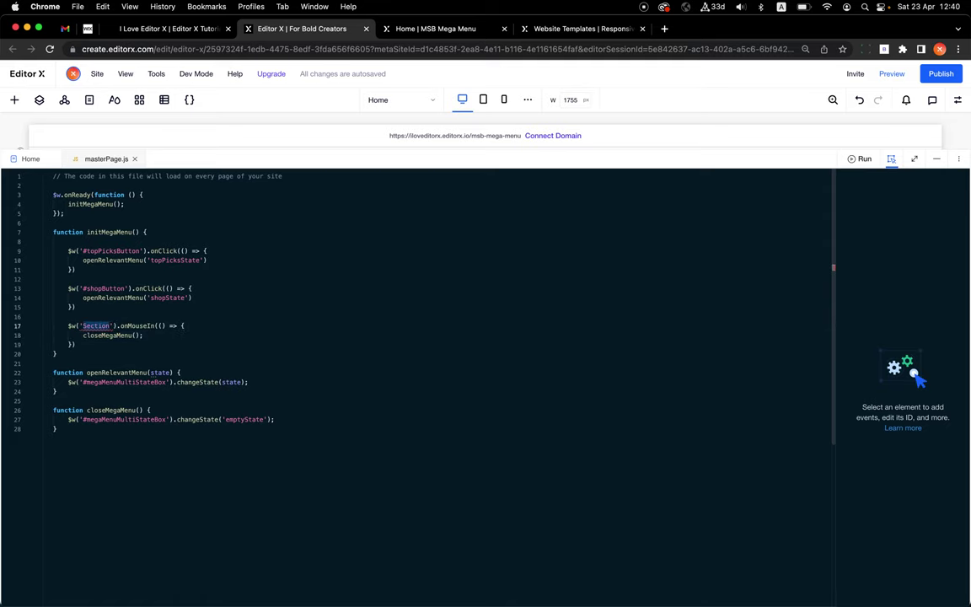
key("ctrl+space")
key("Escape")
left_click(708, 234)
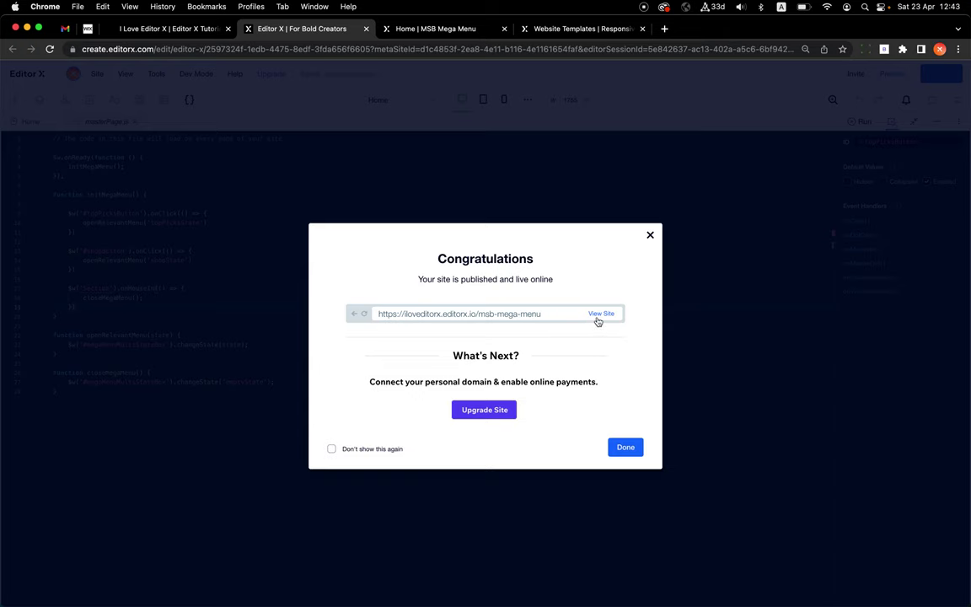
Reload the live MSB Mega Menu page and test opening and closing the Top Picks and Shop menus at different page positions.
left_click(411, 31)
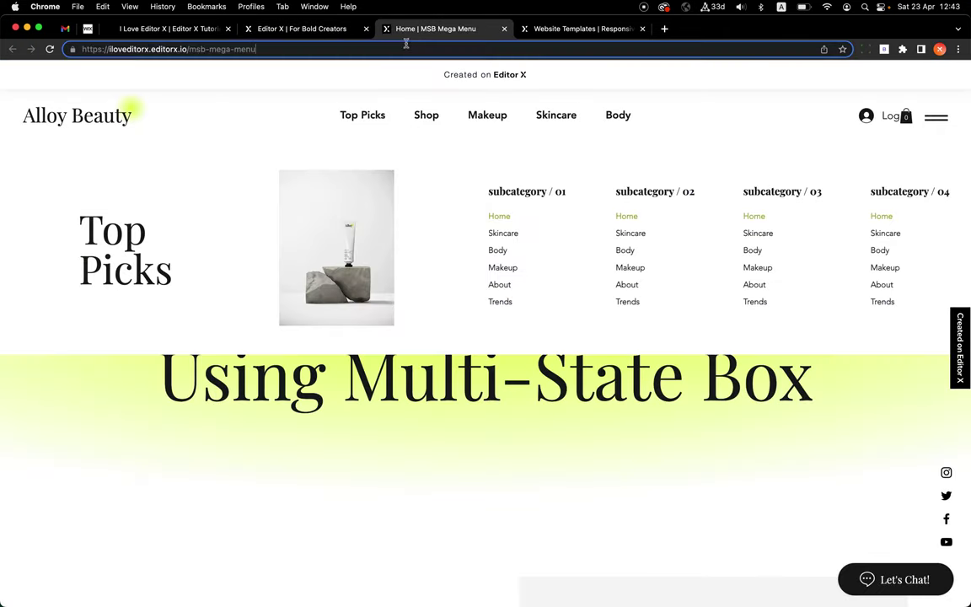
key("super+r")
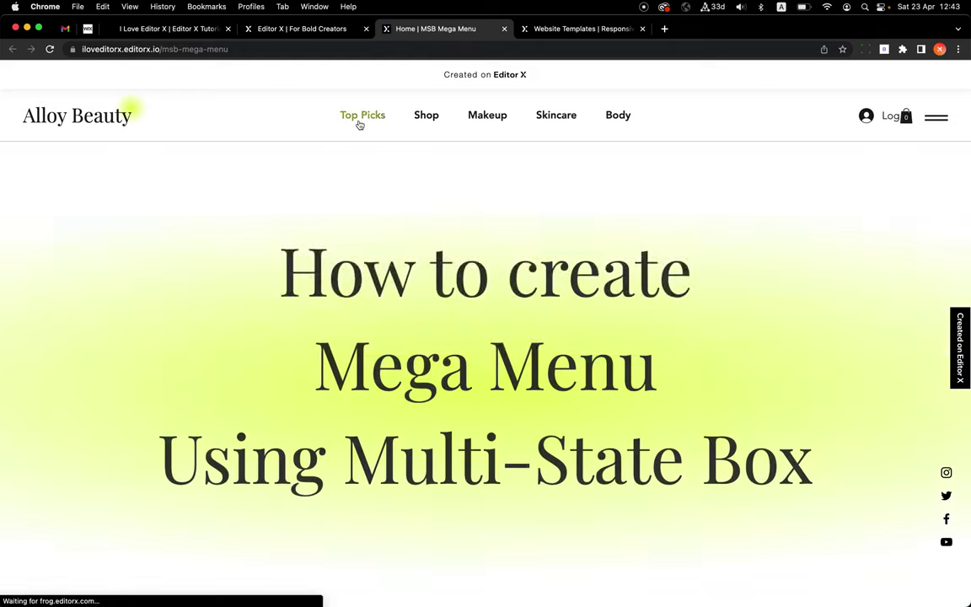
mouse_move(360, 124)
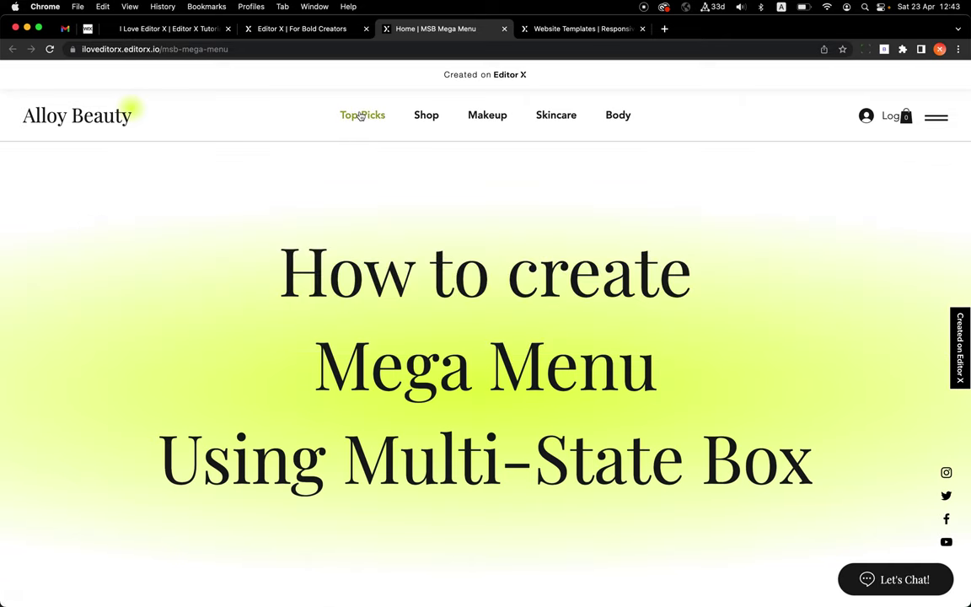
mouse_move(325, 105)
scroll(350, 206, "down", 5)
scroll(354, 209, "down", 10)
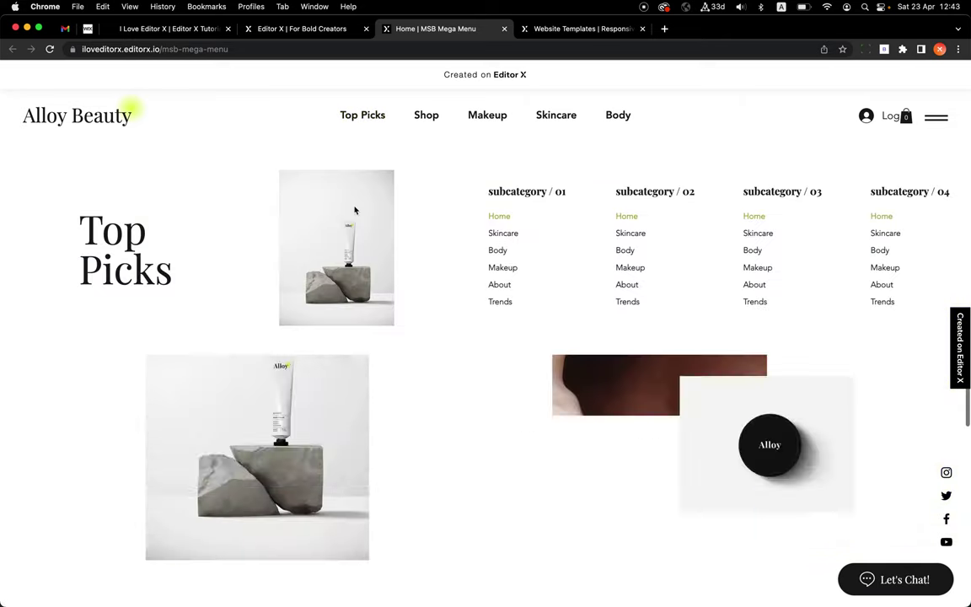
scroll(354, 210, "down", 5)
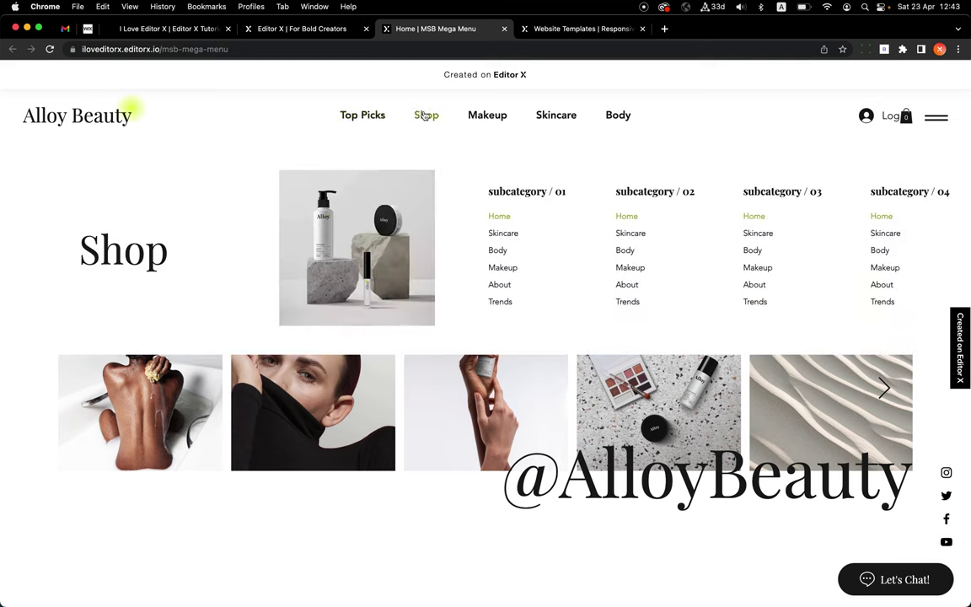
scroll(381, 192, "up", 15)
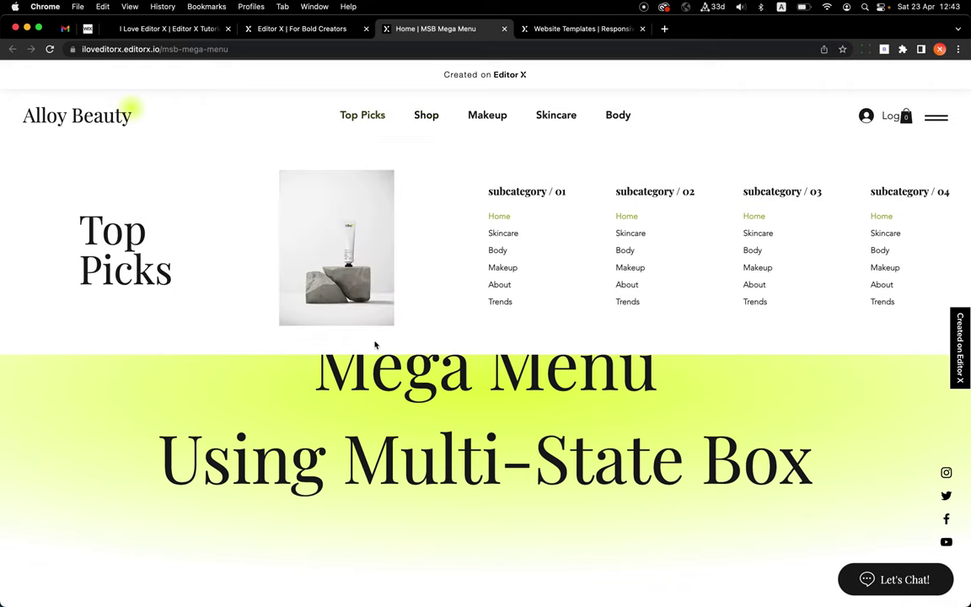
Return to the editor canvas, select the mega menu's multi-state box and enable a shadow on it.
left_click(317, 30)
left_click(465, 204)
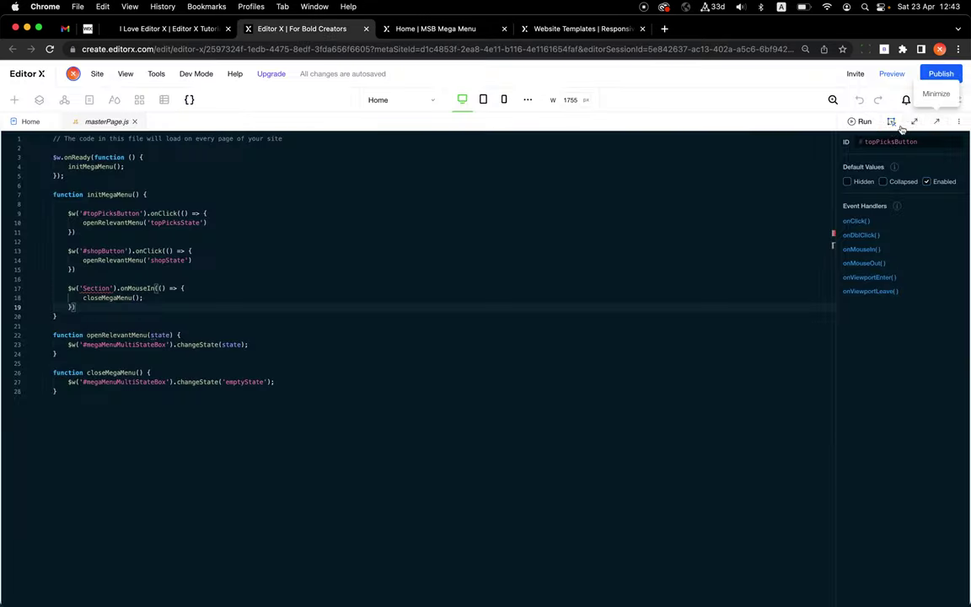
left_click(841, 118)
left_click(238, 244)
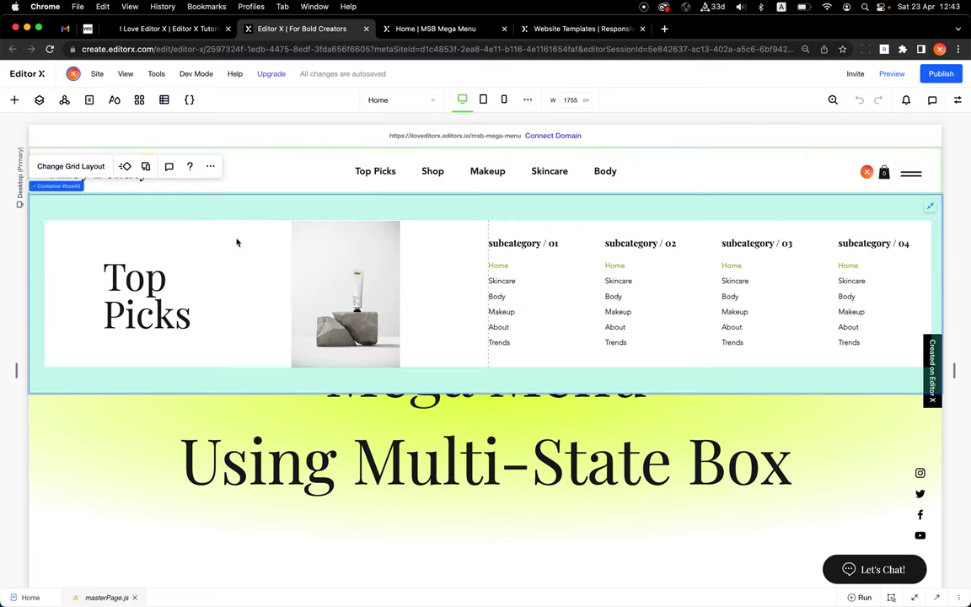
left_click(80, 185)
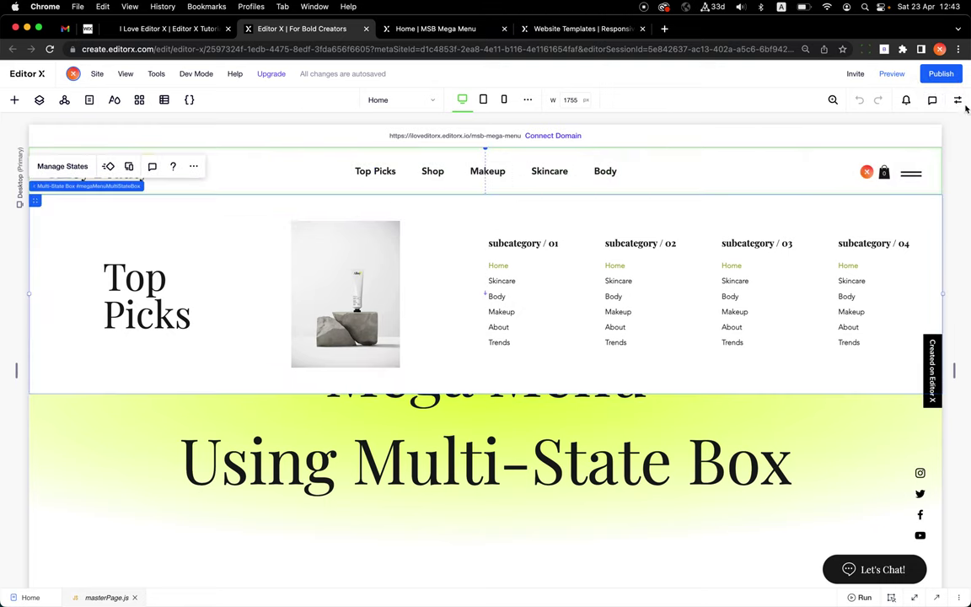
left_click(957, 99)
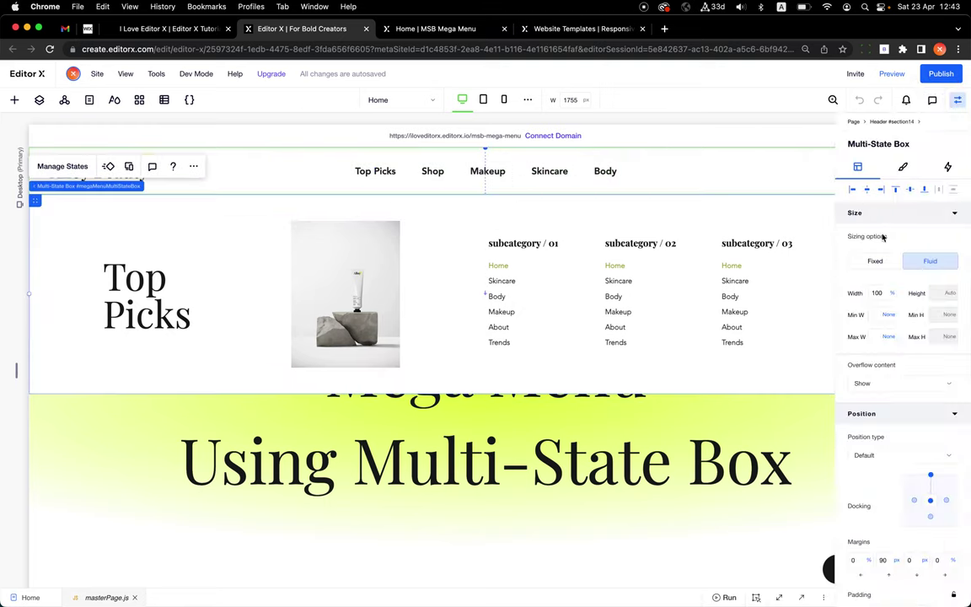
left_click(903, 167)
left_click(849, 268)
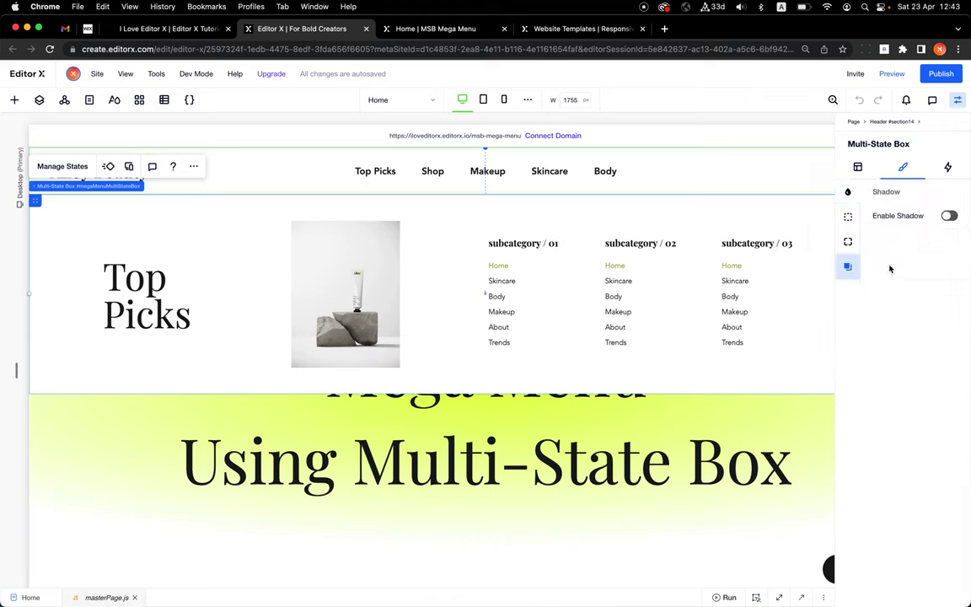
left_click(949, 216)
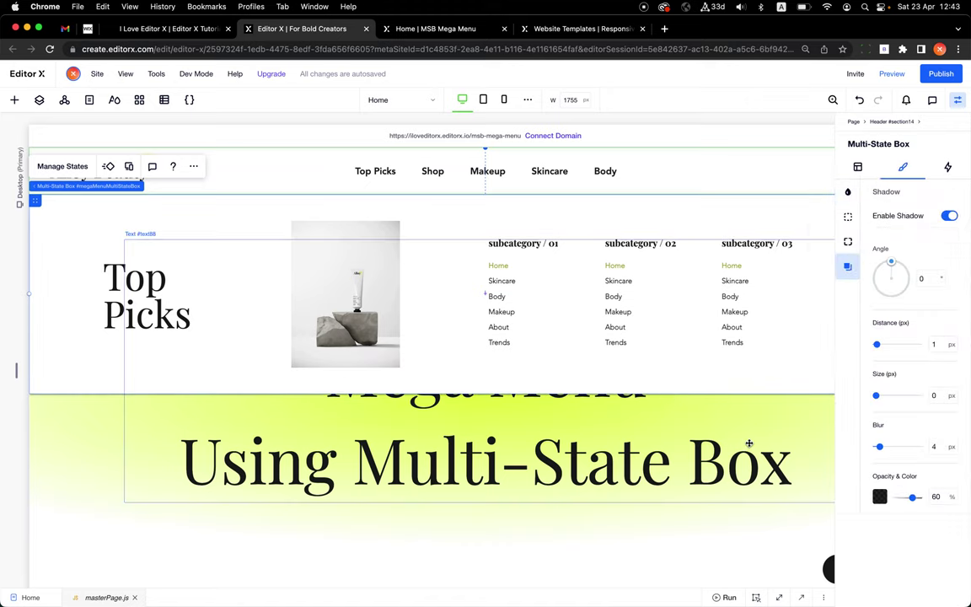
Set the multi-state box shadow's opacity to 30% and its blur to 50 px.
double_click(937, 497)
type("30")
key("Return")
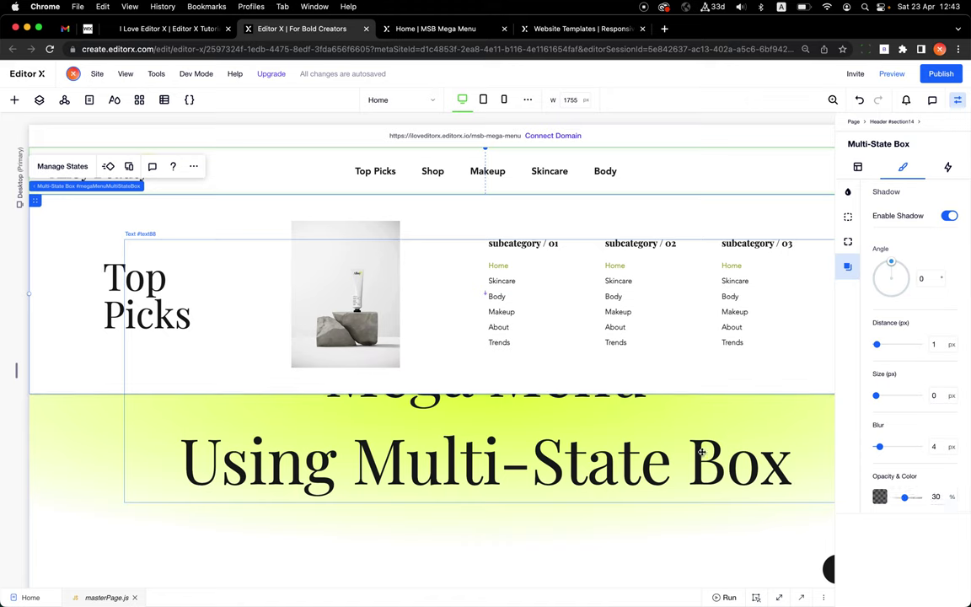
double_click(934, 446)
type("50")
key("Return")
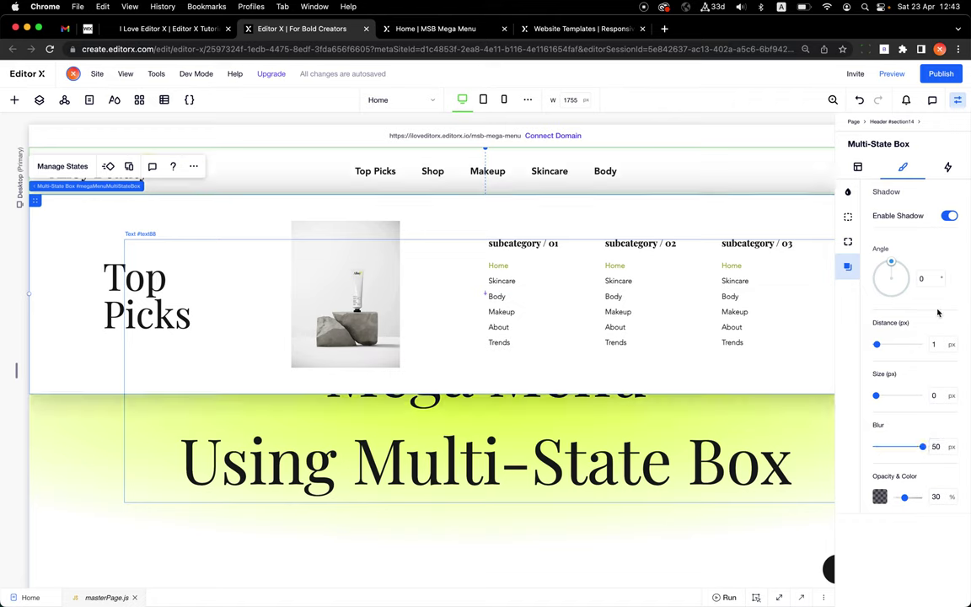
Set the multi-state box shadow's blur to 4 px and its distance to 5 px.
double_click(953, 448)
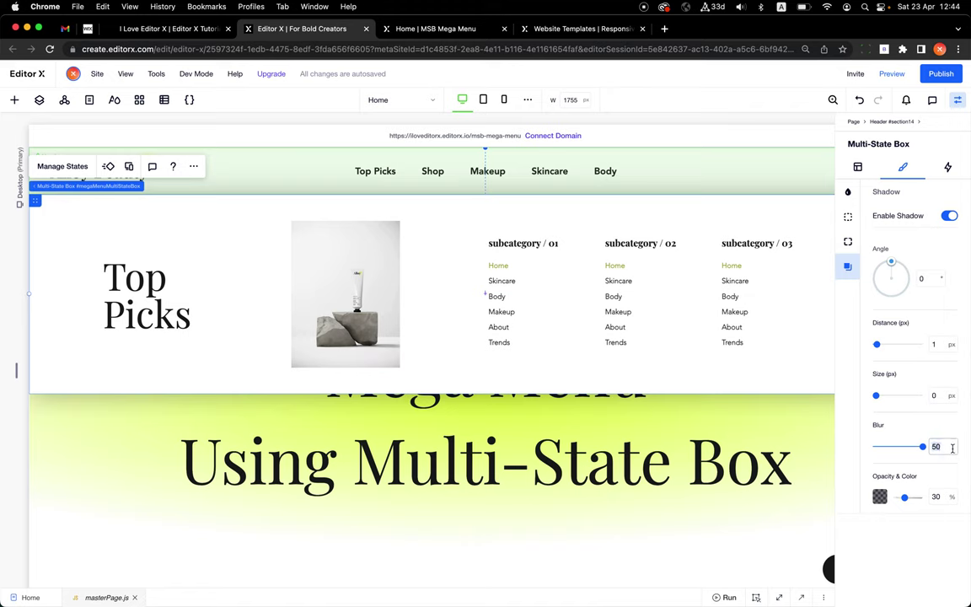
type("4")
key("Return")
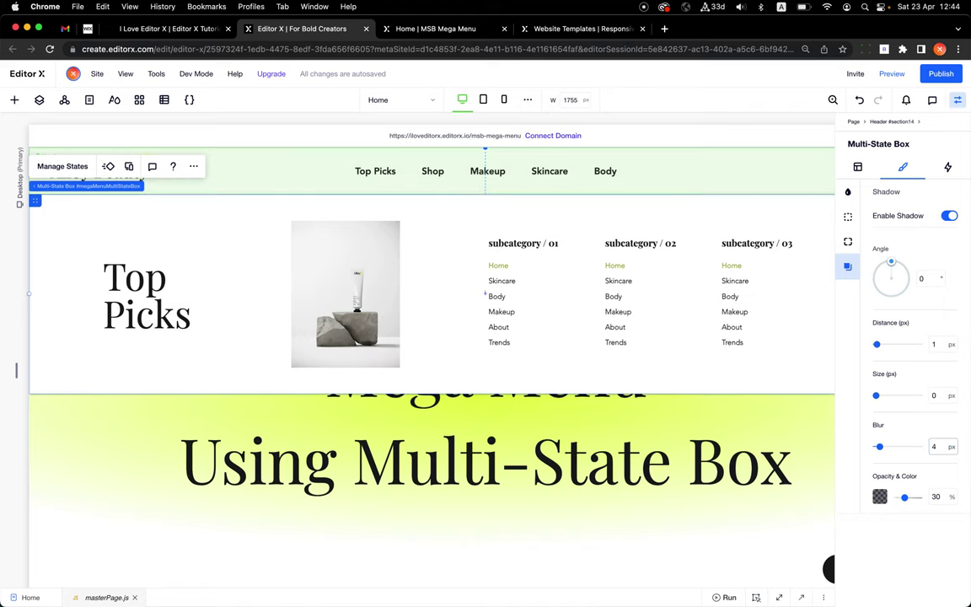
double_click(934, 343)
type("5")
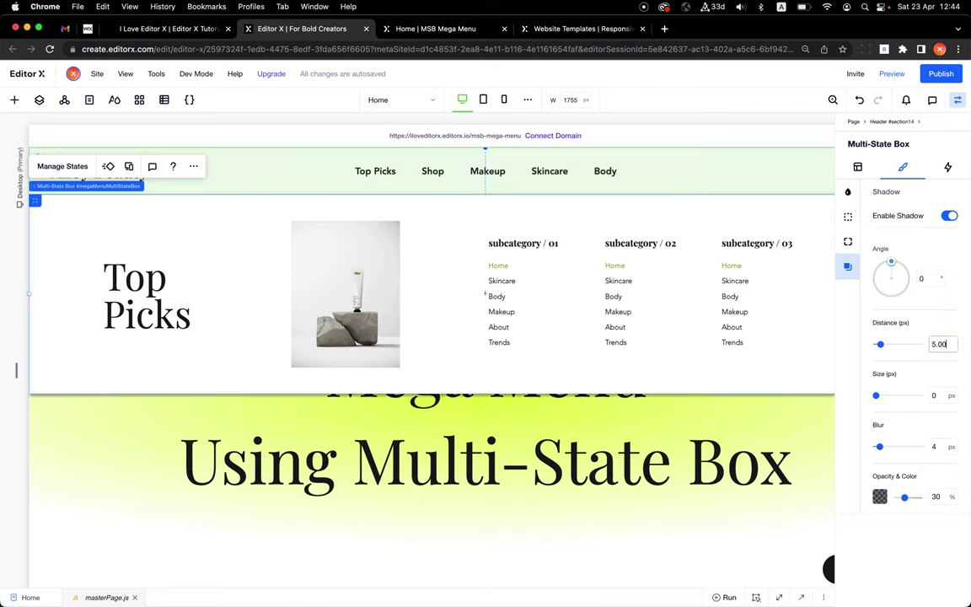
key("Return")
Set the multi-state box shadow's blur to 30 px and its distance to 34 px.
type("0")
key("Return")
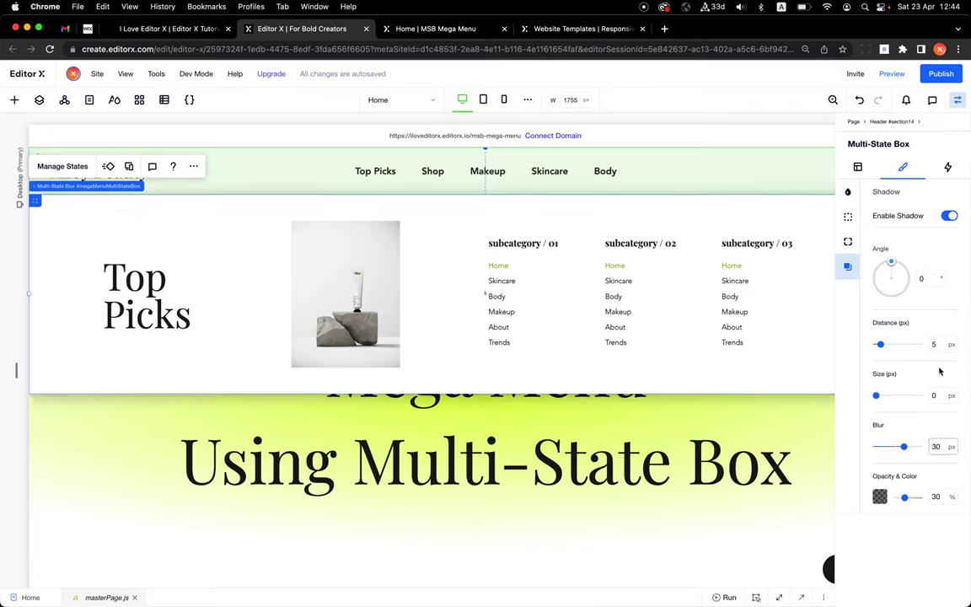
key("Down")
key("Down")
left_click(940, 349)
type("34")
key("Return")
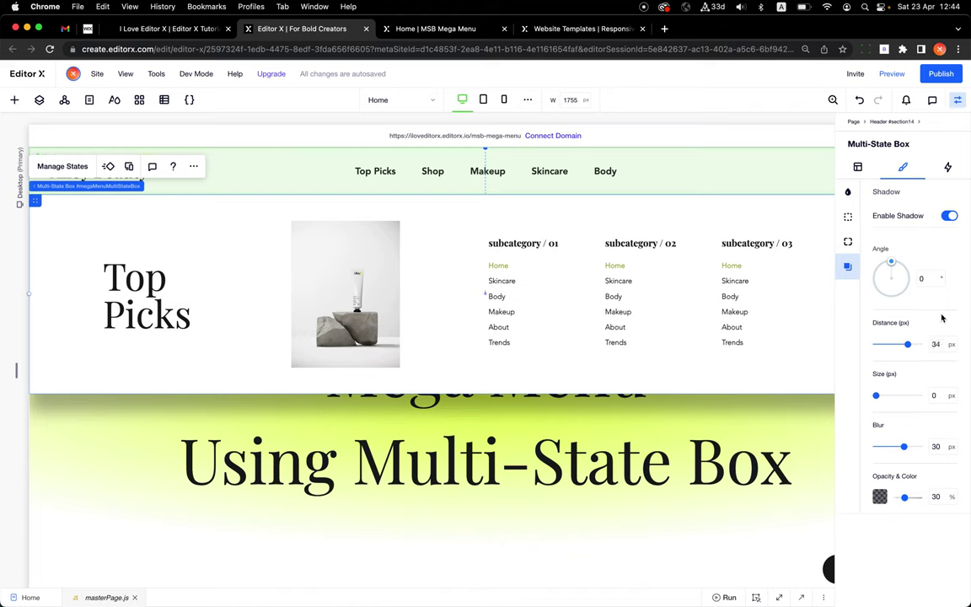
Set the multi-state box shadow's blur to 20 px and its opacity to 20%.
left_click(944, 448)
type("20")
key("Return")
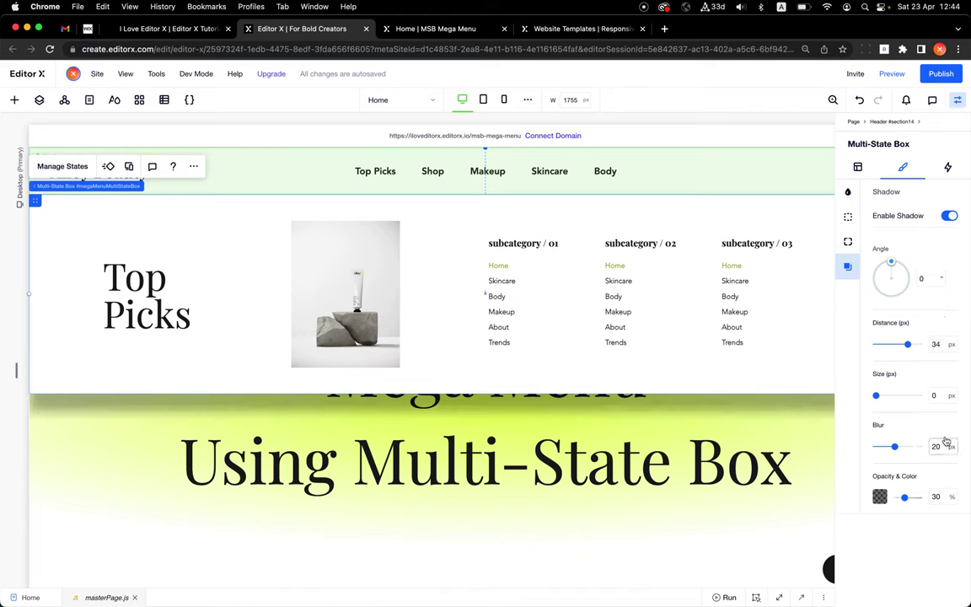
left_click(940, 498)
type("20")
key("Return")
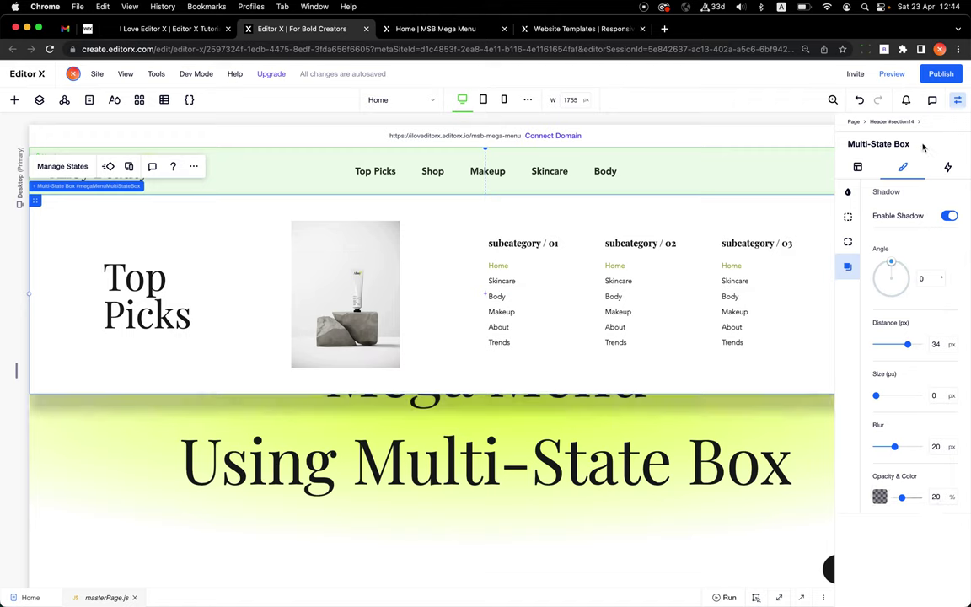
Publish the site with the new mega menu shadow.
left_click(936, 75)
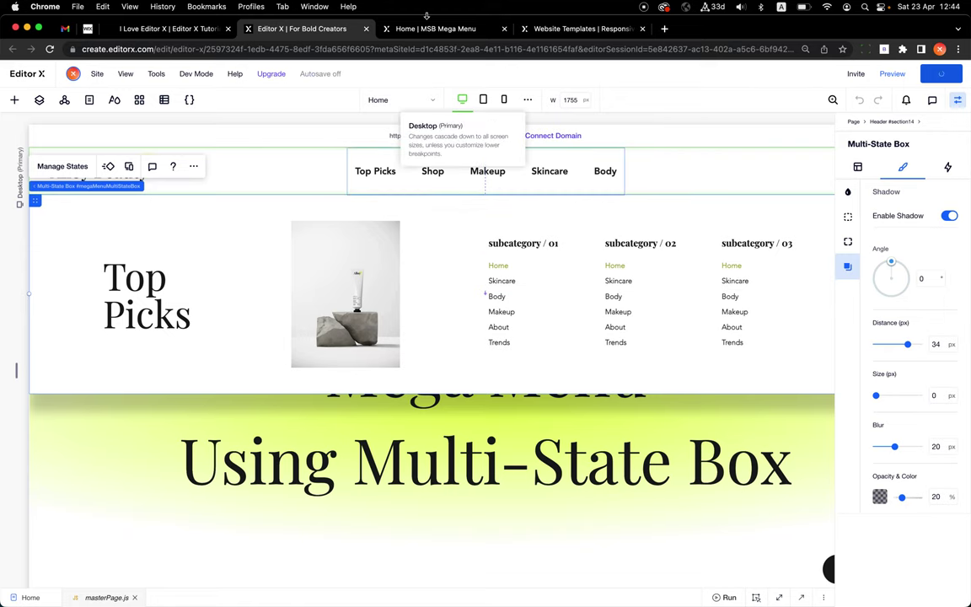
Reload the published msb-mega-menu page and test the Top Picks and Shop mega menus while moving through the page.
left_click(428, 30)
left_click(382, 48)
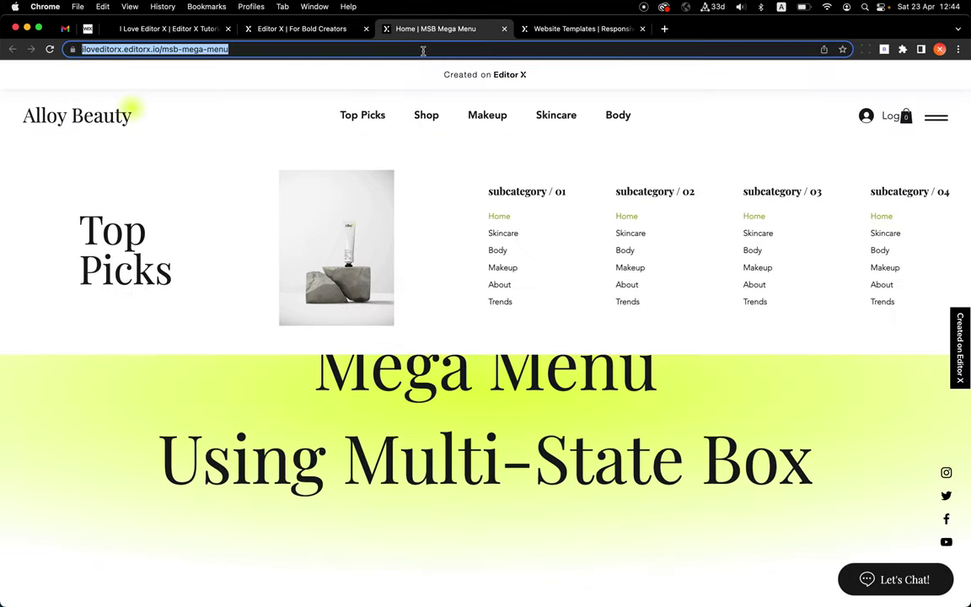
key("Return")
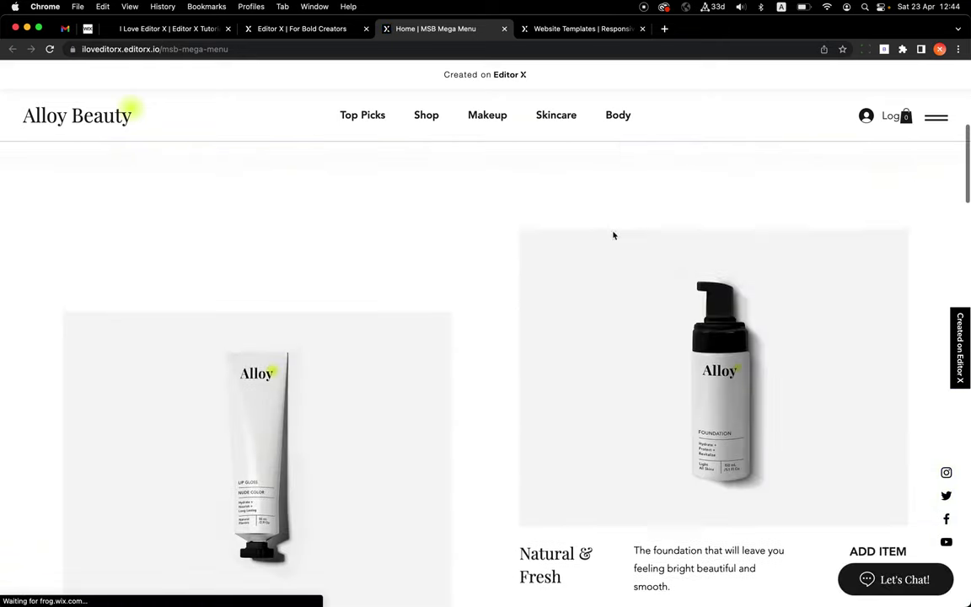
left_click(363, 115)
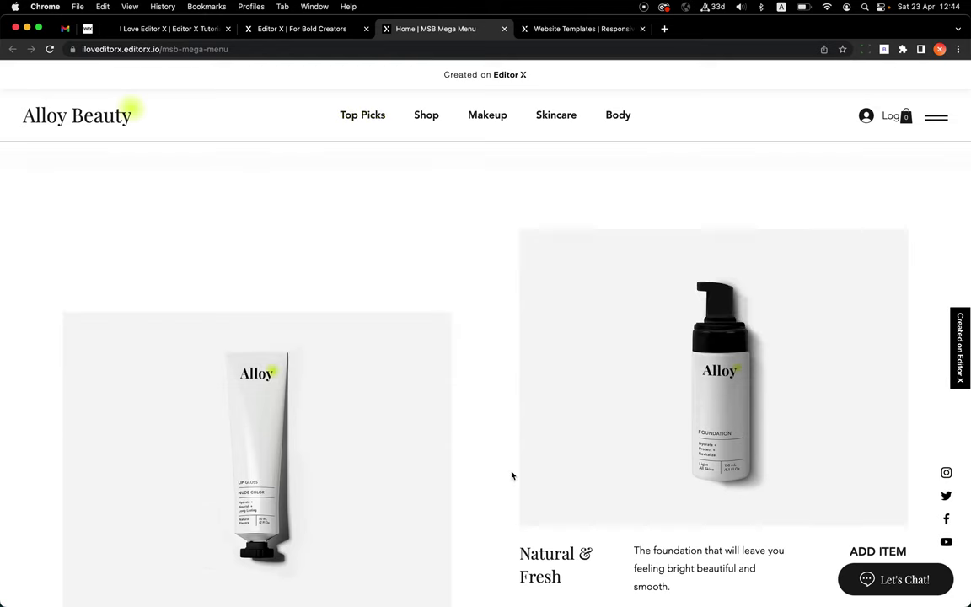
mouse_move(378, 126)
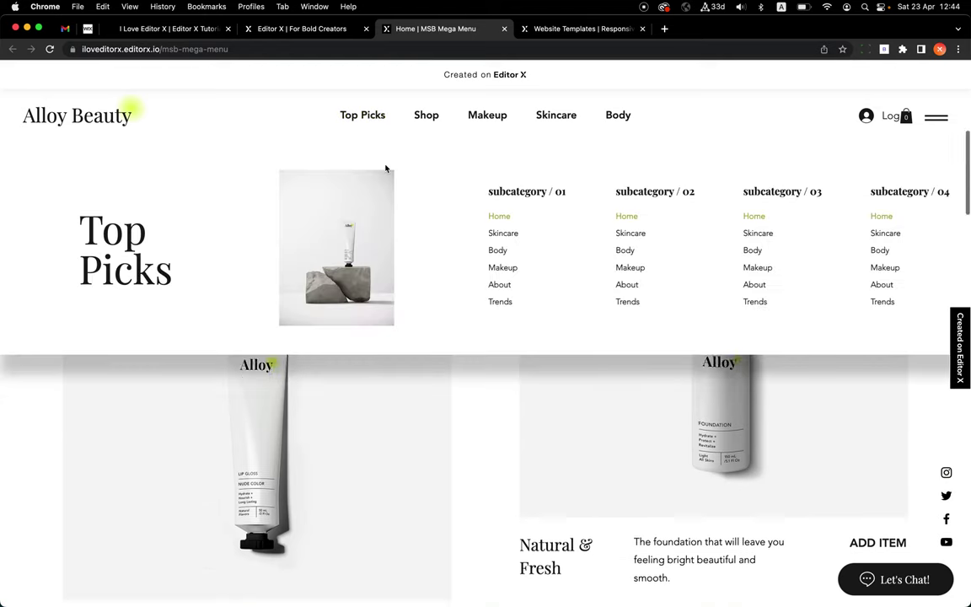
scroll(386, 168, "down", 10)
scroll(385, 169, "up", 5)
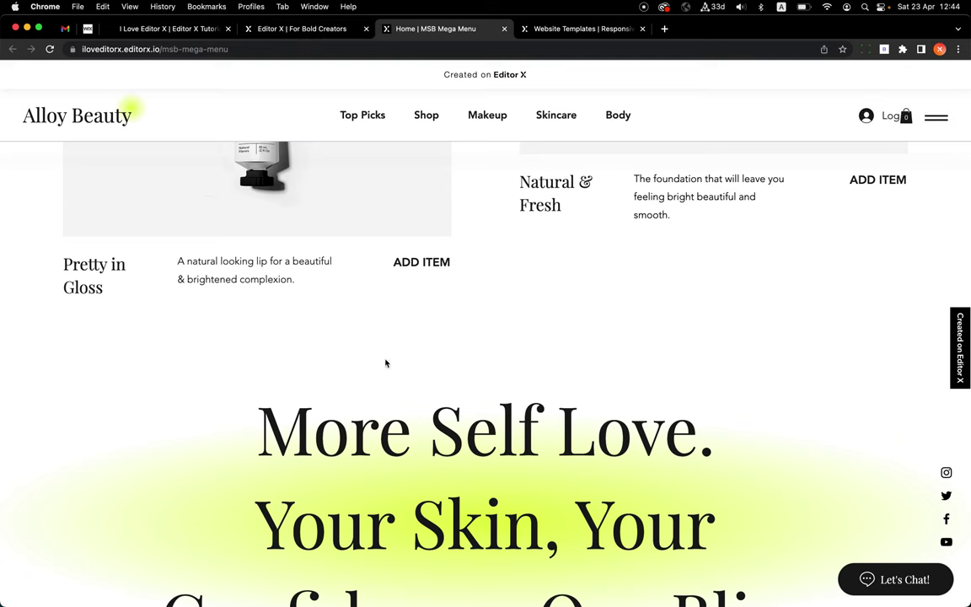
scroll(610, 361, "up", 10)
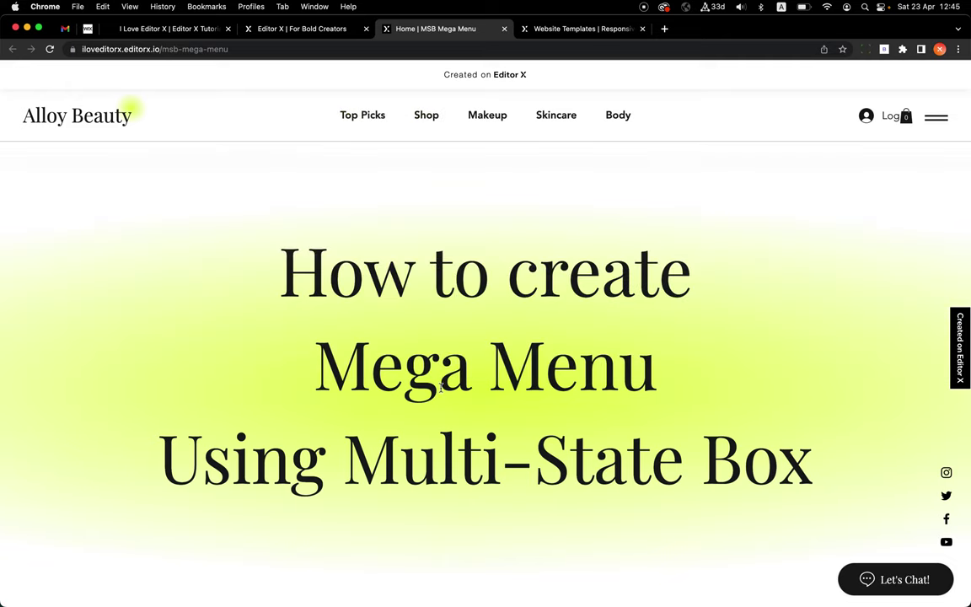
mouse_move(433, 122)
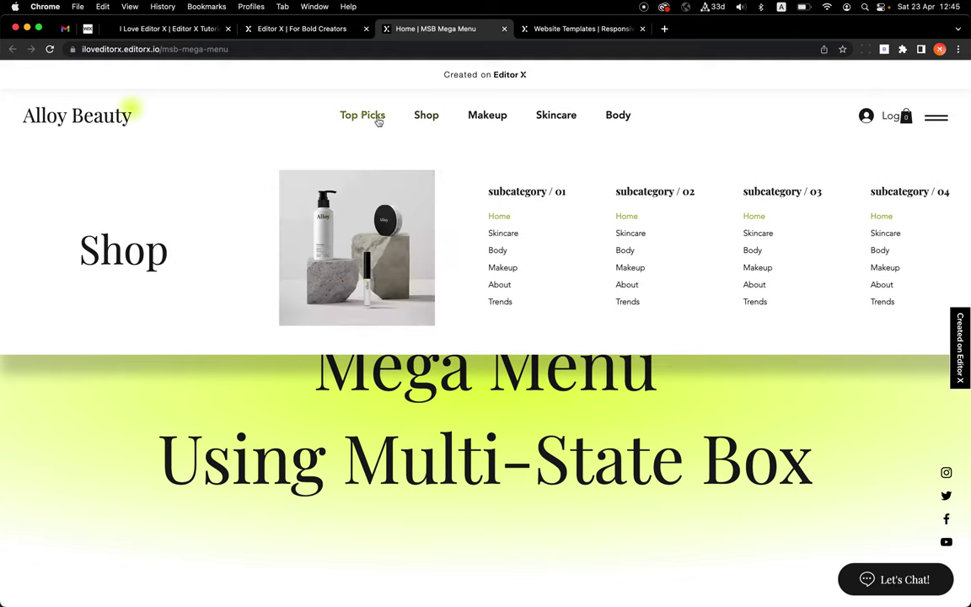
Return to the site editor, dismiss the publish confirmation and review the mega menu code in masterPage.js.
left_click(297, 30)
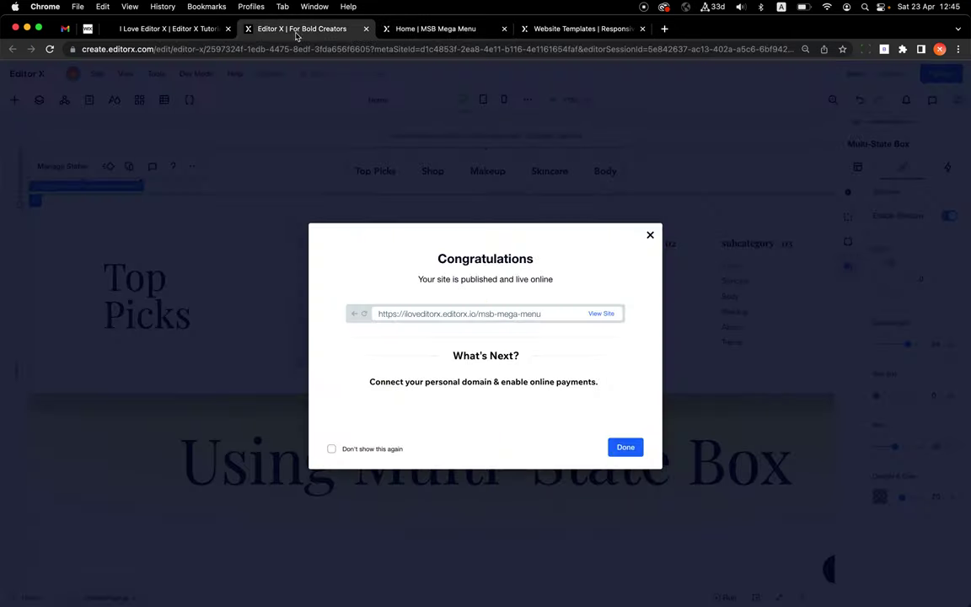
left_click(626, 446)
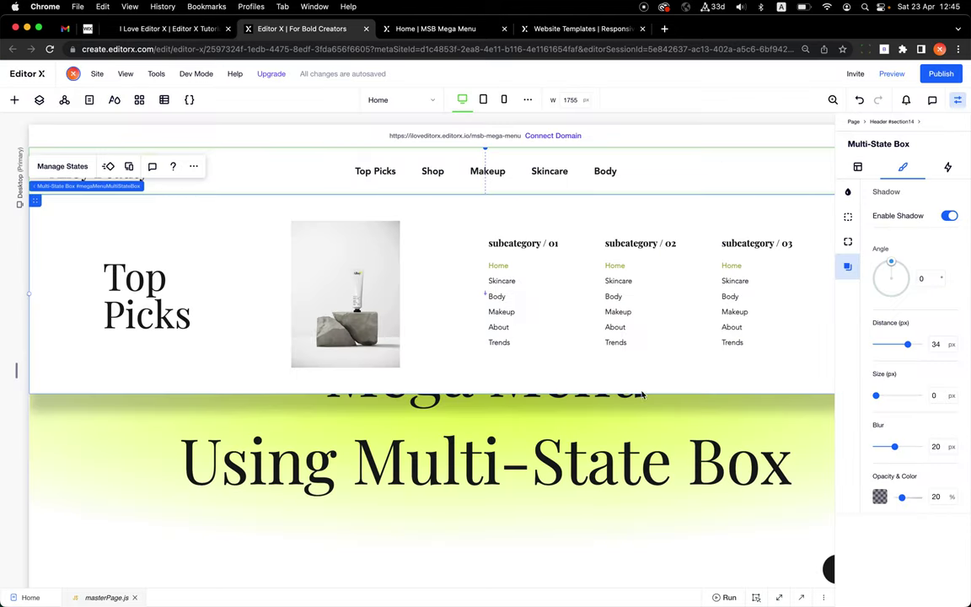
left_click(780, 598)
left_click(351, 403)
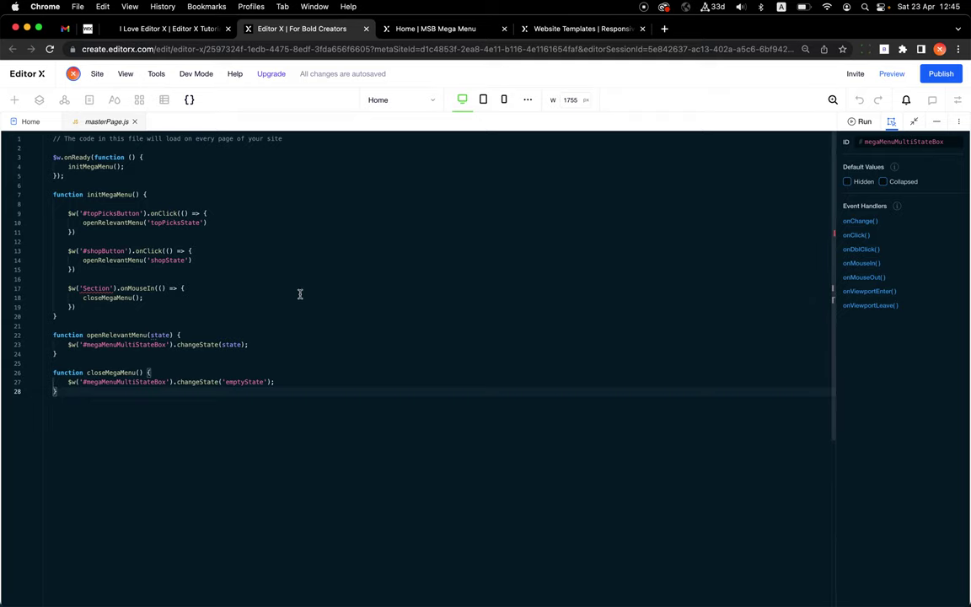
left_click(937, 121)
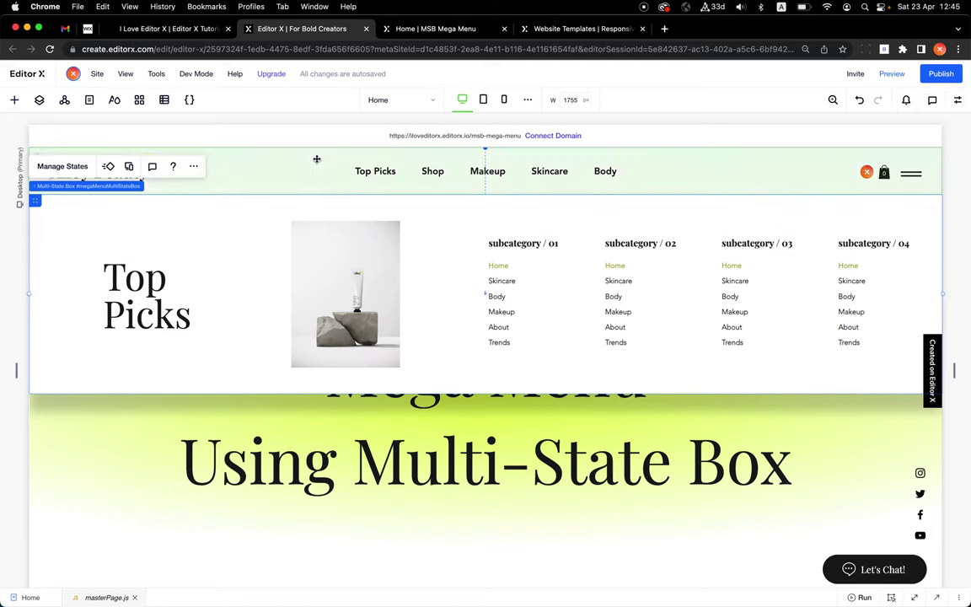
Change the text of the header's Body button to "Code".
left_click(606, 173)
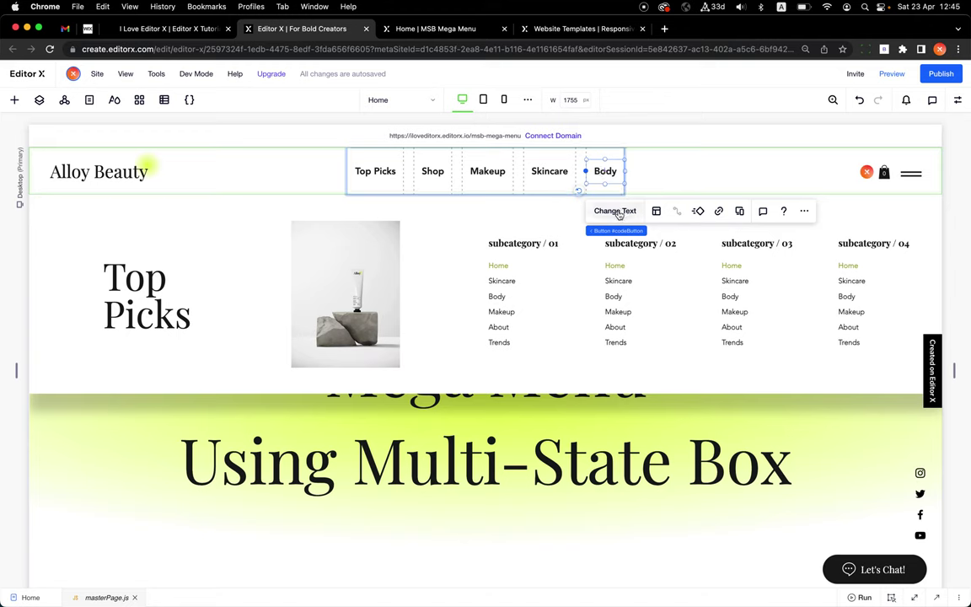
left_click(617, 212)
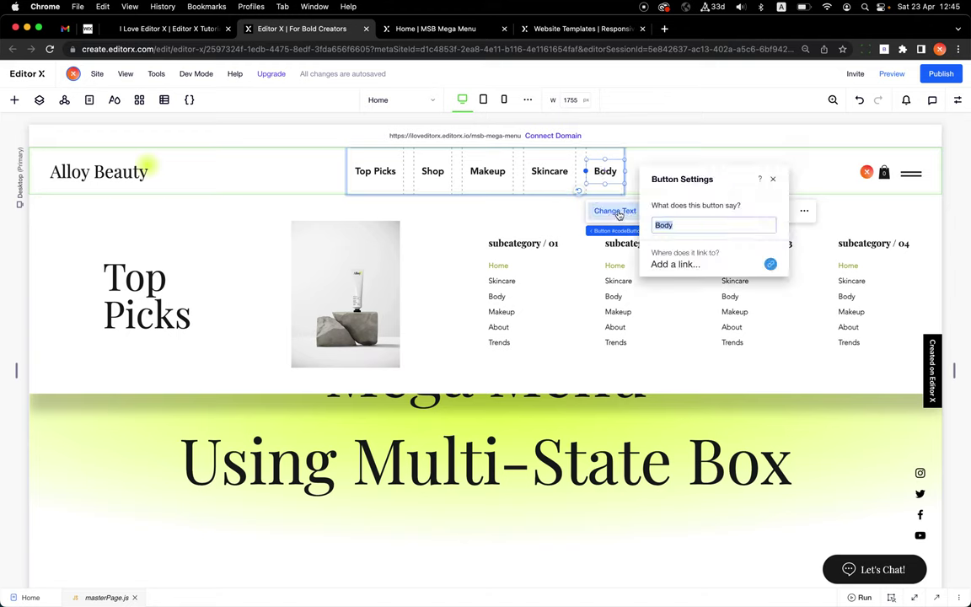
type("Code")
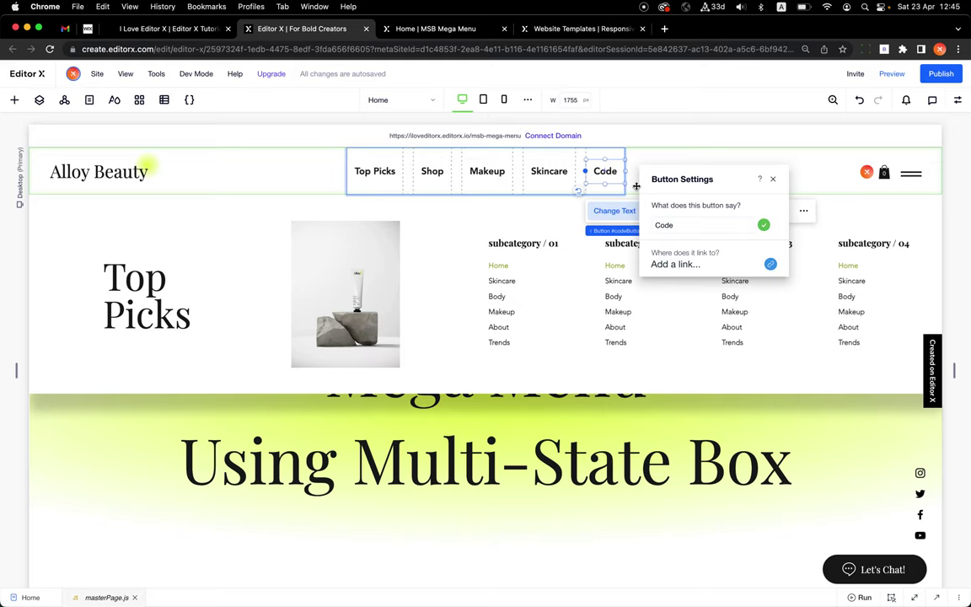
left_click(772, 179)
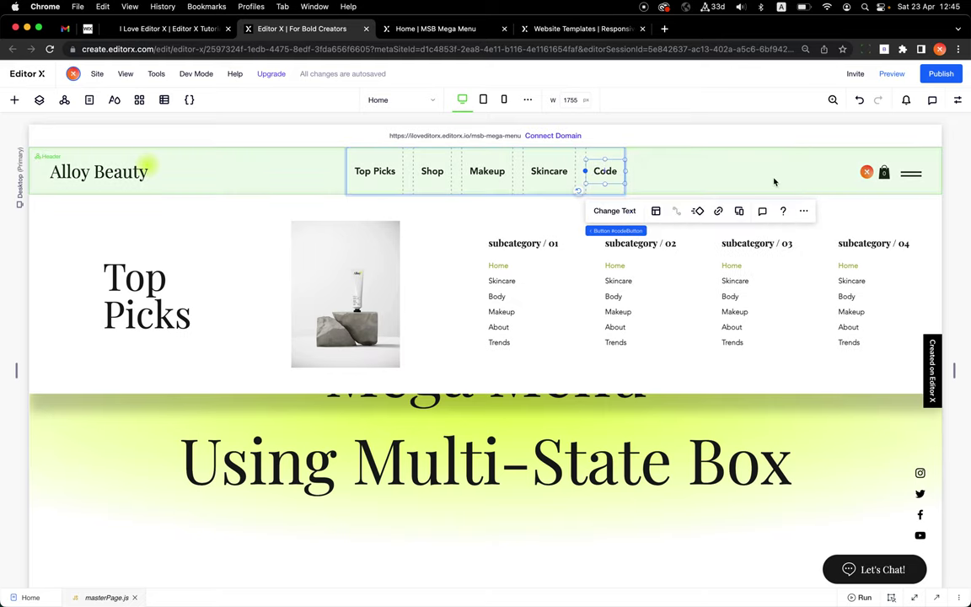
Set the Code button's element ID to codeButton in the code properties.
left_click(895, 598)
double_click(879, 143)
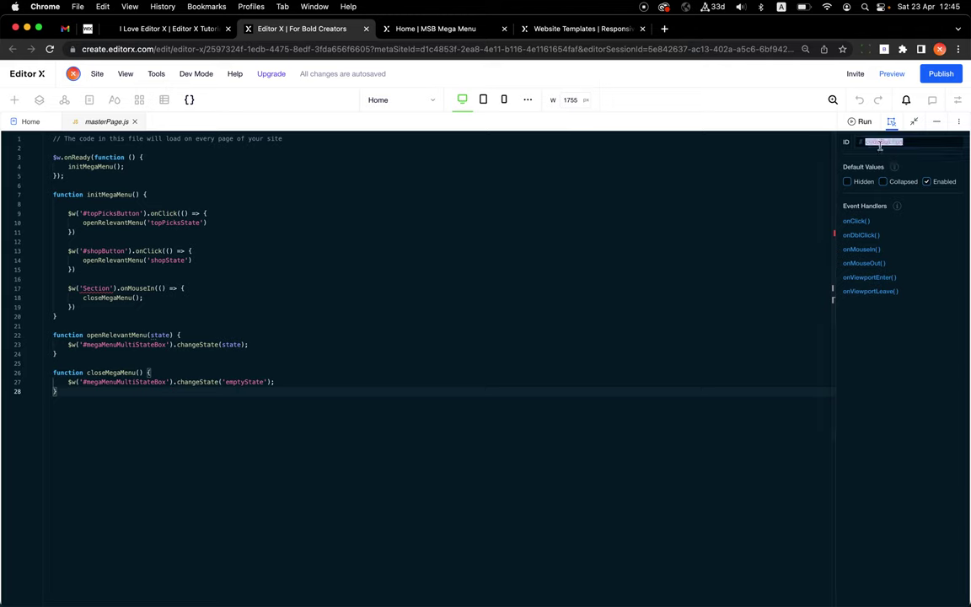
type("codeB")
key("Return")
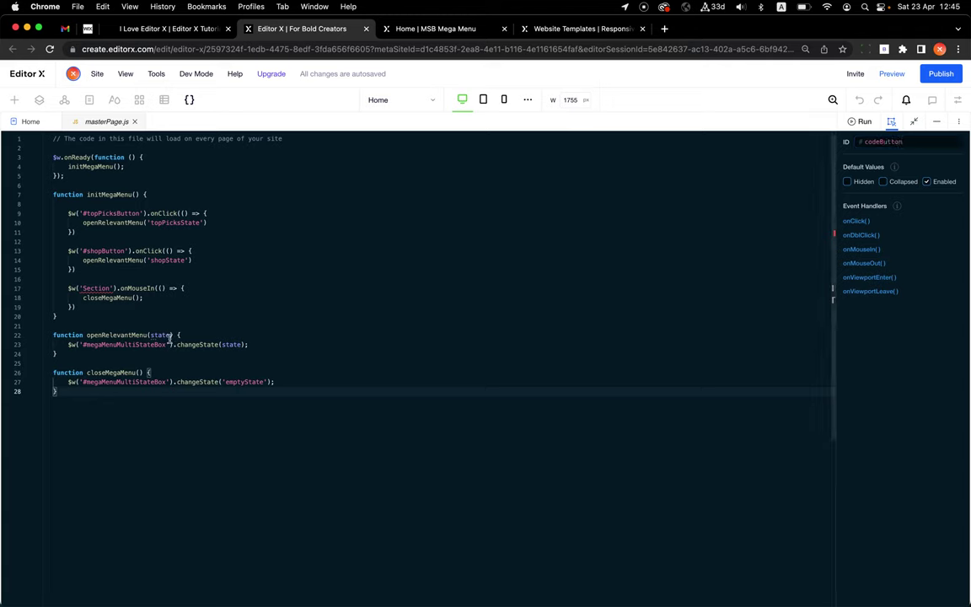
Duplicate the #shopButton onClick handler directly below the original inside initMegaMenu.
left_click(99, 278)
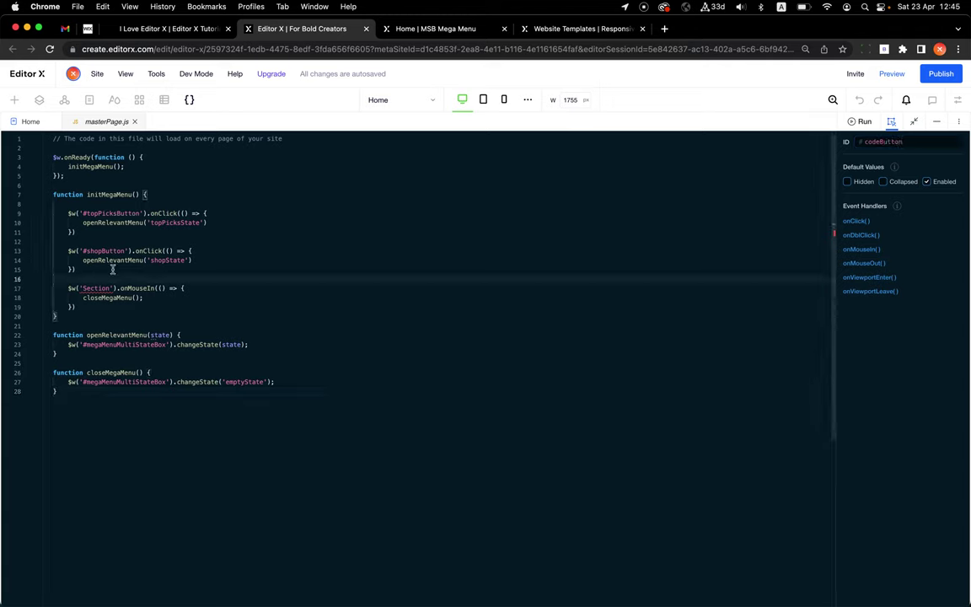
left_click_drag(85, 269, 67, 251)
key("ctrl+c")
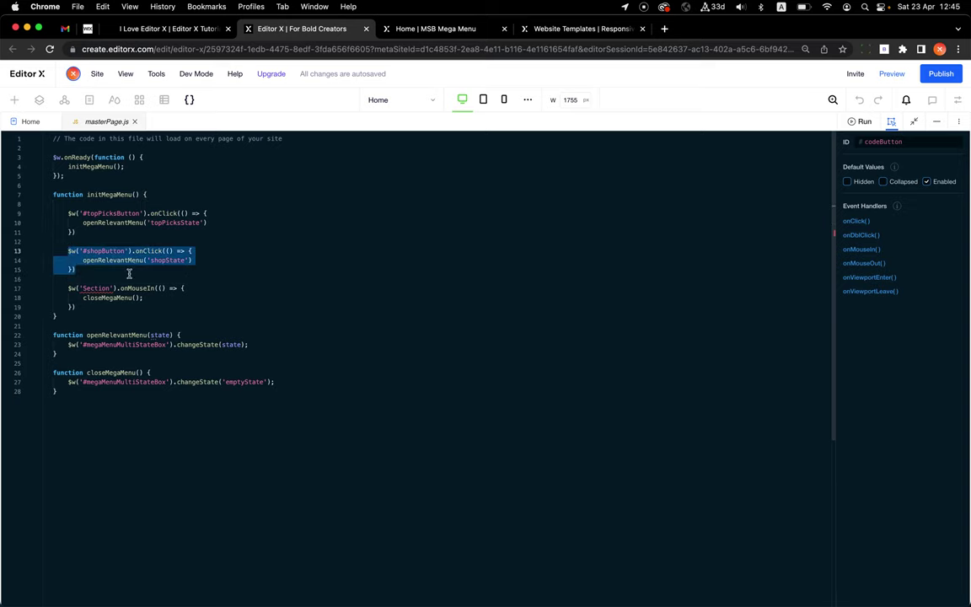
key("Right")
key("Return")
key("ctrl+v")
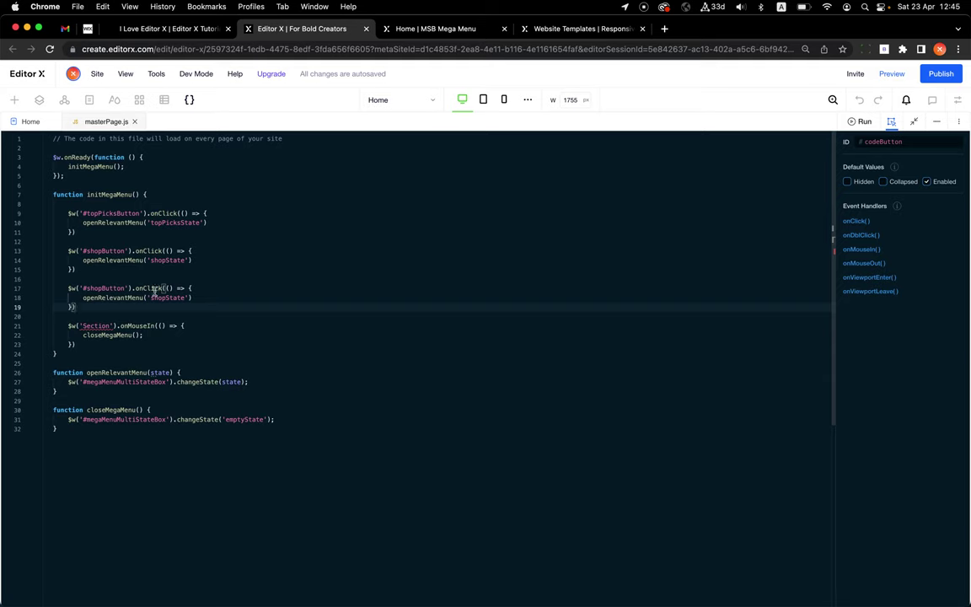
Point the copied onClick handler to #codeButton and clear the state name in its openRelevantMenu call.
double_click(102, 288)
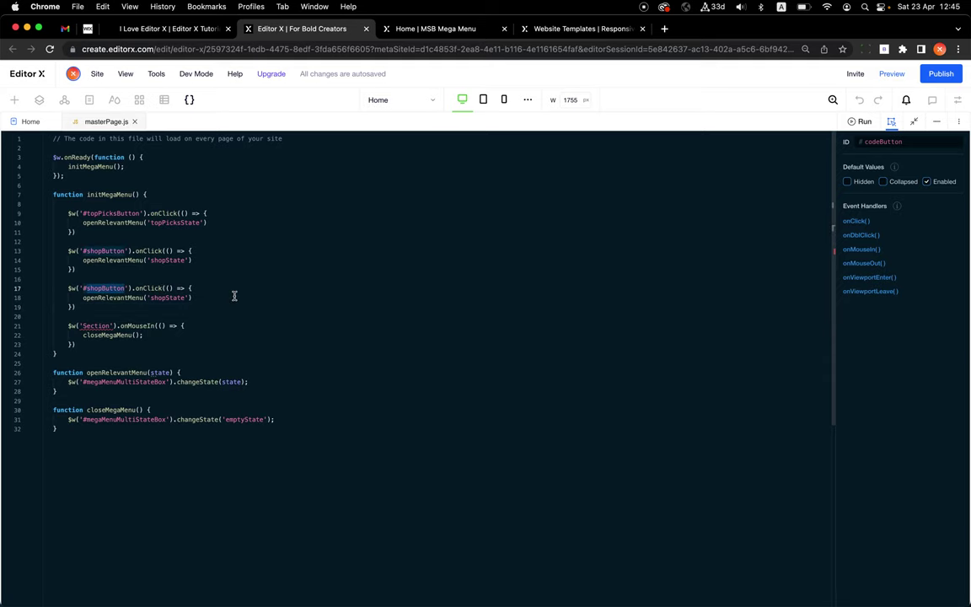
key("BackSpace")
type("code")
key("Return")
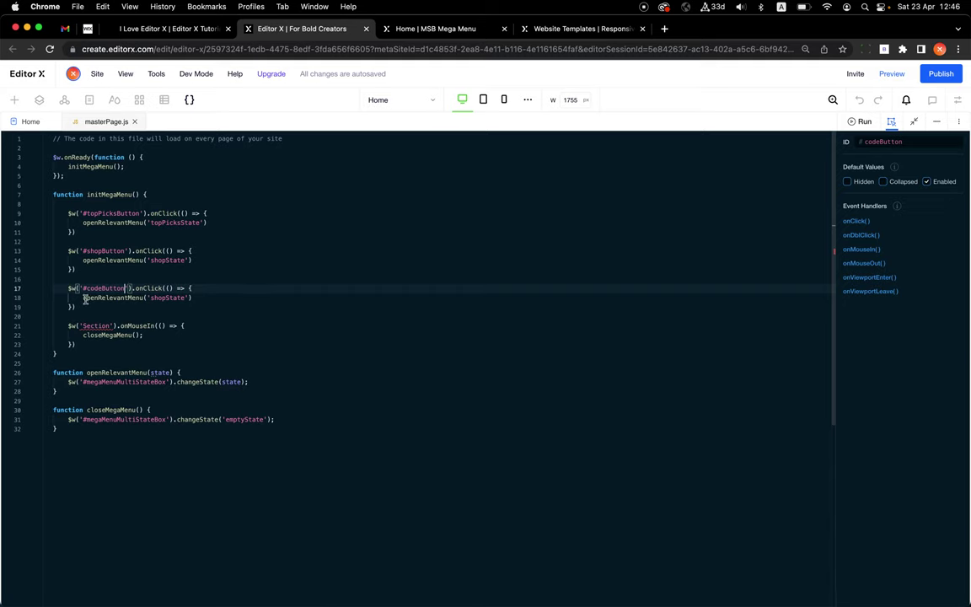
left_click(165, 299)
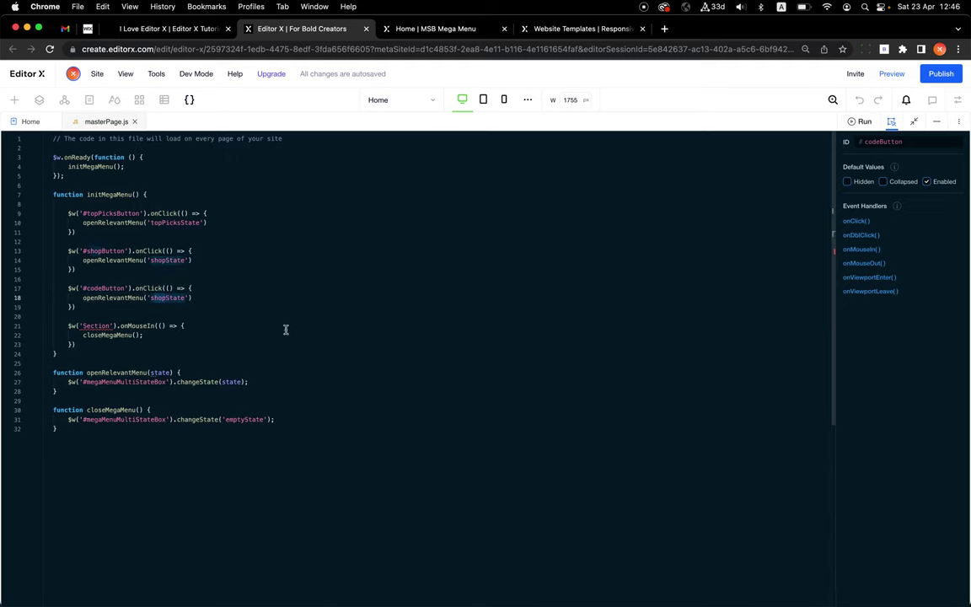
double_click(168, 298)
key("BackSpace")
left_click(370, 314)
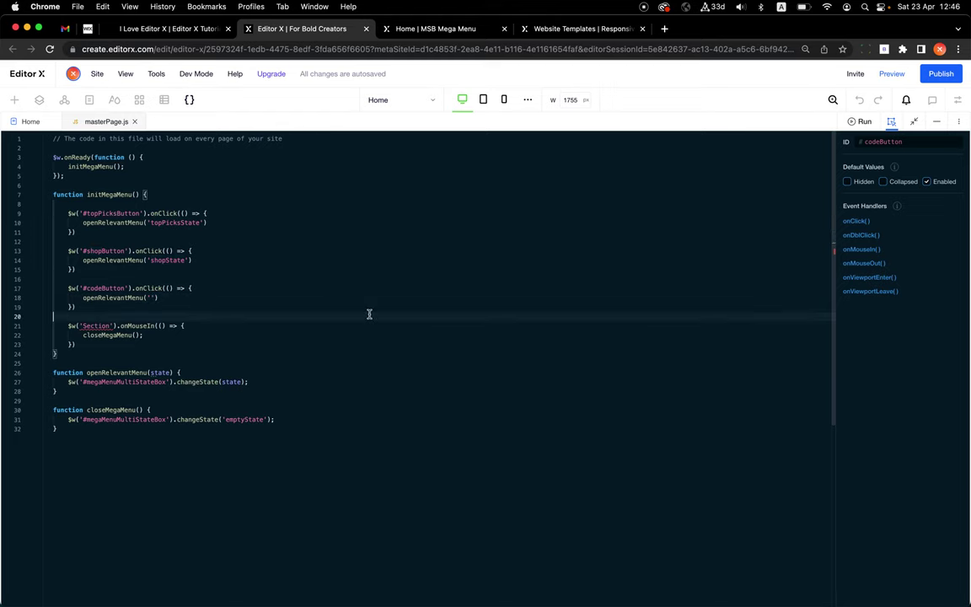
Add a new blank state to the mega menu multi-state box.
left_click(936, 122)
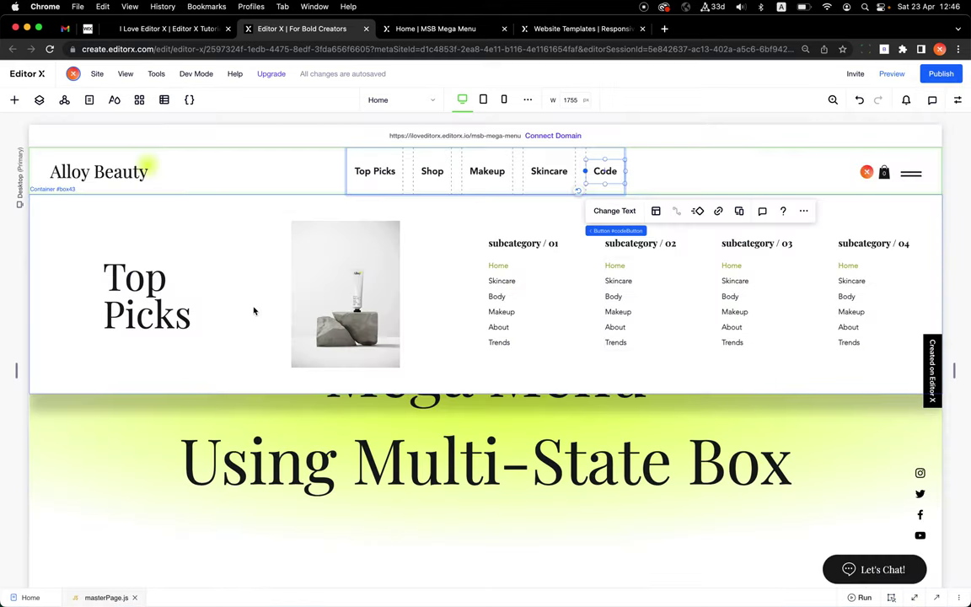
left_click(214, 250)
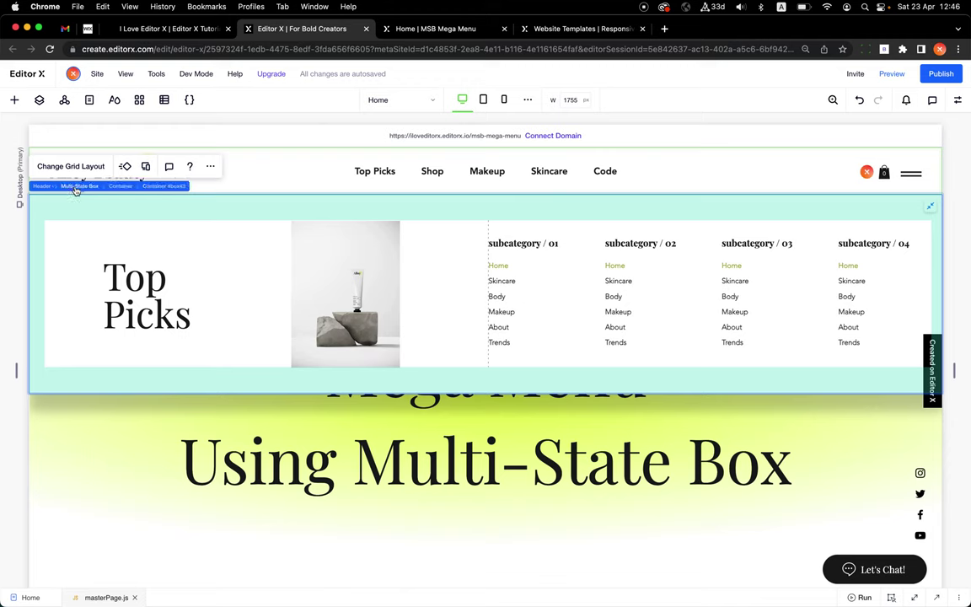
left_click(76, 187)
left_click(61, 166)
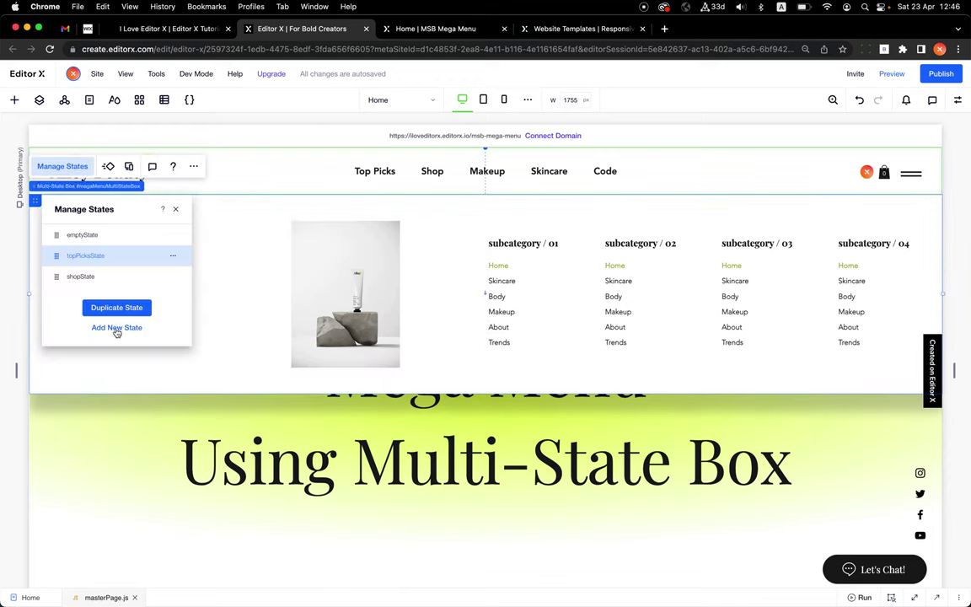
left_click(116, 329)
left_click(80, 296)
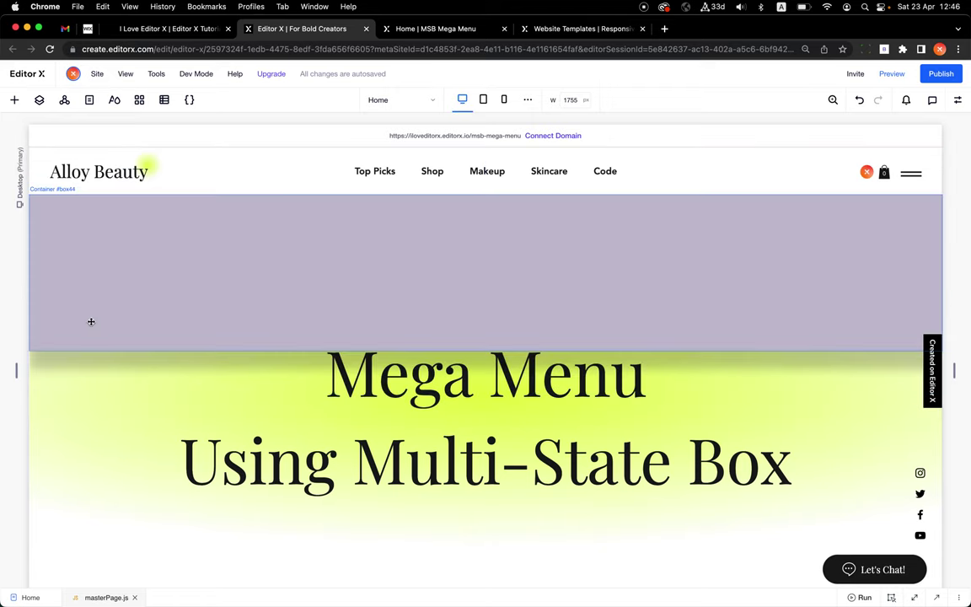
Set the new state's container background to the near-black theme color.
left_click(274, 272)
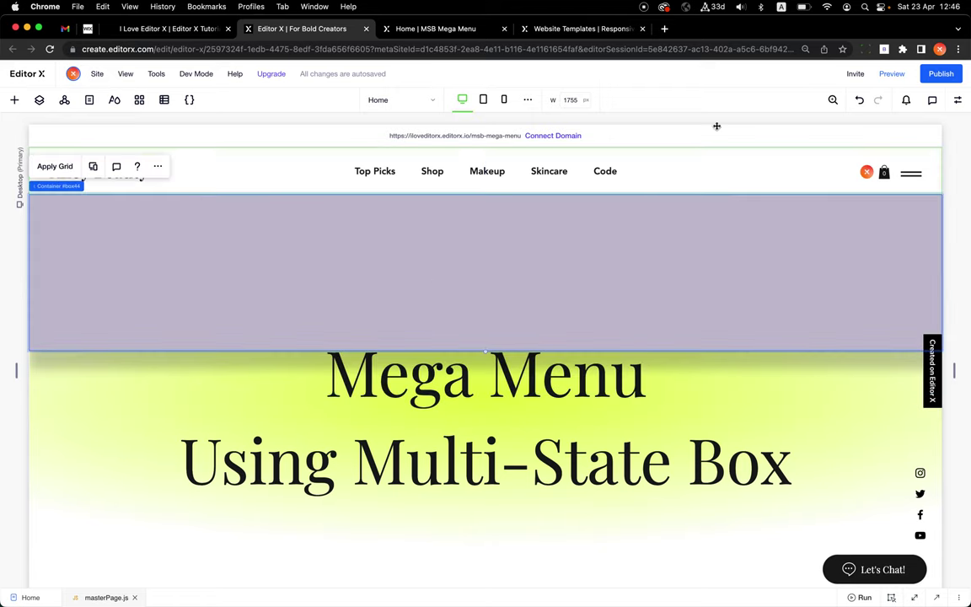
left_click(956, 101)
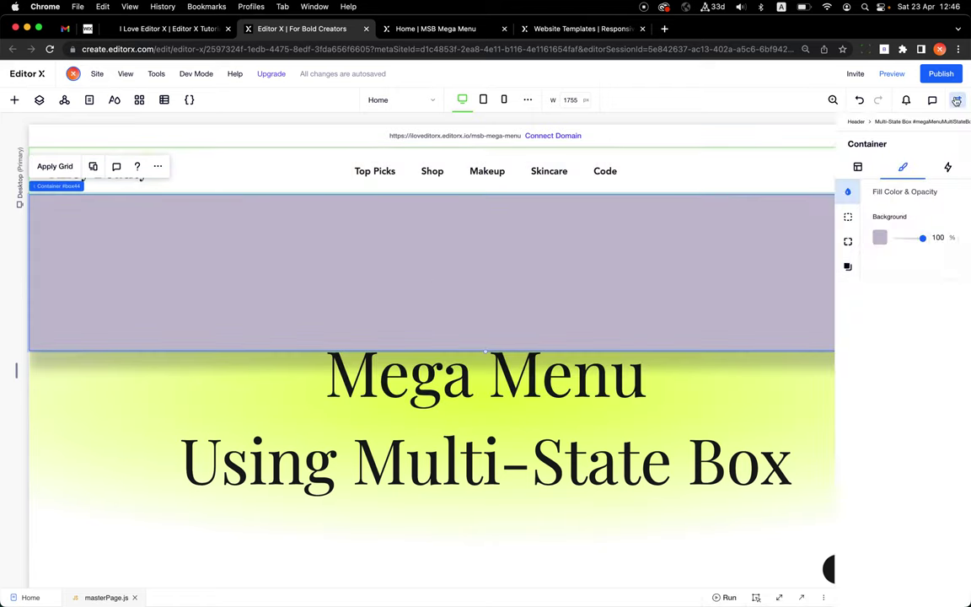
left_click(879, 237)
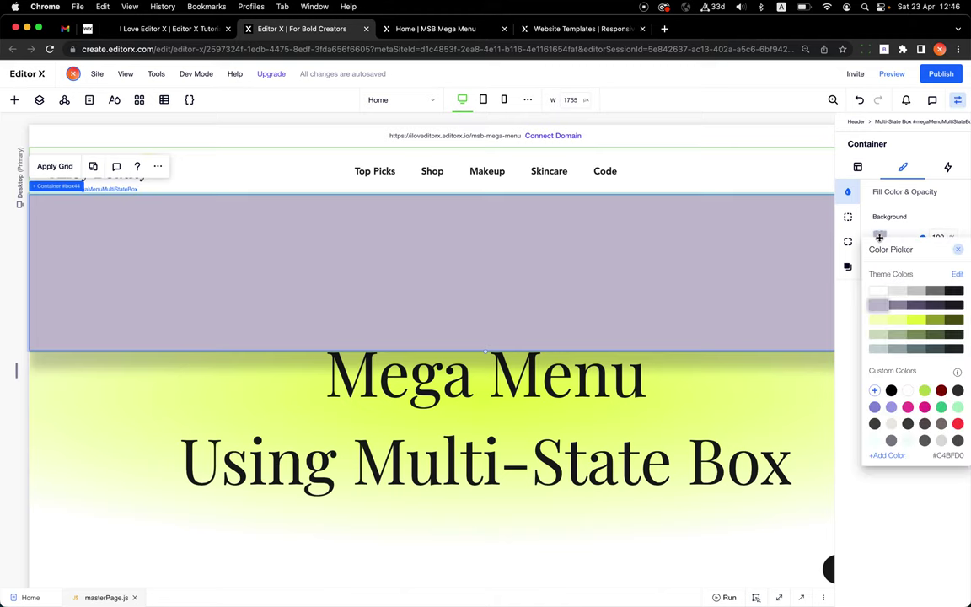
left_click(954, 291)
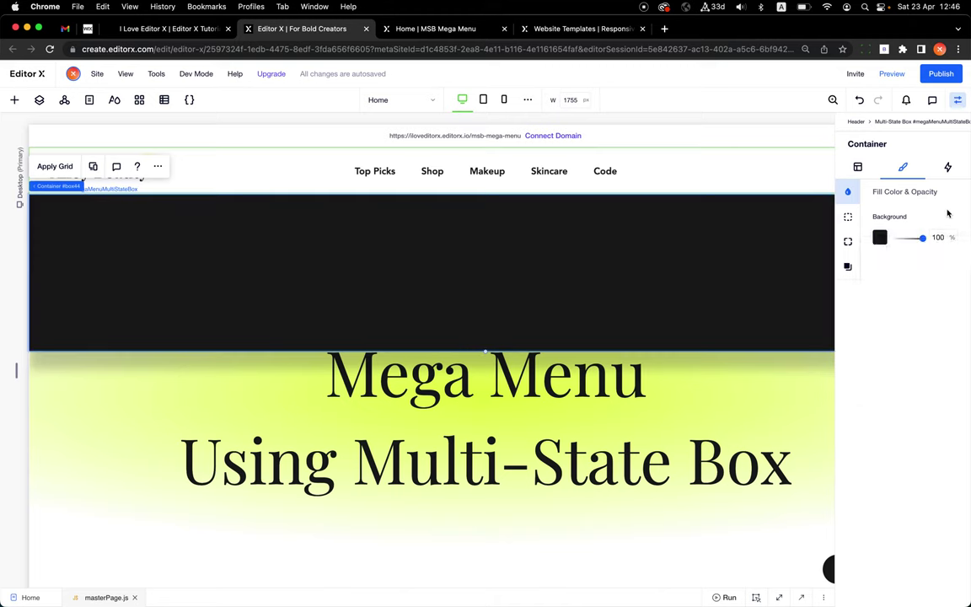
Add a paragraph text element to the dark container and color its text light grey #C7C7C7.
left_click(14, 99)
left_click_drag(184, 175, 526, 270)
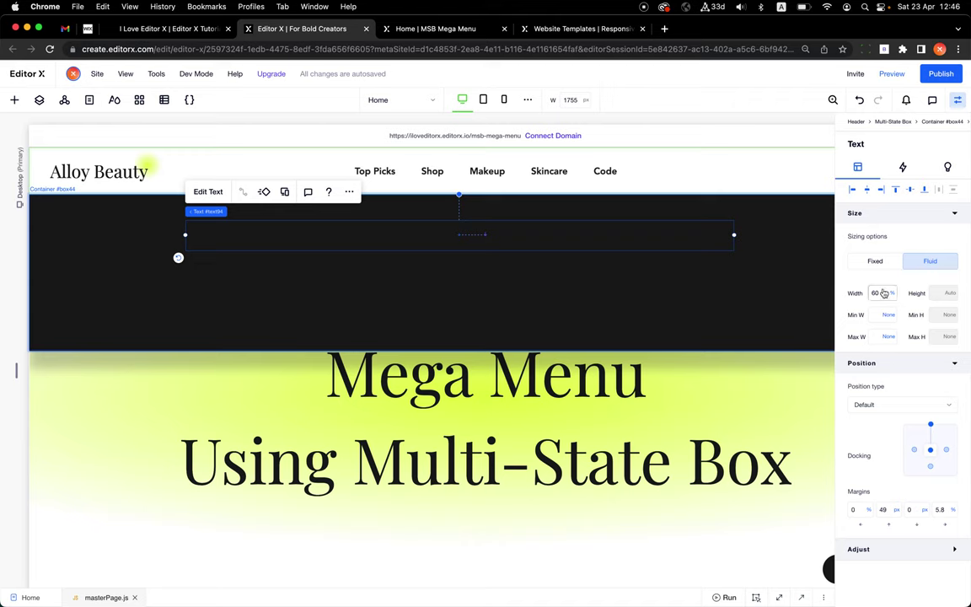
double_click(451, 223)
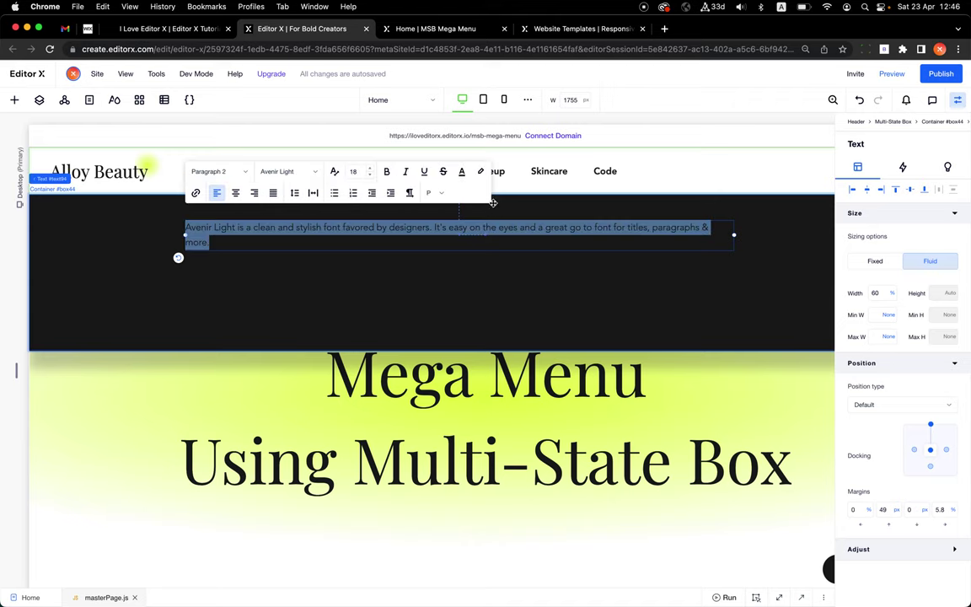
left_click(461, 172)
left_click(461, 234)
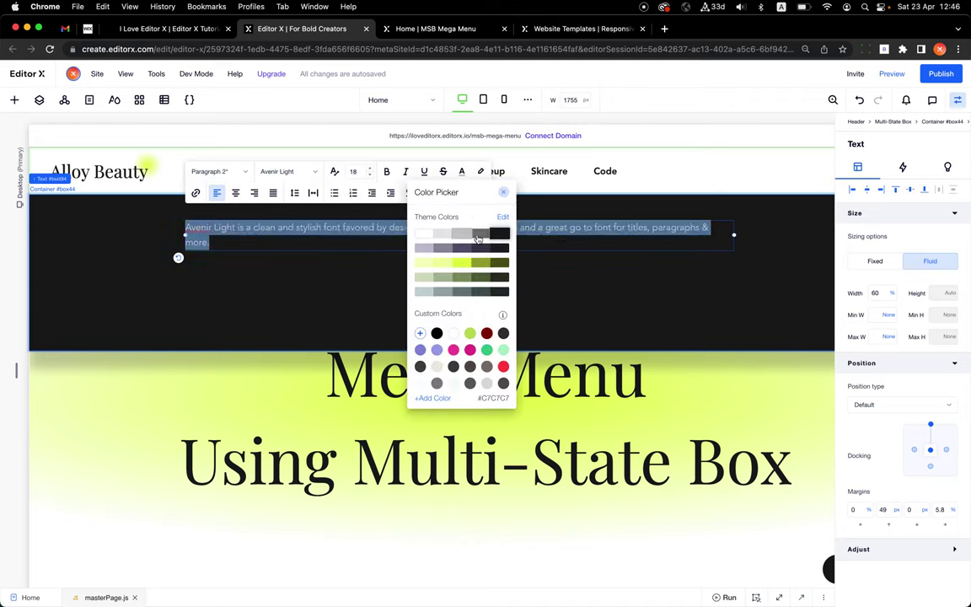
Set the text element's width to 80% and replace its placeholder text with the code copied from masterPage.js, starting at $w.onReady.
left_click(884, 294)
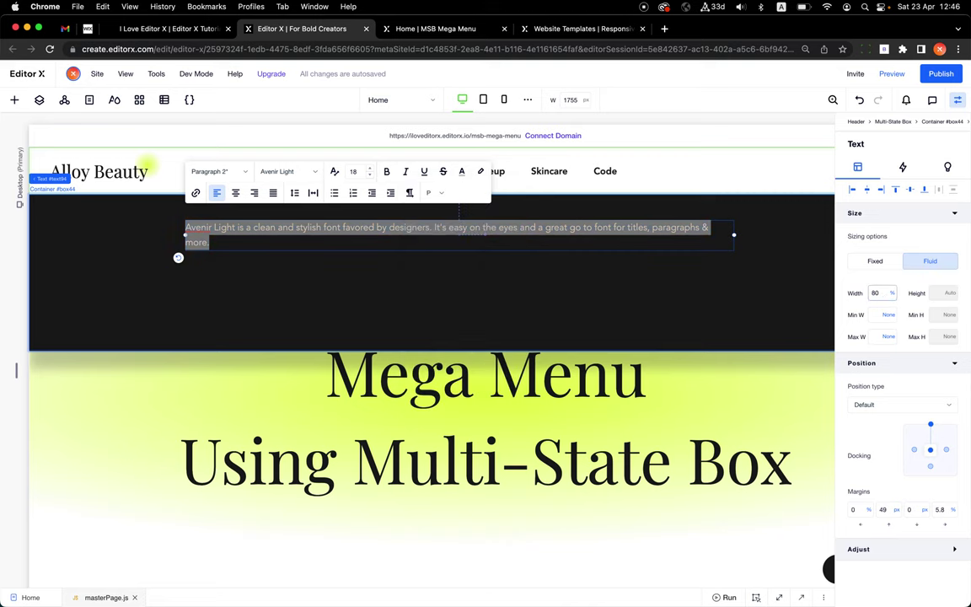
key("Return")
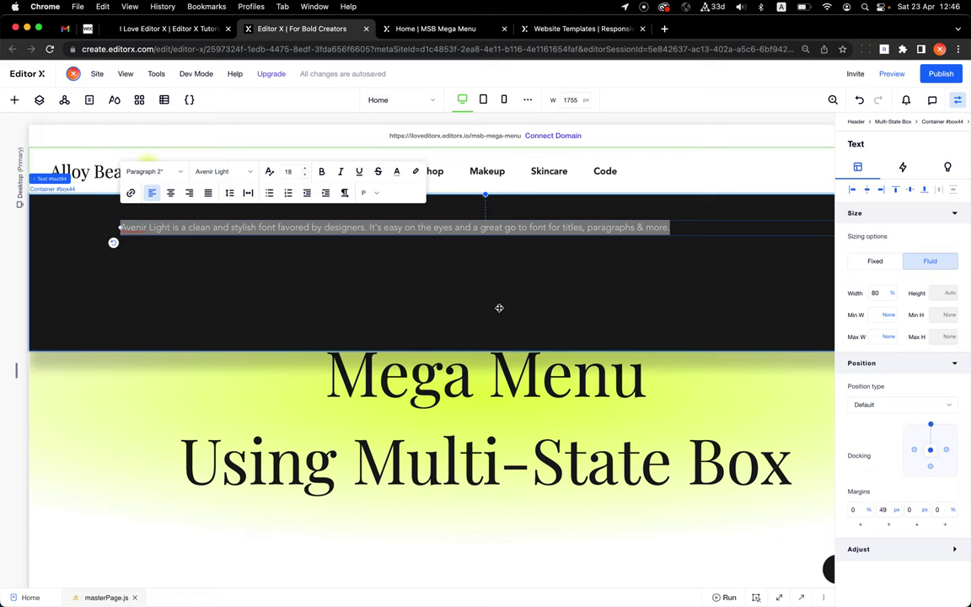
left_click(779, 597)
left_click(122, 437)
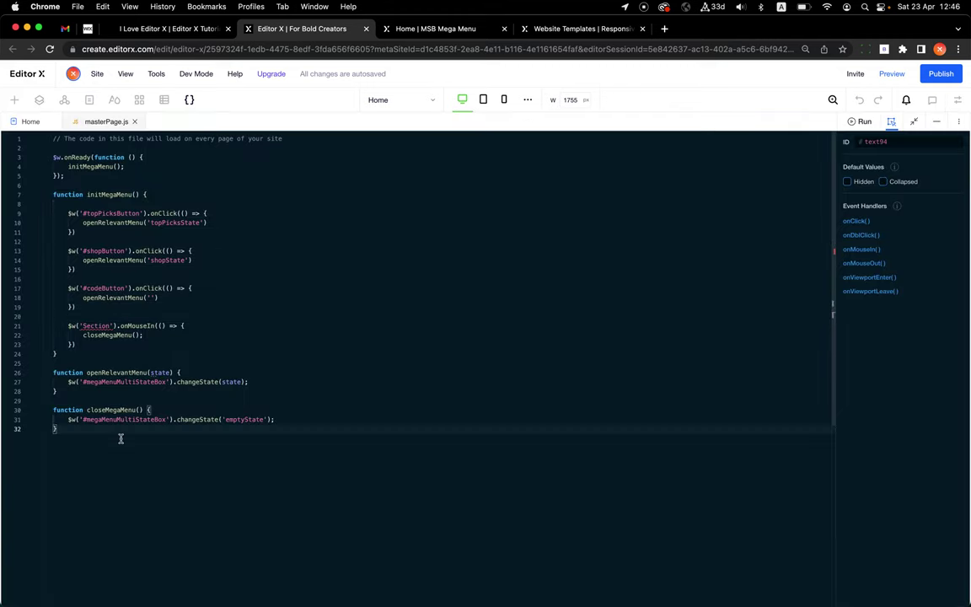
left_click(55, 156, "shift")
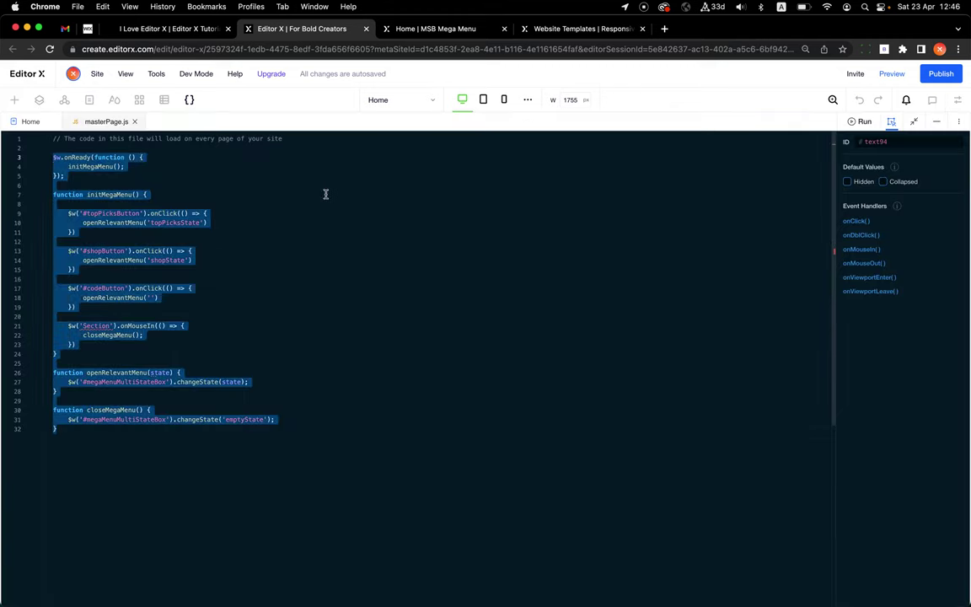
left_click(937, 121)
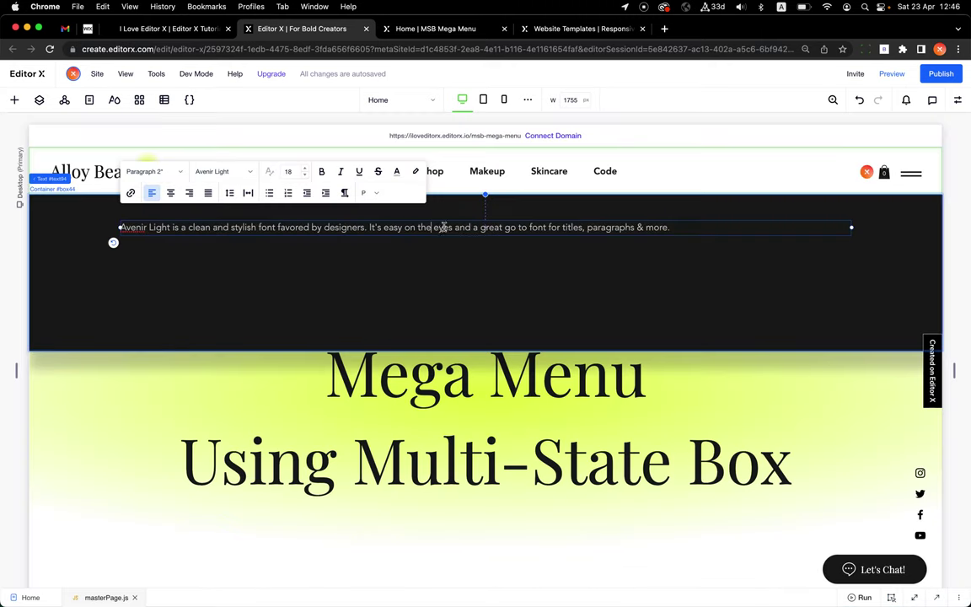
key("super+a")
key("super+v")
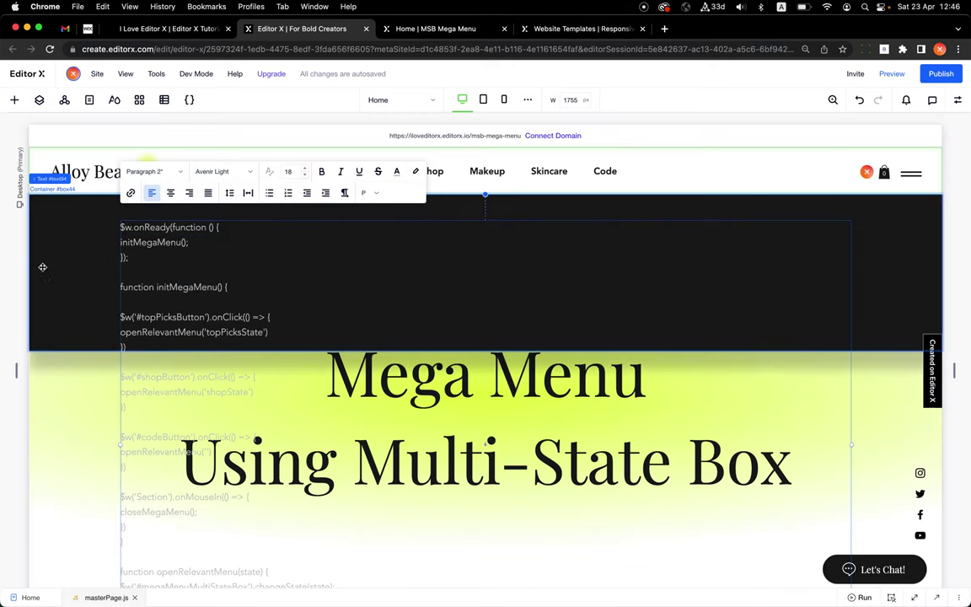
Set the height of the new state's dark container to Auto, keeping its overflow content on Show.
left_click(80, 272)
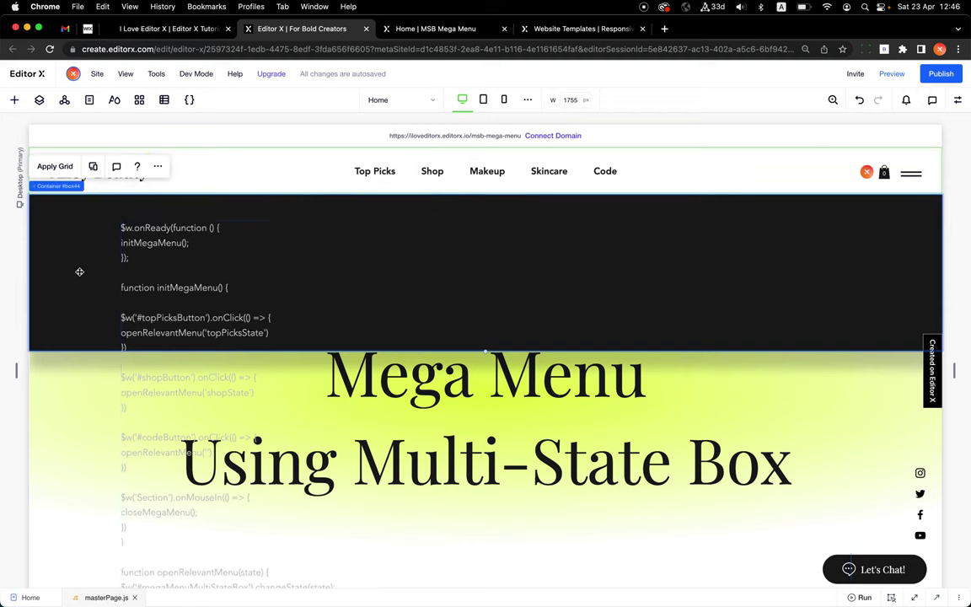
left_click(958, 100)
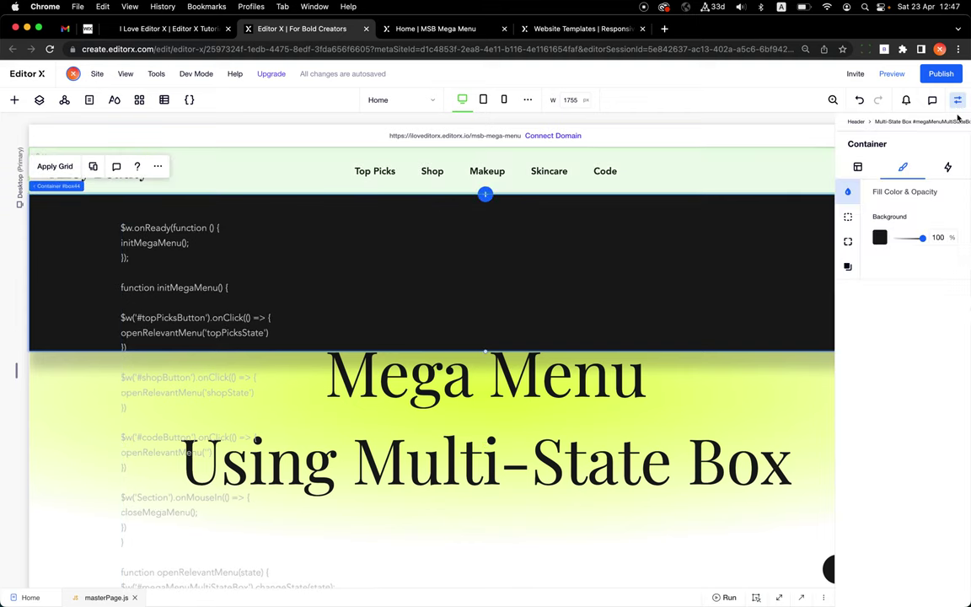
left_click(858, 167)
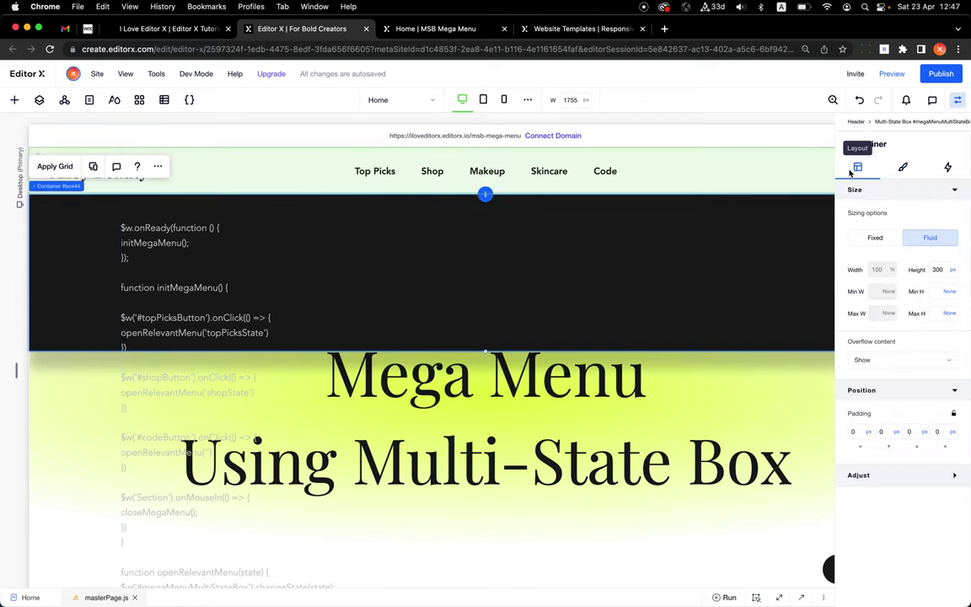
left_click(953, 270)
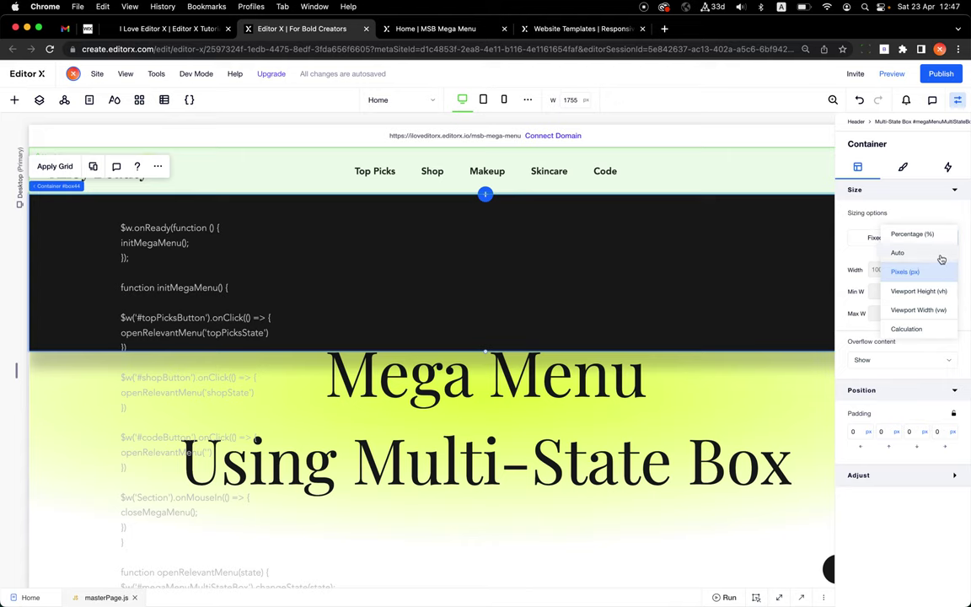
key("Escape")
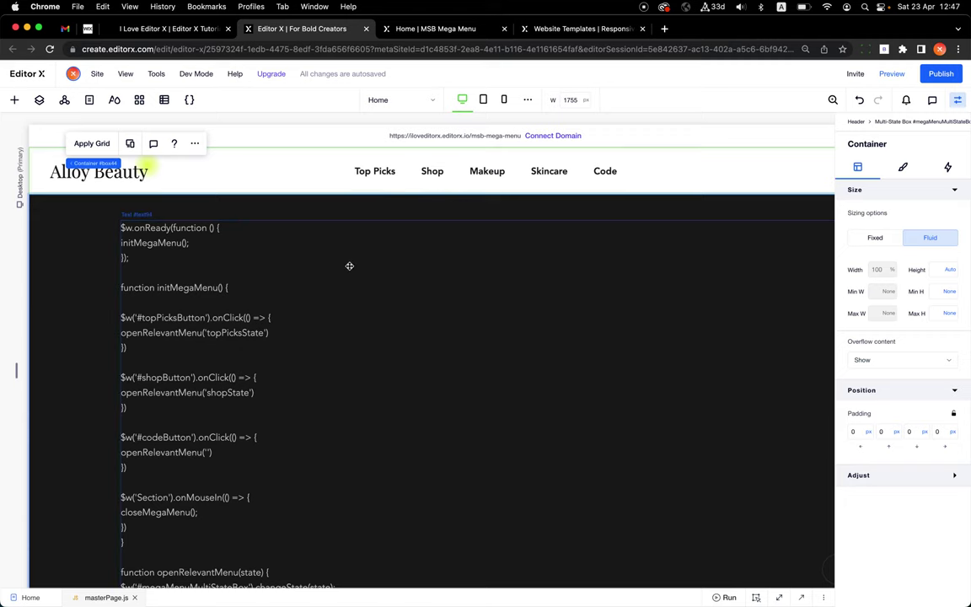
left_click(886, 361)
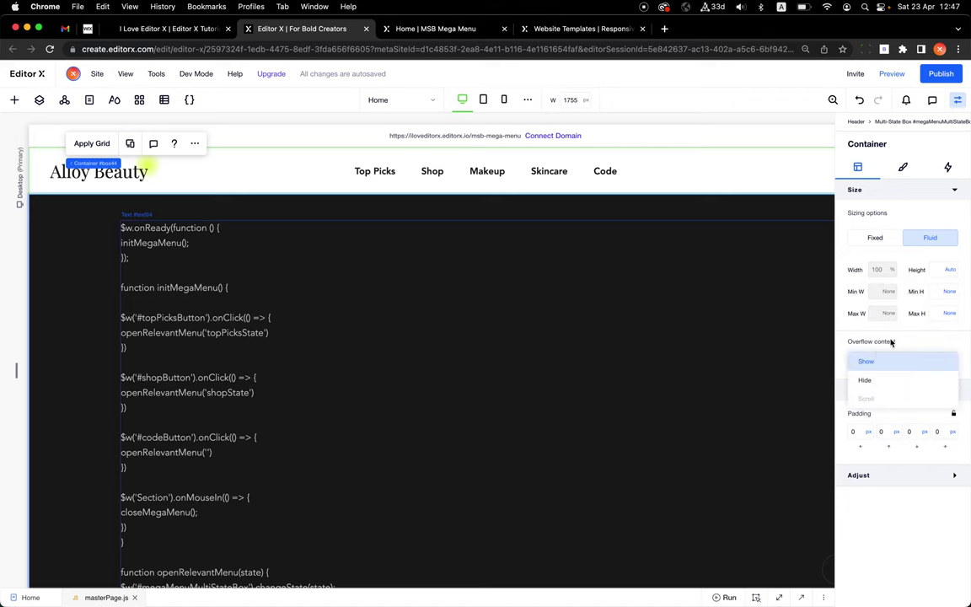
left_click(891, 342)
left_click(64, 261)
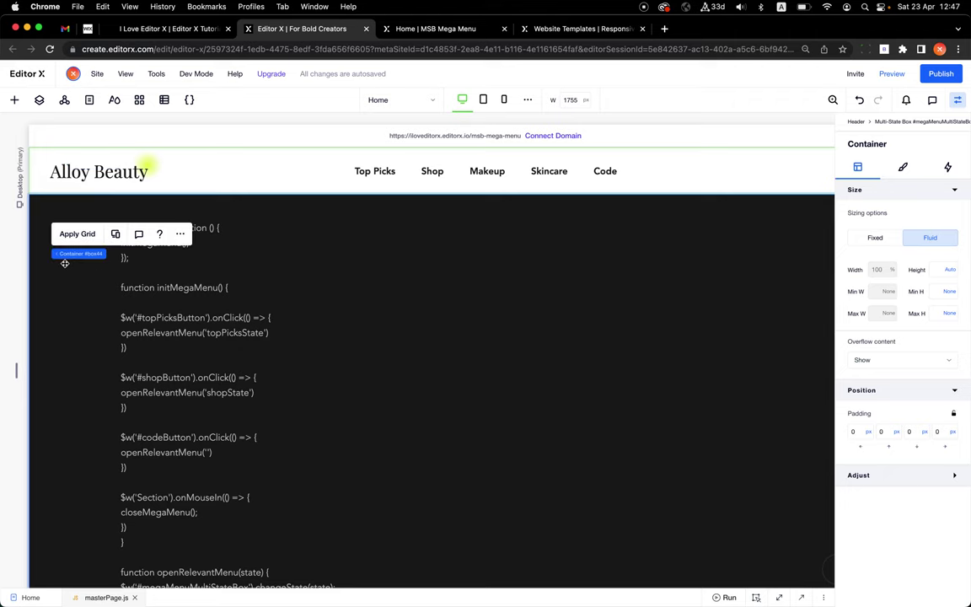
Place the code text element in its own container inside the dark state container.
left_click(310, 306)
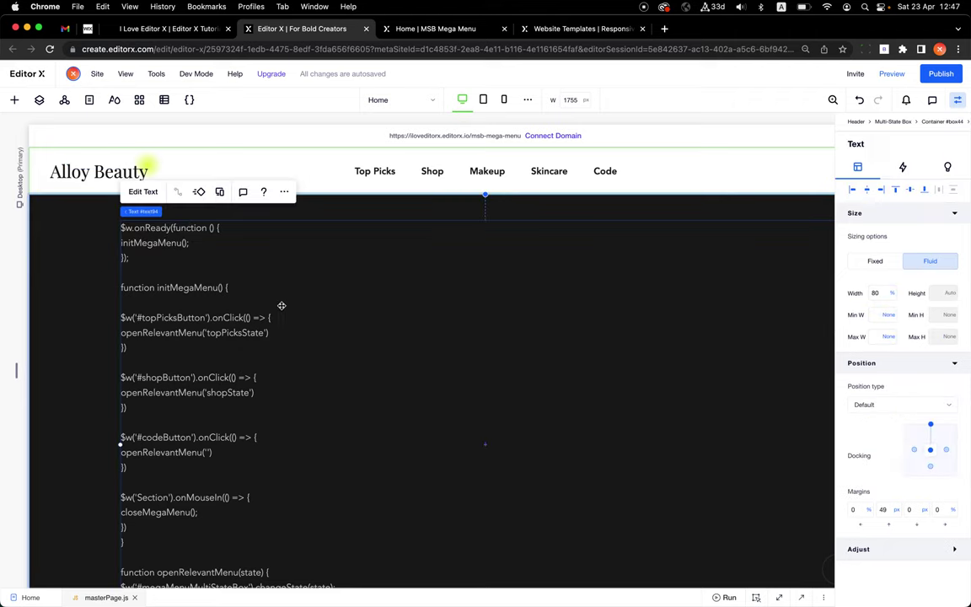
right_click(238, 266)
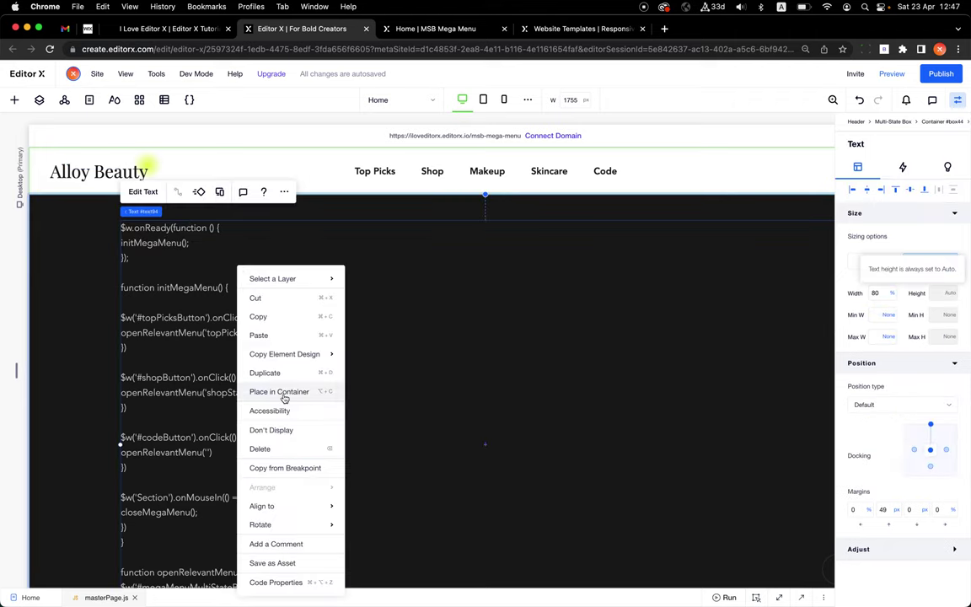
left_click(446, 343)
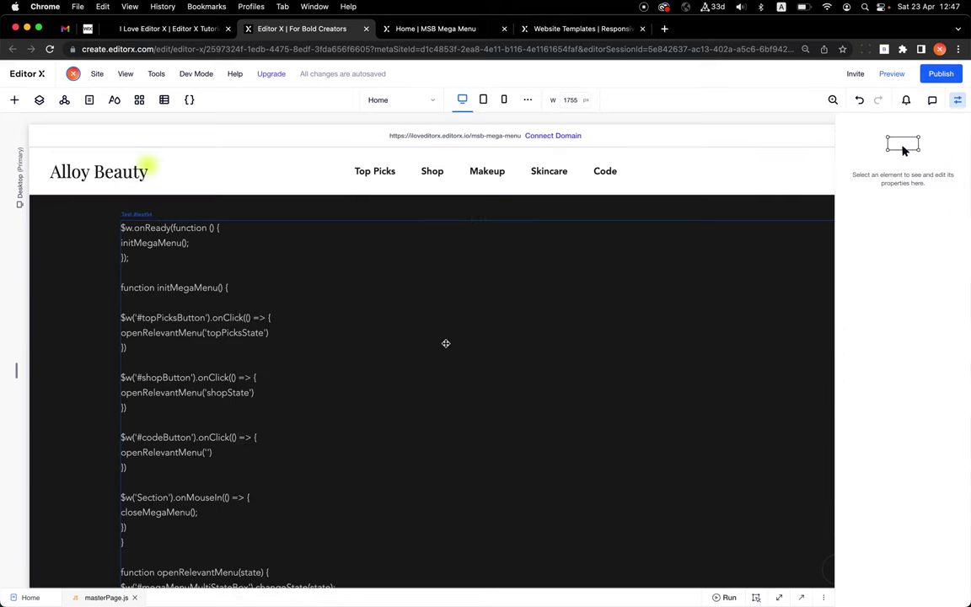
left_click(446, 342)
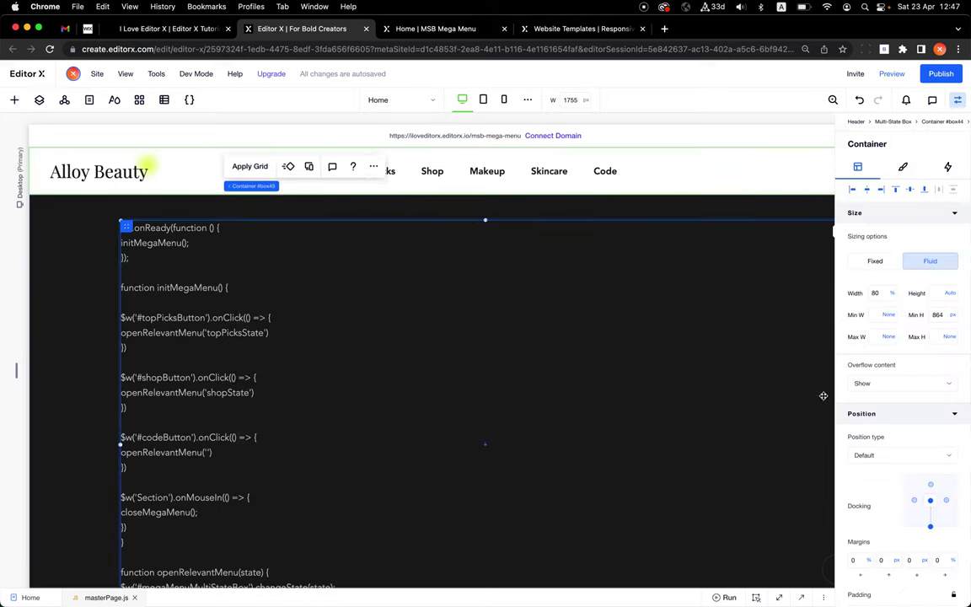
key("Return")
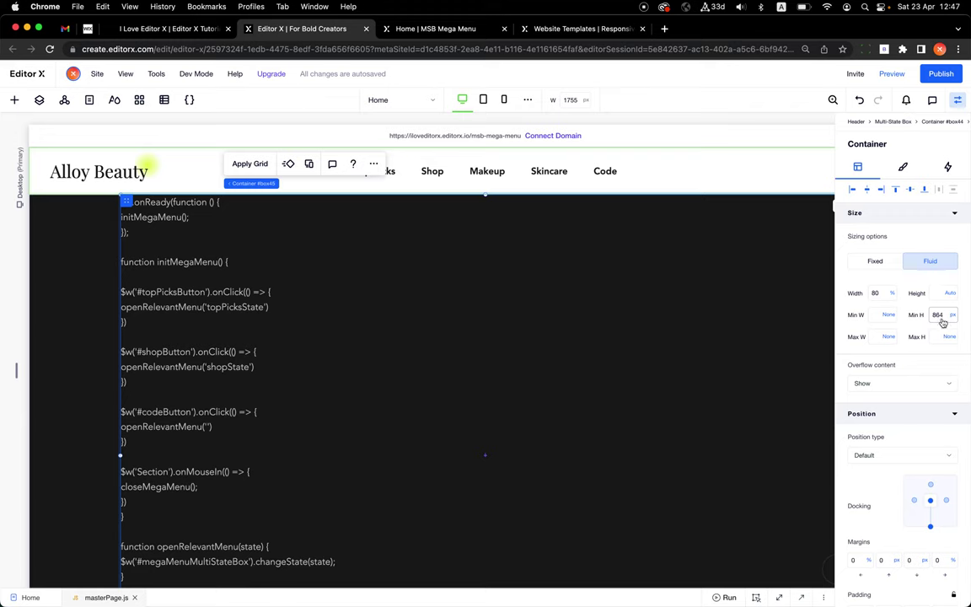
Set the code text container's minimum height to None and its maximum height to a calculation based on 90vh.
left_click(952, 315)
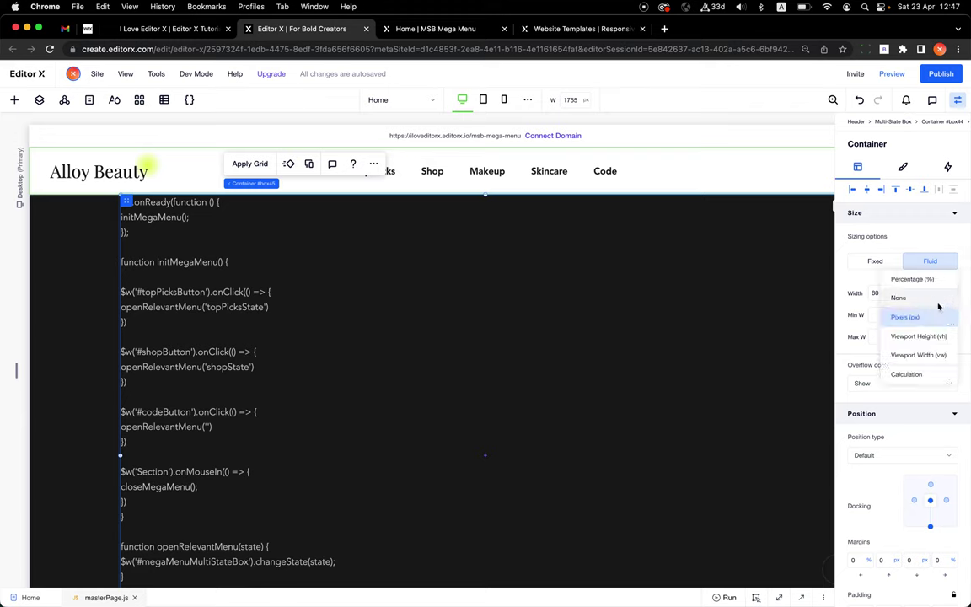
left_click(937, 299)
left_click(937, 341)
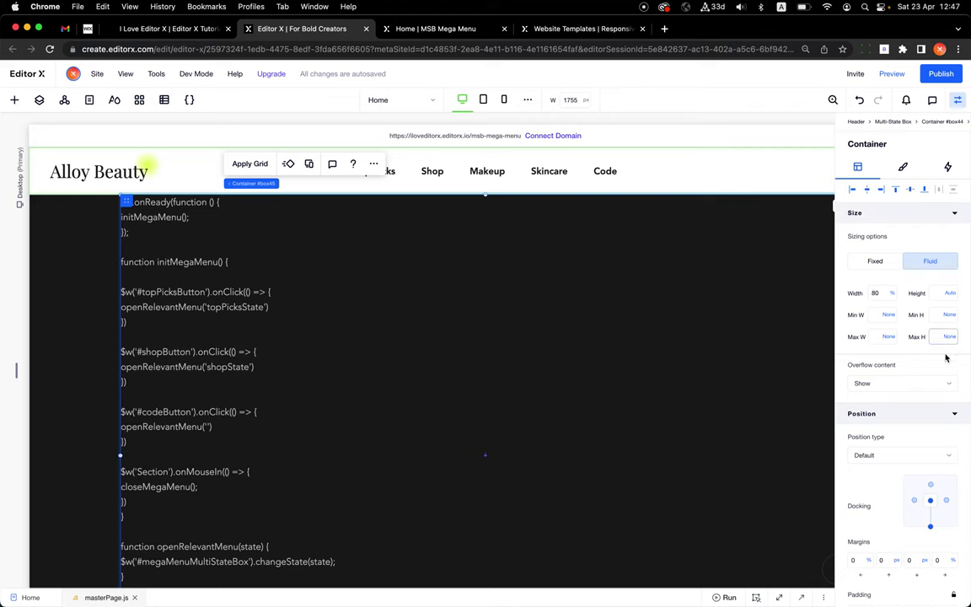
type("70")
left_click(950, 338)
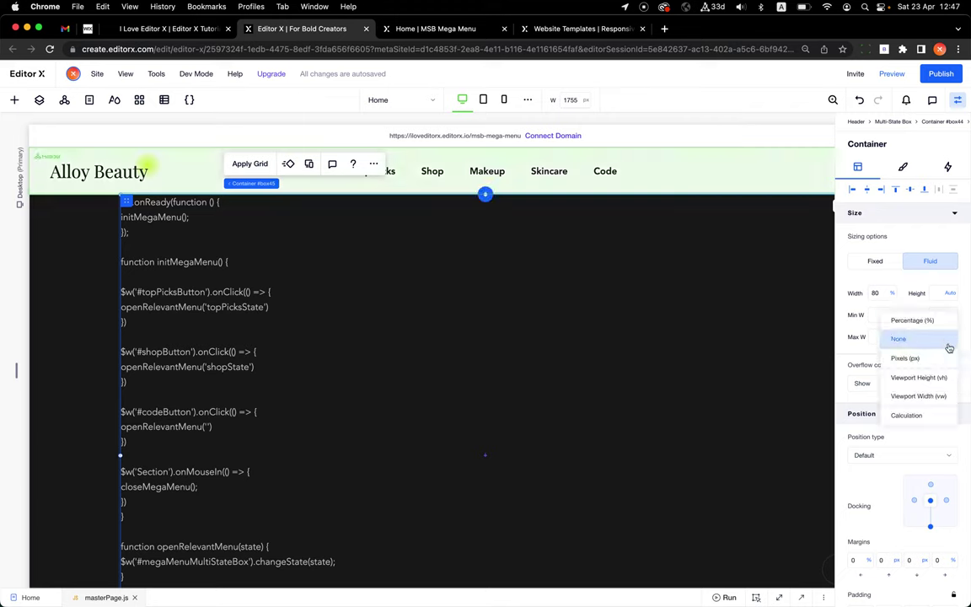
left_click(926, 416)
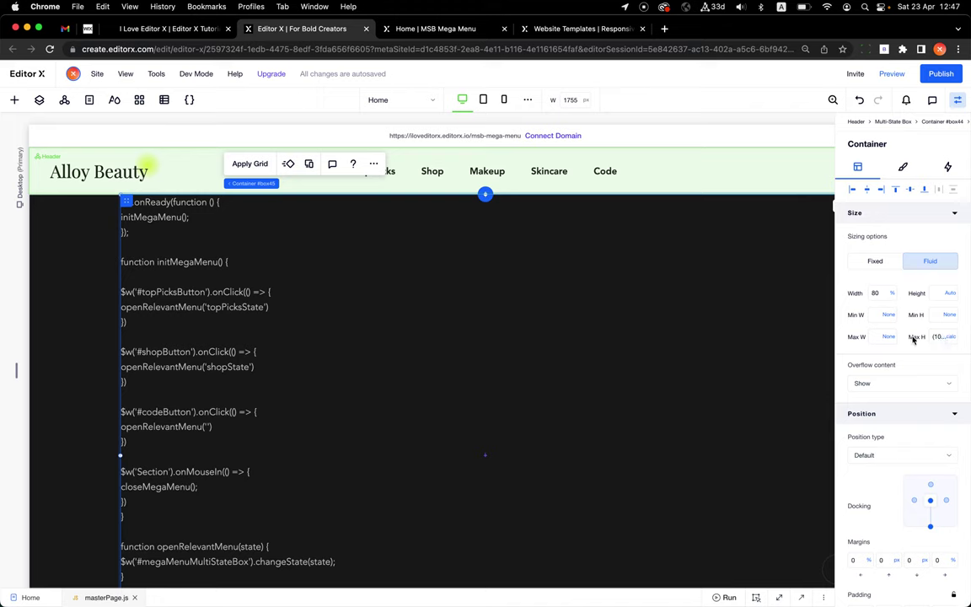
left_click(881, 333)
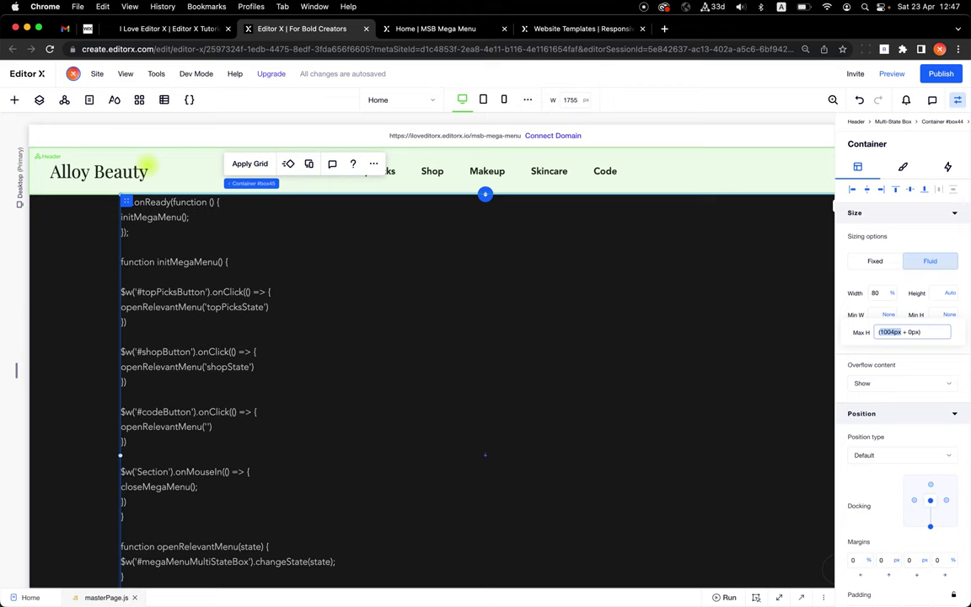
type("90vh")
key("Return")
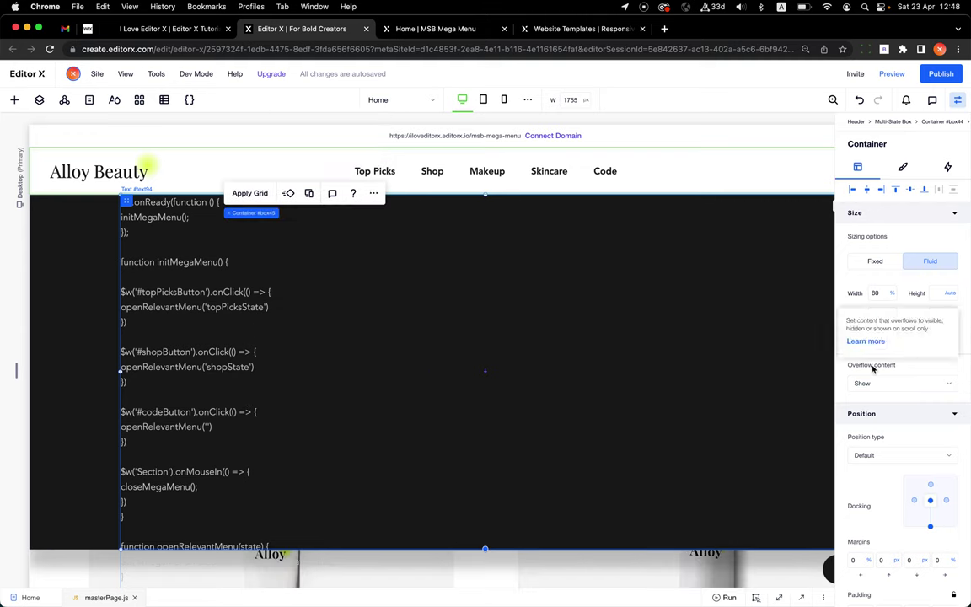
Set the code text container's overflow content to Scroll and test scrolling through the code on the canvas.
left_click(898, 383)
left_click(889, 423)
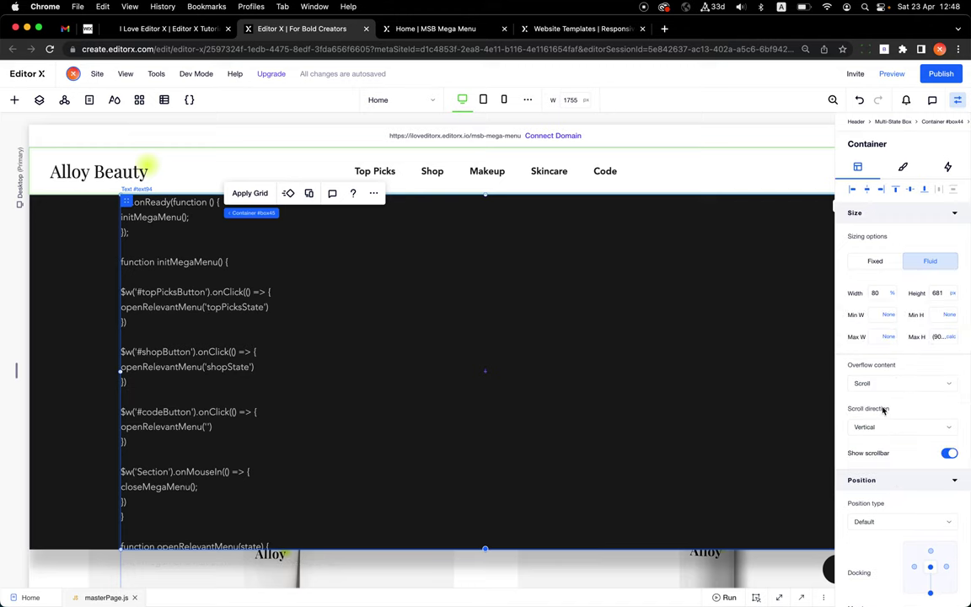
scroll(443, 445, "down", 5)
scroll(443, 444, "up", 5)
scroll(443, 444, "down", 5)
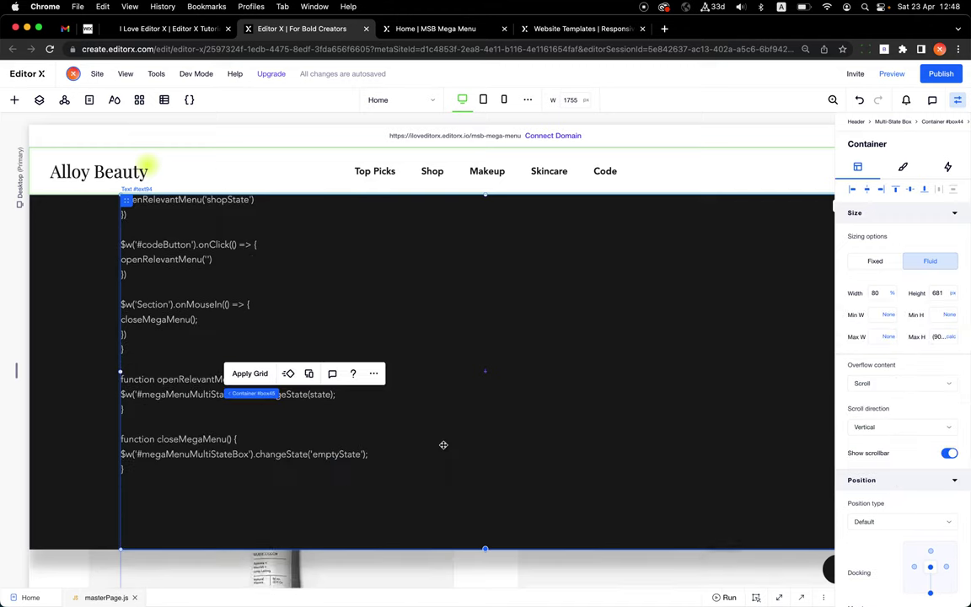
scroll(444, 444, "up", 5)
Set the scrolling code container's width to 100%.
left_click(87, 305)
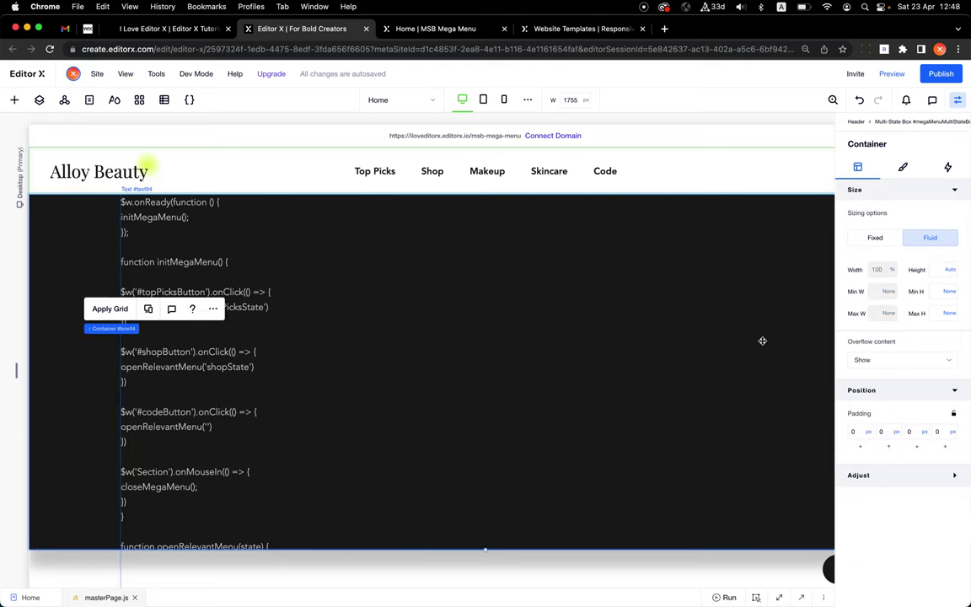
left_click(371, 353)
mouse_move(172, 187)
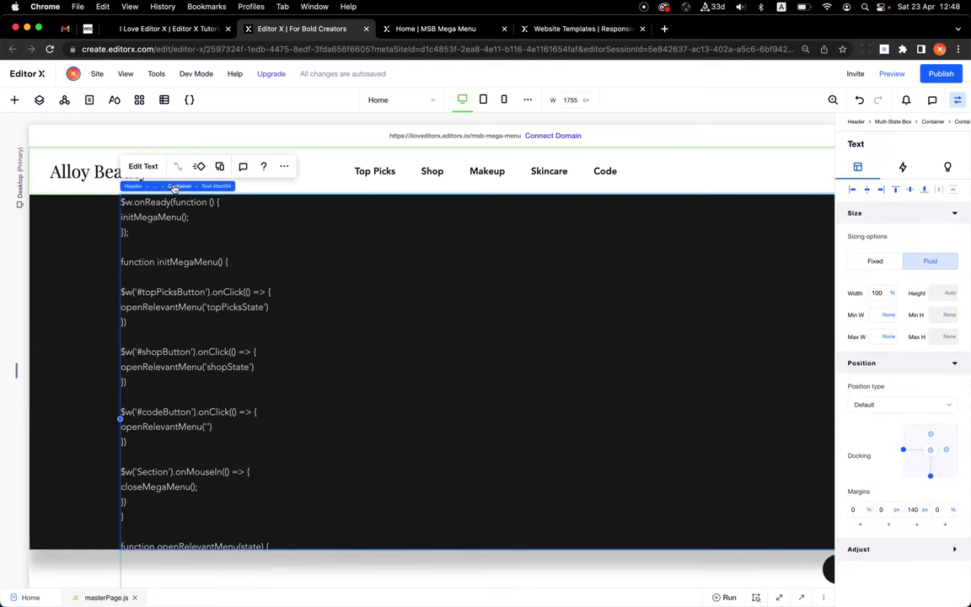
left_click(497, 297)
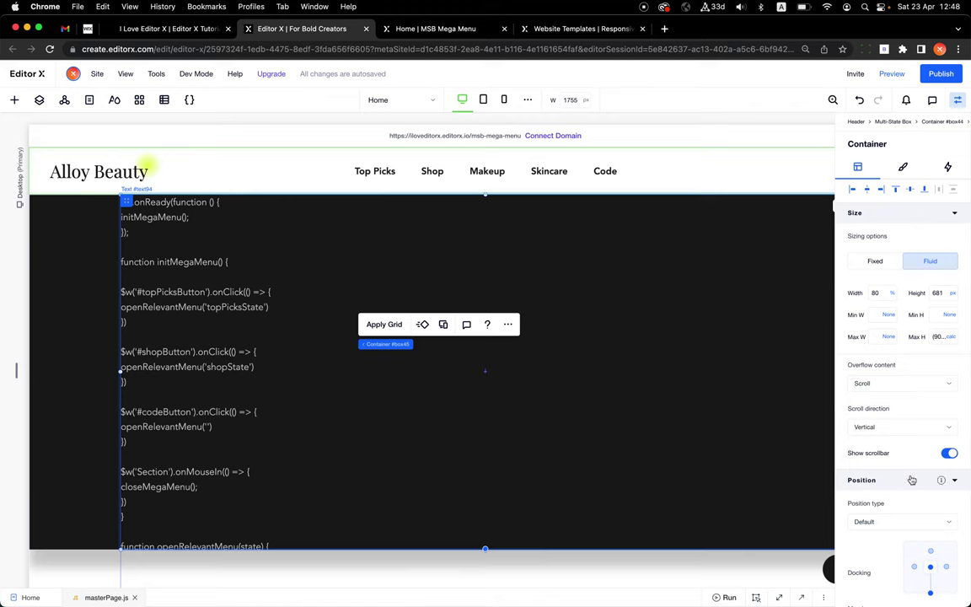
scroll(927, 506, "down", 2)
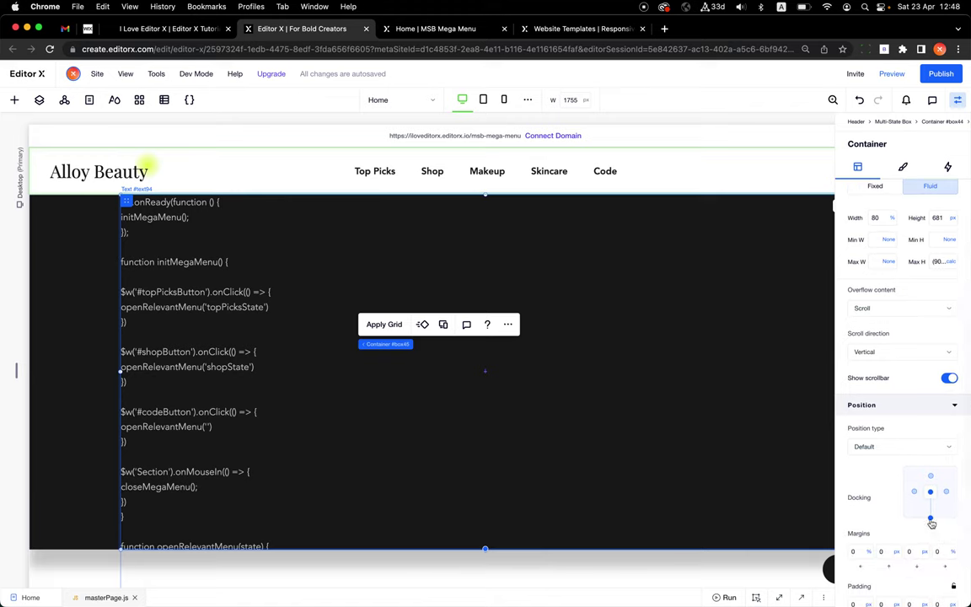
scroll(931, 477, "up", 2)
left_click(883, 293)
type("100")
key("Return")
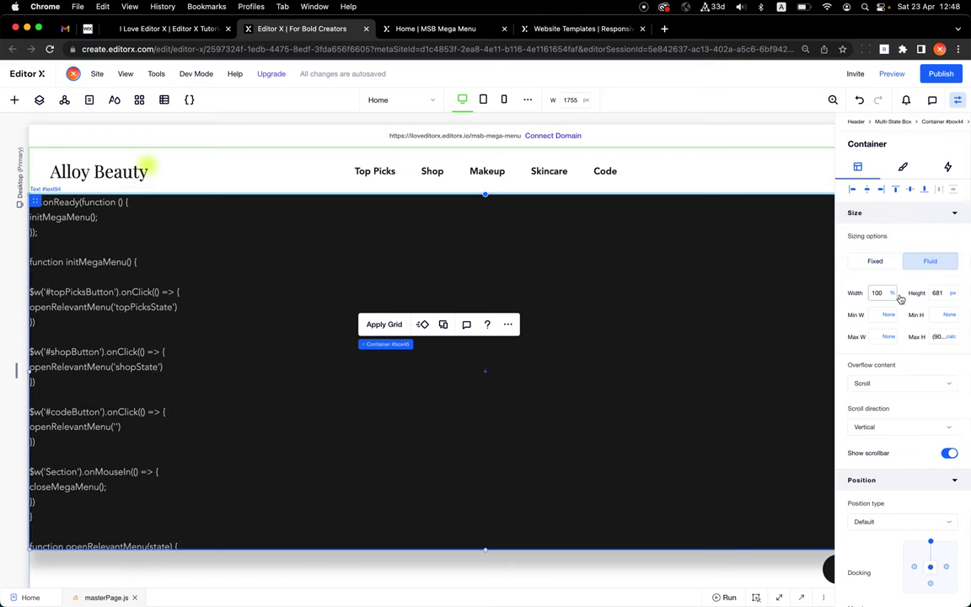
Set the scrolling code container's height to Auto and its left padding to 100 px.
left_click(948, 292)
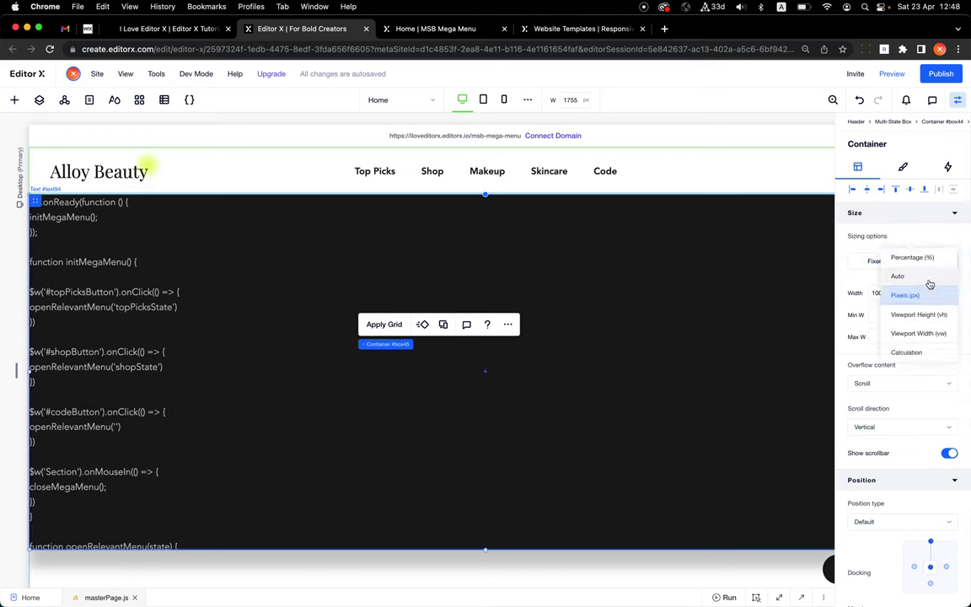
left_click(930, 283)
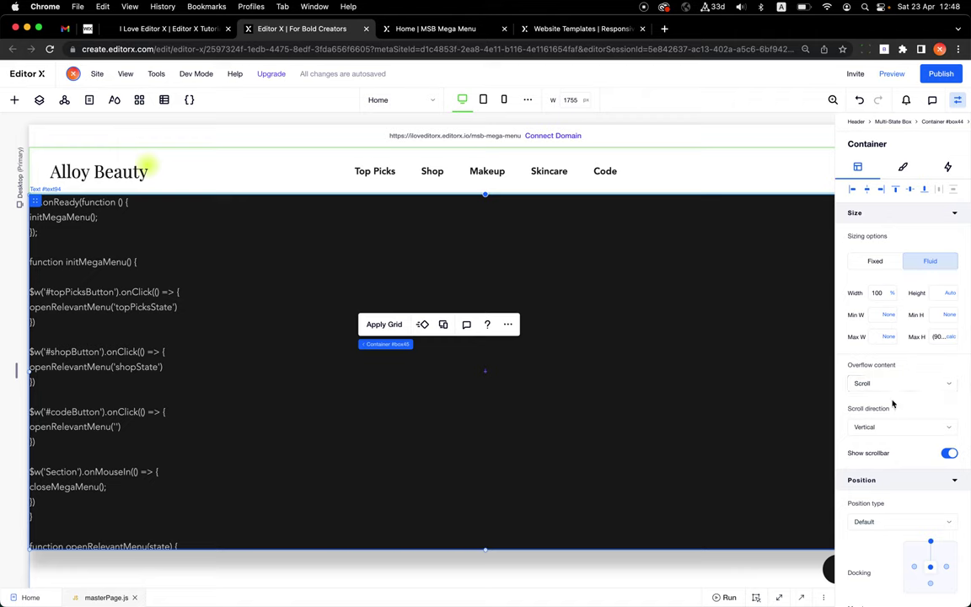
scroll(893, 396, "down", 3)
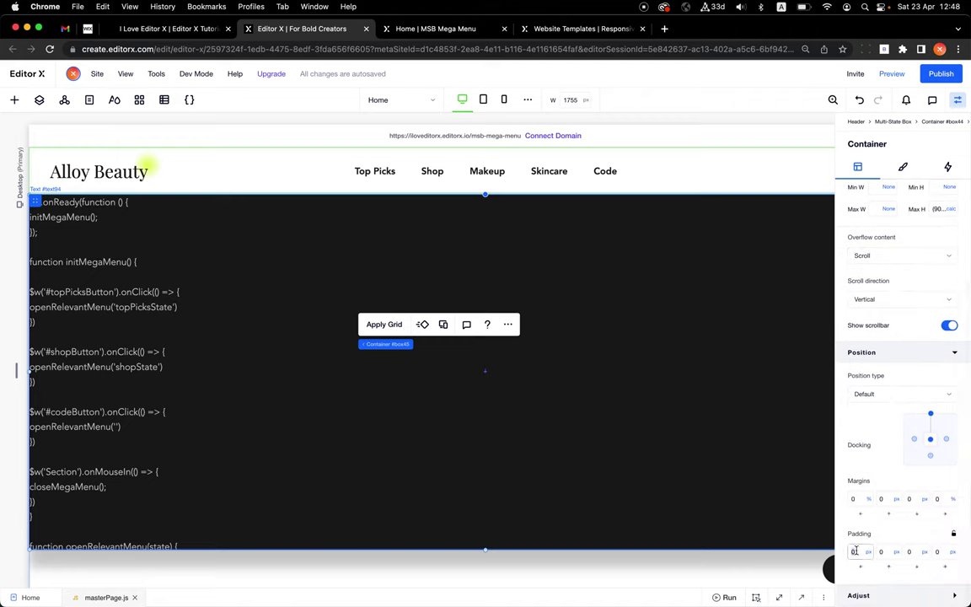
key("Return")
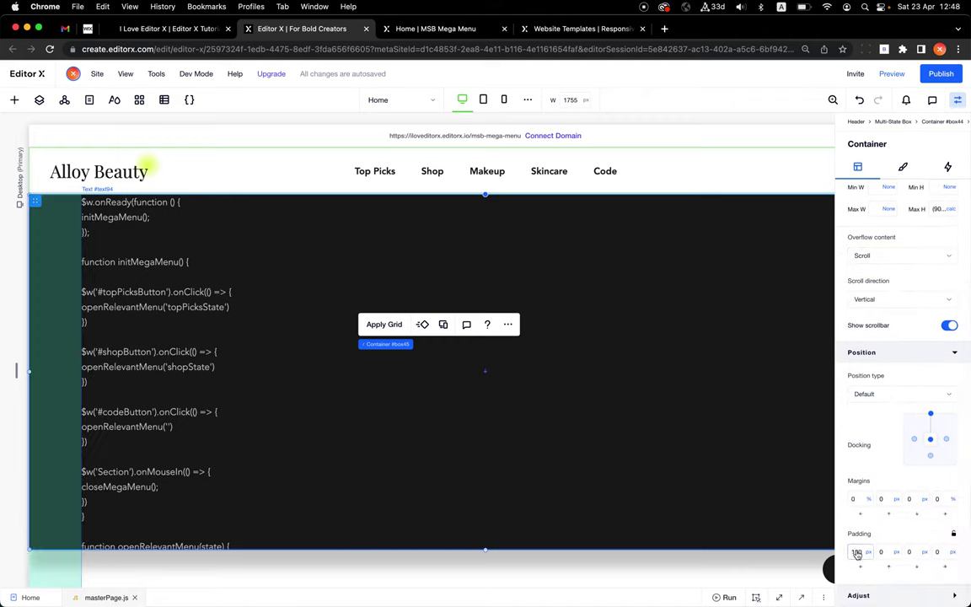
Apply the code container's left padding equally to all four sides, switch it to percent units, and publish the site.
left_click(952, 537)
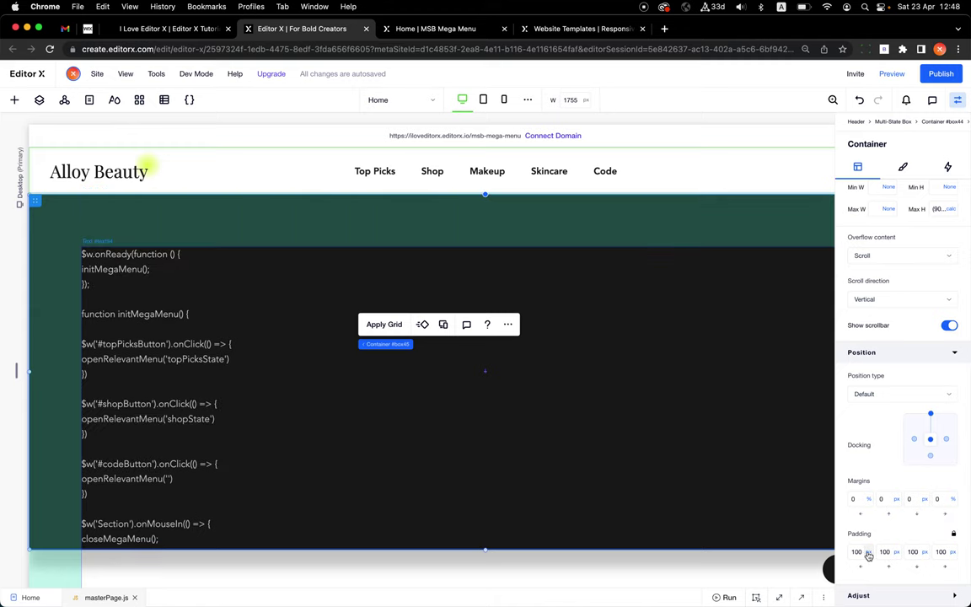
left_click(868, 551)
left_click(895, 478)
left_click(938, 75)
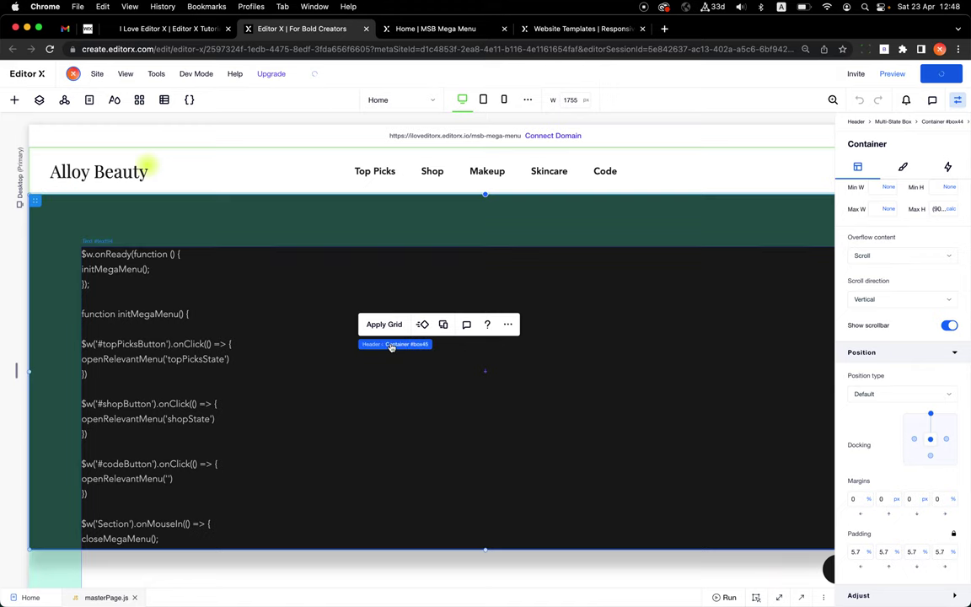
Set the ID of the parent state container holding the scrolling code container to codeState.
mouse_move(412, 347)
left_click(447, 346)
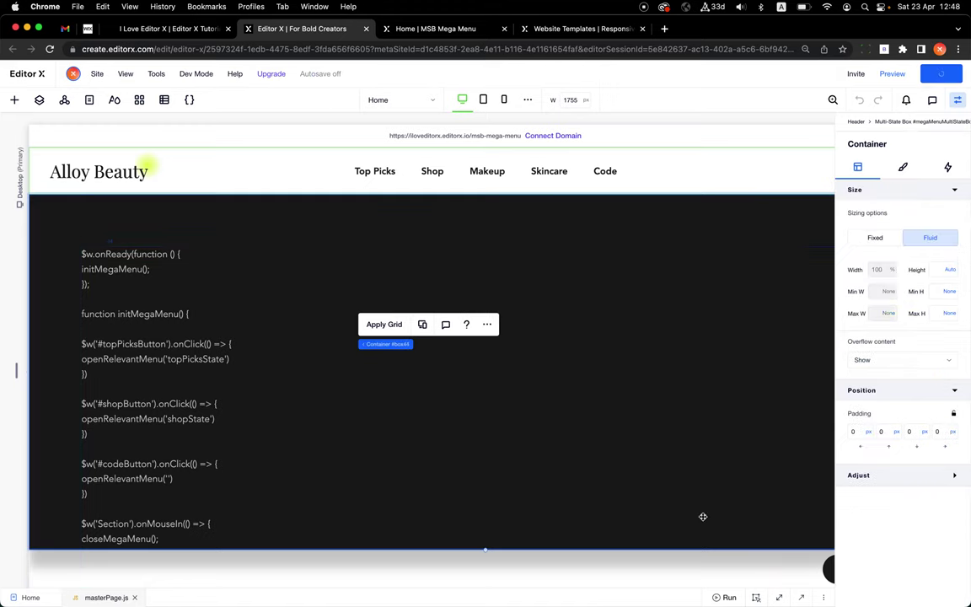
left_click(802, 596)
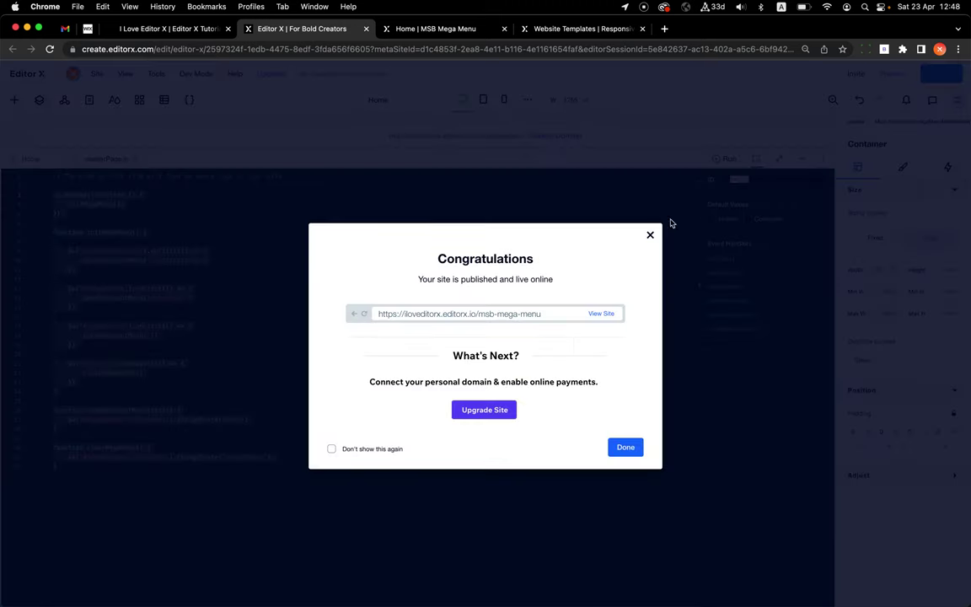
left_click(650, 234)
left_click_drag(730, 179, 784, 180)
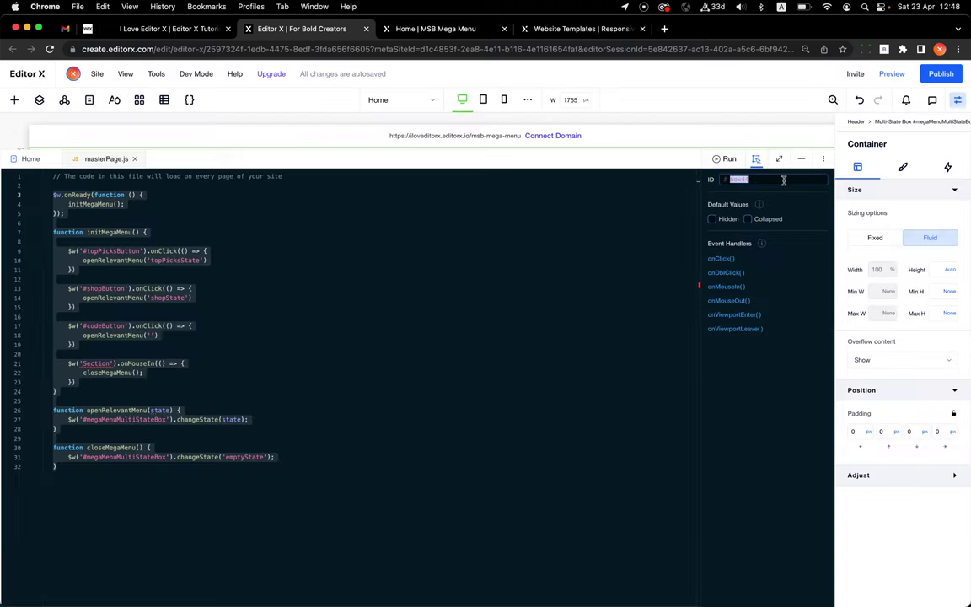
type("codeState")
key("Return")
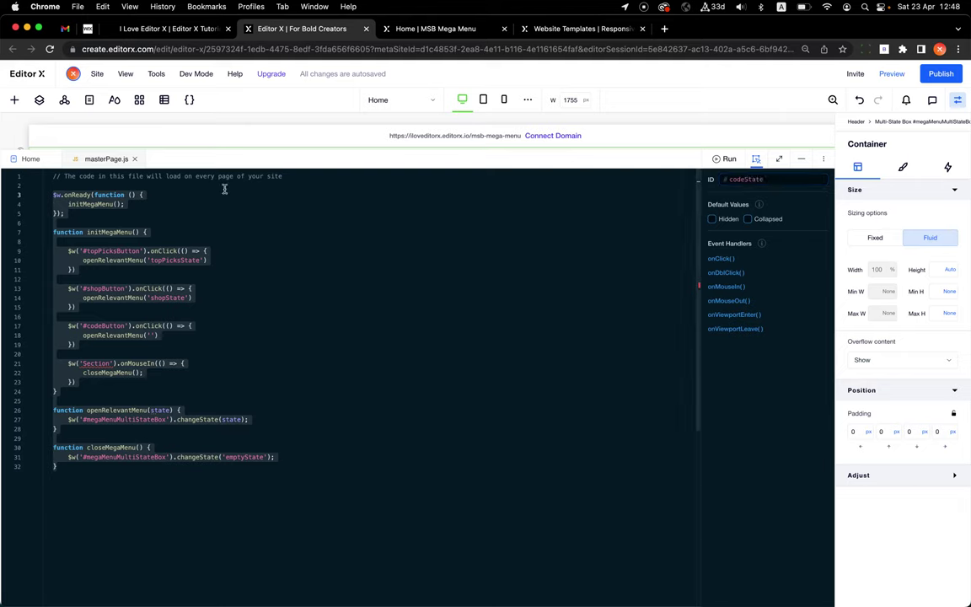
Examine the elements nested inside #codeState in the layer structure.
left_click(40, 101)
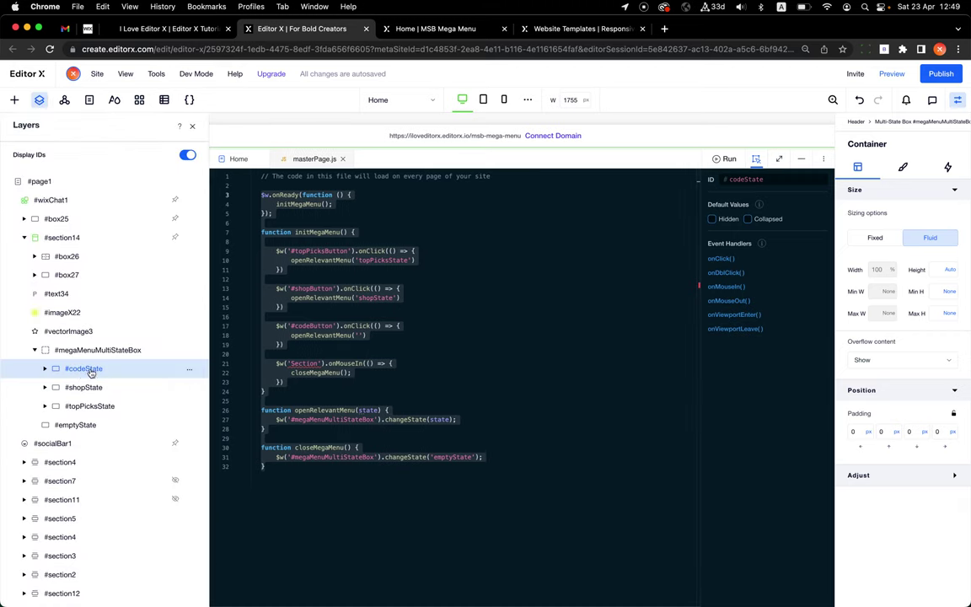
left_click(44, 369)
left_click(56, 387)
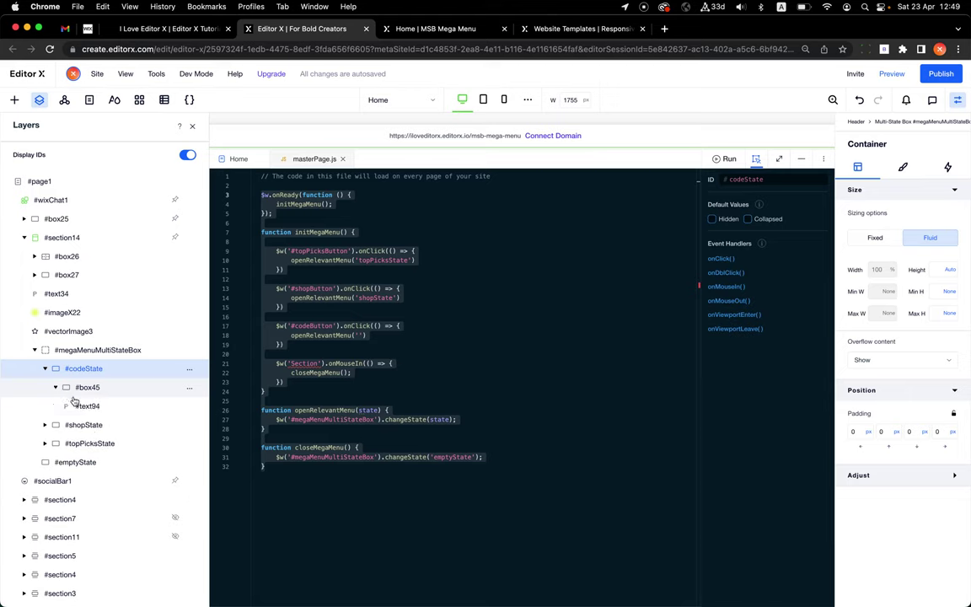
left_click(192, 126)
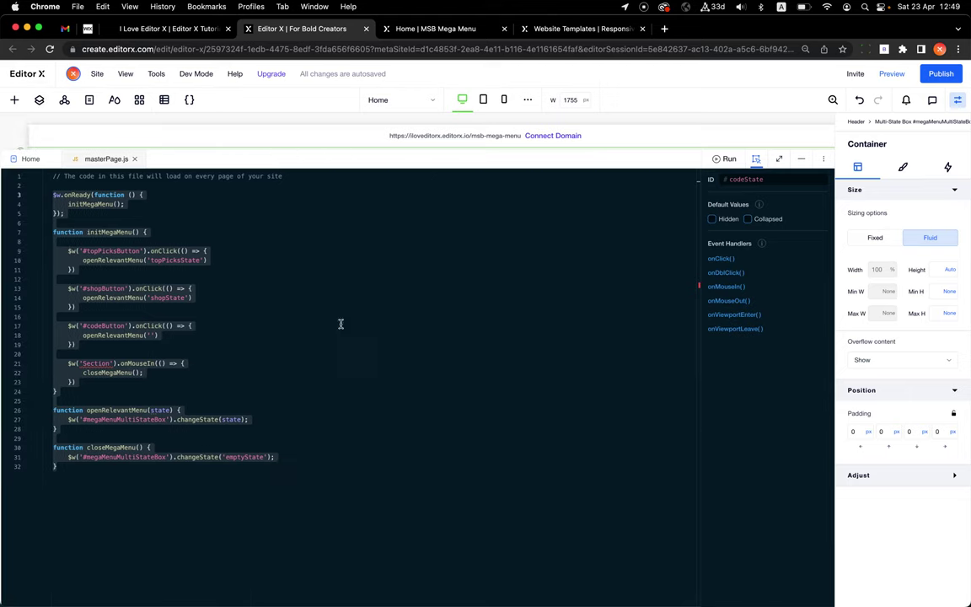
Pass 'codeState' to openRelevantMenu in the #codeButton click handler and publish the site.
left_click(94, 325)
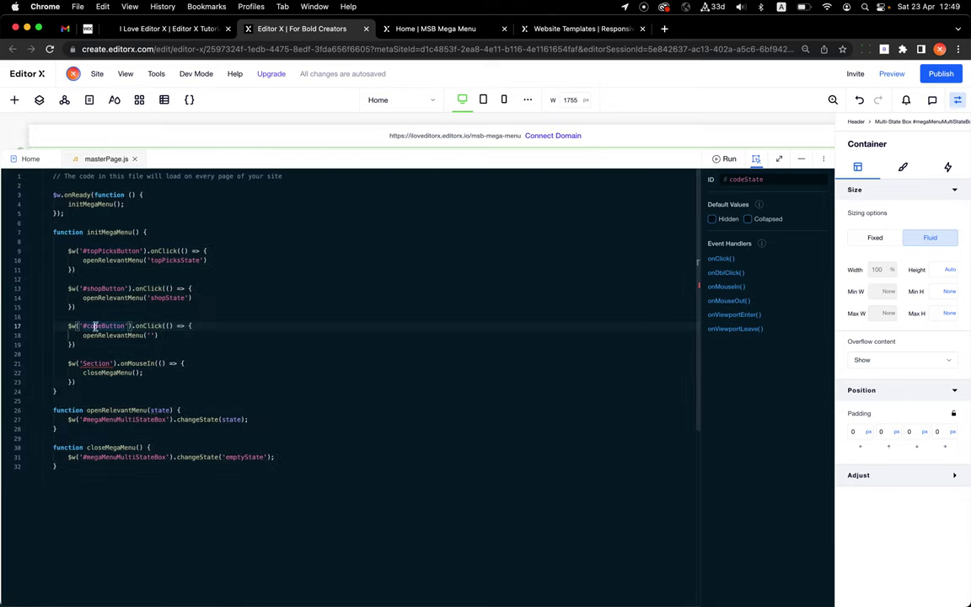
left_click(150, 335)
type("'codeState")
left_click(249, 344)
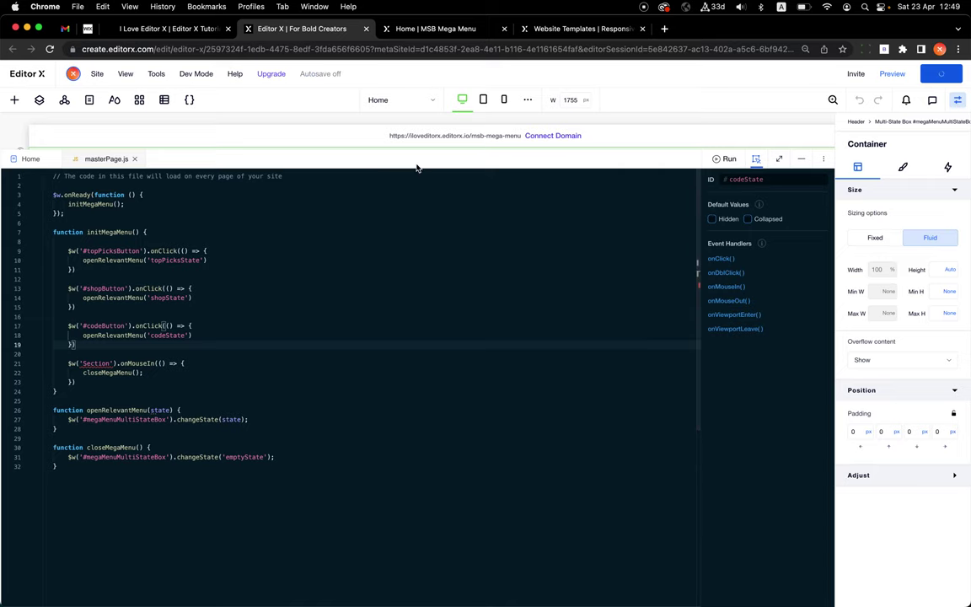
Reload the published MSB Mega Menu site and test opening the Code menu, scrolling its code, leaving it and reopening it.
left_click(439, 31)
left_click(419, 48)
key("Return")
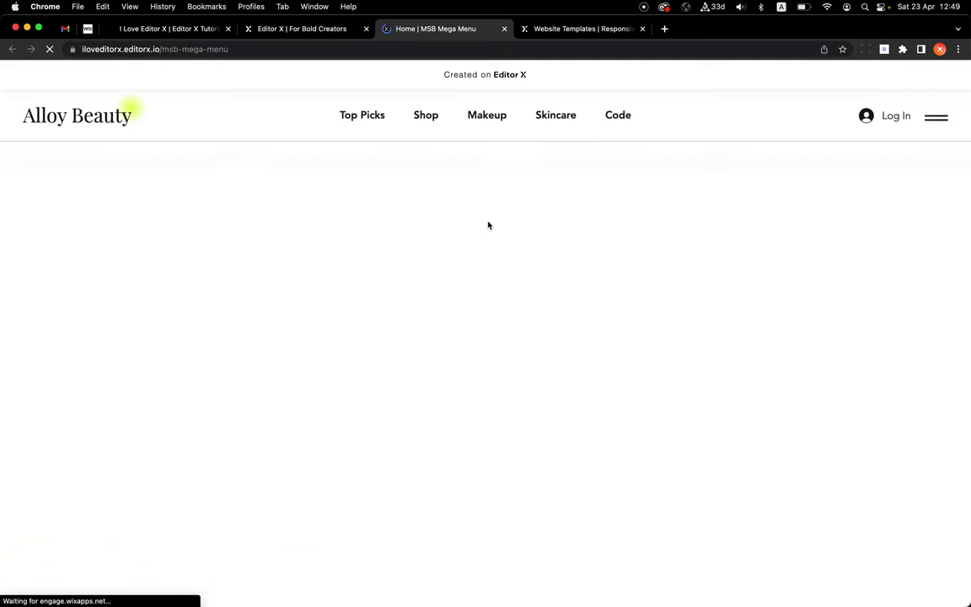
left_click(618, 120)
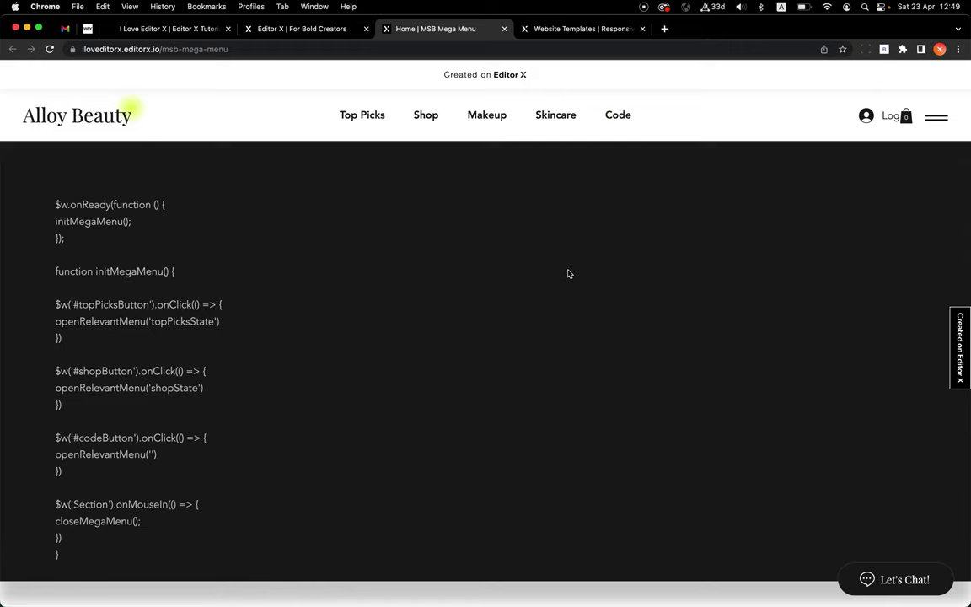
scroll(253, 301, "down", 5)
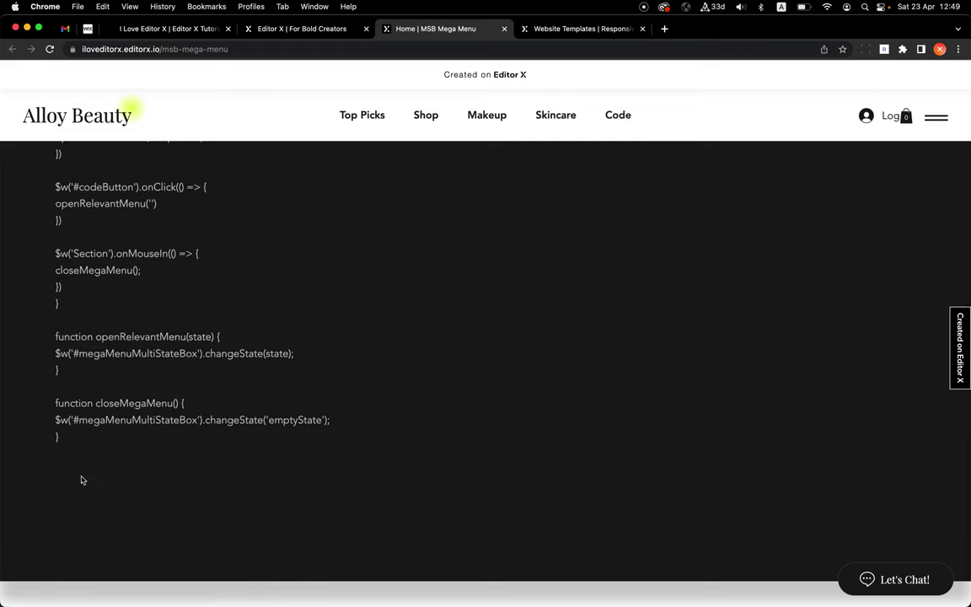
left_click_drag(80, 481, 83, 164)
left_click(411, 371)
scroll(411, 372, "up", 4)
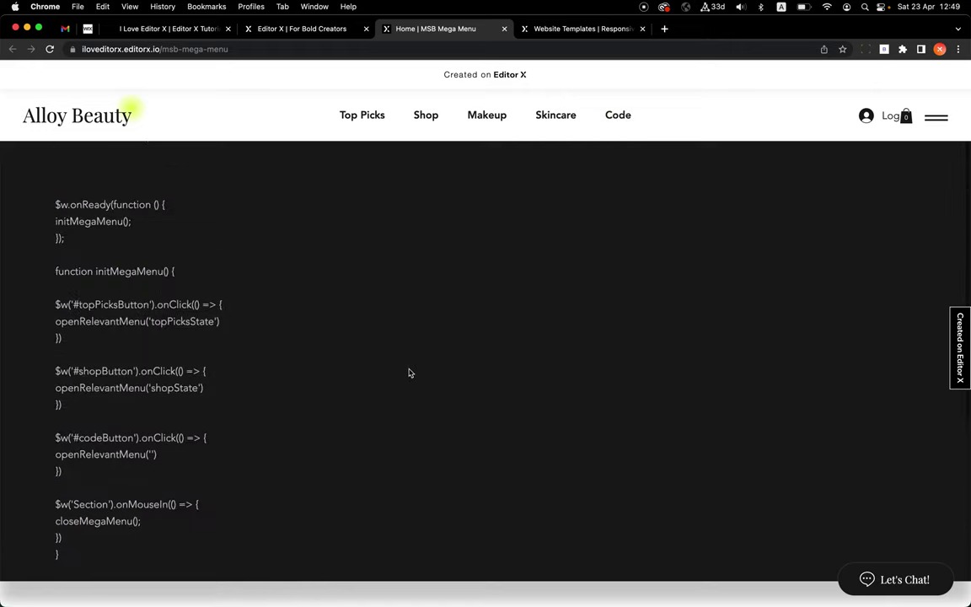
scroll(411, 372, "down", 4)
scroll(219, 568, "down", 10)
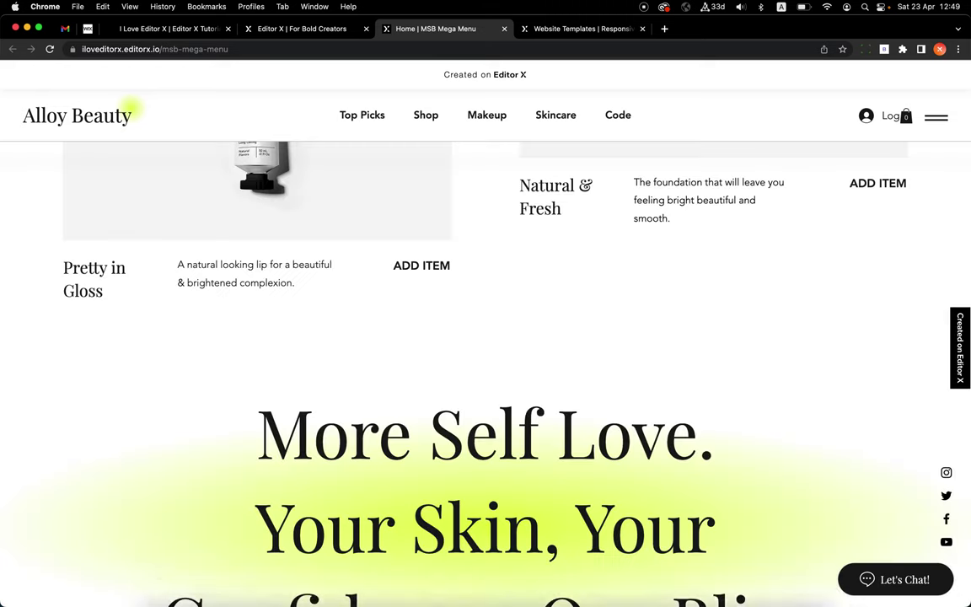
left_click(617, 116)
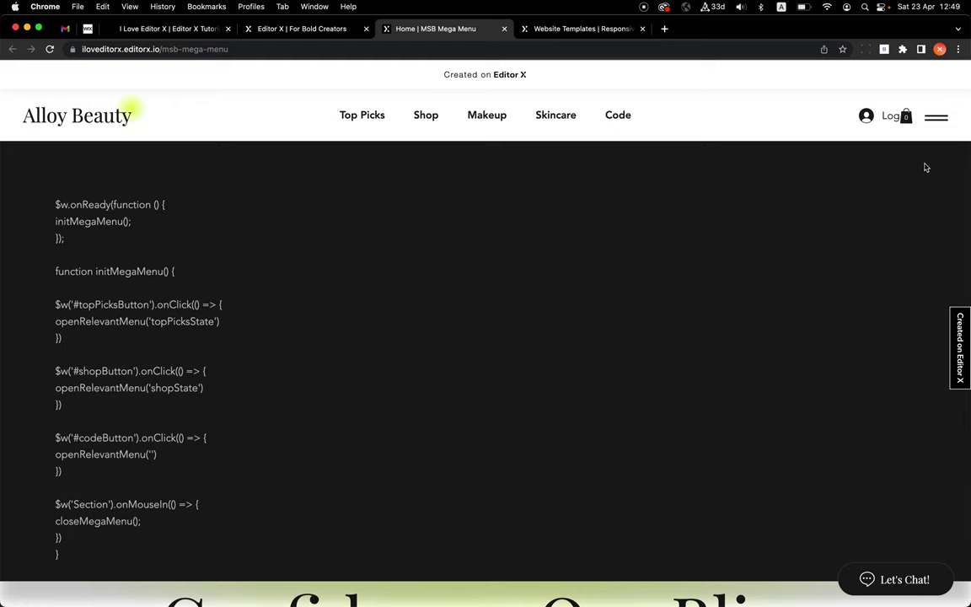
Switch back to the site editor and add a button inside the scrolling code container.
left_click(302, 29)
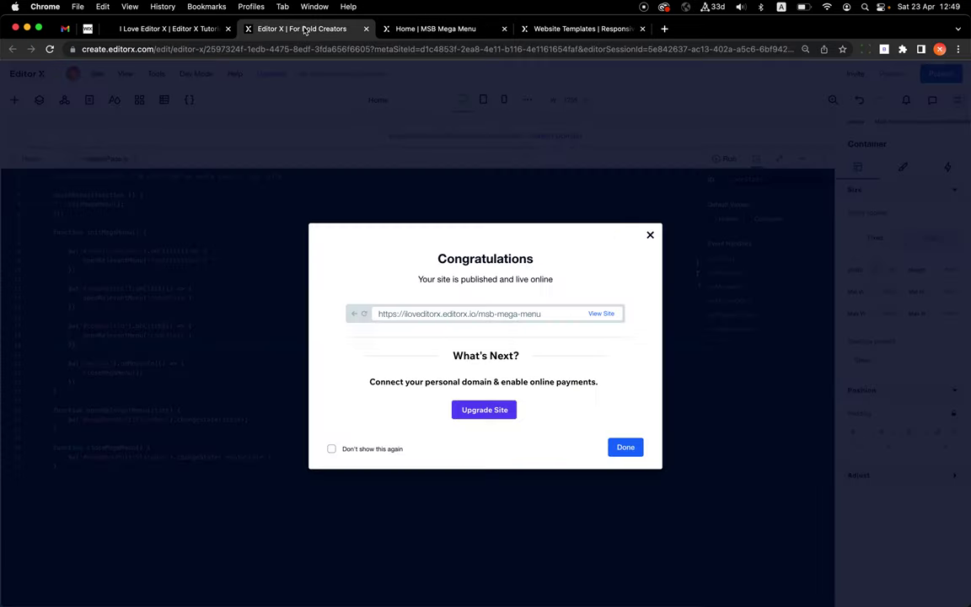
left_click(374, 103)
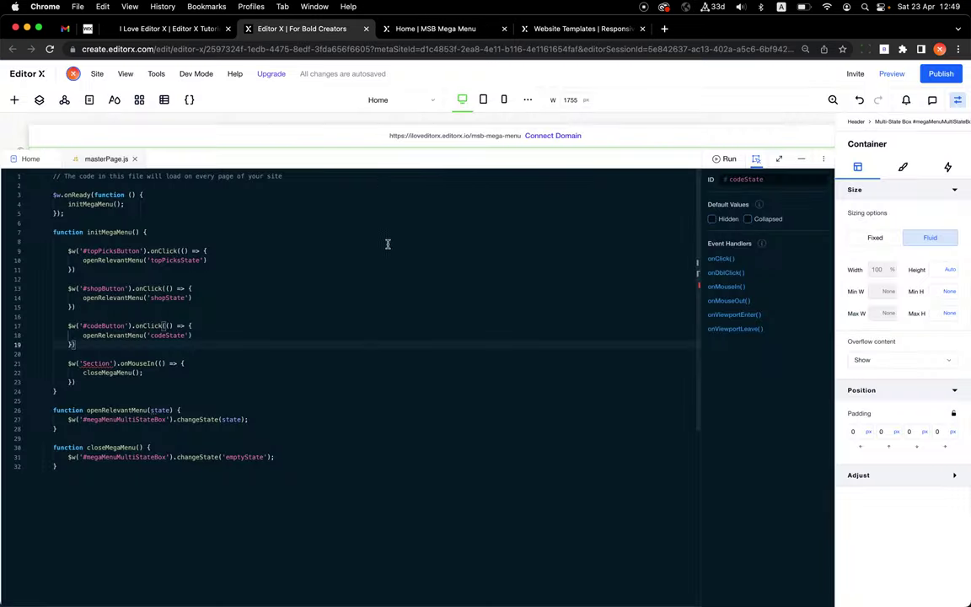
left_click(801, 159)
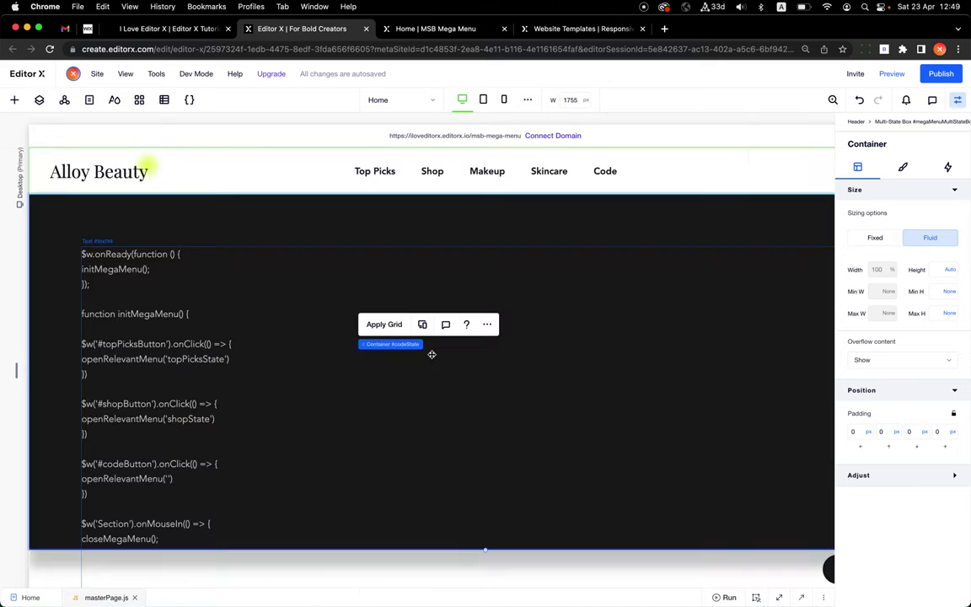
left_click(447, 222)
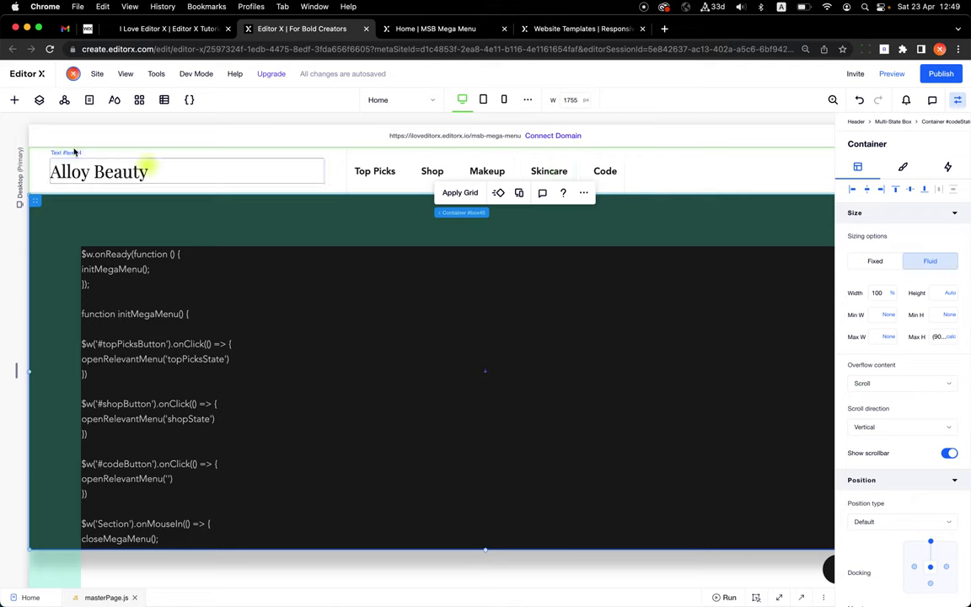
left_click(15, 100)
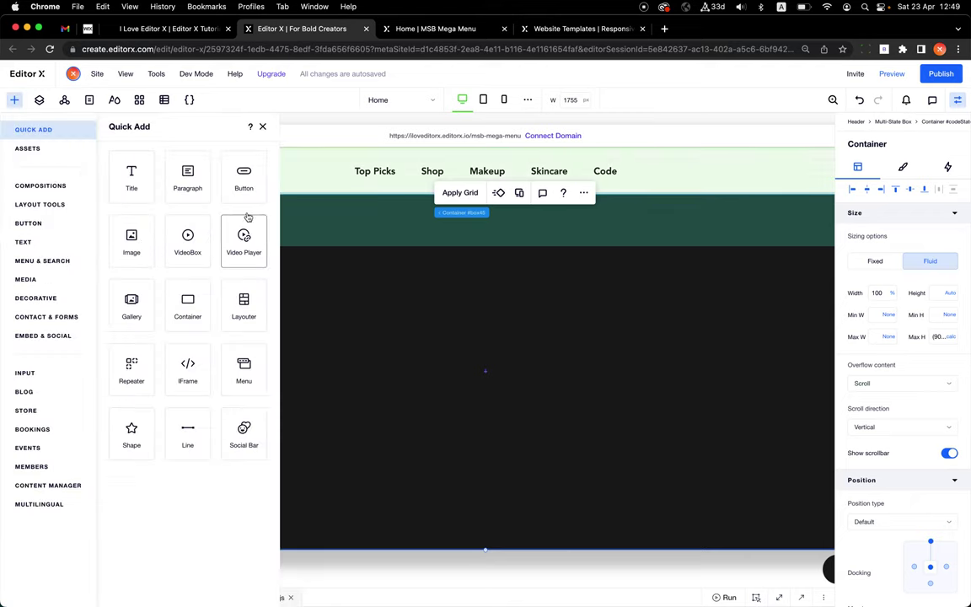
left_click_drag(238, 184, 812, 516)
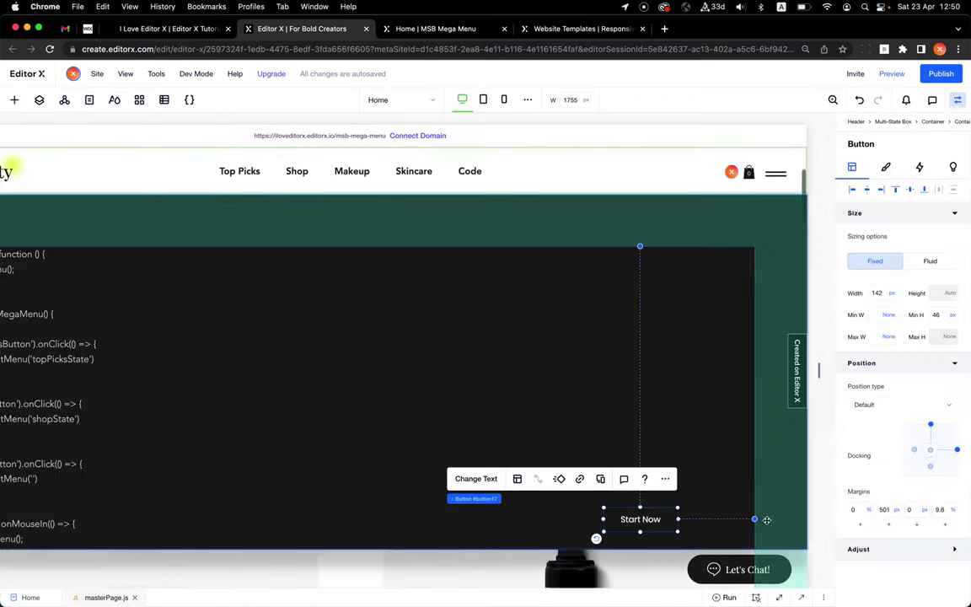
Set the new button's right and top margins to 0.
left_click(942, 510)
type("0")
key("Return")
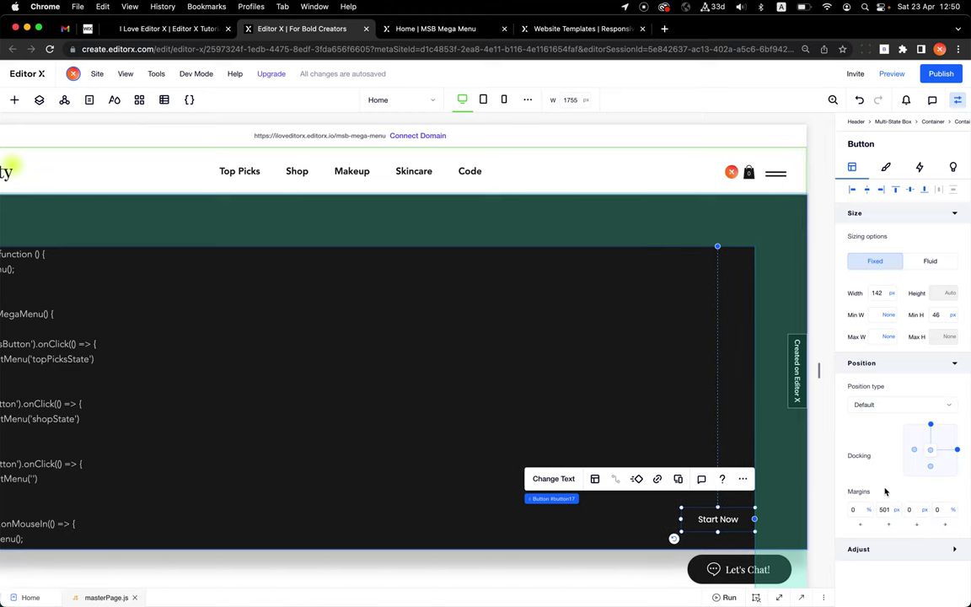
left_click(886, 508)
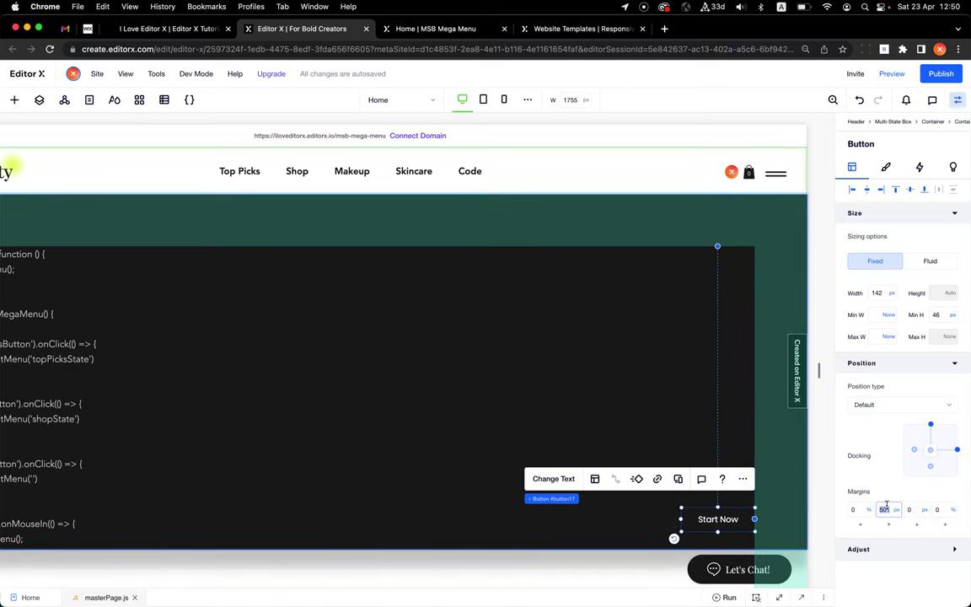
type("0")
key("Return")
Change the new button's label to "Close Menu".
left_click(553, 218)
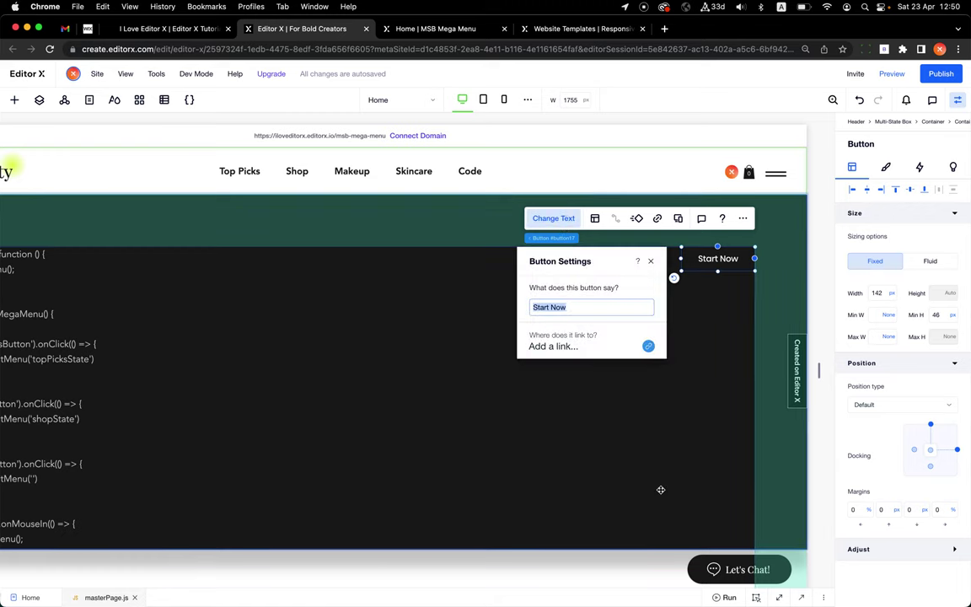
type("Clod")
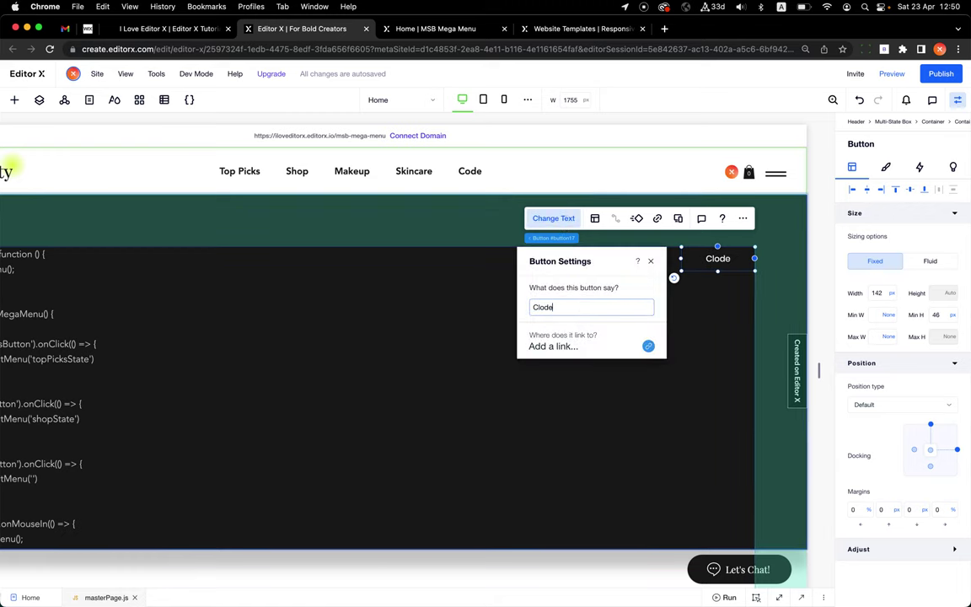
key("BackSpace")
type("se Menu")
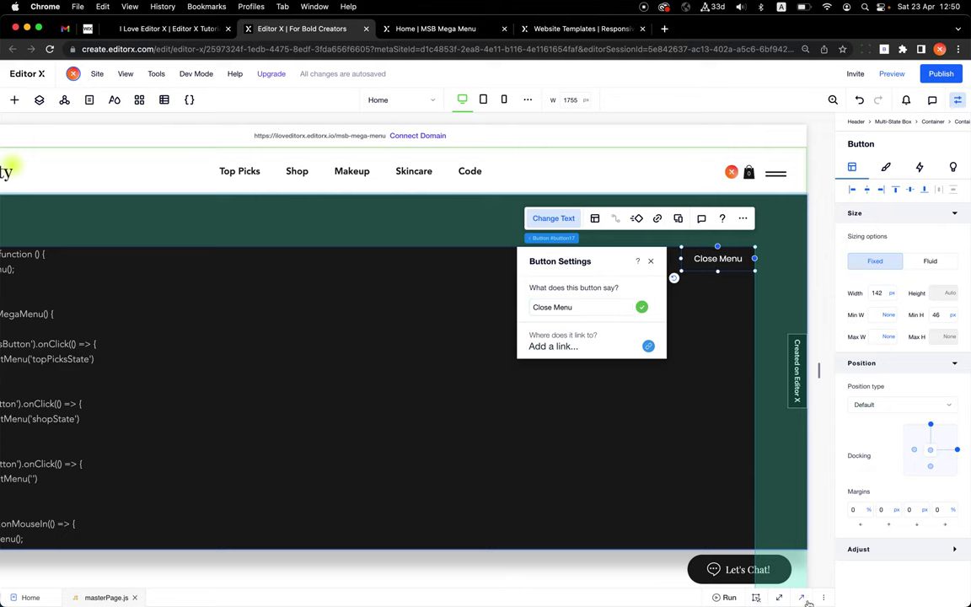
Set the Close Menu button's ID to closeMenuButton in the expanded code view.
left_click(779, 597)
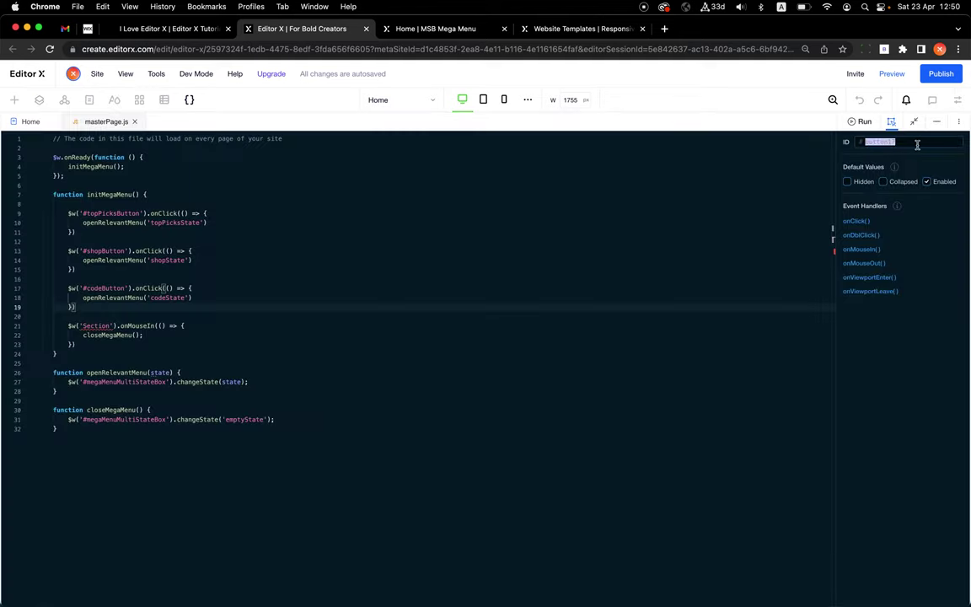
type("cl")
type("oseMenuButton")
key("Return")
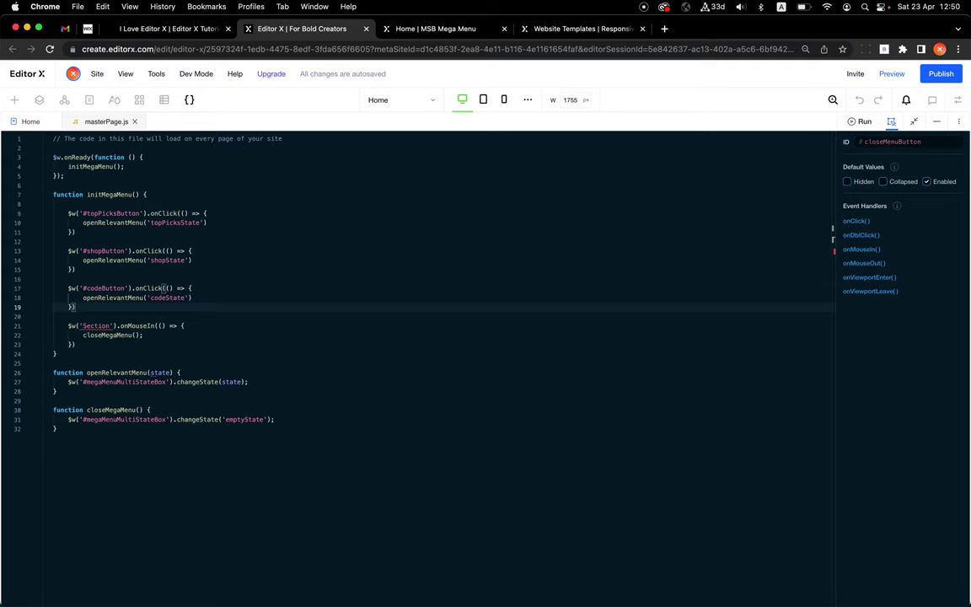
Duplicate the #codeButton click handler below the original, inside initMegaMenu.
left_click_drag(93, 349, 222, 305)
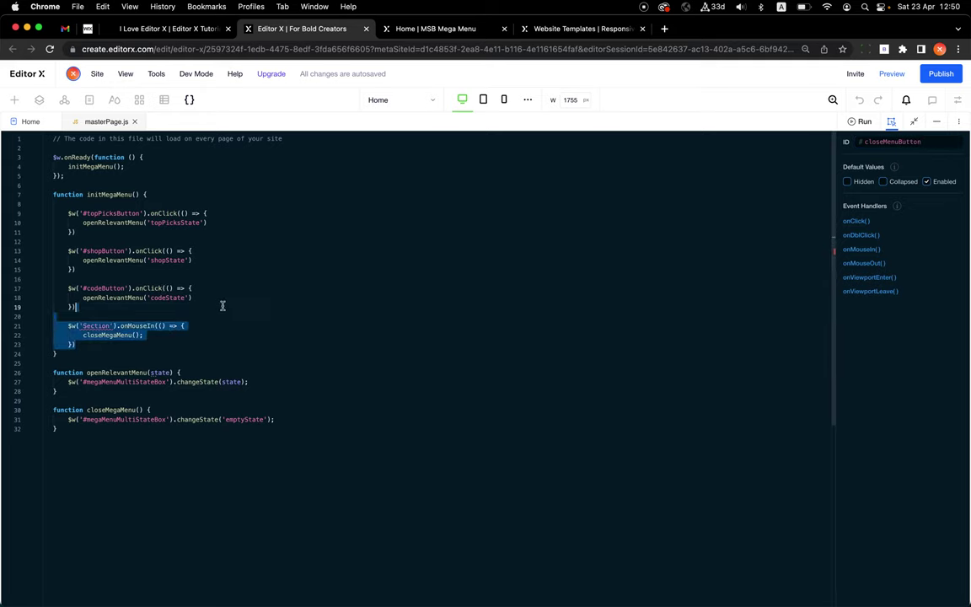
left_click(214, 305)
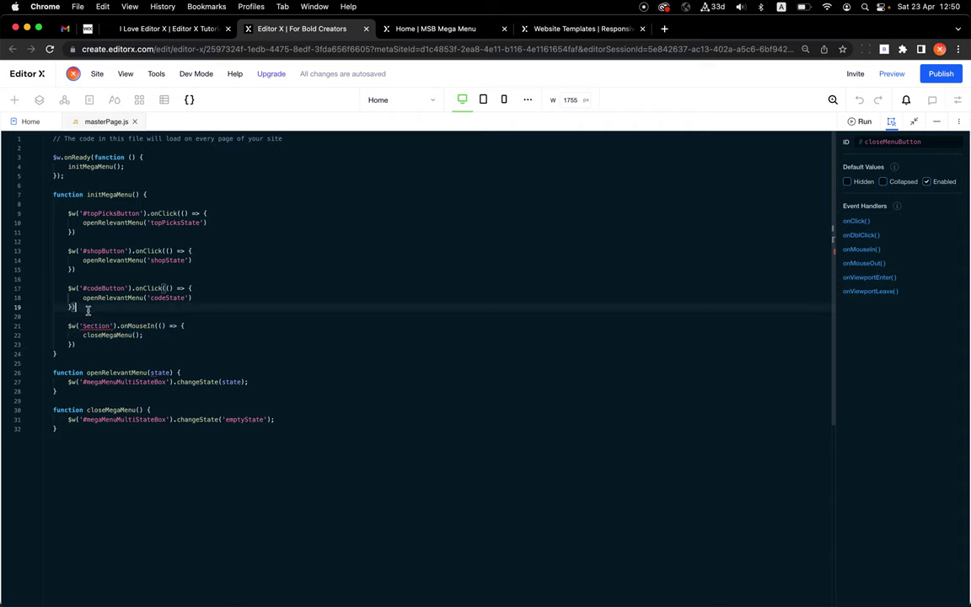
left_click(96, 277, "shift")
key("cmd+c")
left_click(126, 307)
key("Return")
key("Return")
key("cmd+v")
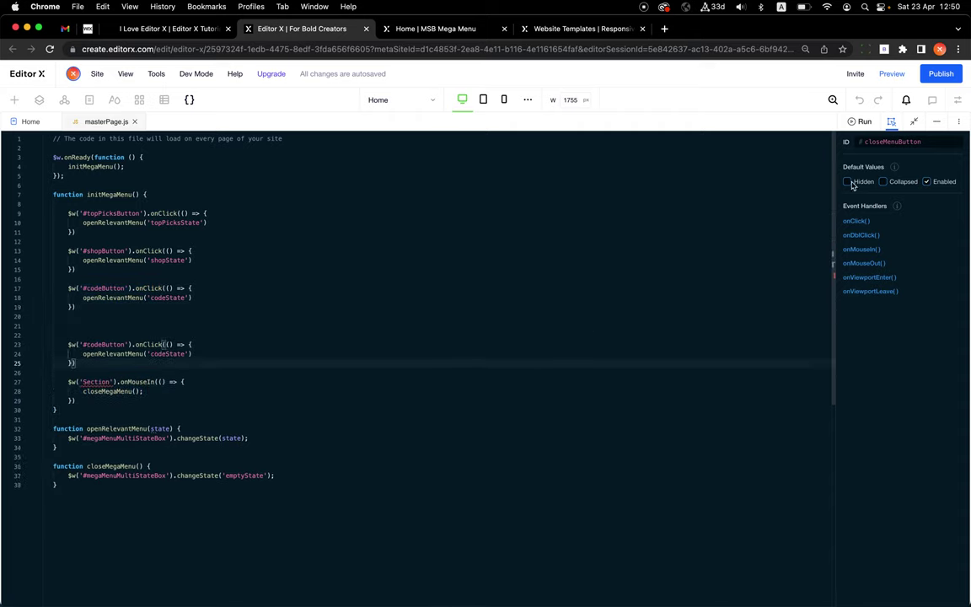
Replace the codeButton ID in the duplicated click handler with closeMenuButton.
double_click(919, 142)
key("cmd+c")
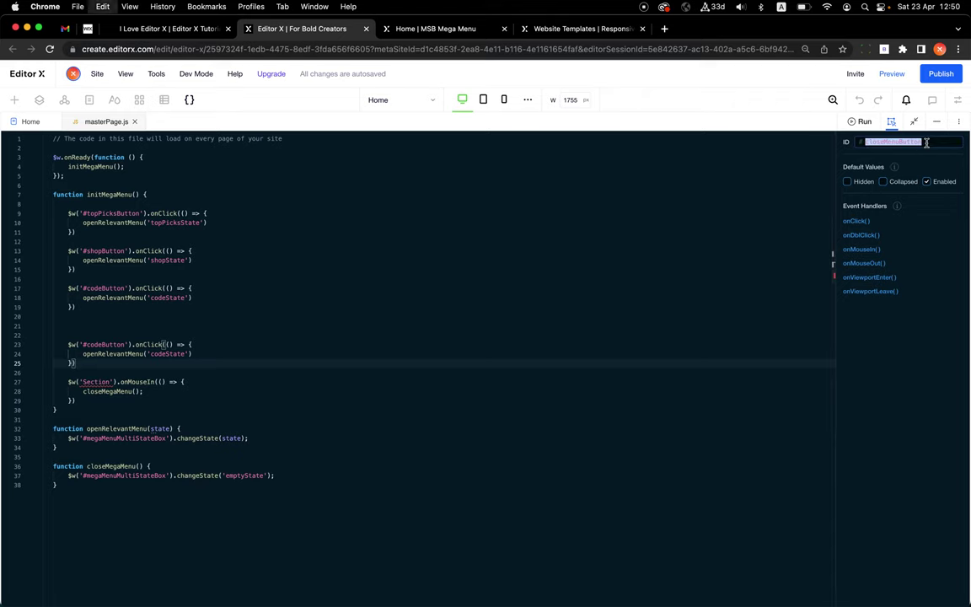
double_click(106, 344)
key("cmd+v")
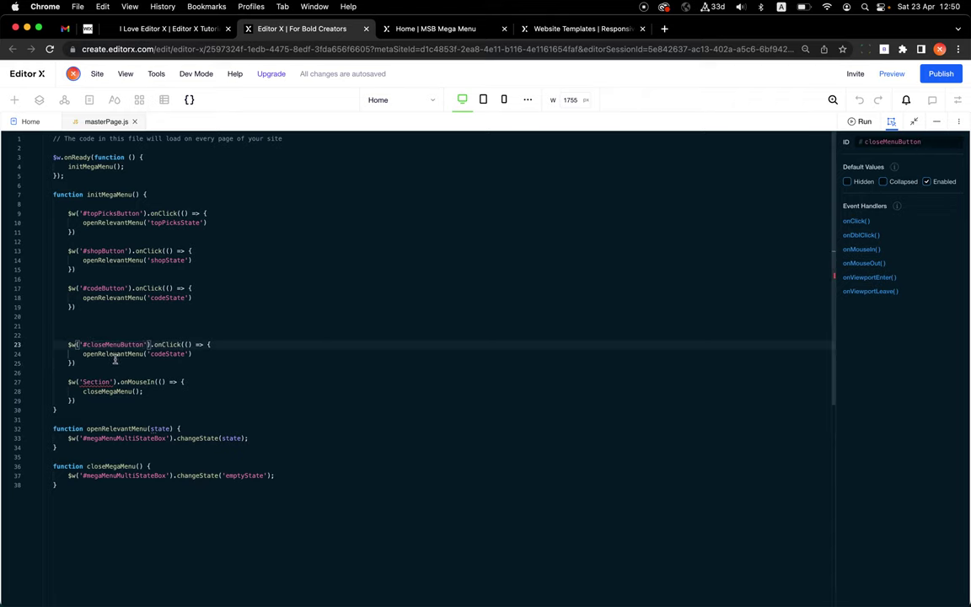
Remove the surplus blank lines above the #closeMenuButton click handler in initMegaMenu.
key("Up")
key("Up")
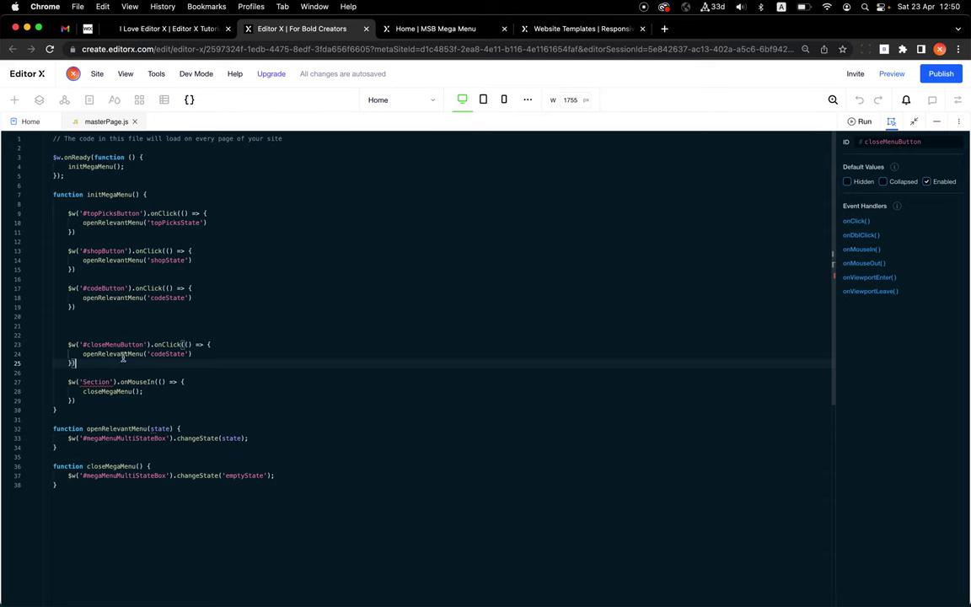
key("cmd+shift+k")
key("cmd+shift+k")
Replace the openRelevantMenu call in the #closeMenuButton click handler with closeMegaMenu(); copied from the Section onMouseIn handler.
key("Down")
key("Down")
key("Down")
key("Down")
key("Down")
key("cmd+shift+Left")
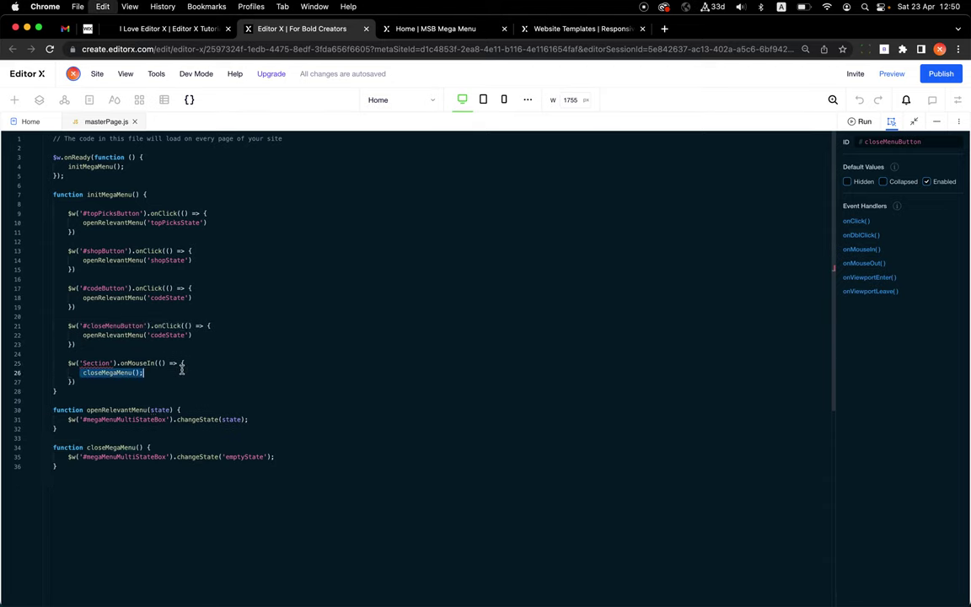
key("cmd+c")
left_click_drag(84, 335, 240, 336)
key("cmd+v")
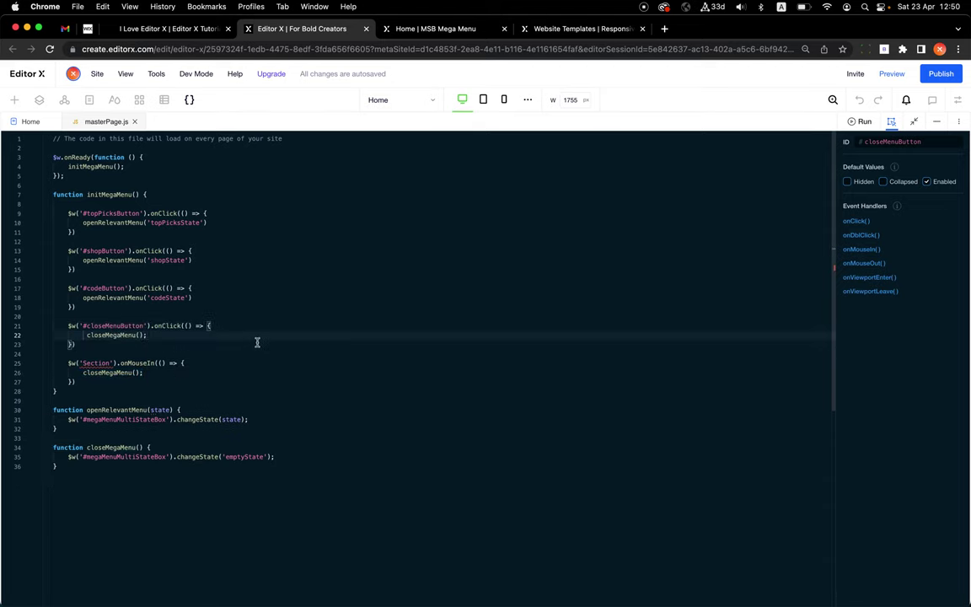
left_click(257, 342)
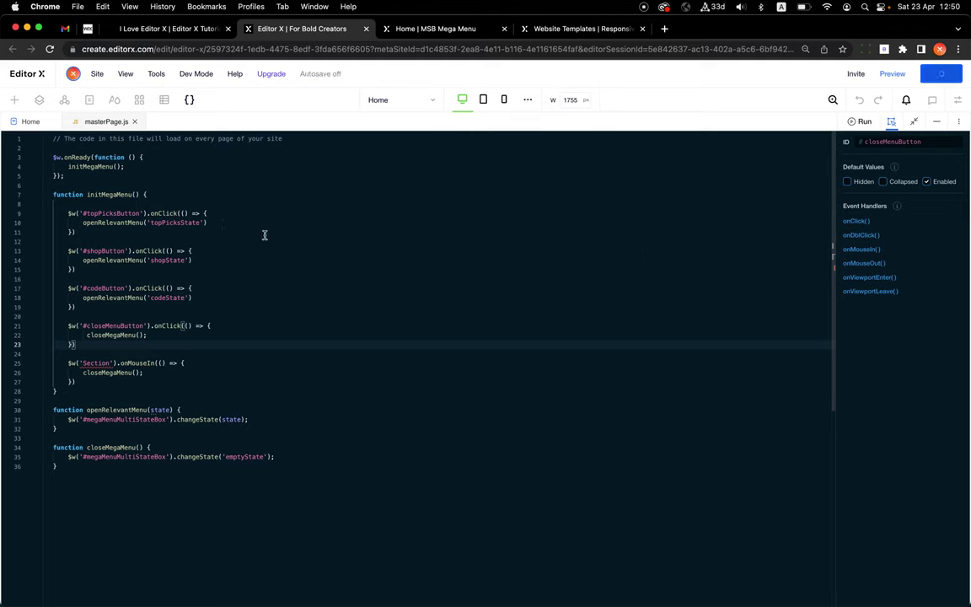
Switch to the live MSB Mega Menu page and reload it to load the newly published version.
left_click(158, 213)
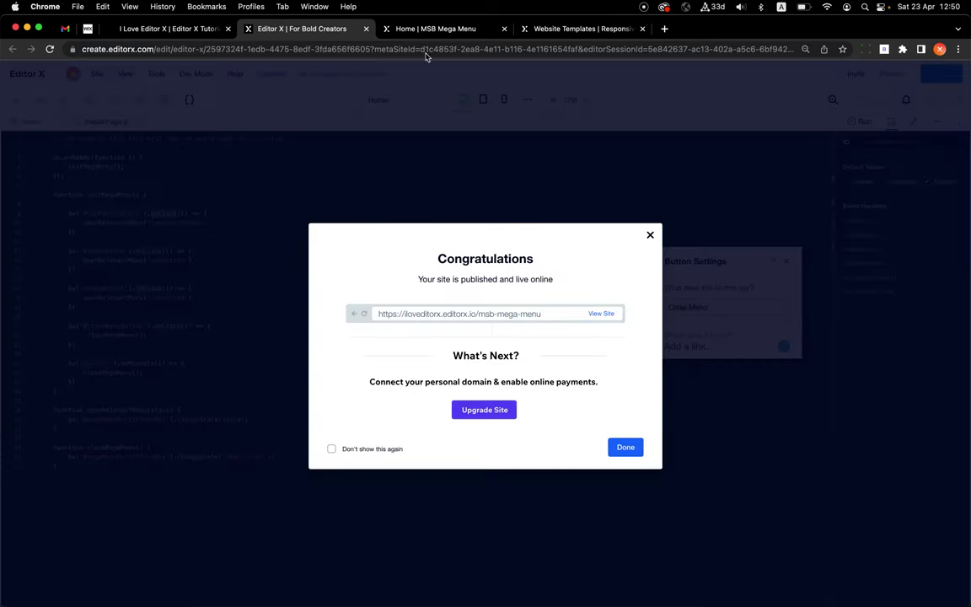
left_click(432, 28)
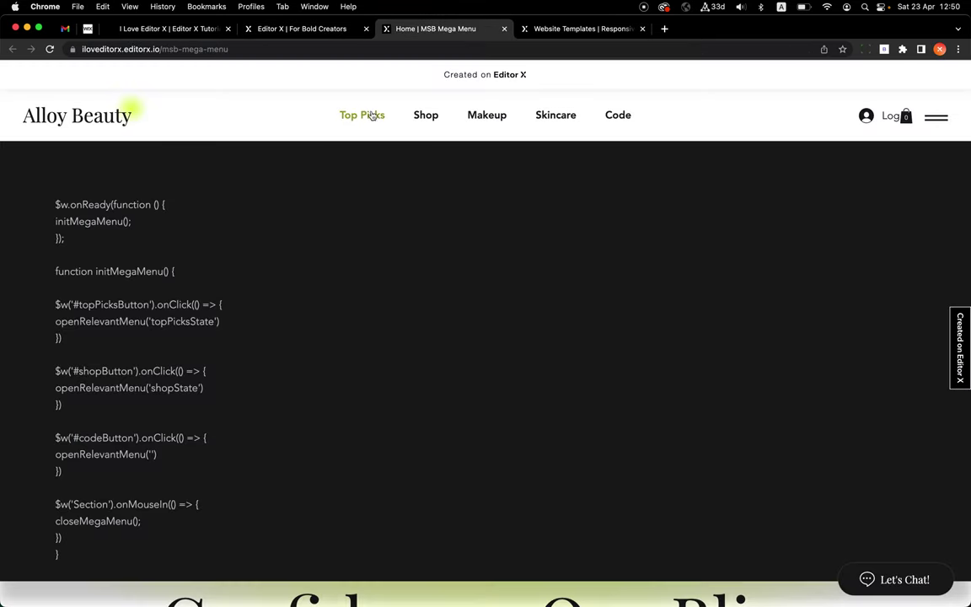
left_click(295, 30)
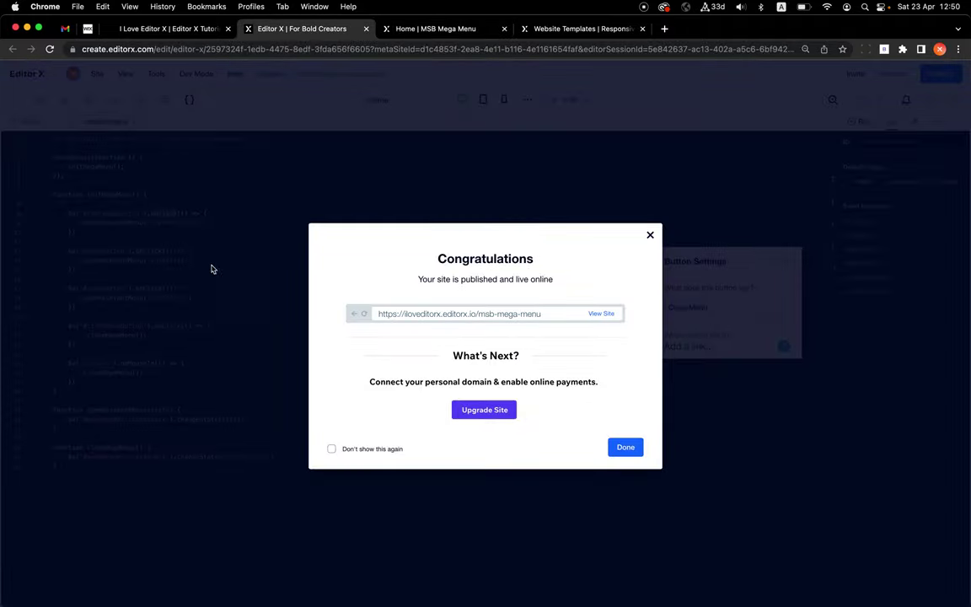
left_click(156, 263)
left_click(345, 25)
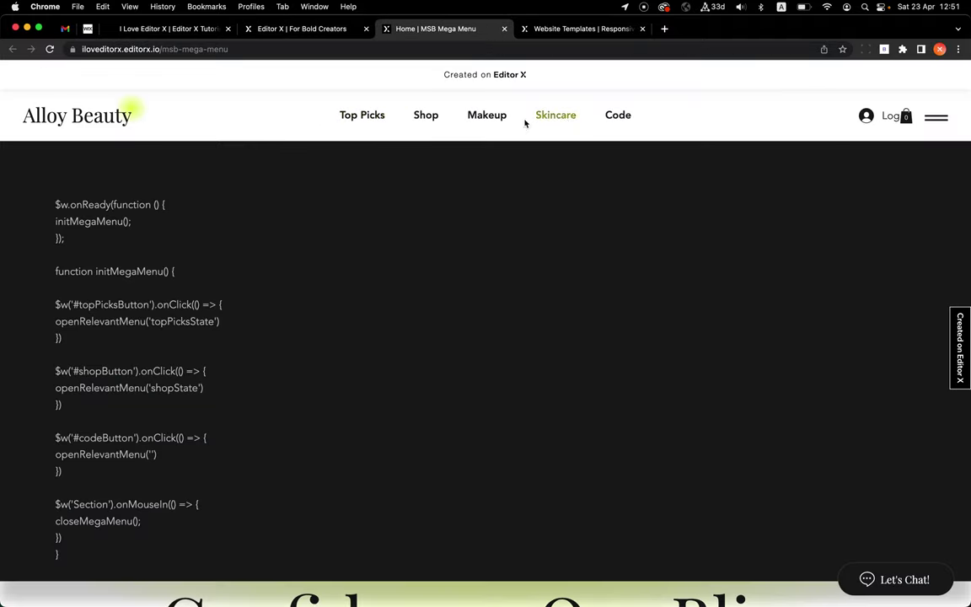
left_click(430, 48)
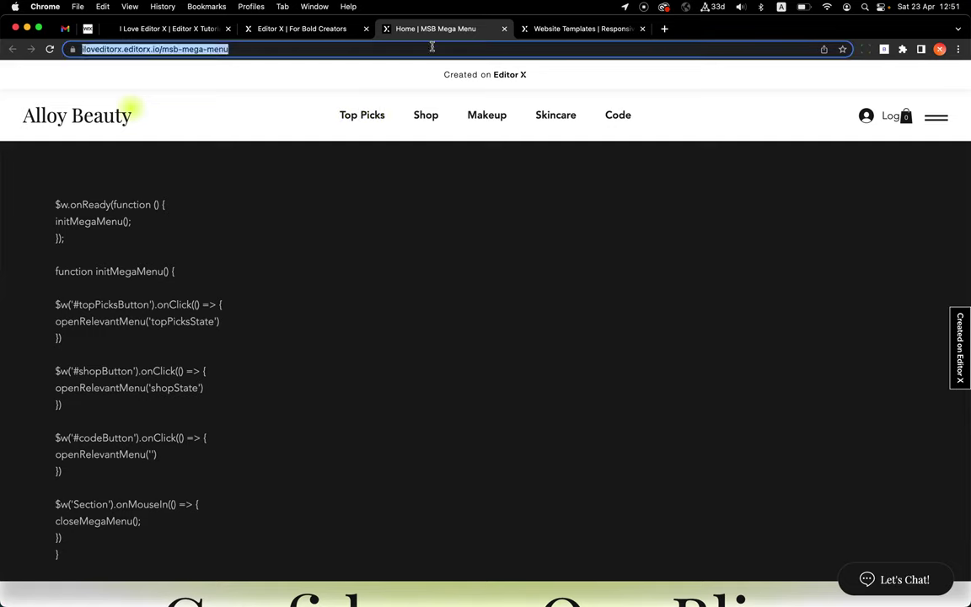
key("Return")
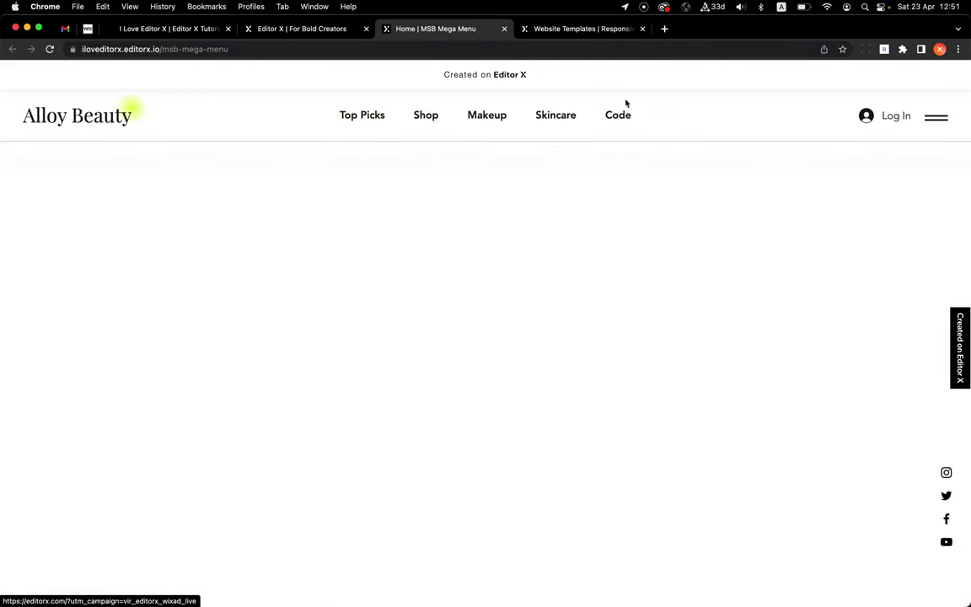
Test the live mega menu by opening the Code state and closing it with Close Menu, twice.
left_click(626, 122)
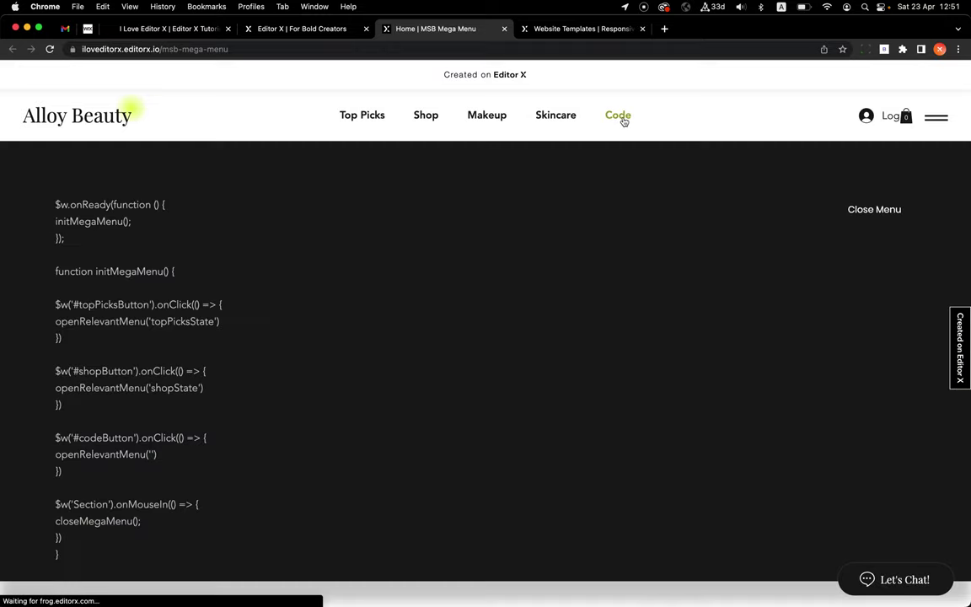
left_click(866, 215)
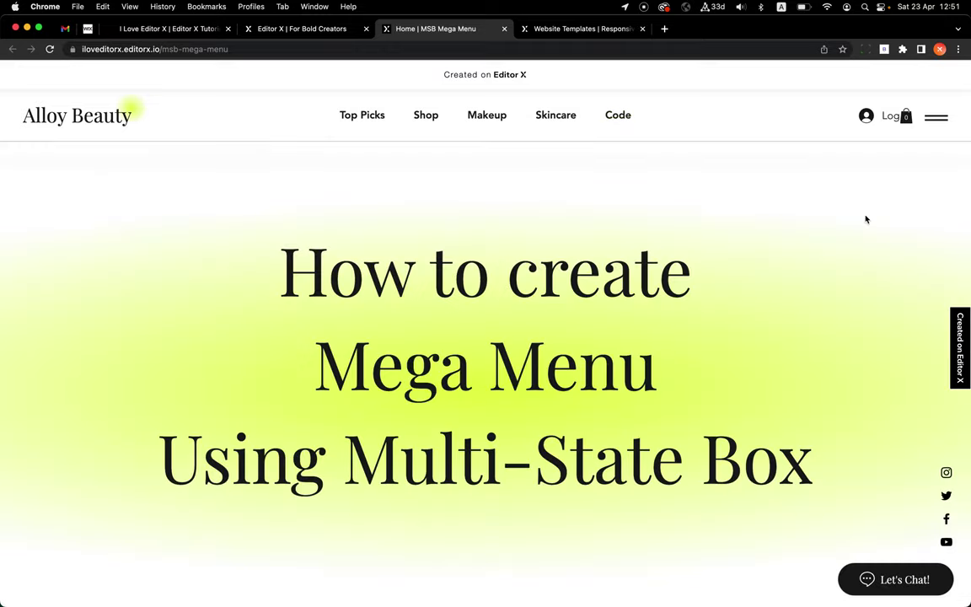
left_click(618, 115)
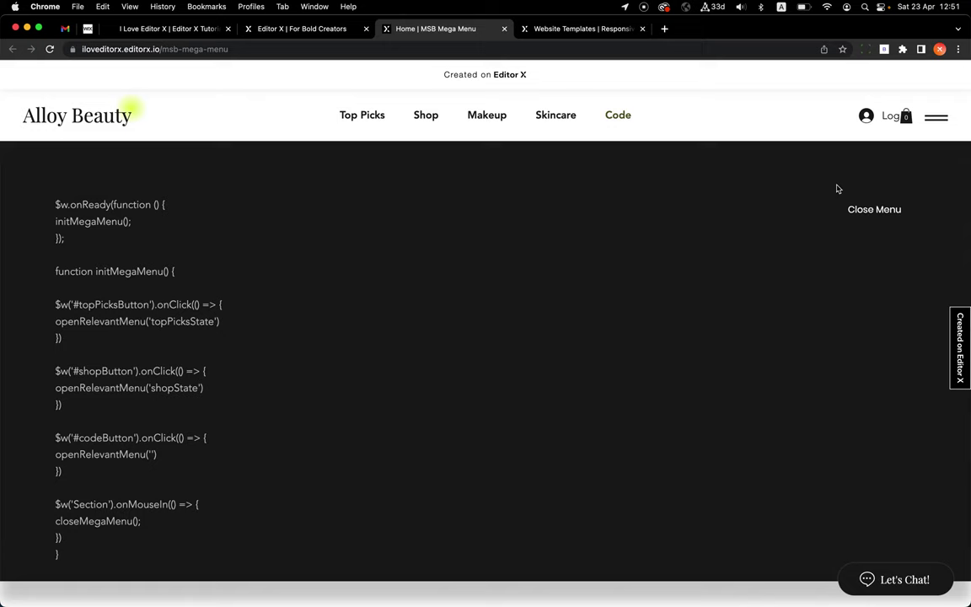
left_click(877, 208)
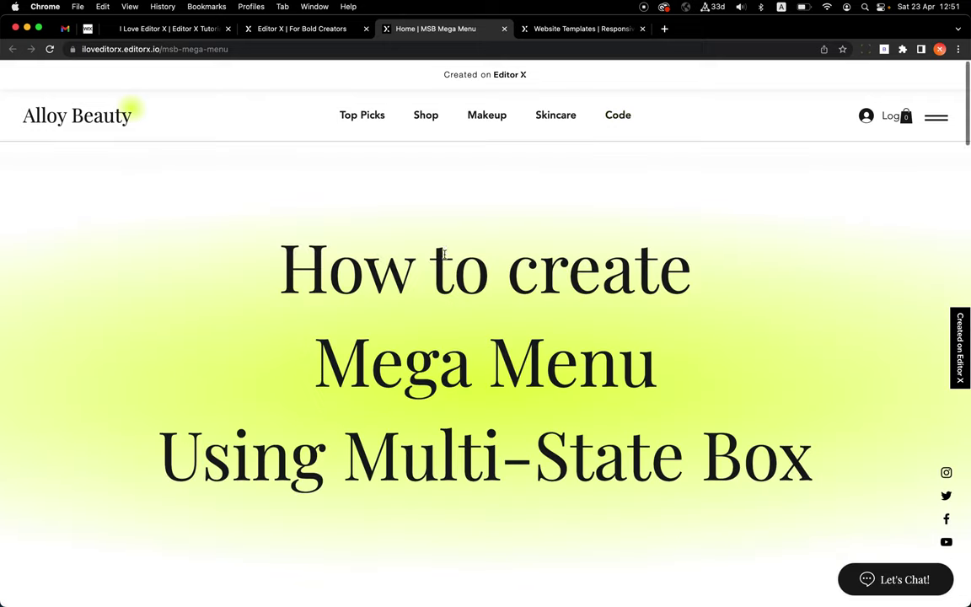
scroll(444, 255, "down", 6)
scroll(445, 259, "down", 10)
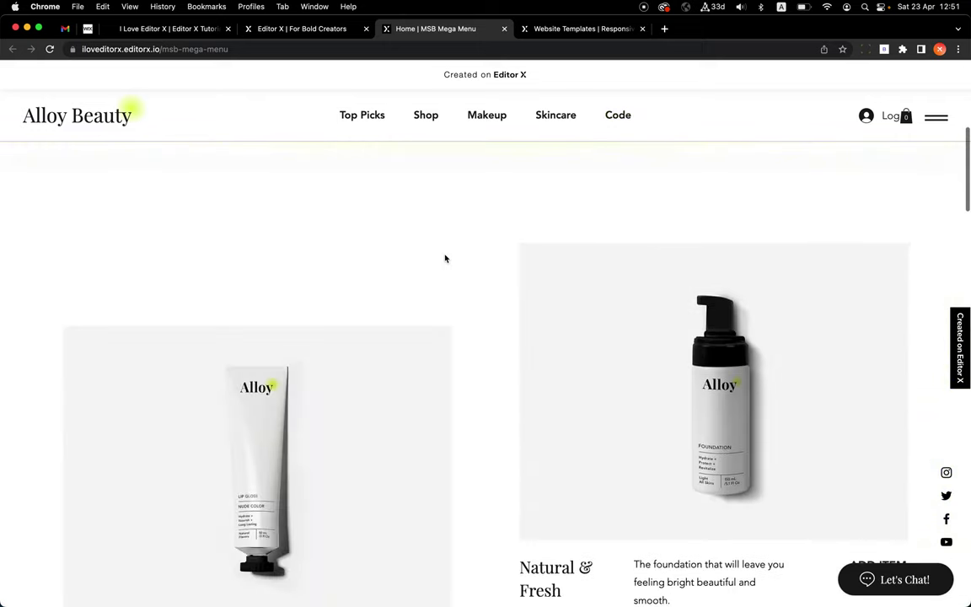
scroll(533, 307, "up", 15)
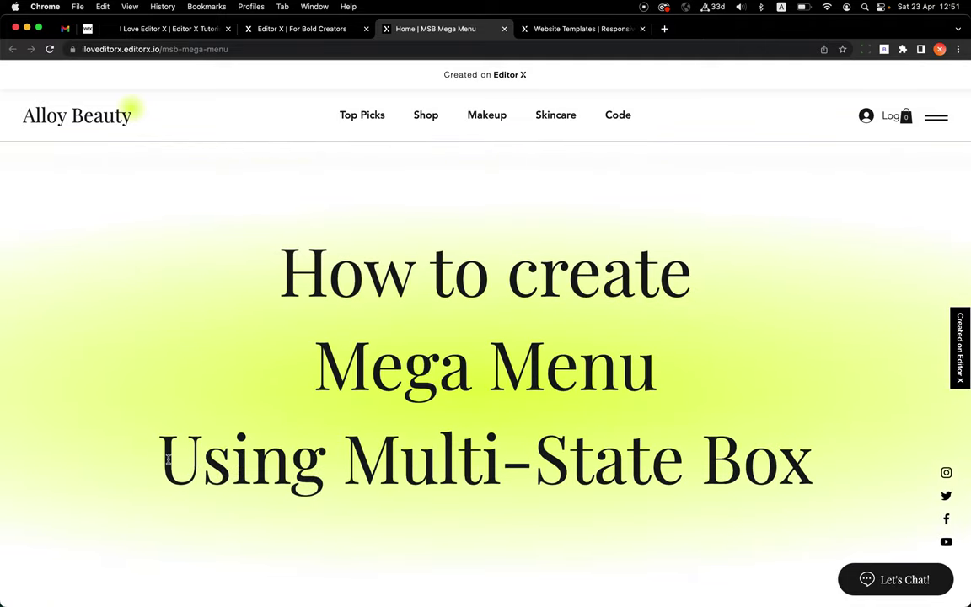
left_click_drag(168, 460, 836, 462)
left_click(781, 455)
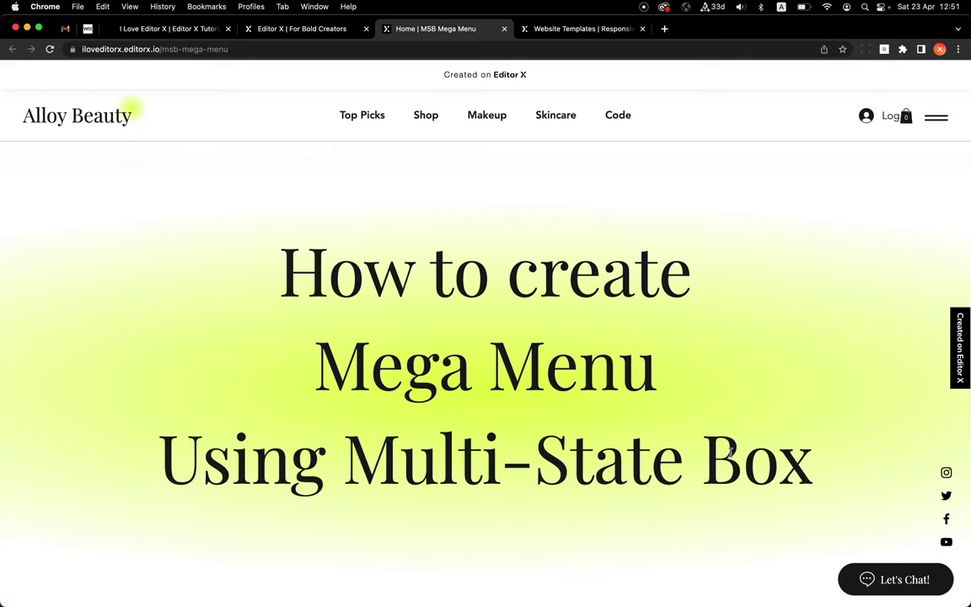